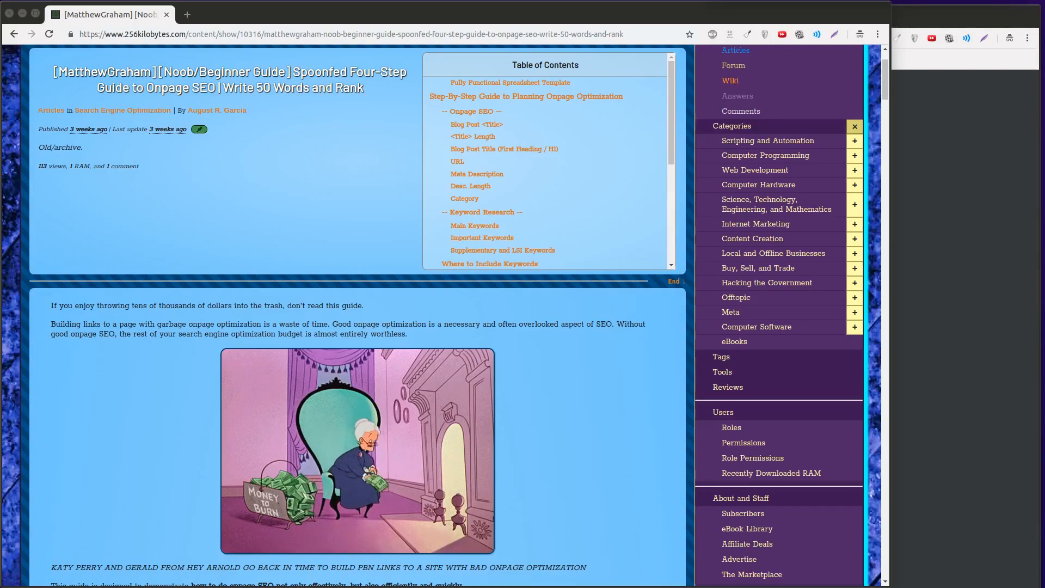
key("ctrl+l")
key("BackSpace")
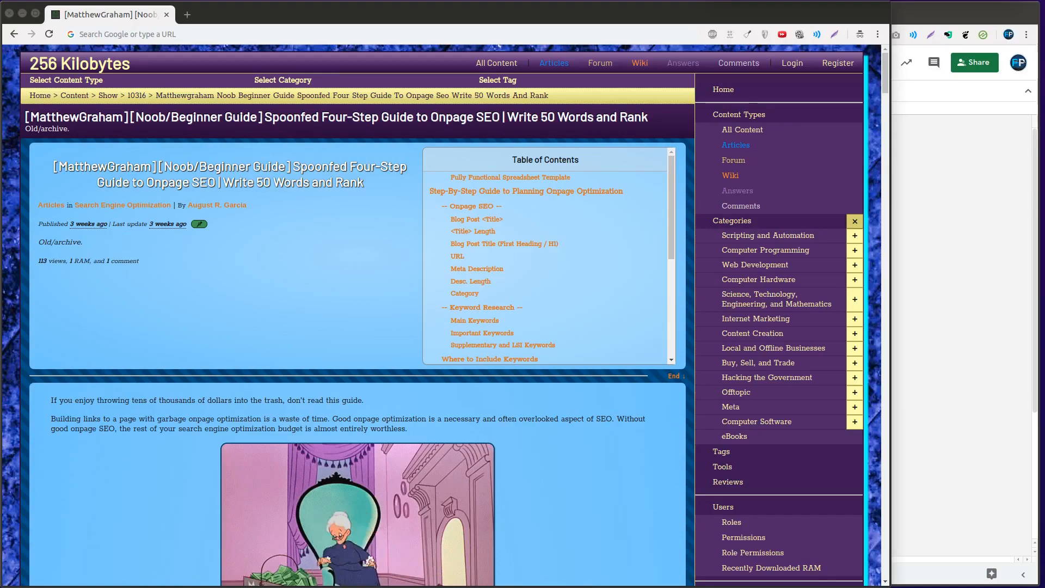
left_click(422, 185)
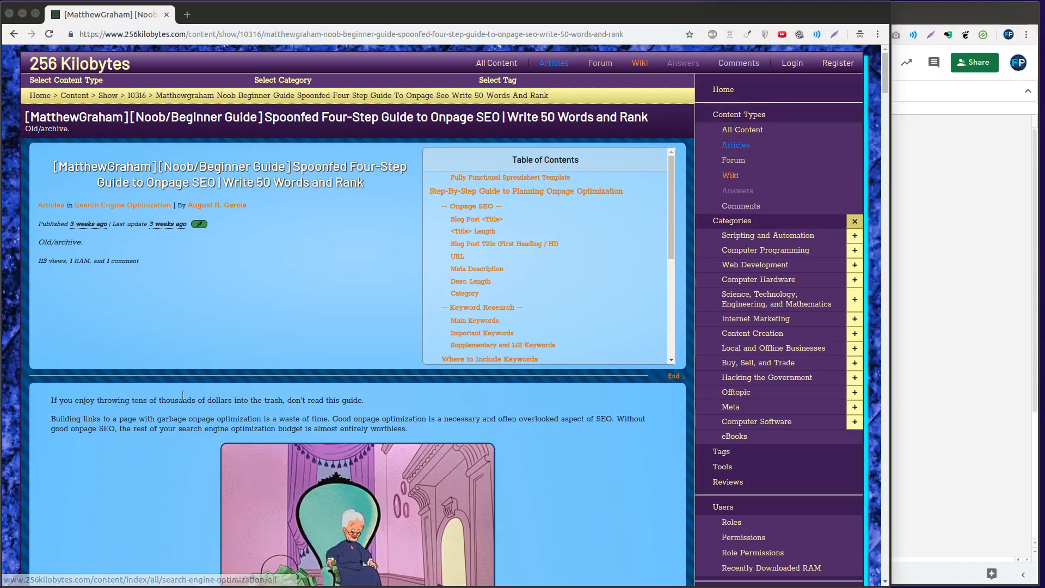
Examine the article's introduction, its main heading and the full page title of its browser tab
scroll(176, 396, "down", 5)
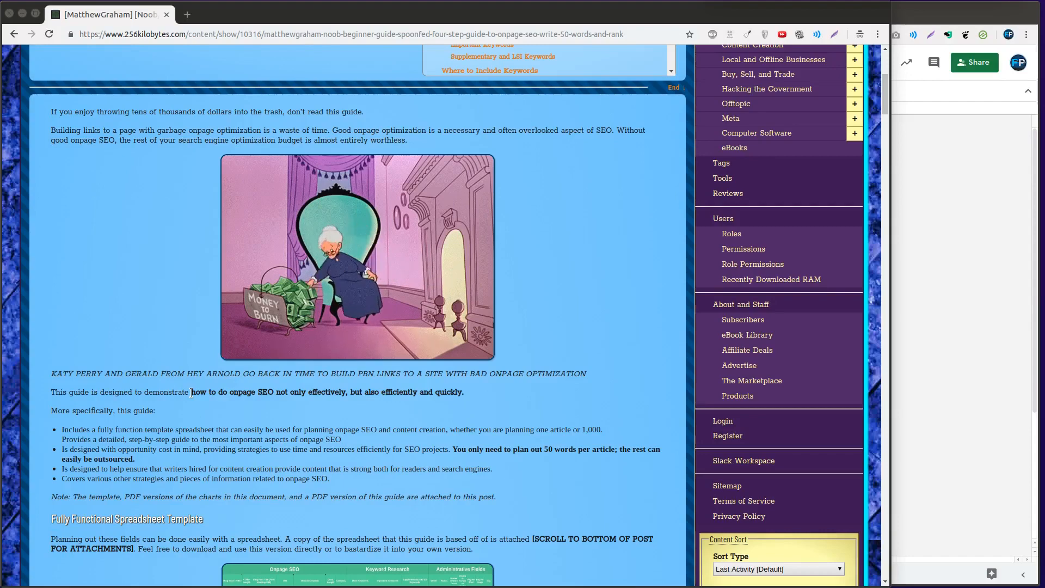
scroll(191, 394, "up", 5)
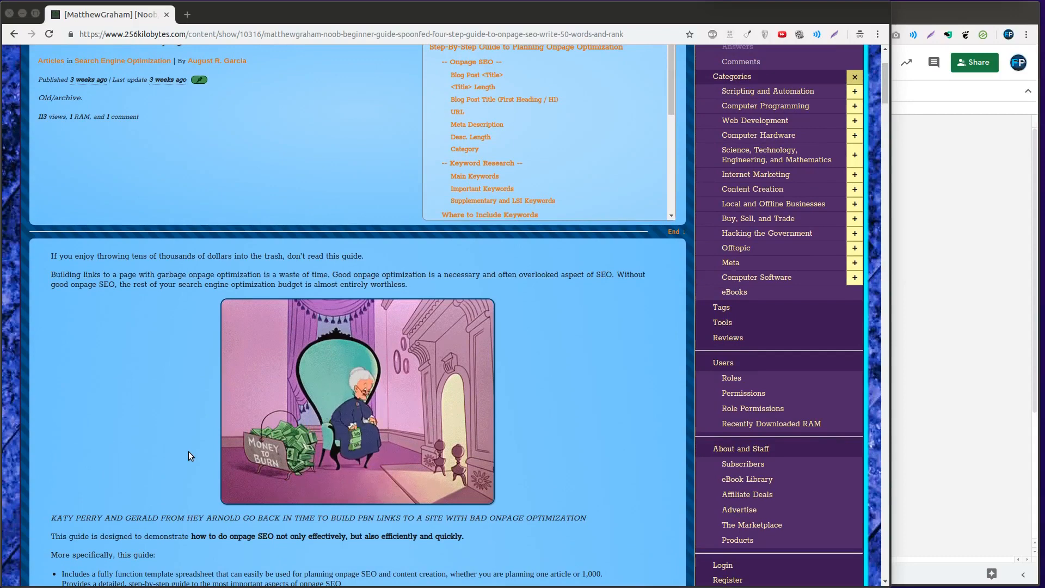
scroll(234, 404, "up", 2)
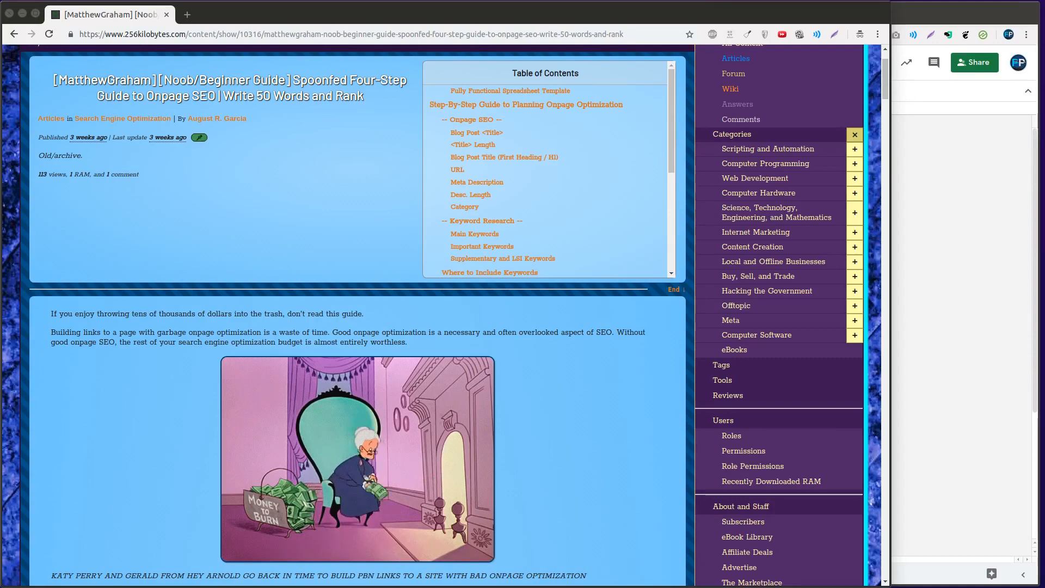
left_click(337, 102)
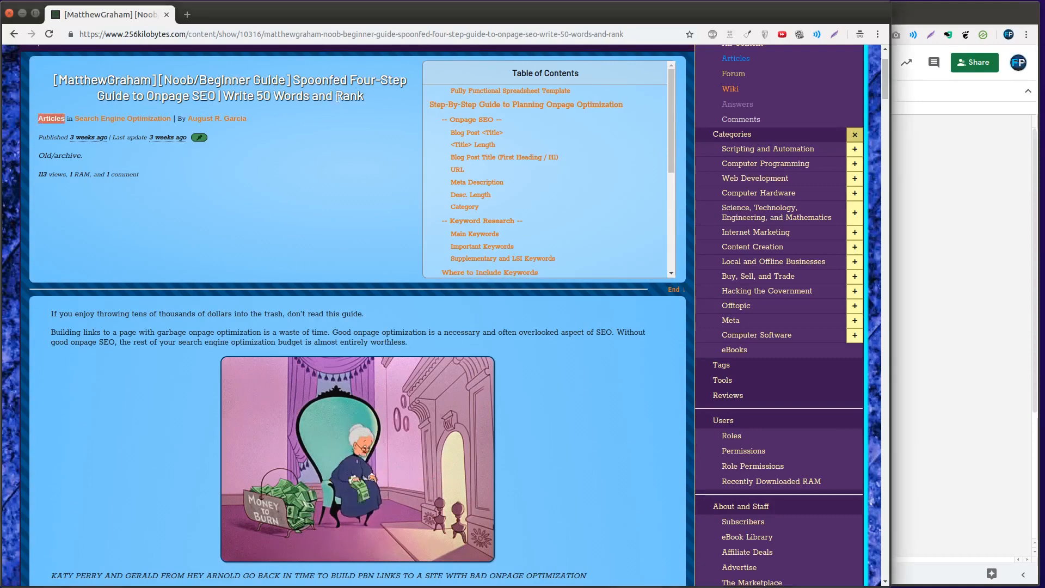
triple_click(338, 93)
scroll(315, 202, "up", 2)
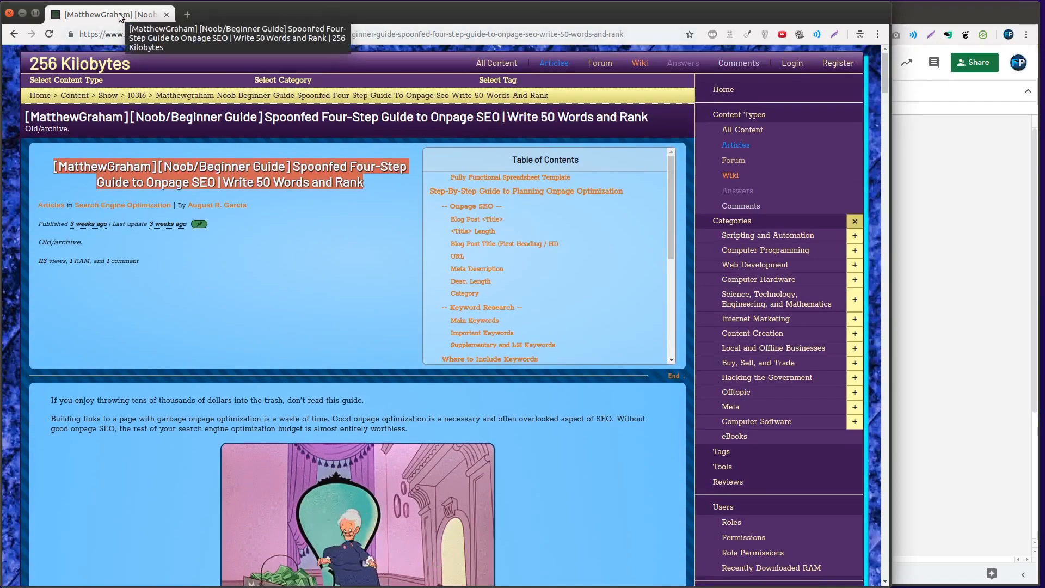
left_click(237, 308)
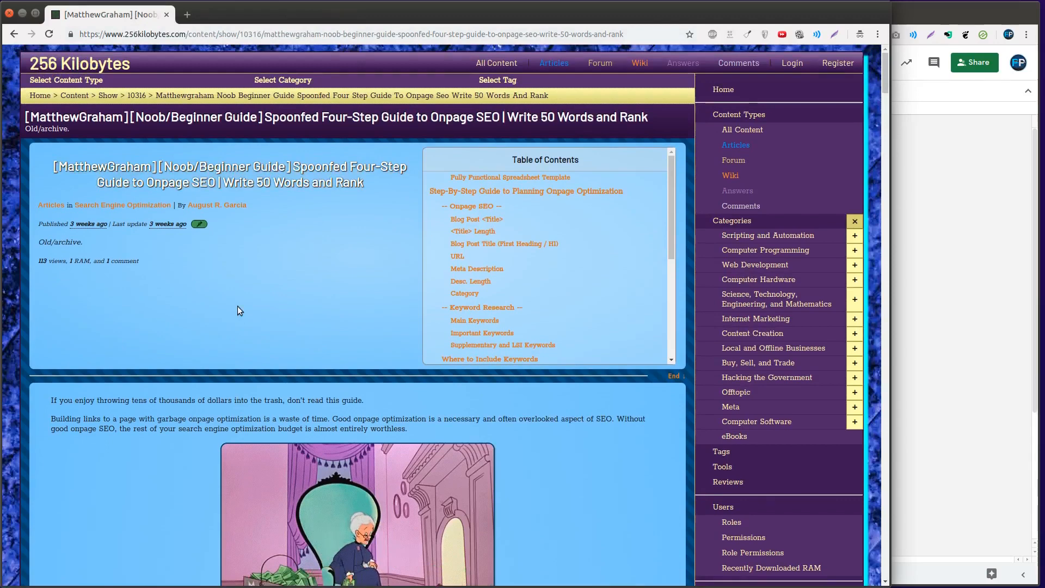
Search Google for "aslkdfj" in a new tab and close that tab
key("ctrl+t")
type("aslkdfj")
key("Return")
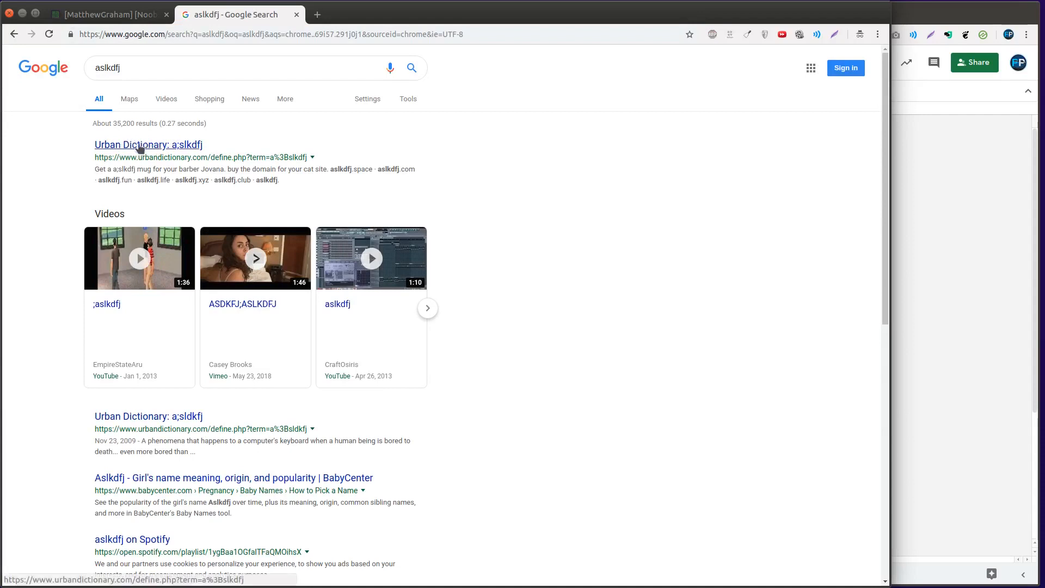
left_click(354, 34)
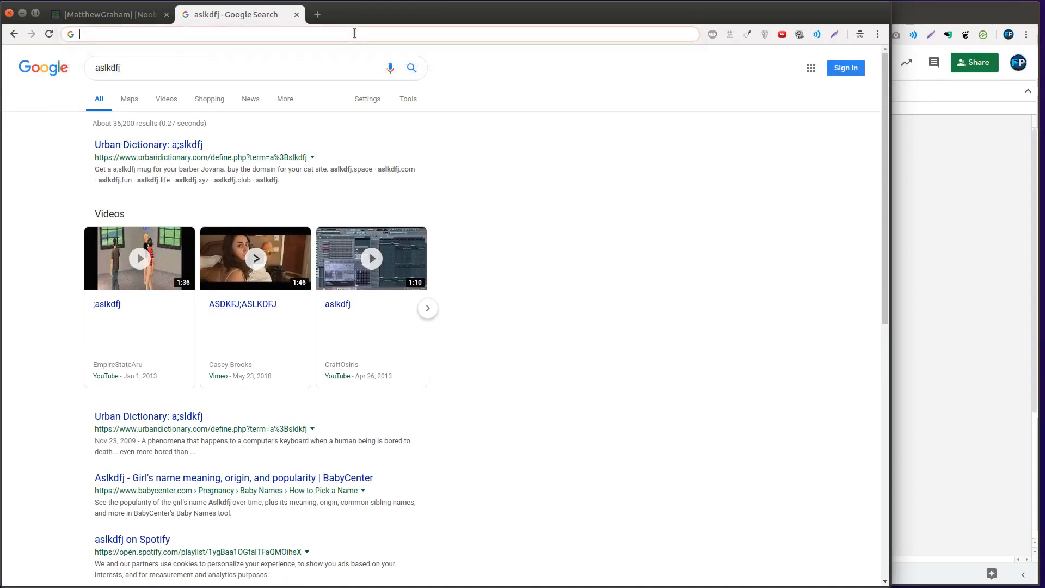
key("ctrl+w")
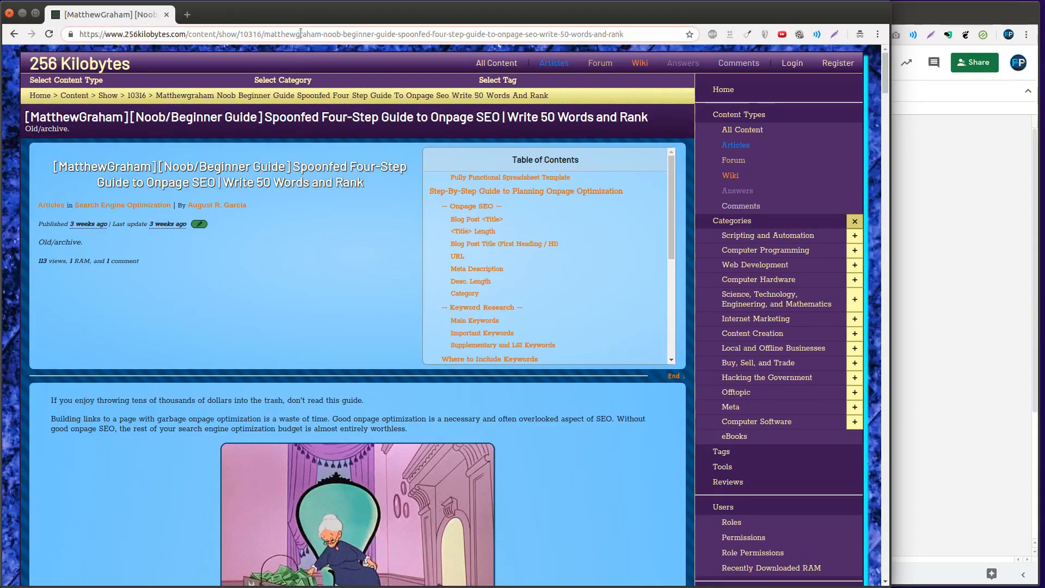
Highlight the slug portion of the article's URL after 10316/
left_click_drag(265, 34, 690, 14)
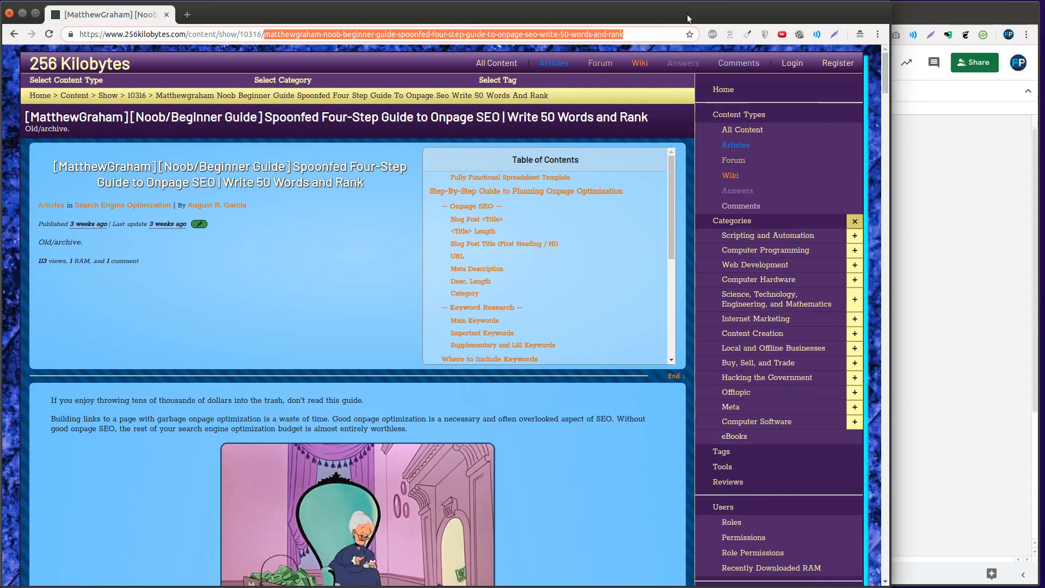
double_click(275, 35)
left_click_drag(275, 34, 726, 34)
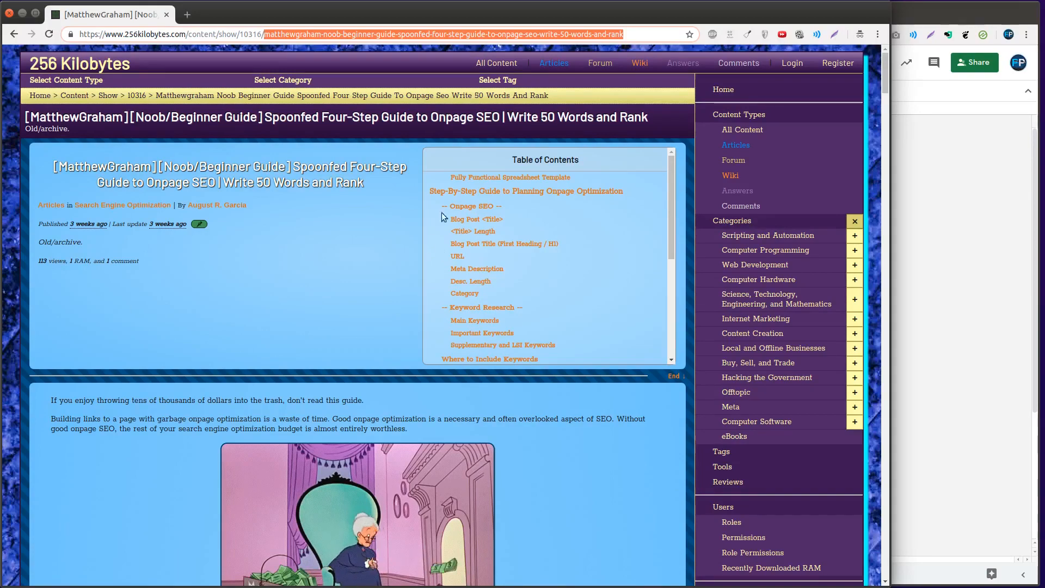
Test loading the article with the slug after 10316/ removed from its URL, repeating the test once
double_click(332, 34)
left_click_drag(264, 35, 705, 38)
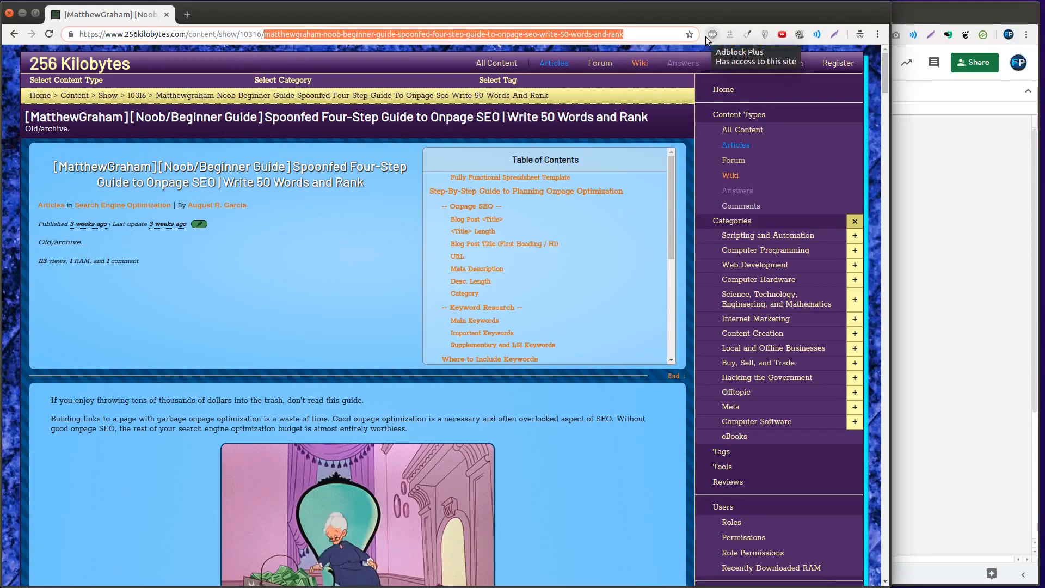
key("BackSpace")
key("Return")
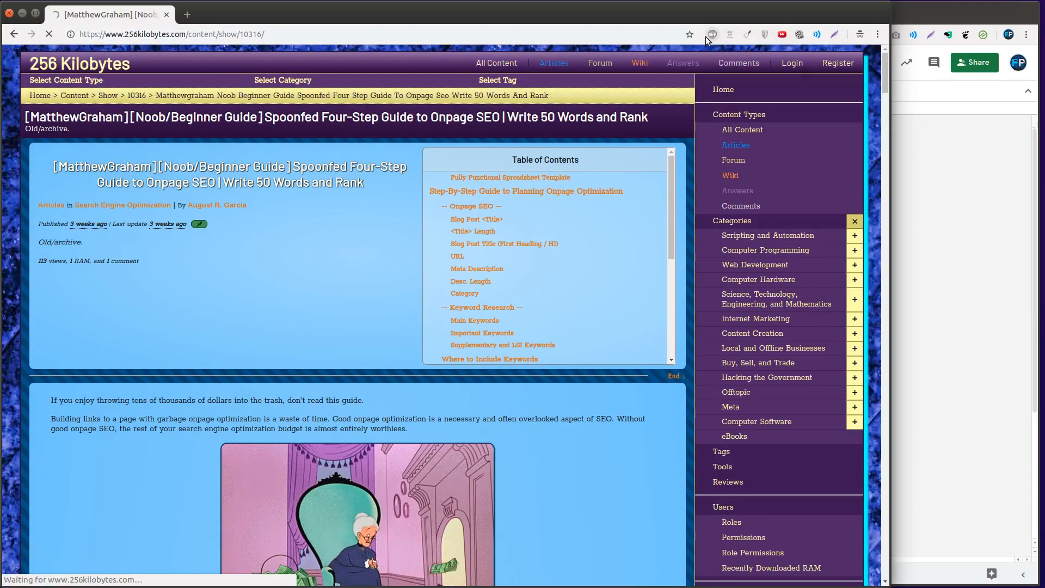
double_click(362, 35)
key("BackSpace")
key("Return")
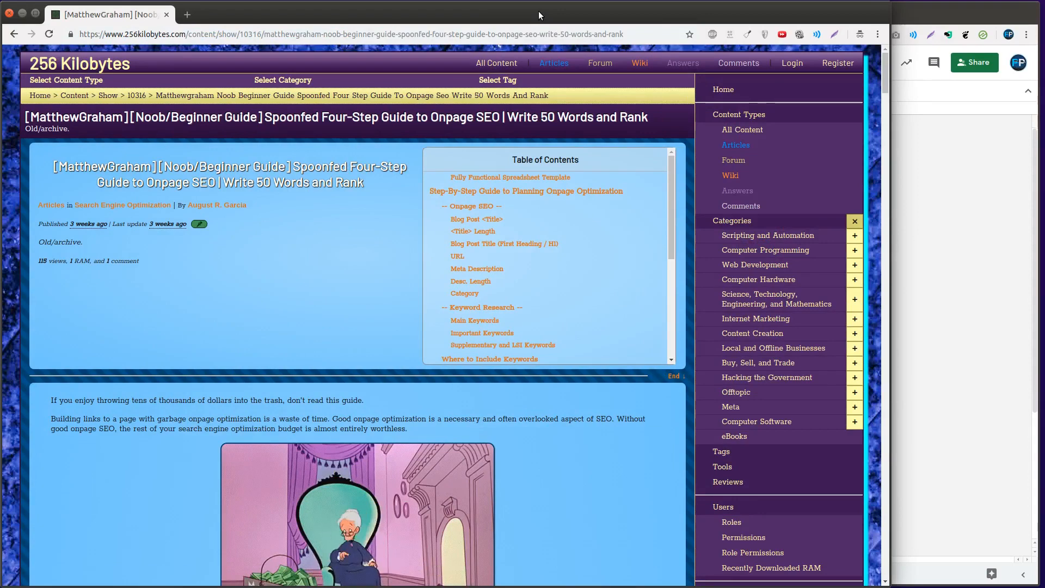
Highlight the article's main heading, and switch to the Keyword-Research-Demo spreadsheet to select the first keyword in A2
triple_click(397, 174)
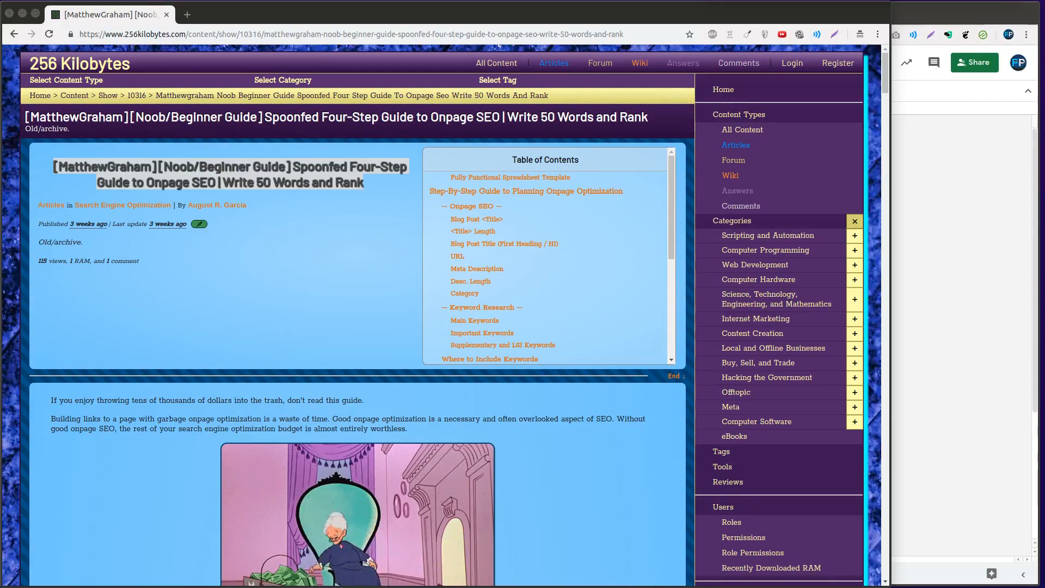
key("alt+Tab")
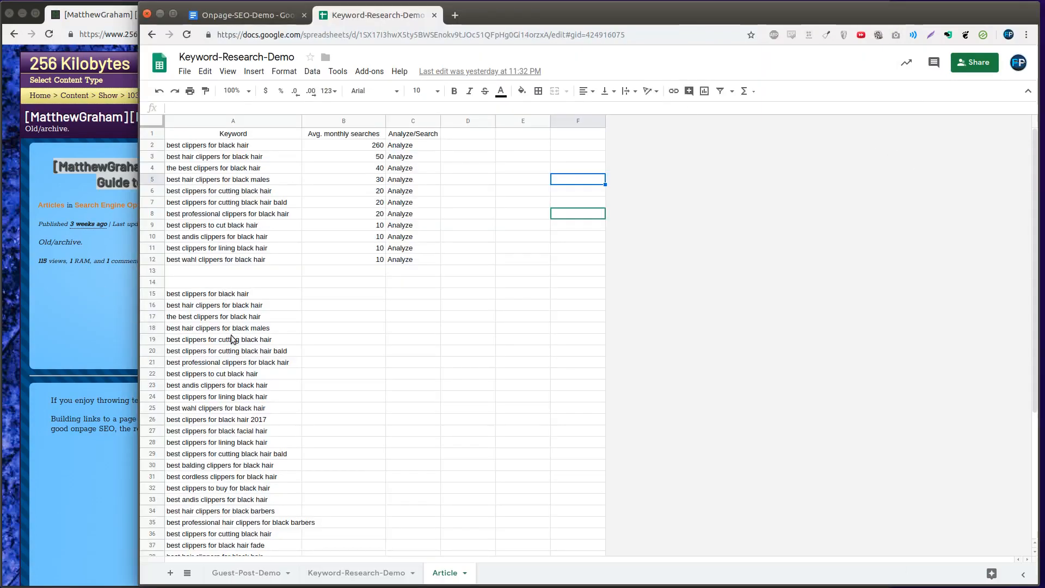
left_click(234, 151)
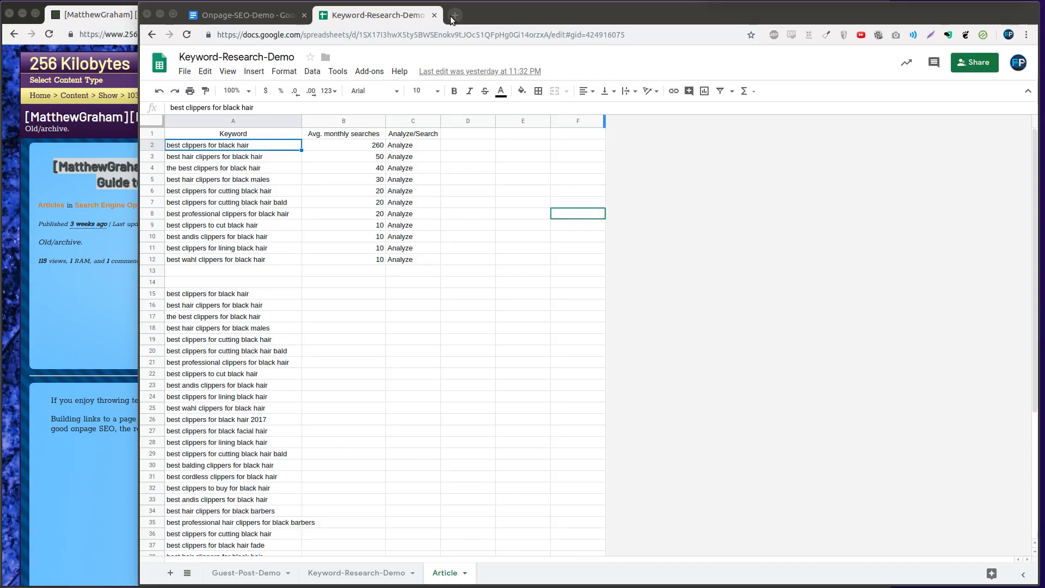
Switch back to the 256 Kilobytes article and highlight its main heading and the slug in its URL
key("alt+Tab")
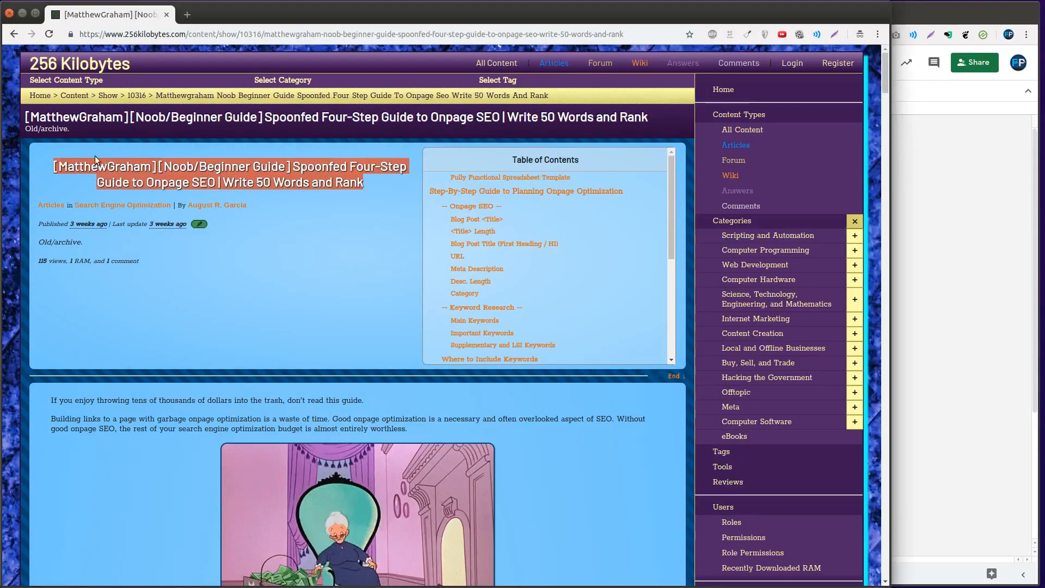
left_click(159, 166)
triple_click(114, 163)
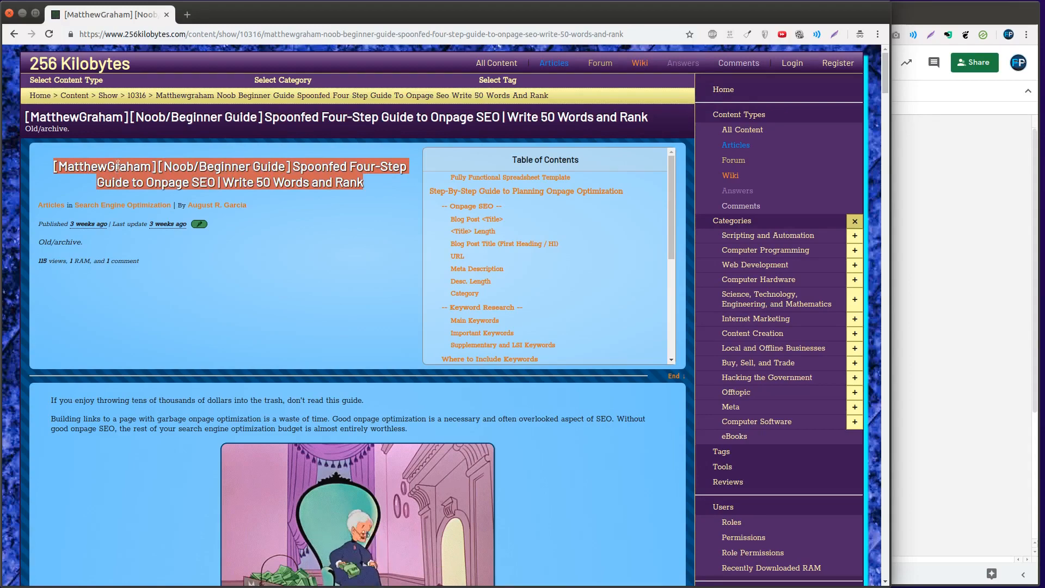
left_click_drag(264, 34, 775, 110)
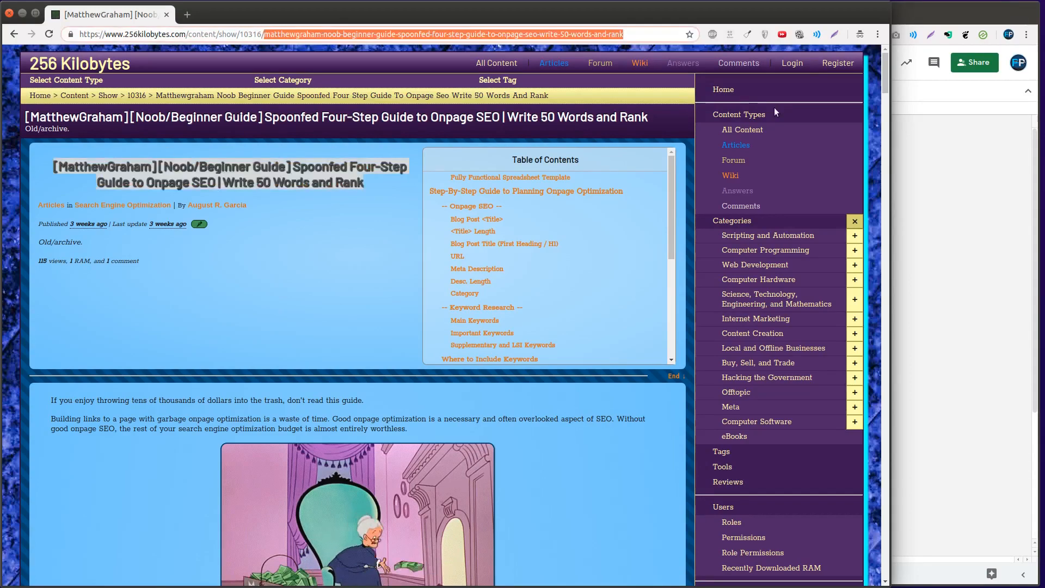
left_click(237, 228)
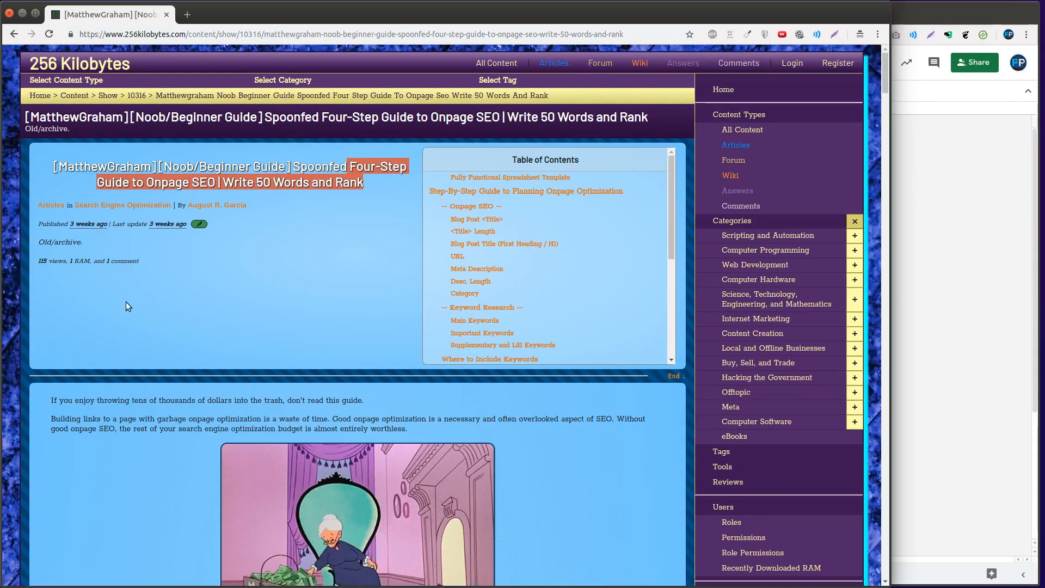
double_click(272, 34)
left_click_drag(272, 36, 615, 34)
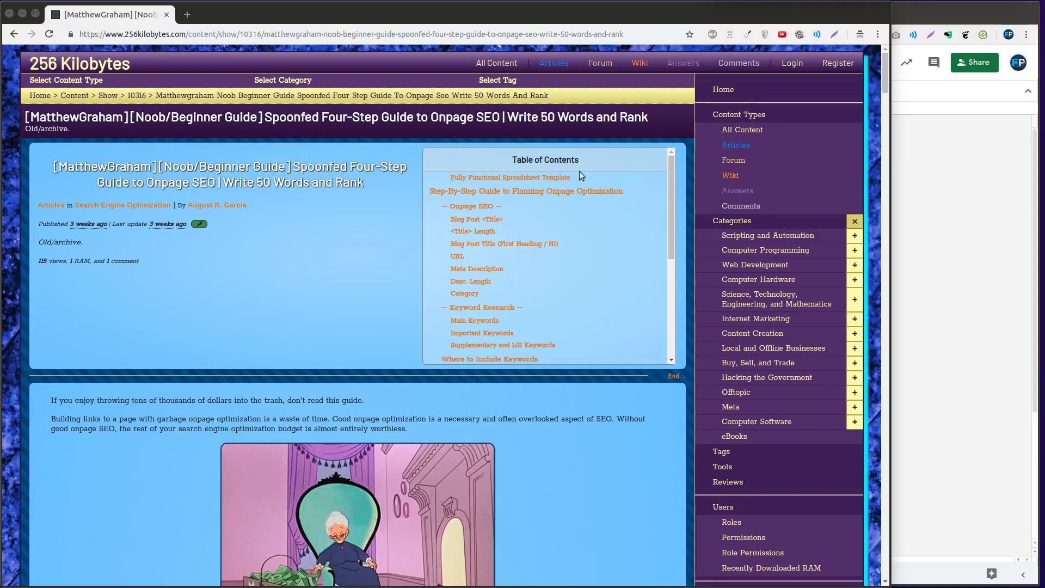
Search Google for "nice dogs" in a new tab, review the result titles and URLs, and return to the article tab
key("ctrl+shift+n")
type("nice docs")
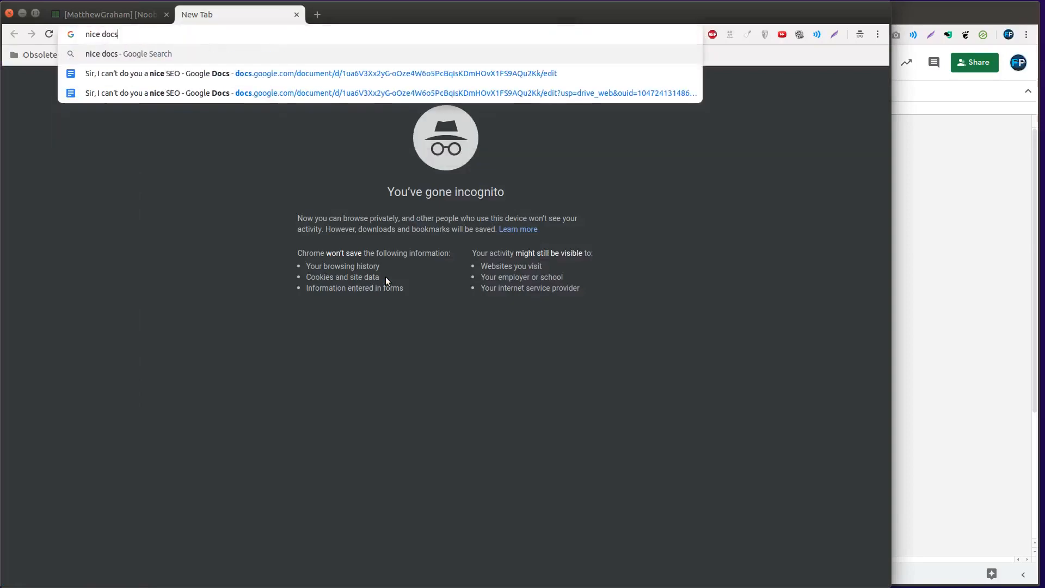
key("BackSpace")
key("BackSpace")
type("gs")
key("Return")
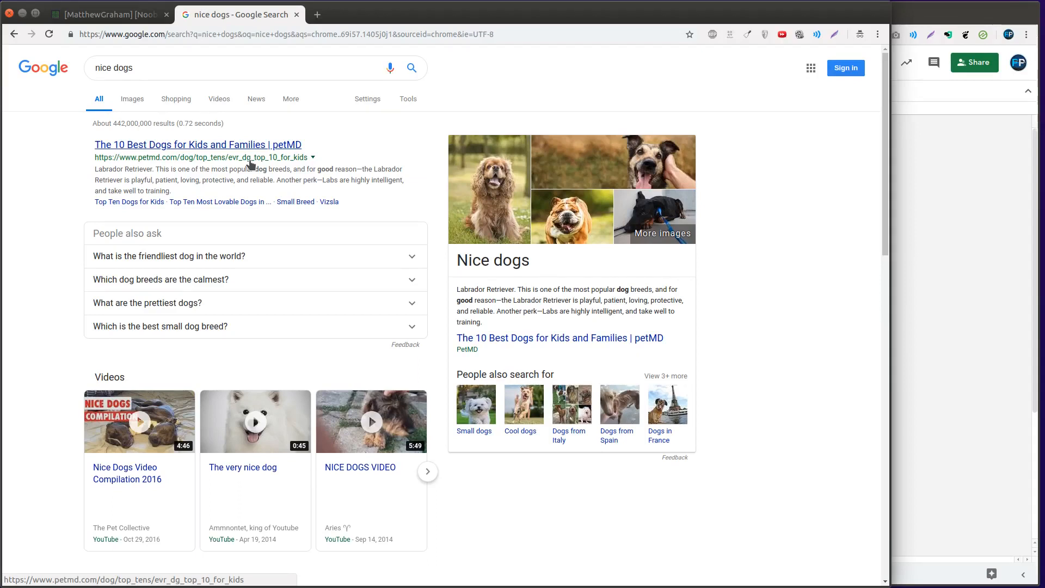
scroll(295, 258, "down", 3)
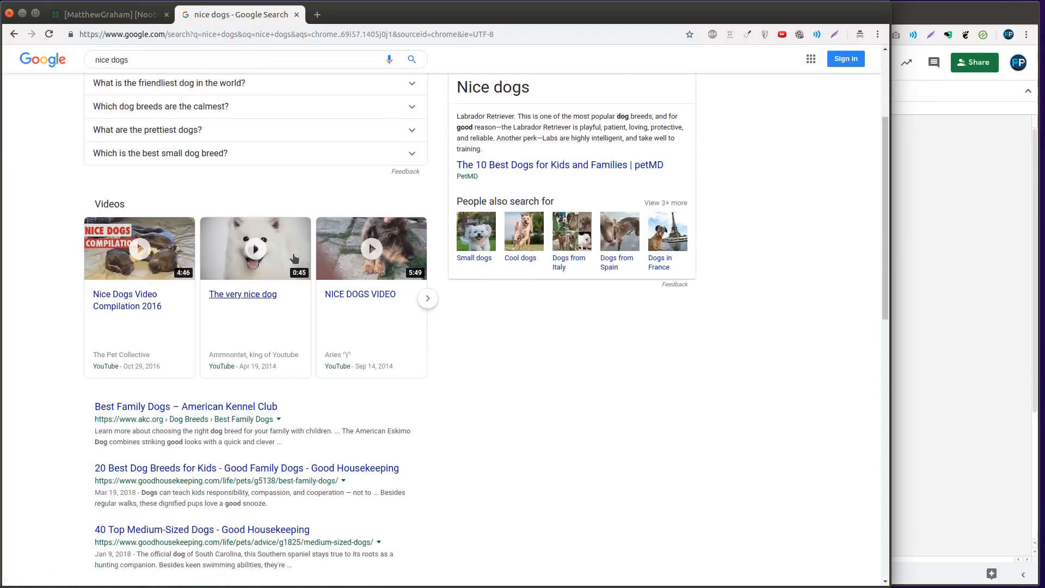
scroll(294, 258, "down", 3)
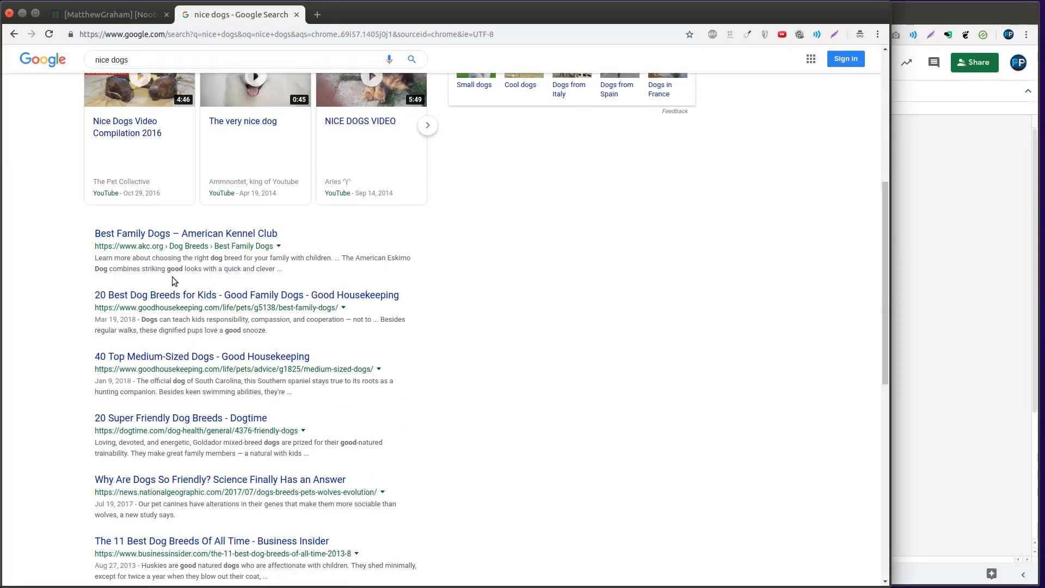
scroll(174, 281, "up", 6)
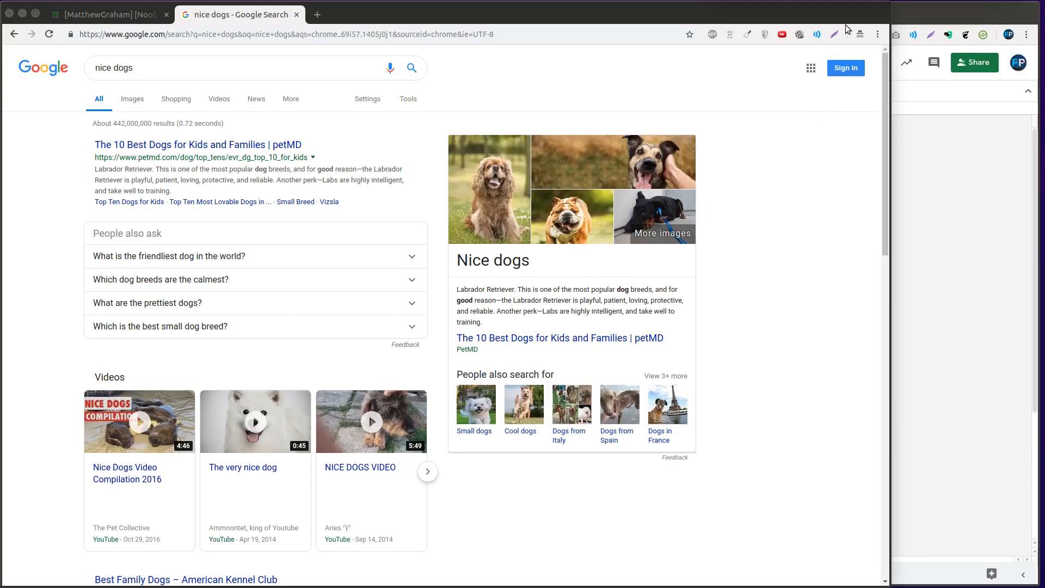
key("ctrl+Tab")
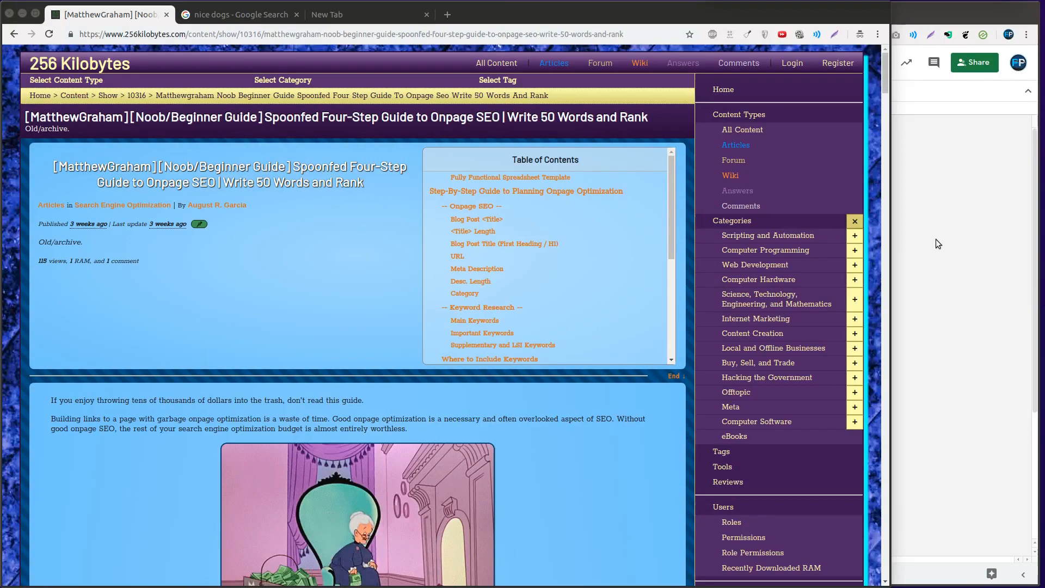
Switch to the Keyword-Research-Demo spreadsheet and enter the labels Title, H1 and URL in cells C16 to C18
left_click(935, 241)
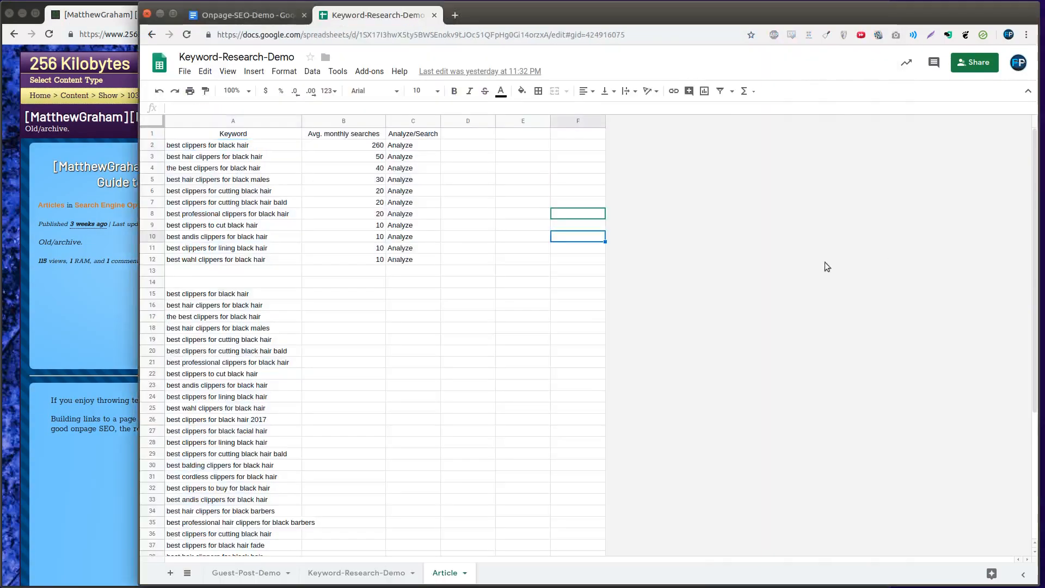
left_click(424, 303)
type("Titl")
type("H1")
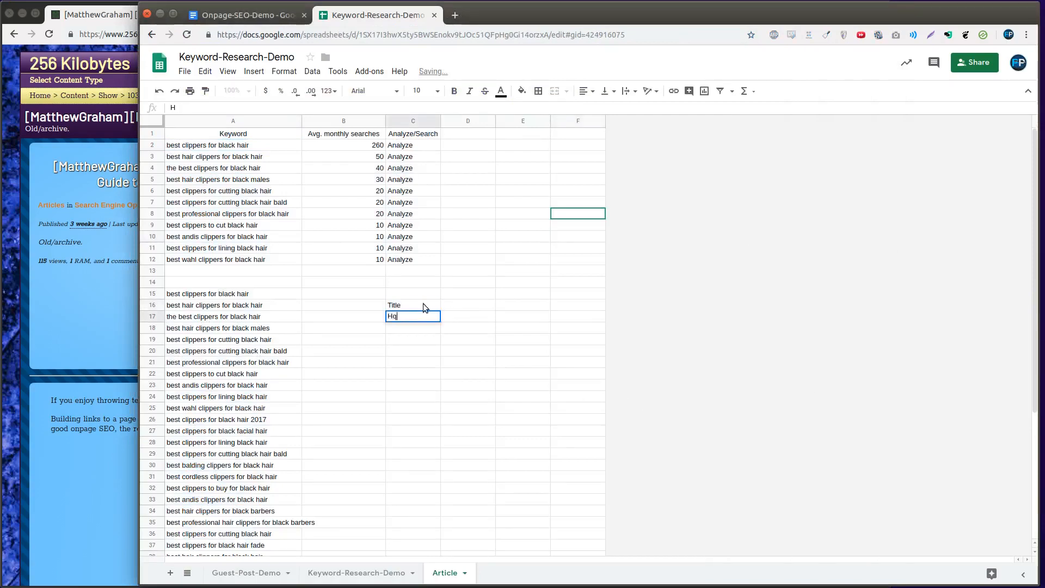
key("Return")
type("URL")
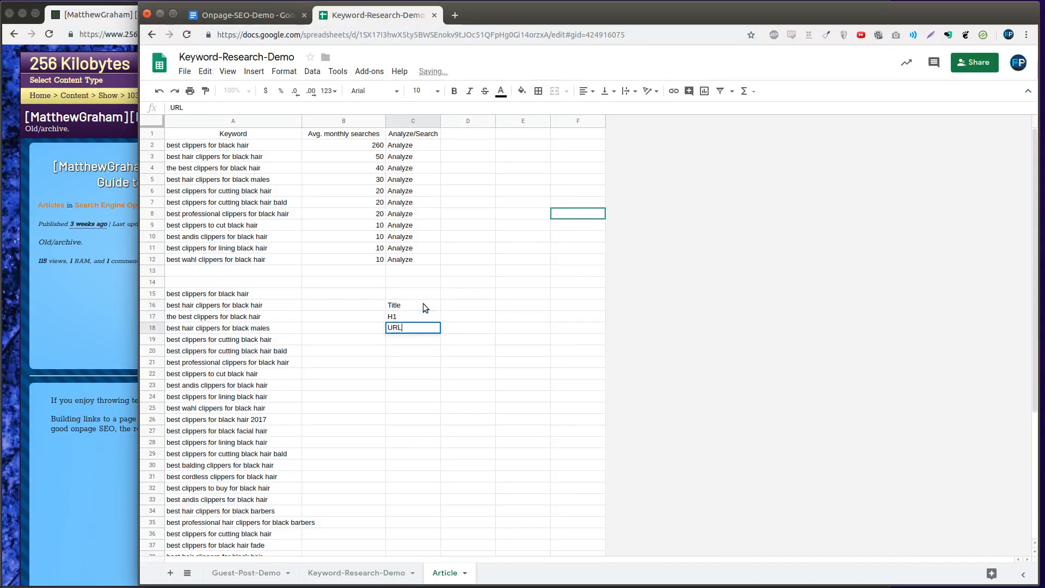
Copy the keyword from A2 into the Title cell D16 and widen column D to about three times its width
left_click(214, 144)
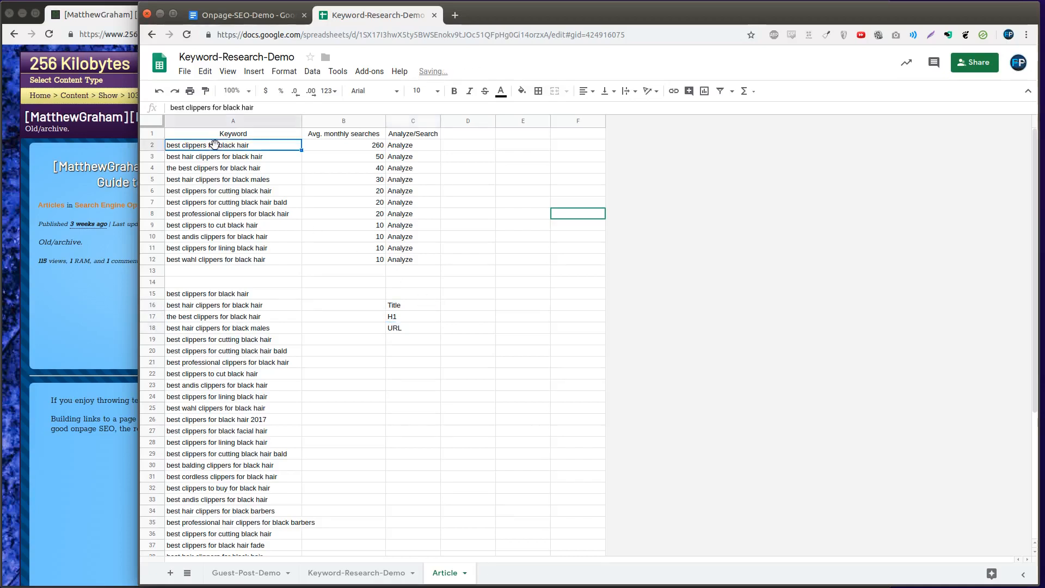
key("ctrl+c")
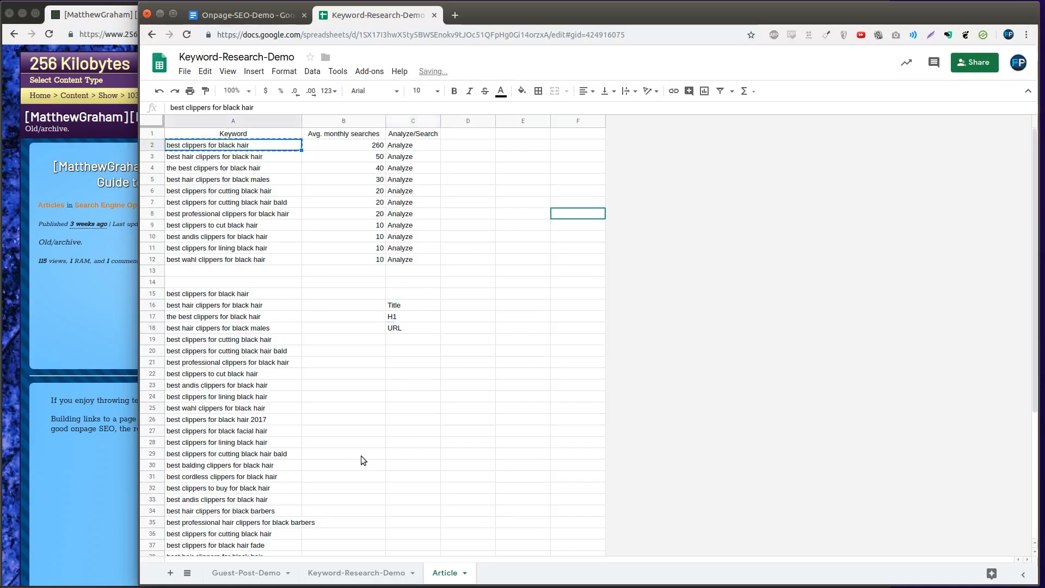
left_click(449, 305)
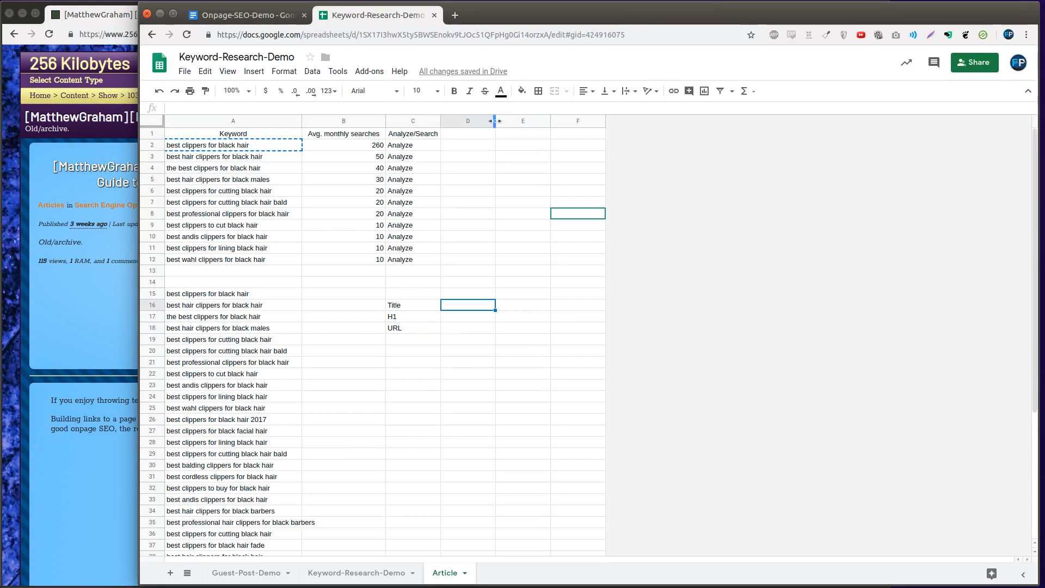
left_click_drag(494, 121, 608, 121)
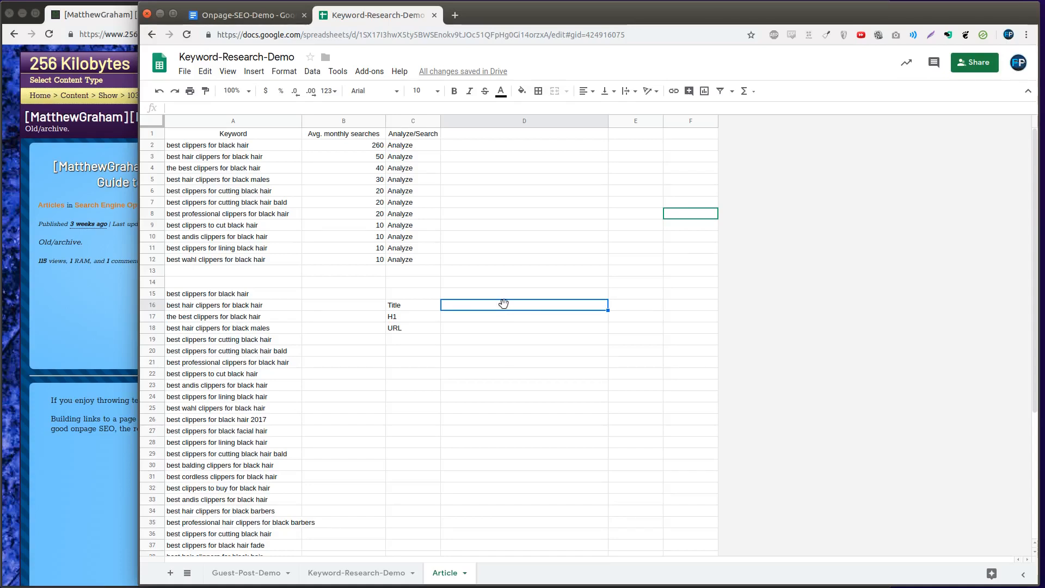
left_click(503, 294)
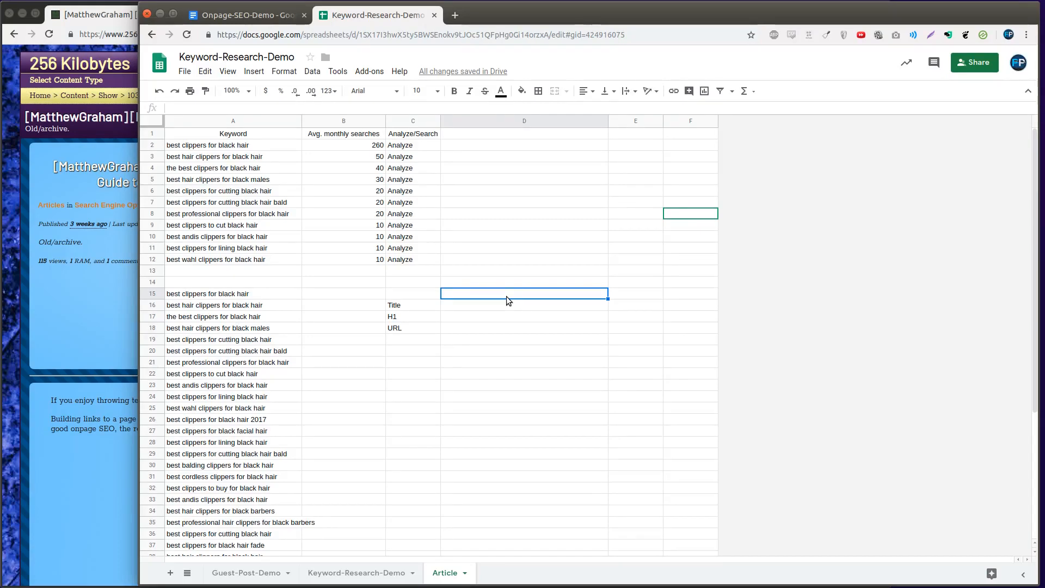
double_click(507, 301)
key("ctrl+v")
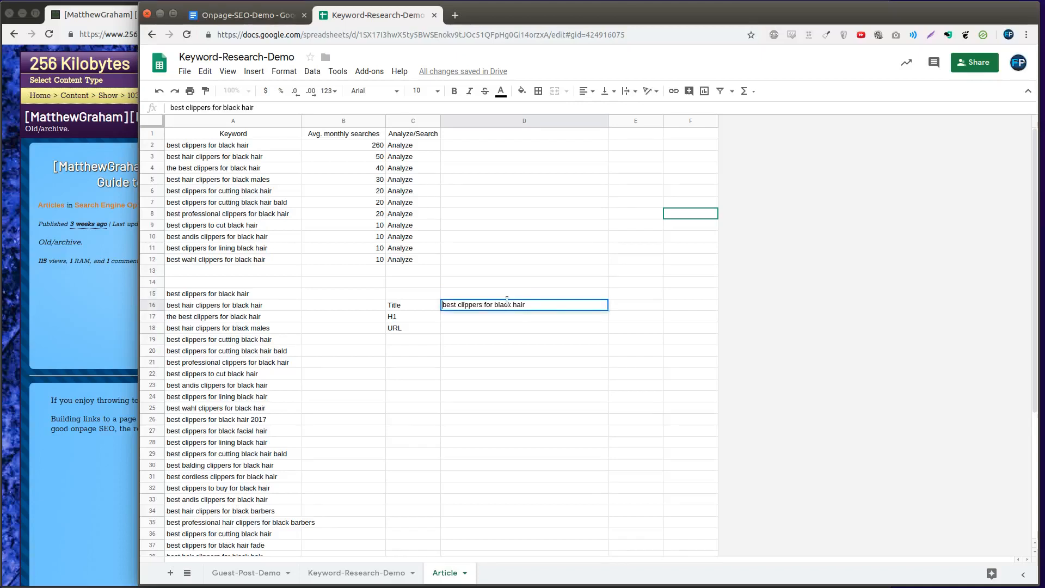
Capitalize the words in D16 and add a separator so it reads "Best Clippers for Black Hair |"
key("Delete")
type("C")
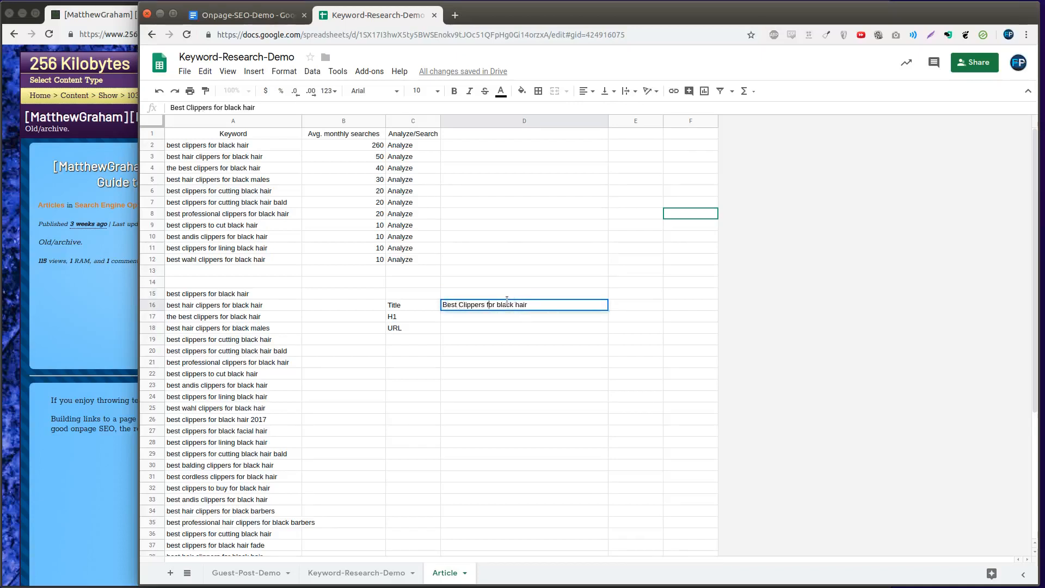
key("Delete")
type("B")
key("Delete")
key("Delete")
key("Delete")
key("Delete")
type("Hair")
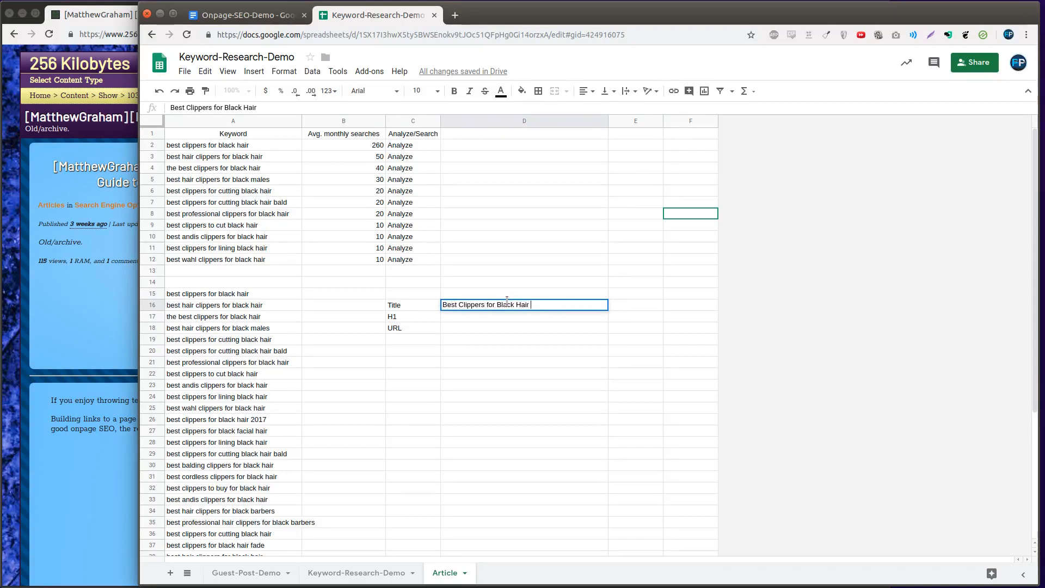
type(" |")
Try "The 4th One Will Surprise You" as the title's ending in D16, and erase it again
type("The 4th One Will S")
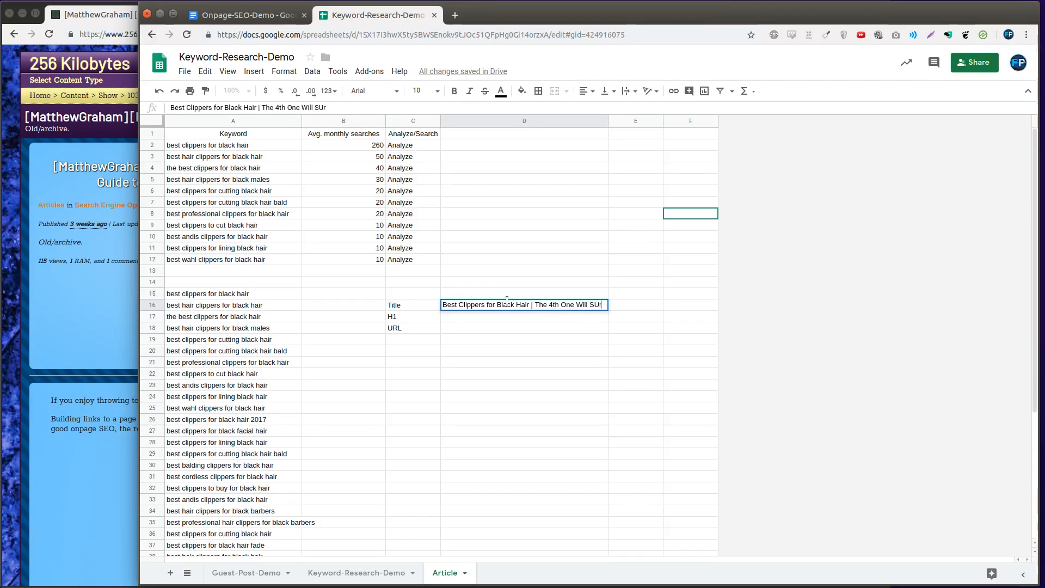
type("urprise")
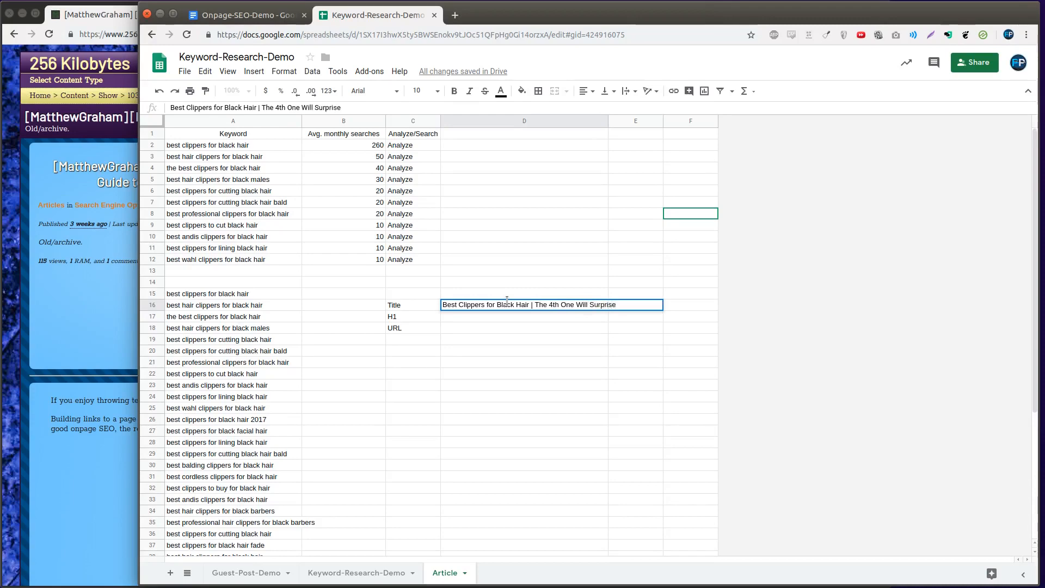
type(" You")
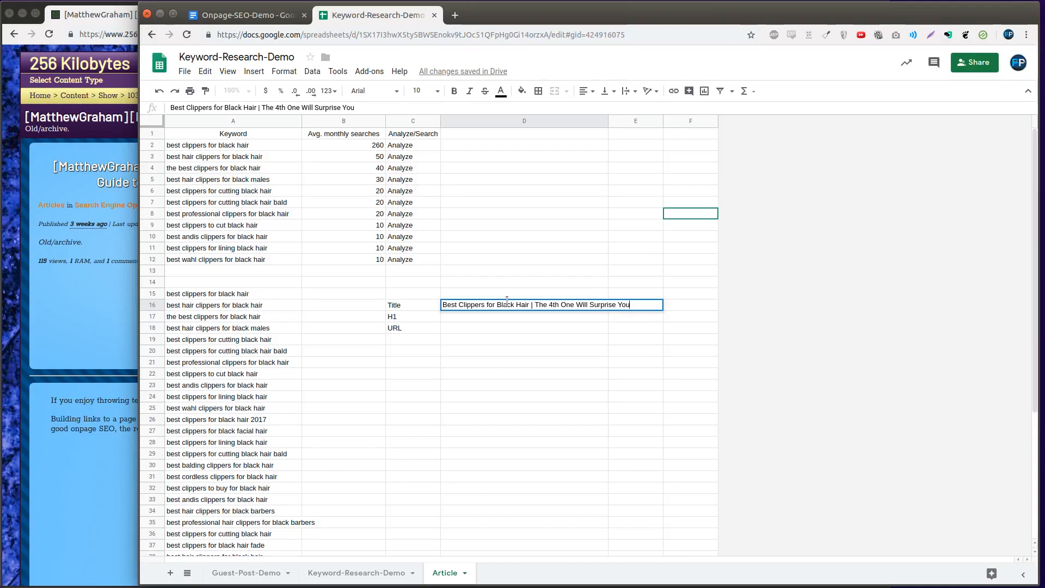
key("BackSpace")
key("BackSpace")
key("BackSpace")
key("BackSpace")
key("BackSpace")
key("BackSpace")
key("BackSpace")
key("BackSpace")
key("BackSpace")
key("BackSpace")
key("BackSpace")
key("BackSpace")
key("BackSpace")
key("BackSpace")
key("BackSpace")
key("BackSpace")
key("BackSpace")
key("BackSpace")
key("BackSpace")
key("BackSpace")
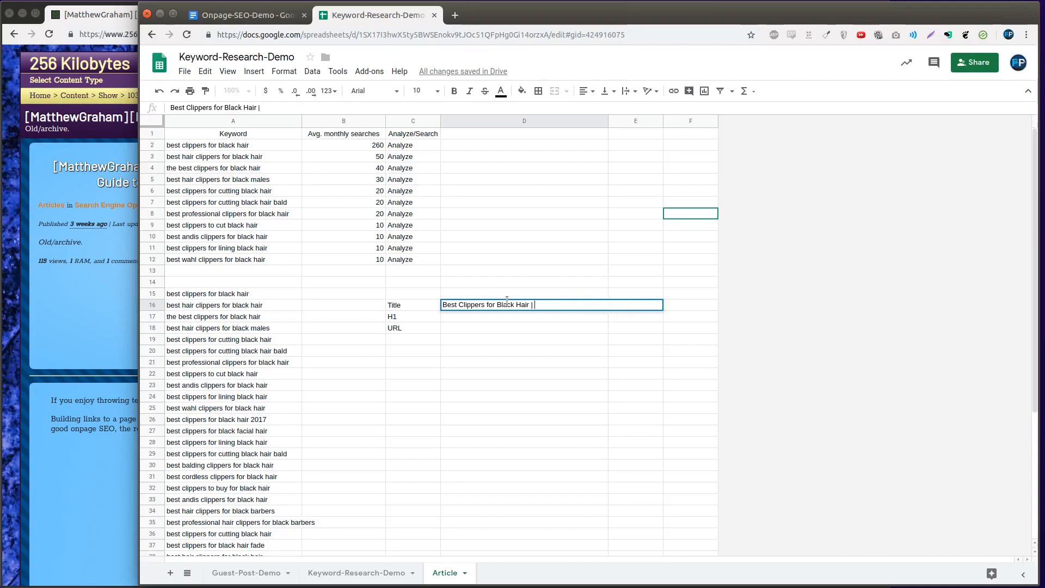
Try "90% of Consumers are Satisfied" as the title's ending in D16, and erase it again
type("90% of Co")
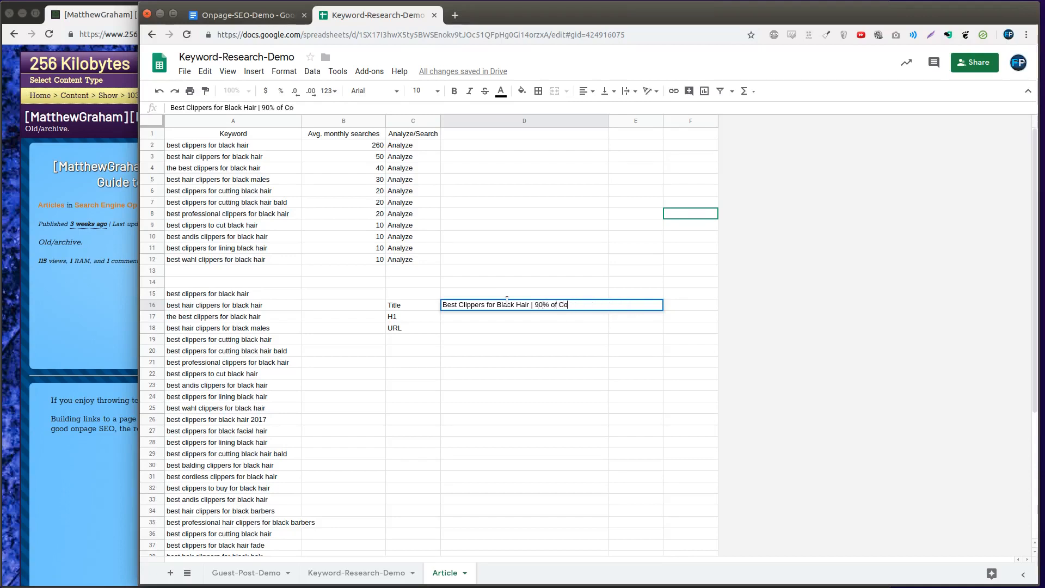
type("nsumers are Satisfied")
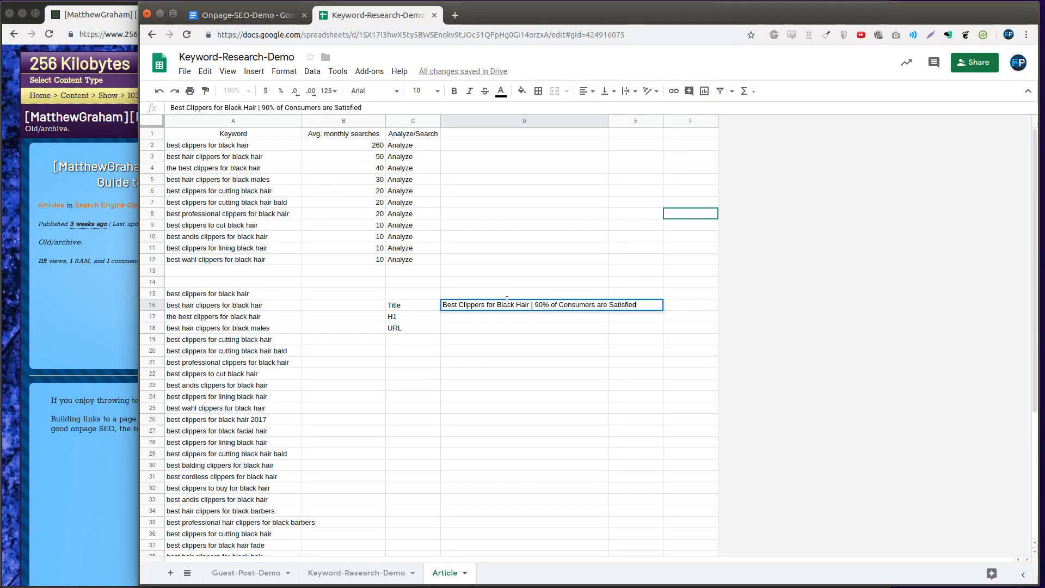
key("BackSpace")
key("BackSpace")
key("BackSpace")
key("BackSpace")
key("BackSpace")
key("BackSpace")
key("BackSpace")
key("BackSpace")
key("BackSpace")
key("BackSpace")
key("BackSpace")
key("BackSpace")
key("BackSpace")
key("BackSpace")
key("BackSpace")
key("BackSpace")
key("BackSpace")
key("BackSpace")
key("BackSpace")
key("BackSpace")
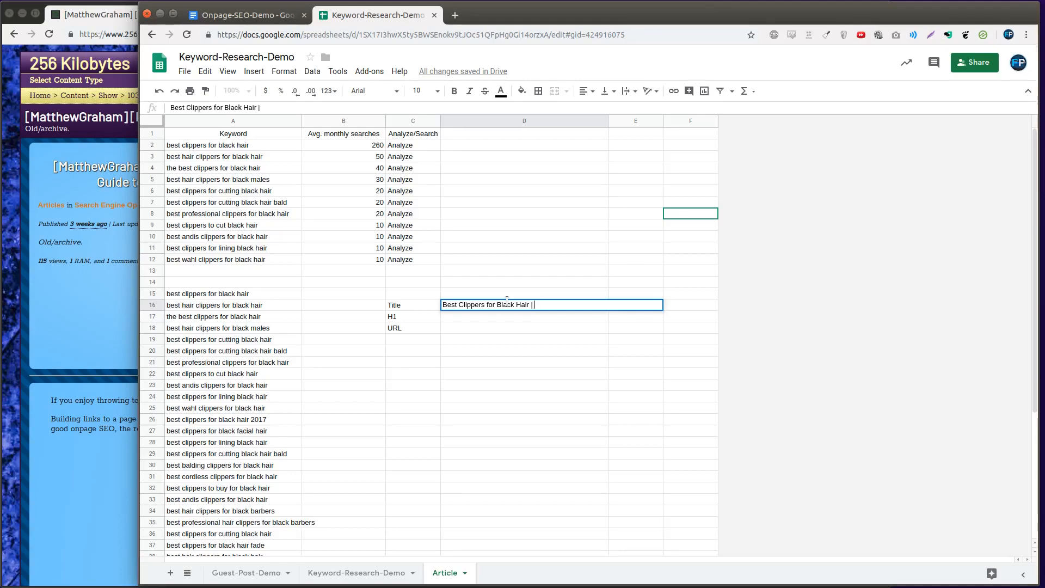
Complete the title in D16 with "Learn Why You can Save 20 Minutes Per Haircut!" and fit column D's width to its content
type("Learn Why You can Save 20 Minutes Per Saircut!")
key("Return")
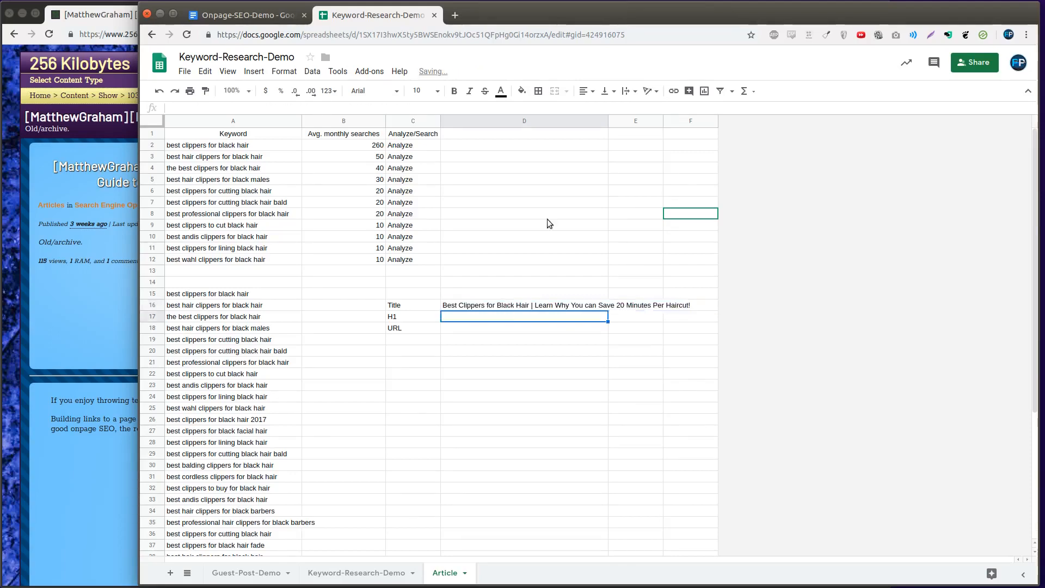
double_click(607, 121)
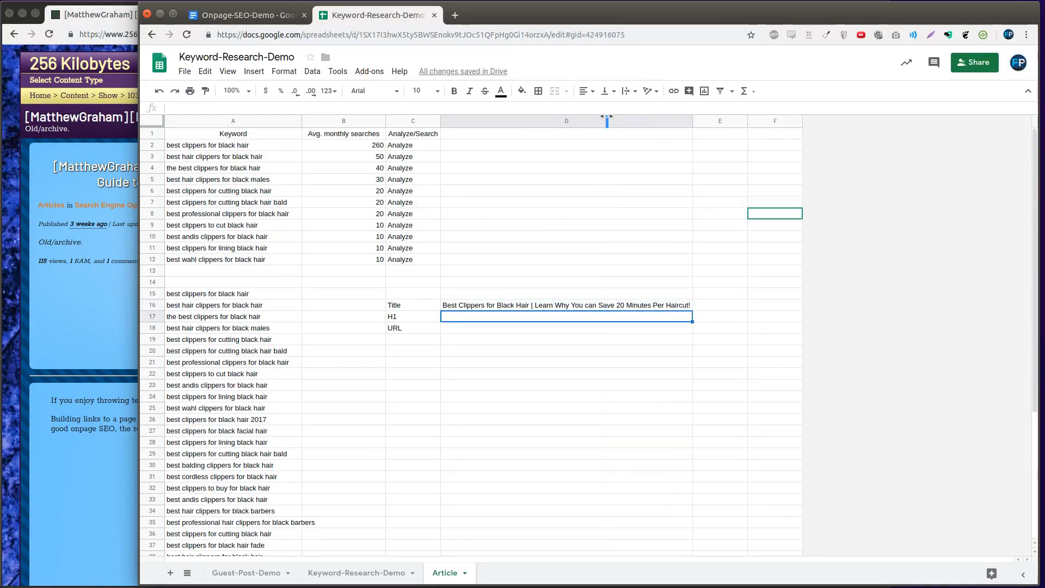
Count the title's characters by entering the formula =LEN(D16) in cell E16
left_click(708, 307)
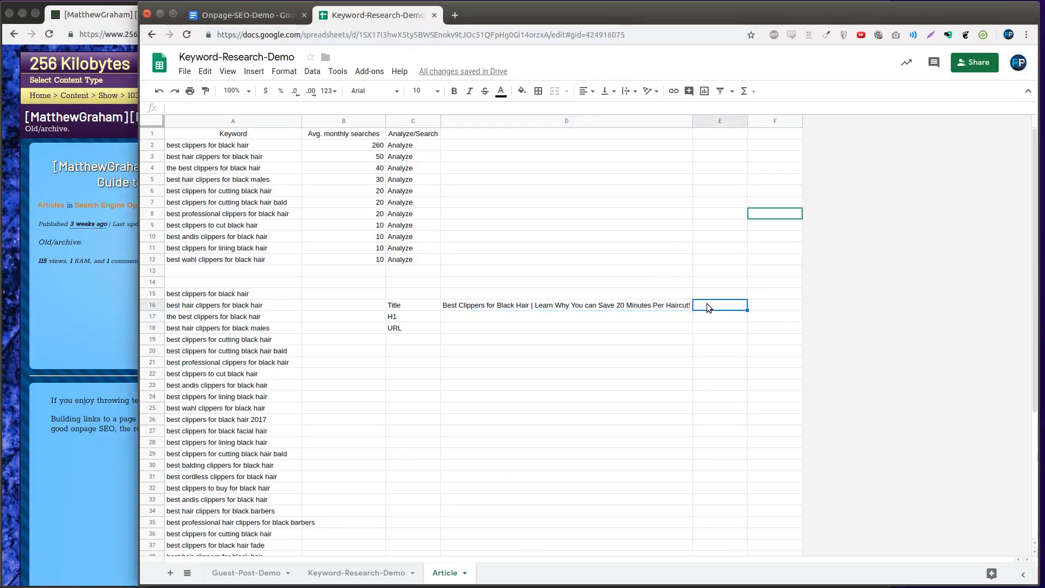
type("=")
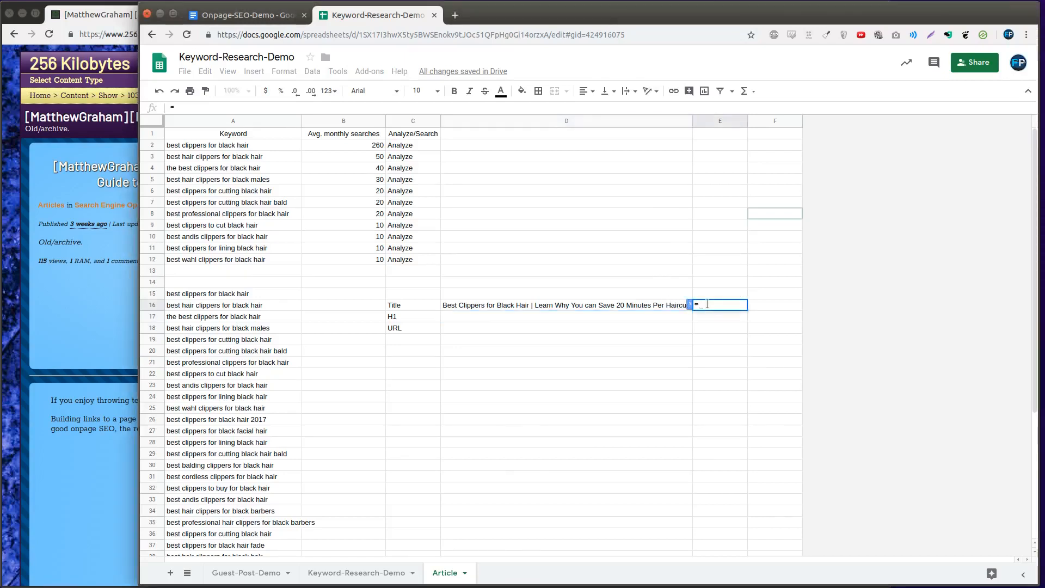
type("L")
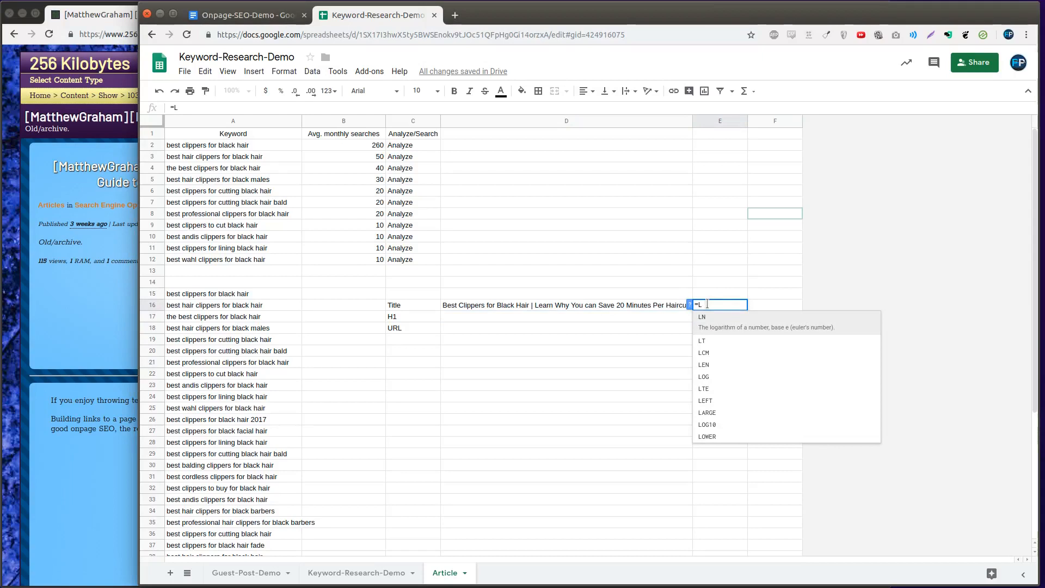
type("en")
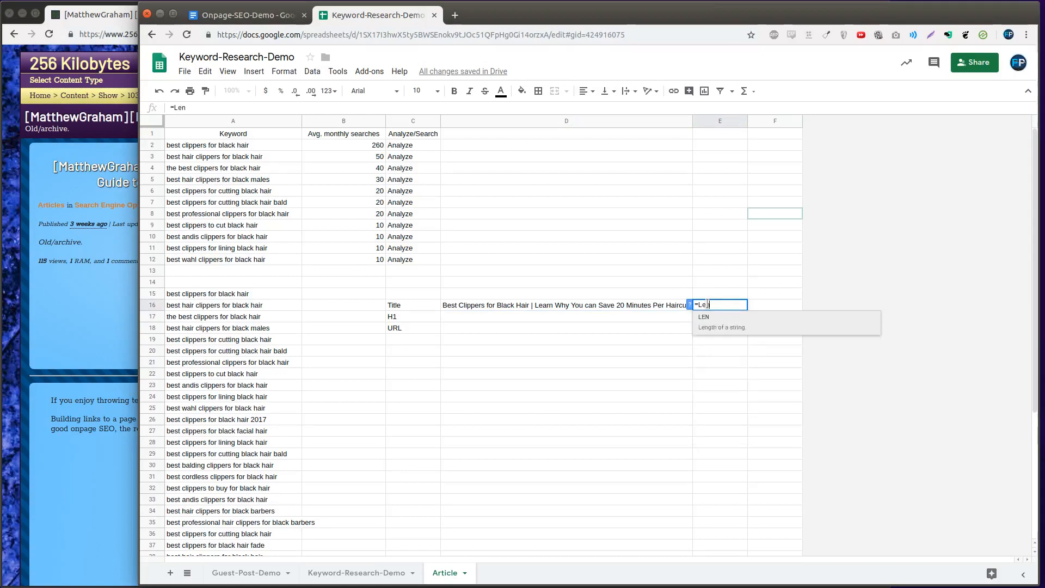
type("(D16")
key("Return")
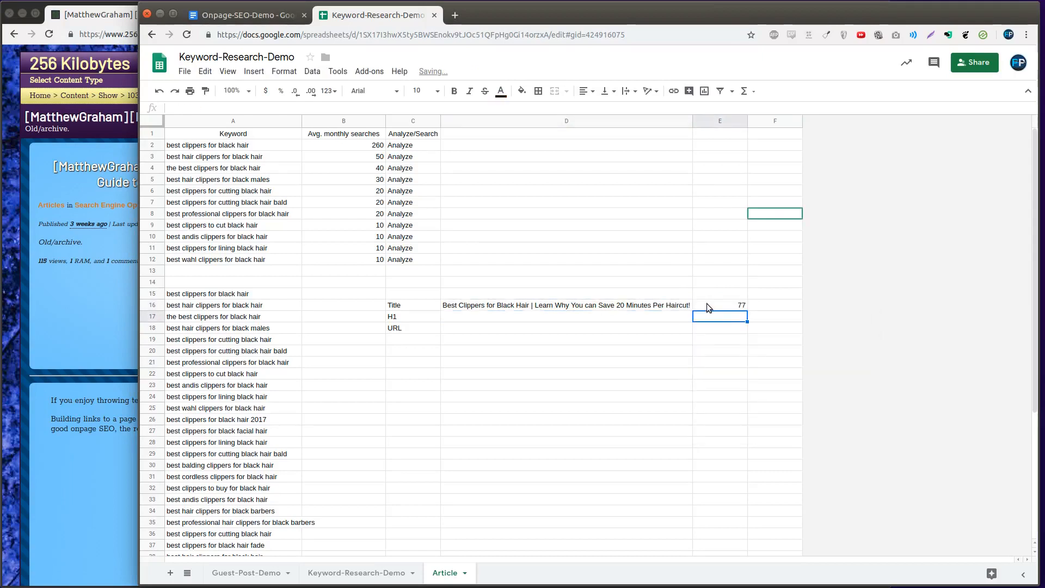
left_click(707, 306)
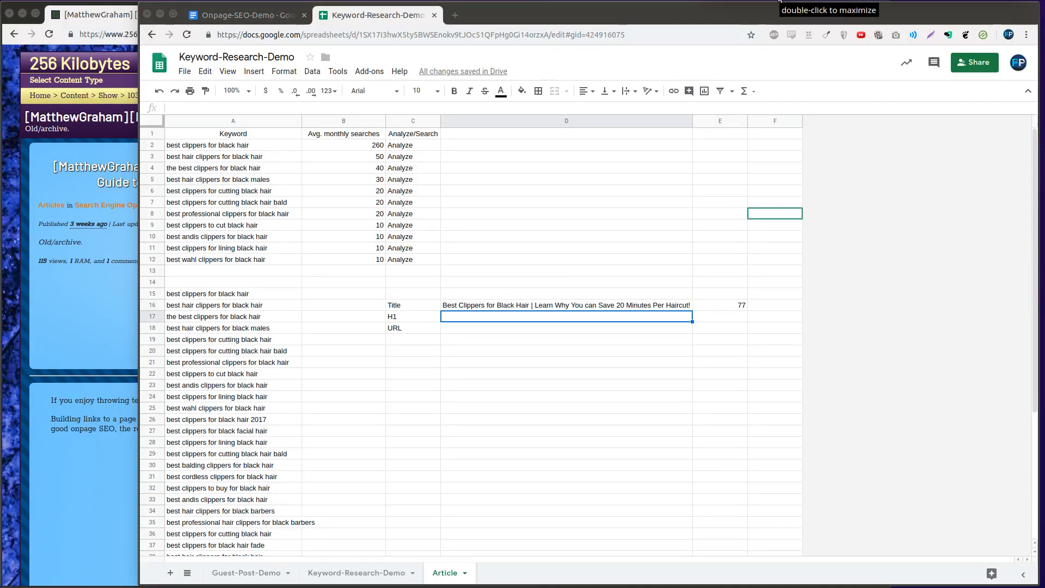
Copy the title from D16 into the H1 cell D17 and replace its vertical bar with a colon after "Hair"
left_click(654, 302)
key("ctrl+c")
left_click(652, 318)
key("ctrl+v")
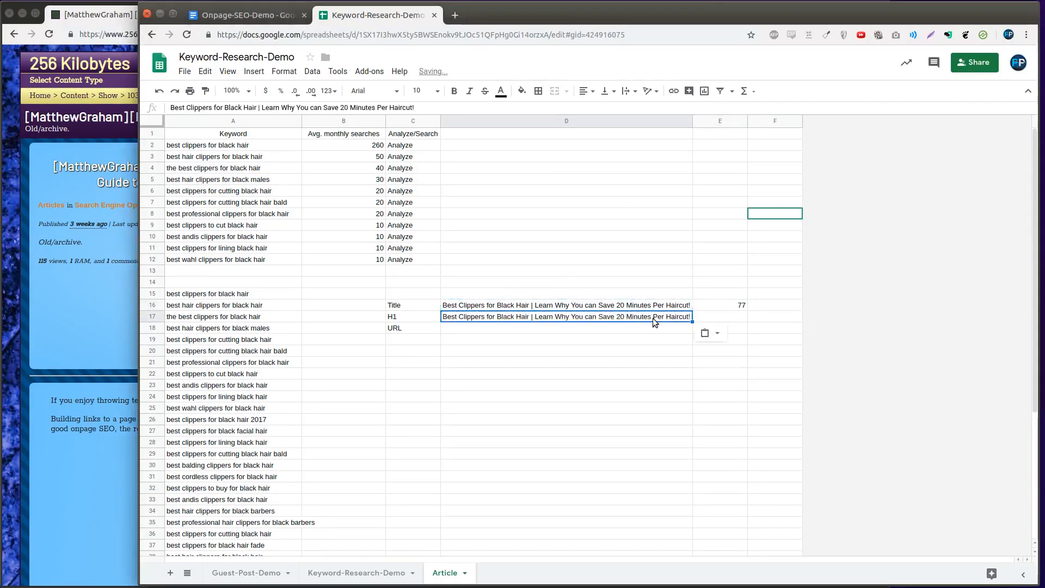
double_click(652, 319)
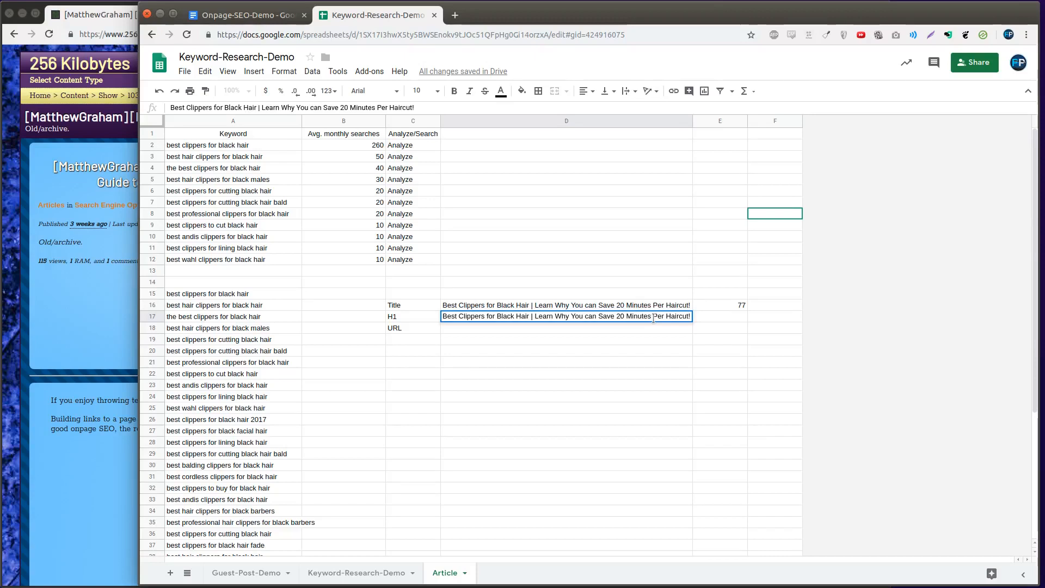
key("Delete")
key("Delete")
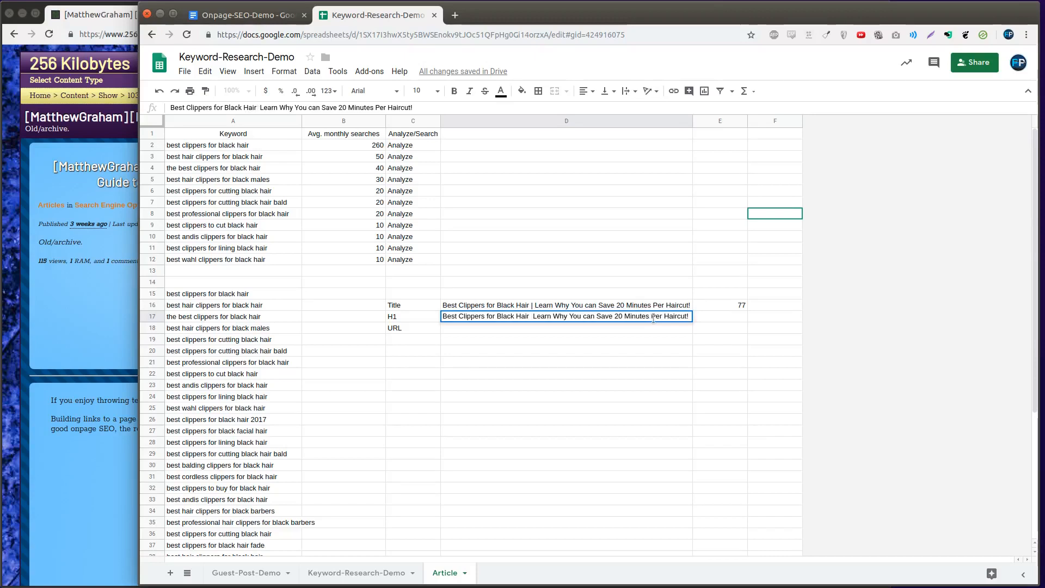
type(":")
Extend the beginning of the H1 text in D17 to "The Best Trimmers and Clippers"
type("The")
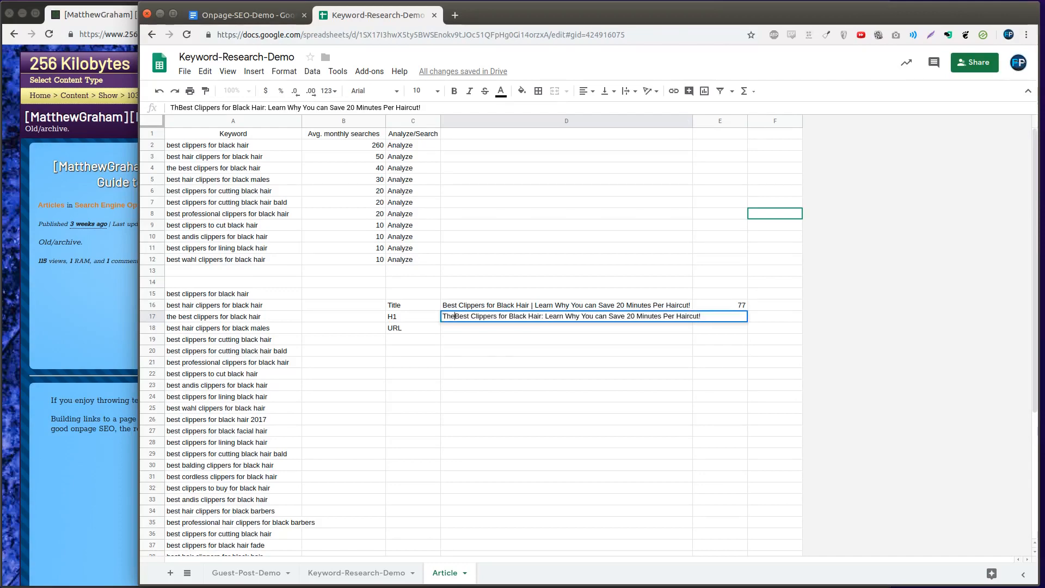
key("ctrl+Right")
type("Trim")
type("mers and")
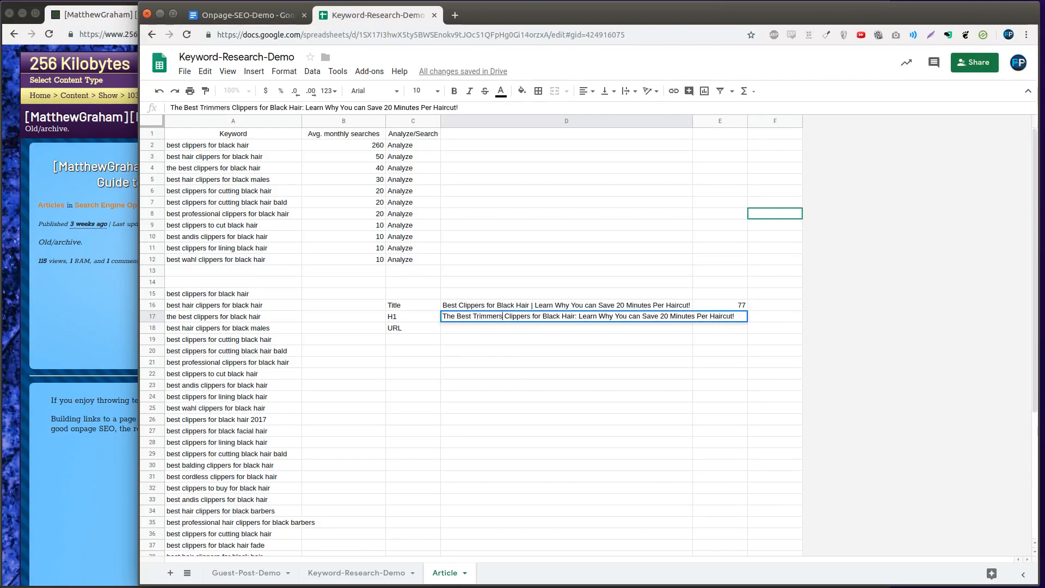
Replace the word "Black" in the H1 text in D17 with "African American Mens'"
key("ctrl+shift+Left")
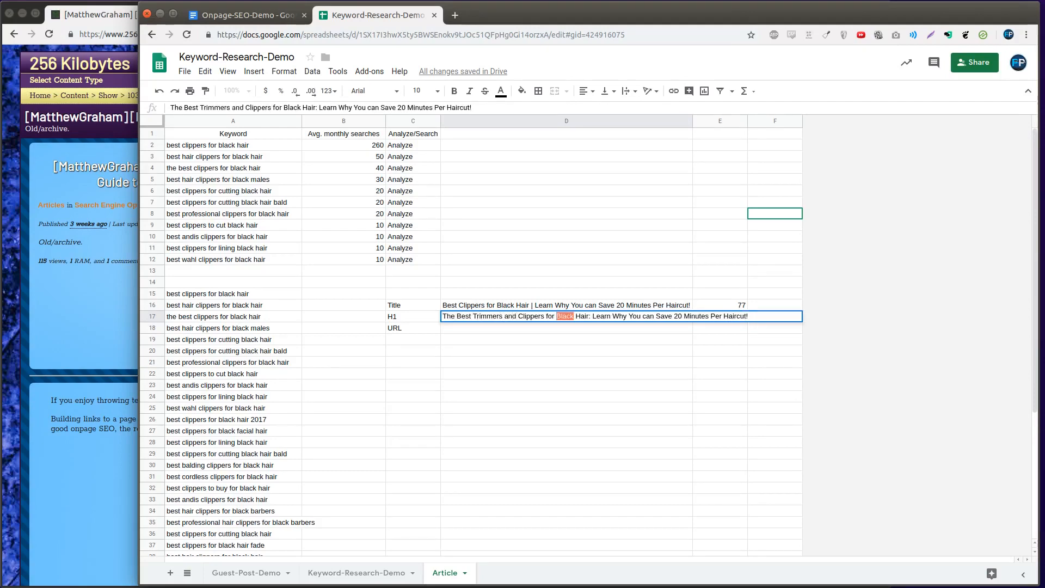
type("Africa")
type("n American ")
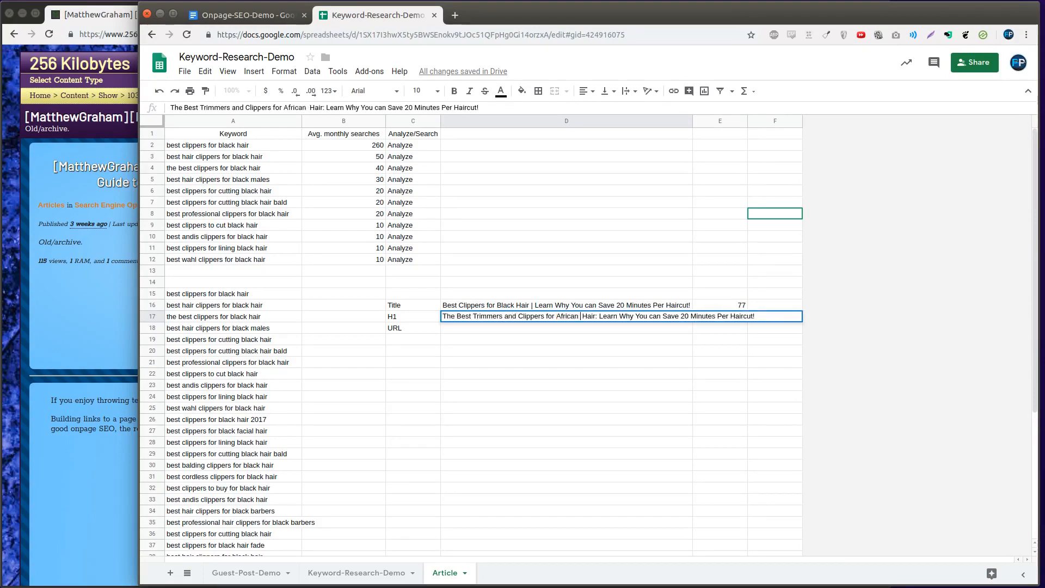
type("Mens'")
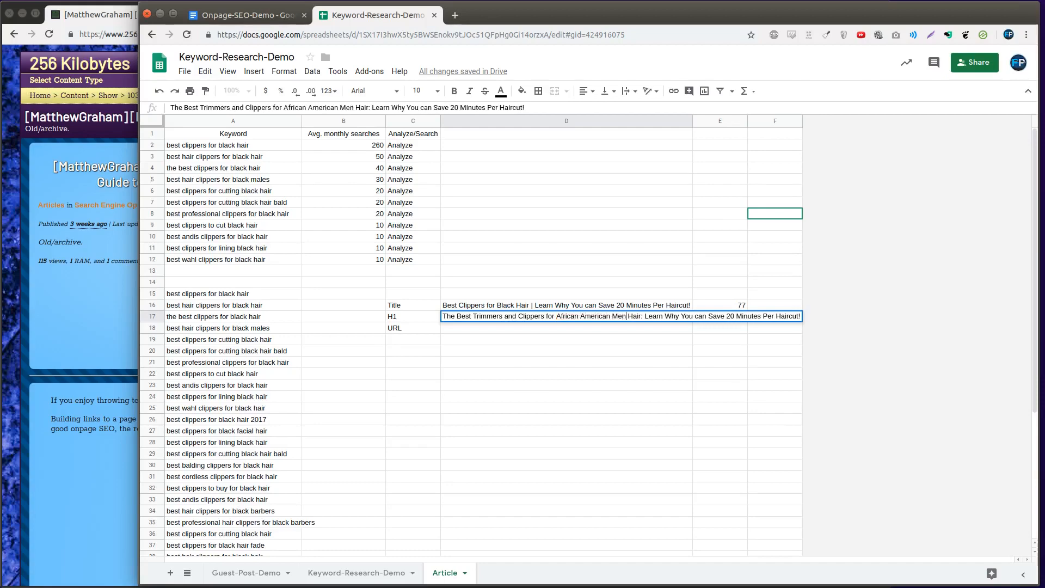
key("BackSpace")
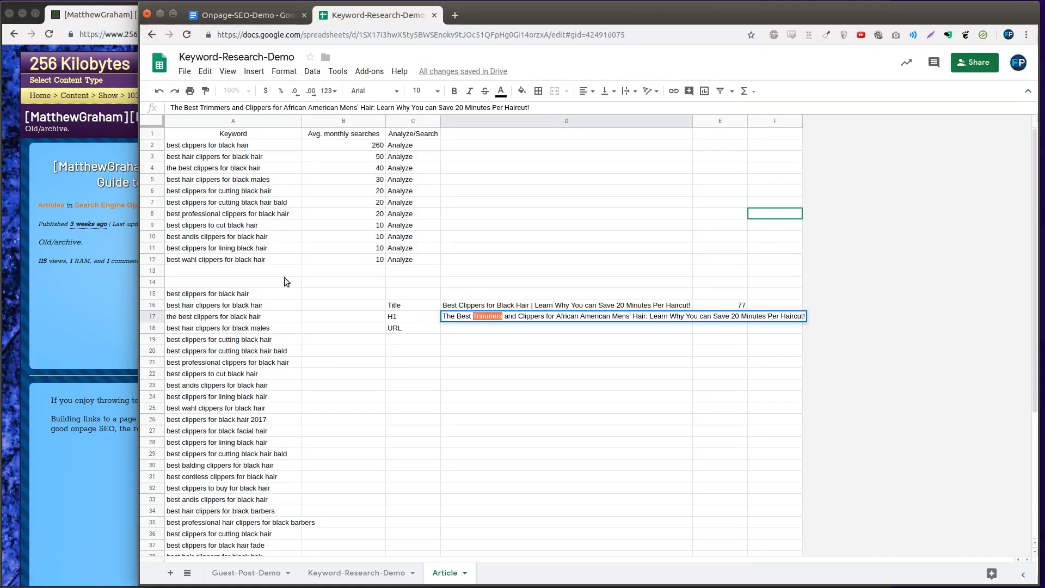
Replace the exclamation mark ending the H1 in D17 with " with Quality Clippers from Wahl, Andis, and Other Top Brands!"
left_click(784, 317)
key("BackSpace")
type("with Quali")
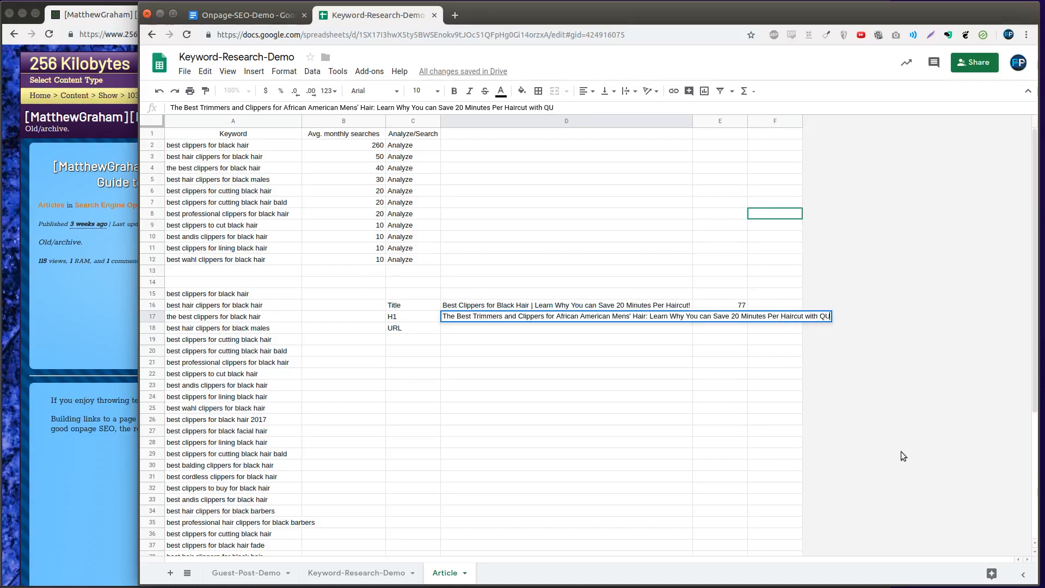
type("ty Clippers")
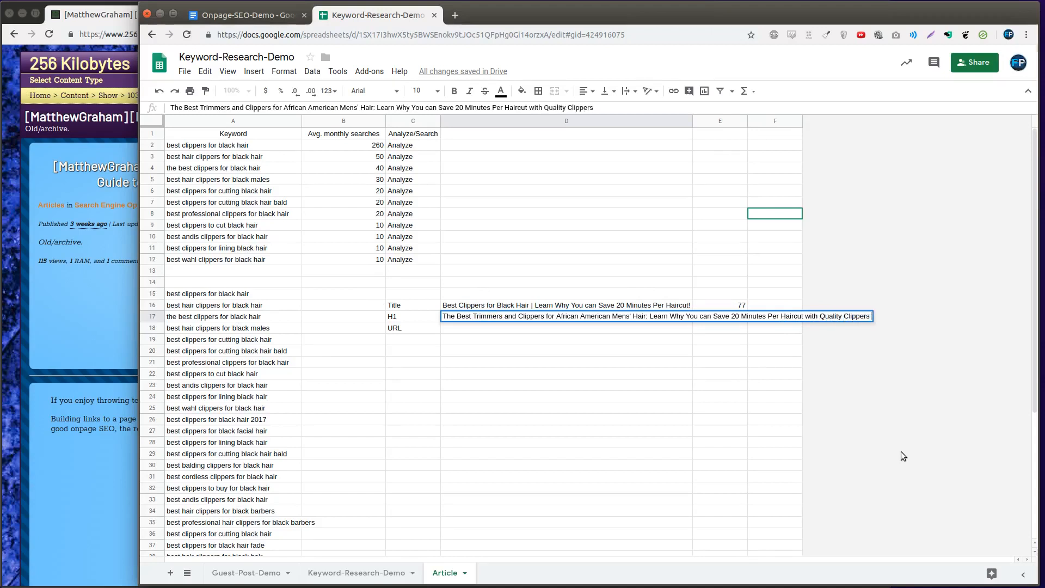
type(" from Wahl, ")
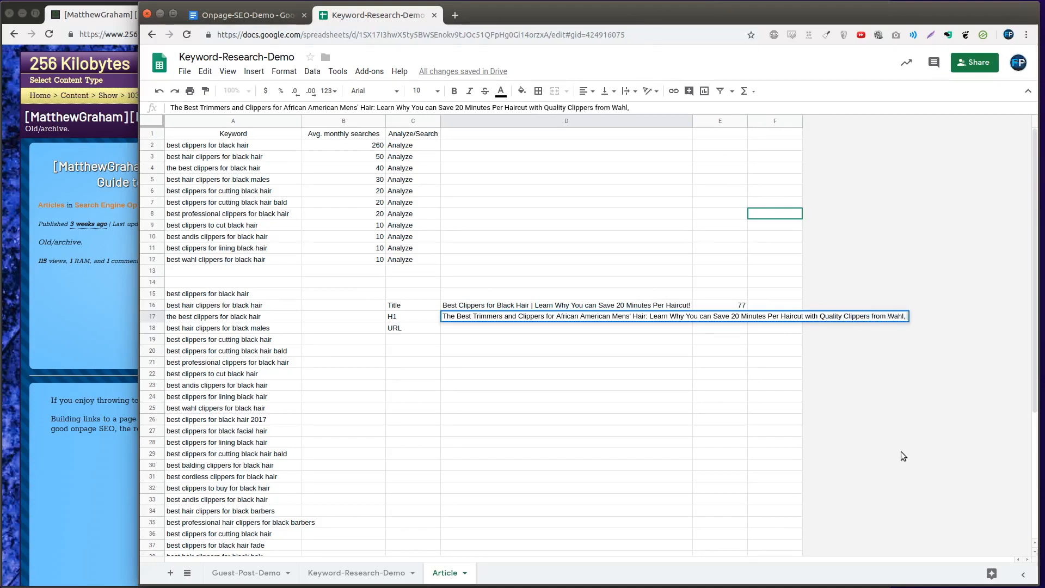
type("Andis, and")
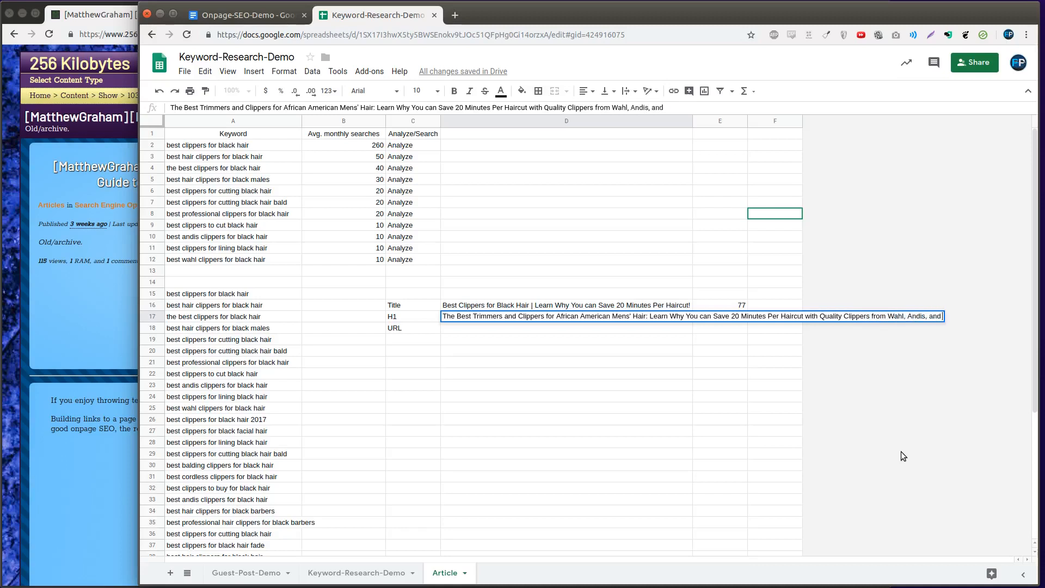
type(" Other Top Brands!")
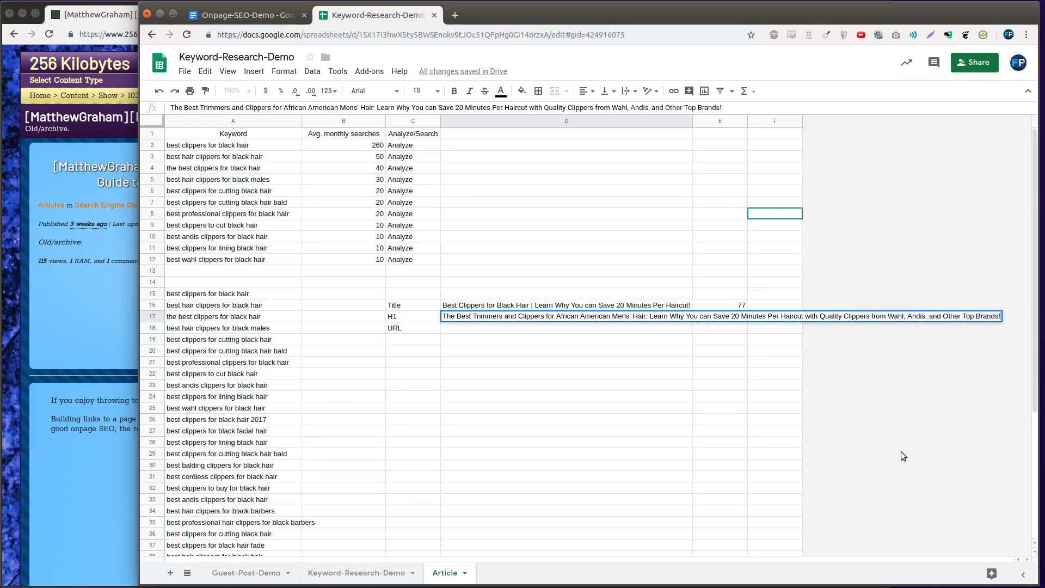
key("Return")
left_click(621, 331)
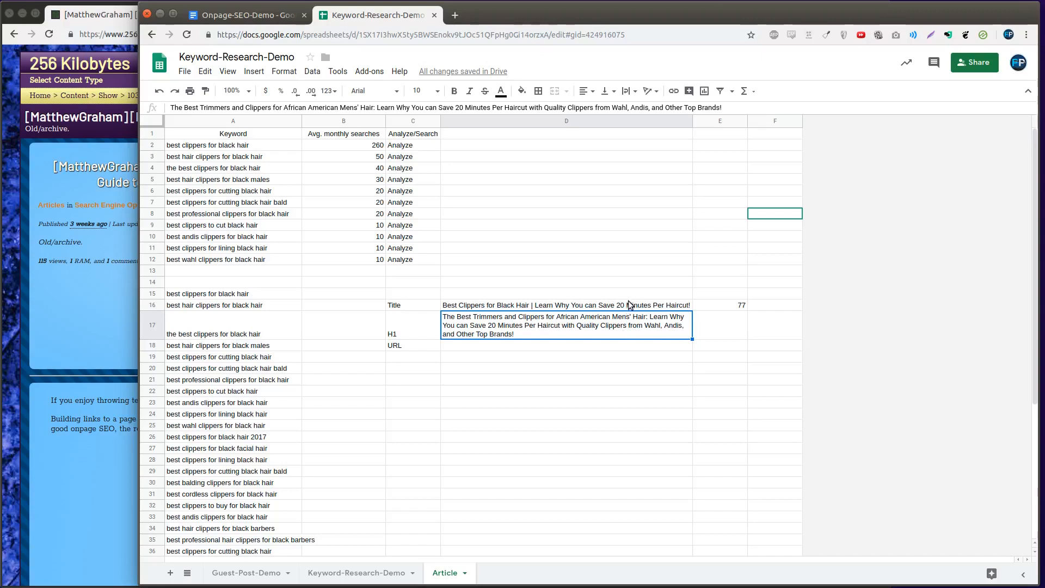
Copy the title from D16 into the URL cell D18
left_click(630, 305)
left_click(629, 325)
left_click(555, 349)
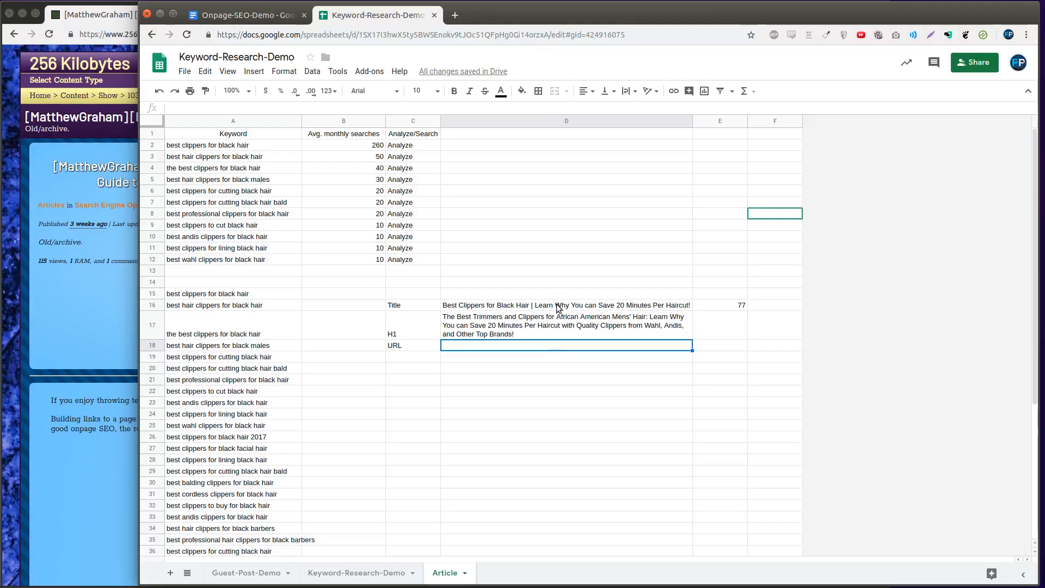
left_click(559, 308)
key("ctrl+c")
left_click(535, 345)
key("ctrl+v")
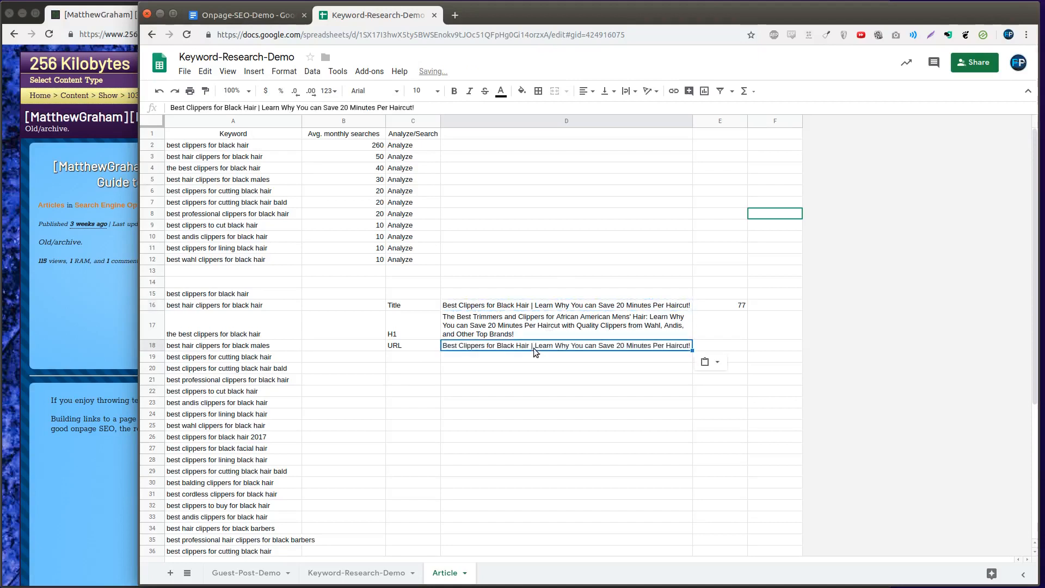
Convert the URL text to lowercase with =LOWER(D18) in E18 and paste the result as a value into D18
left_click(726, 341)
type("=lower")
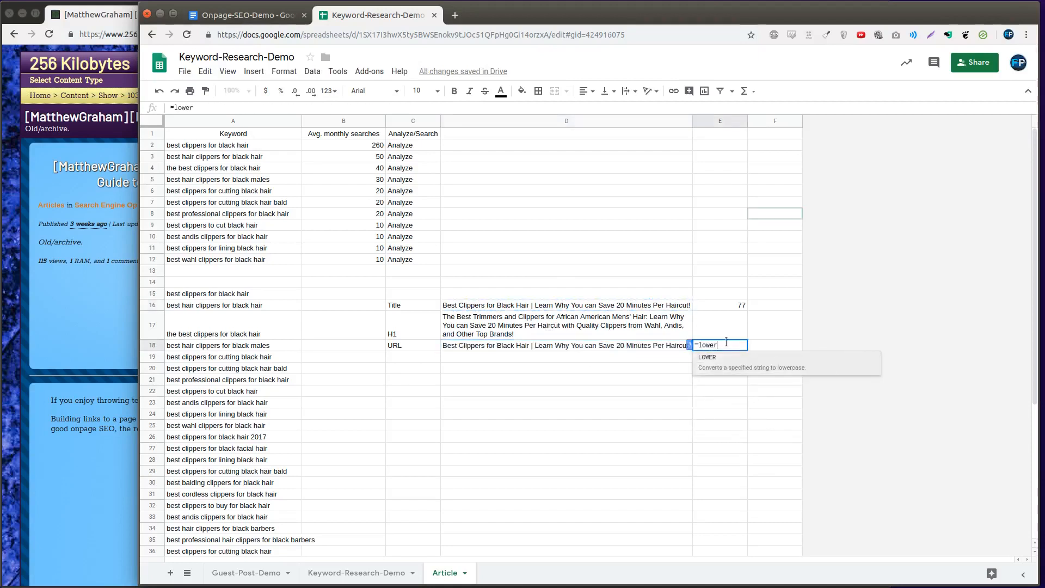
type("(")
key("Left")
type(")")
key("Return")
key("Up")
key("ctrl+c")
key("Left")
key("ctrl+shift+v")
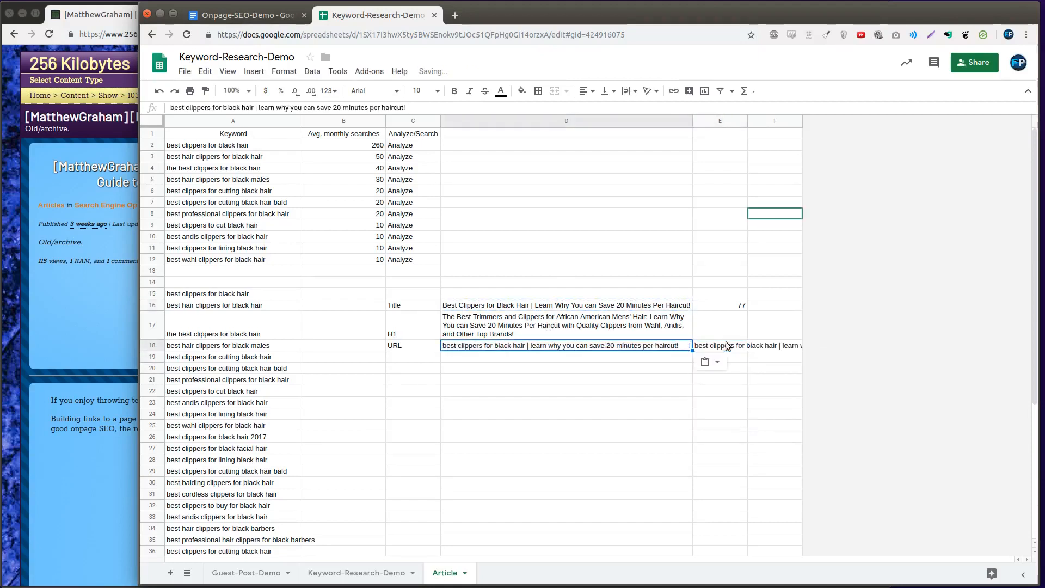
Replace the URL's spaces with hyphens using =SUBSTITUTE(D18, " ", "-") in E18, paste the value into D18 and clear E18
left_click(726, 345)
type("=subs")
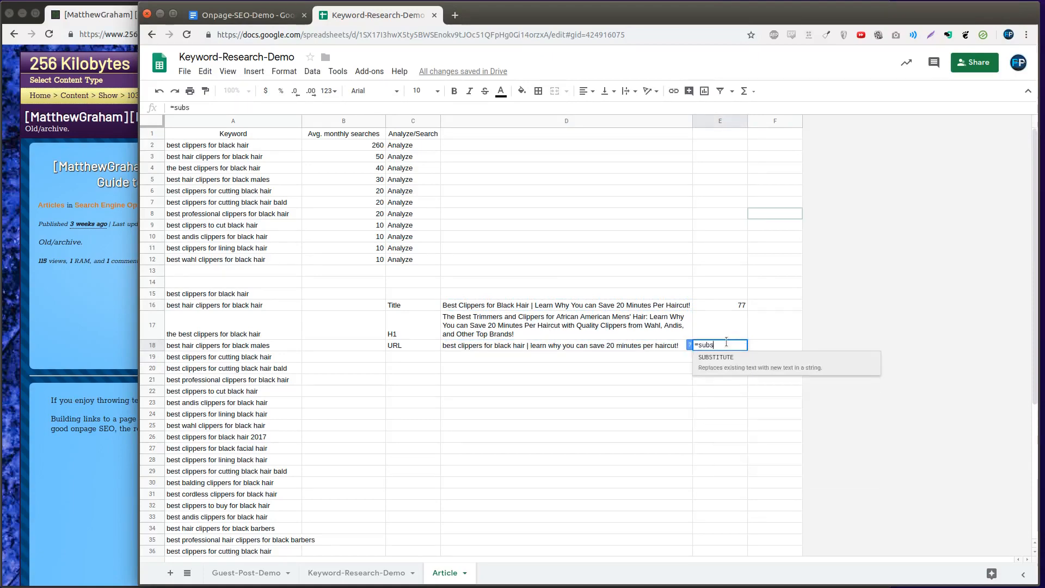
key("Tab")
key("Left")
type(", ")
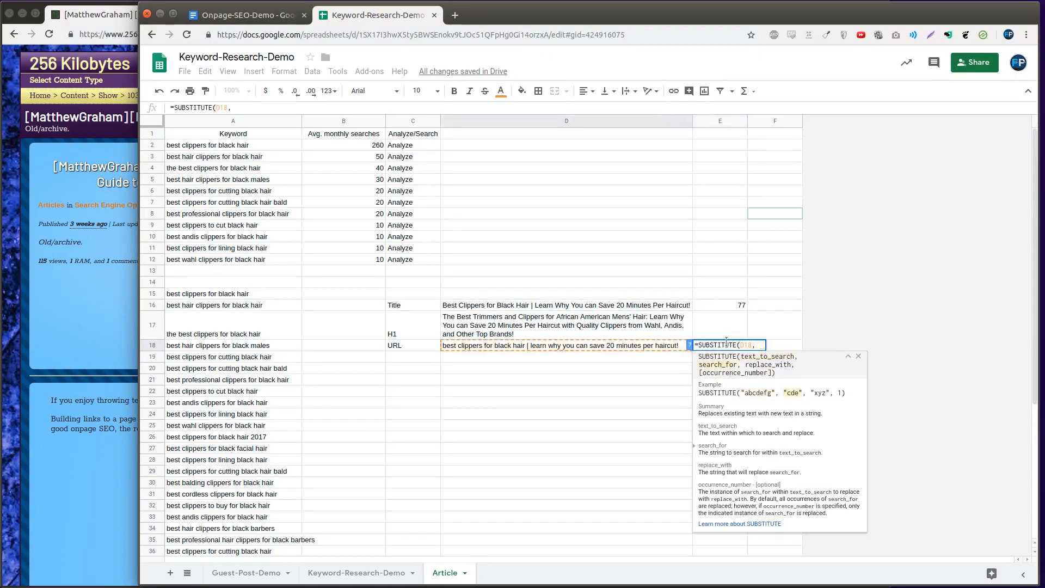
type("\" \", \"-\"")
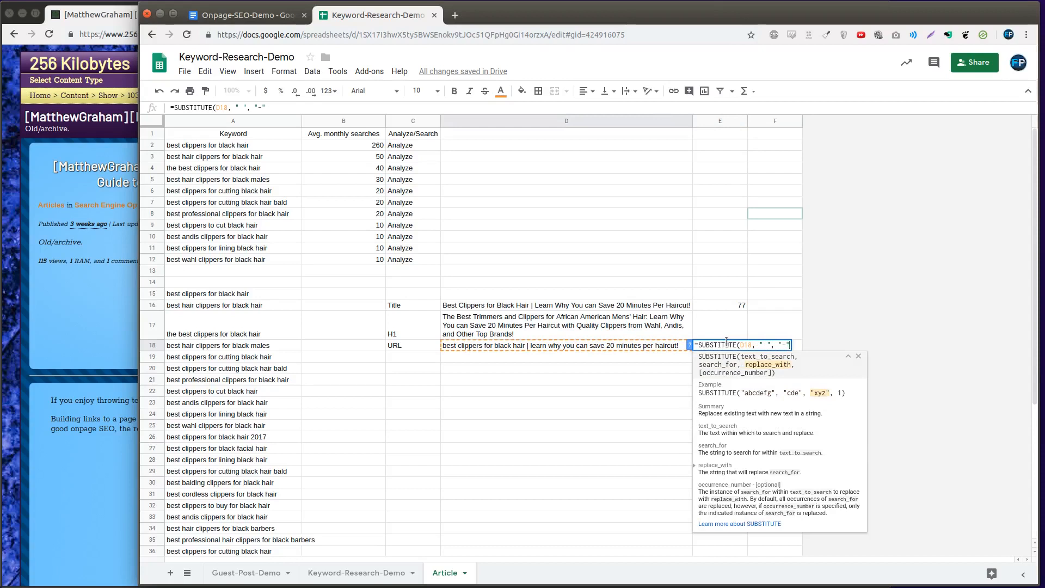
type(")")
key("Return")
key("Up")
key("ctrl+c")
key("Left")
key("ctrl+shift+v")
key("Right")
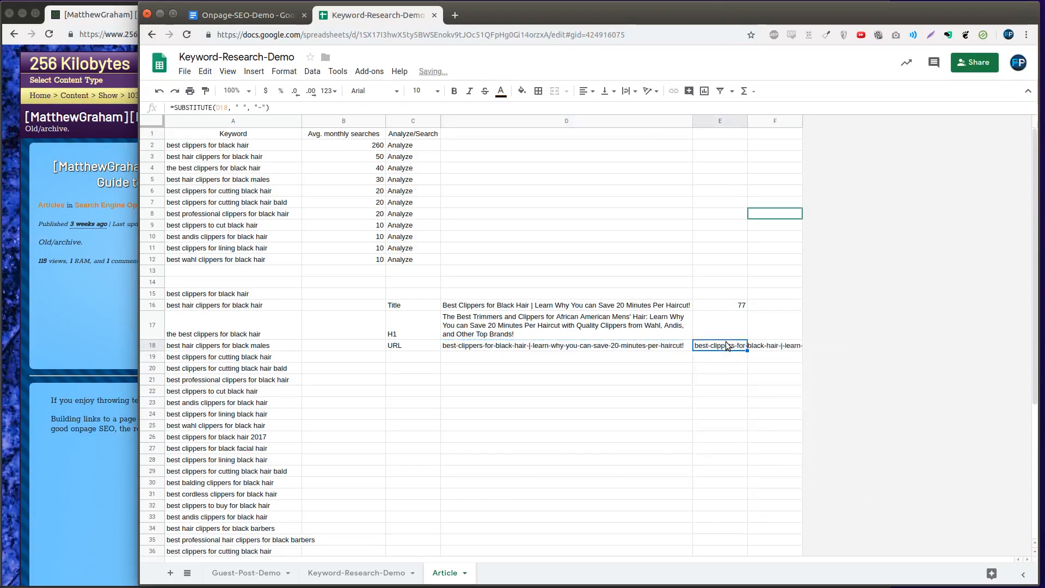
key("Delete")
Remove the exclamation mark, the vertical bar and the extra hyphen from the URL text in D18
key("Left")
key("Return")
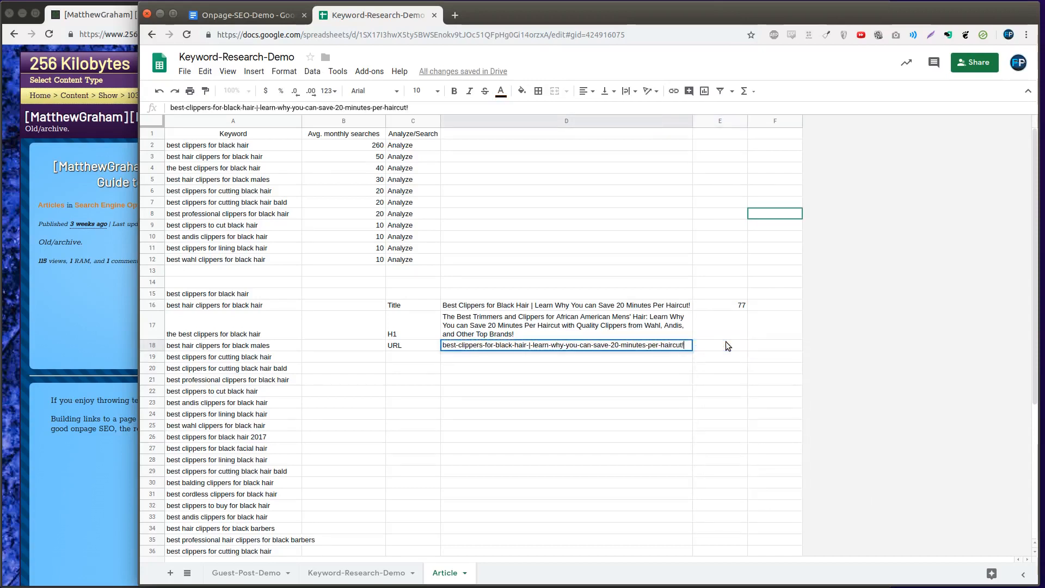
key("BackSpace")
key("ctrl+Left")
key("ctrl+Left")
key("Left")
key("BackSpace")
key("End")
key("ctrl+Left")
key("ctrl+Left")
key("ctrl+Left")
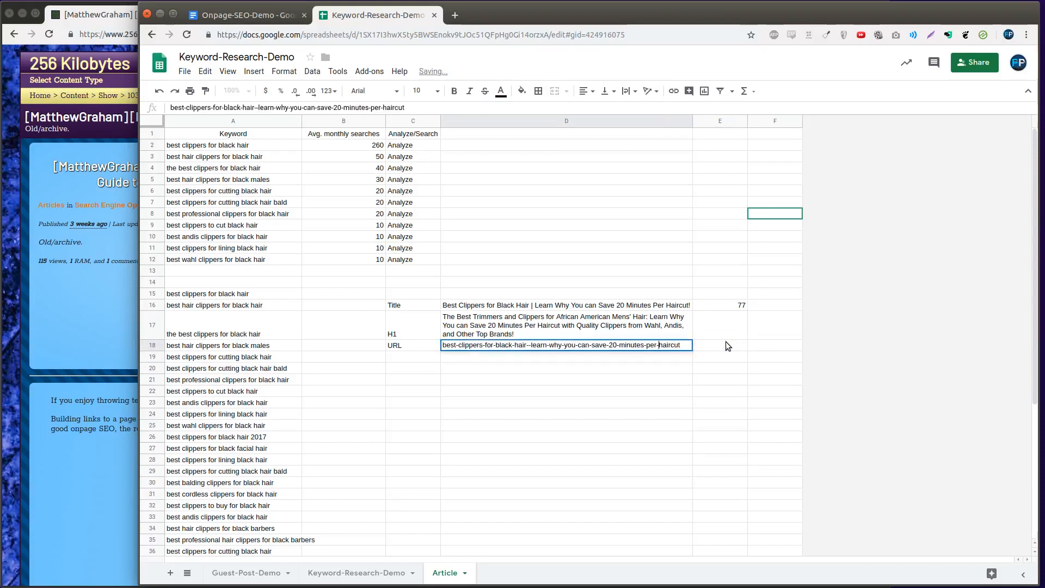
key("ctrl+Left")
key("ctrl+Left")
key("BackSpace")
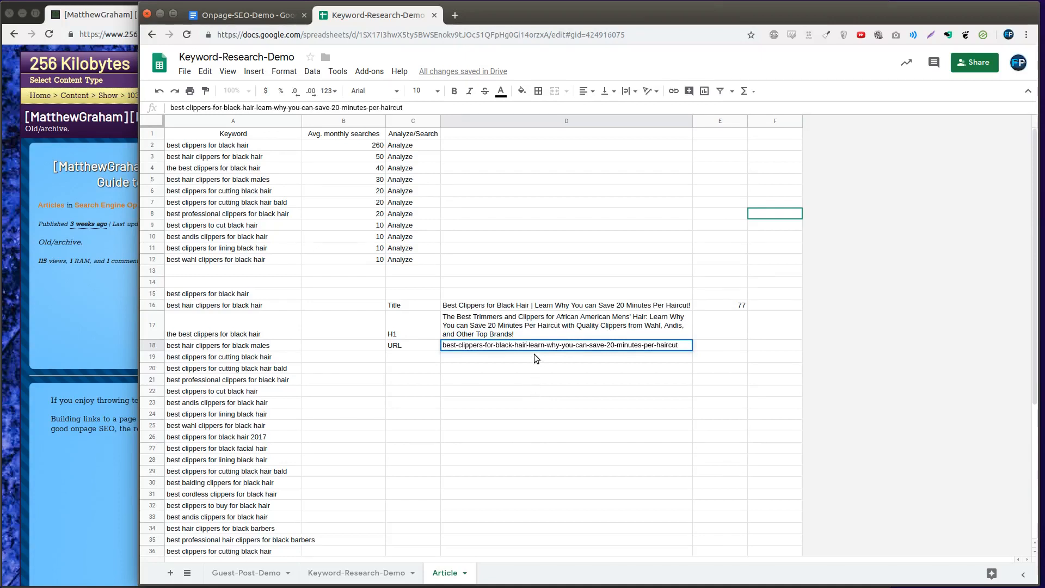
left_click(516, 379)
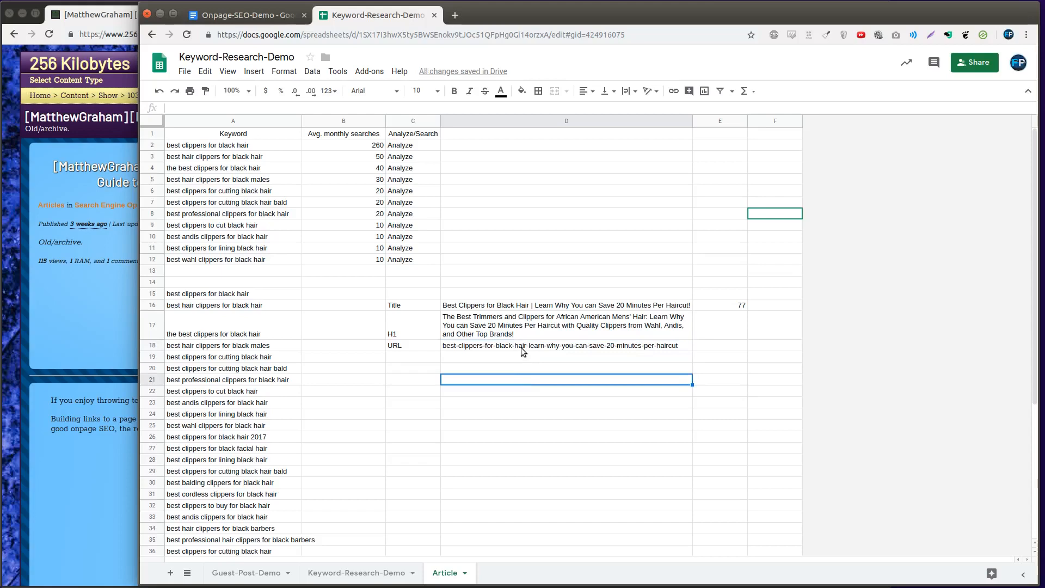
left_click(521, 347)
key("ctrl+c")
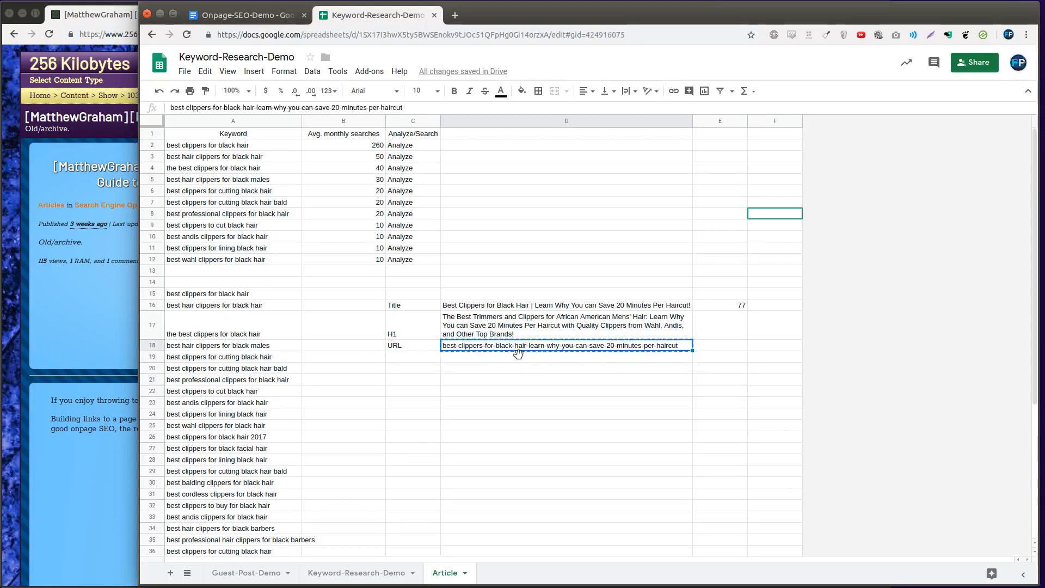
double_click(495, 348)
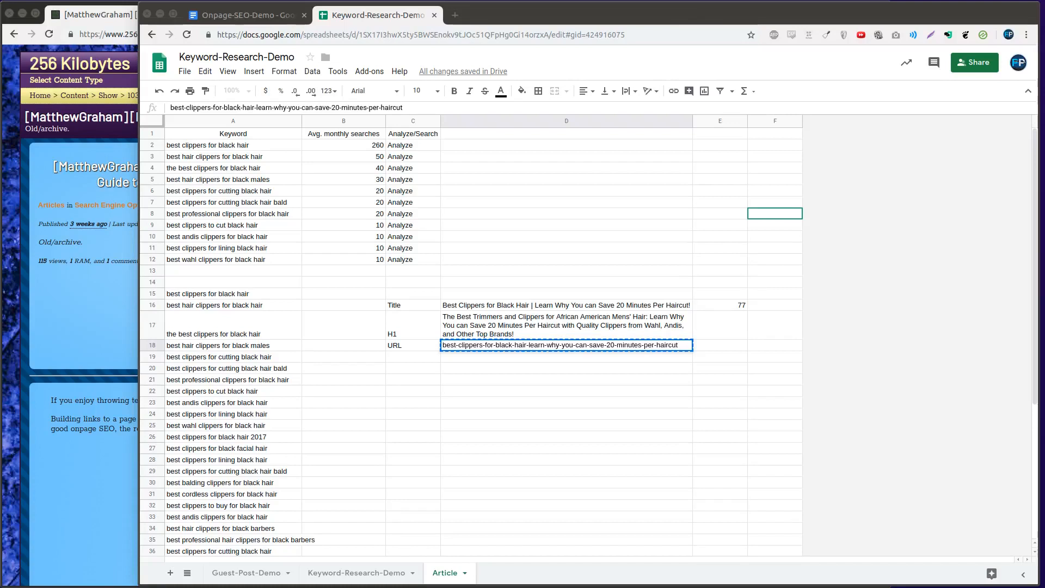
left_click_drag(412, 306, 412, 271)
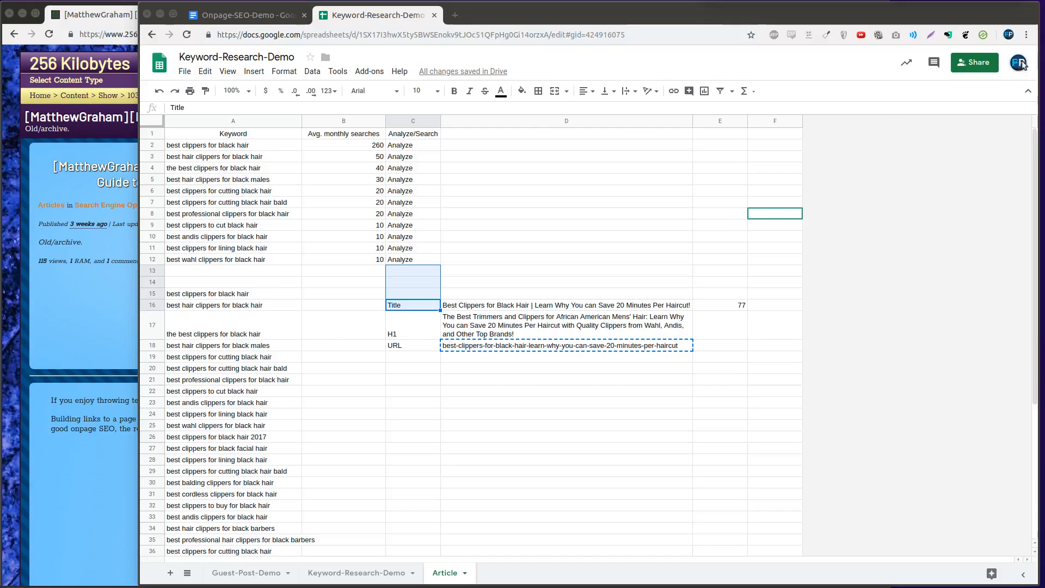
Add the labels "Meta Description" in C19 and "Structured Data" in C20
left_click(415, 361)
type("Me")
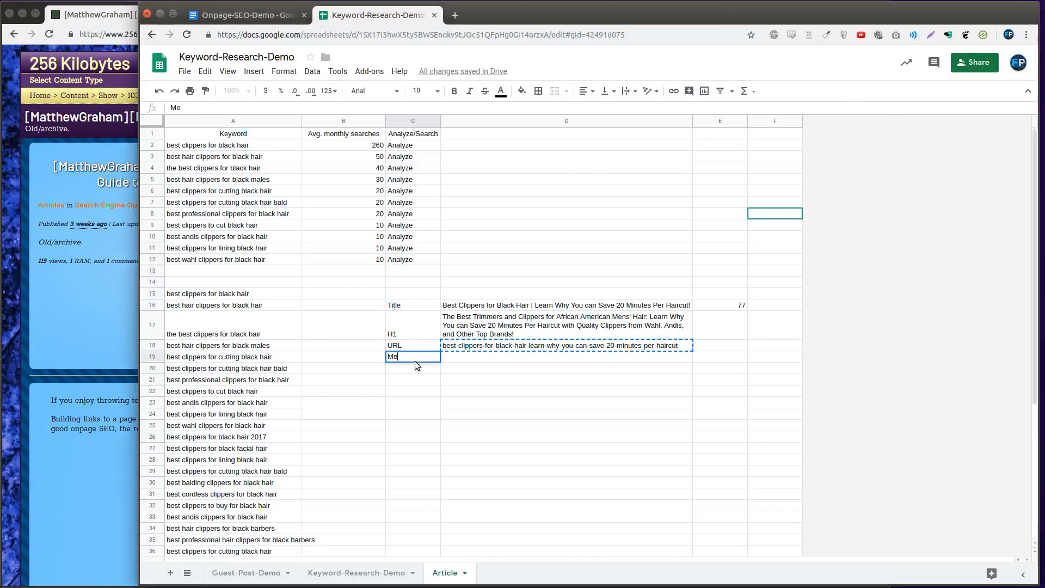
type("ta Description")
key("Return")
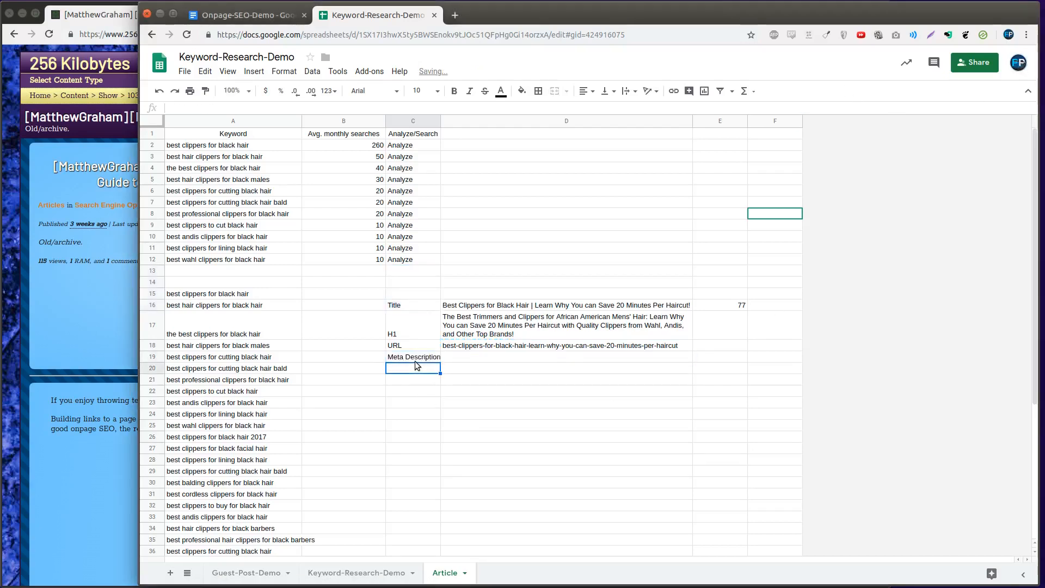
type("Structure")
type("d Data")
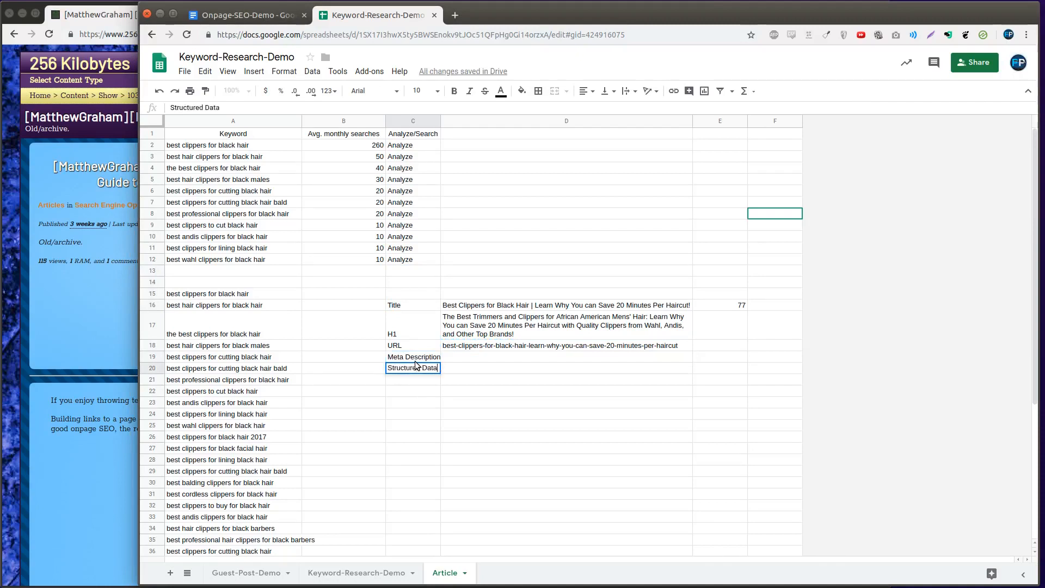
key("Return")
Enter the tag <meta type="description" content="" /> in D19 beside the Meta Description label
key("Up")
key("Up")
key("Right")
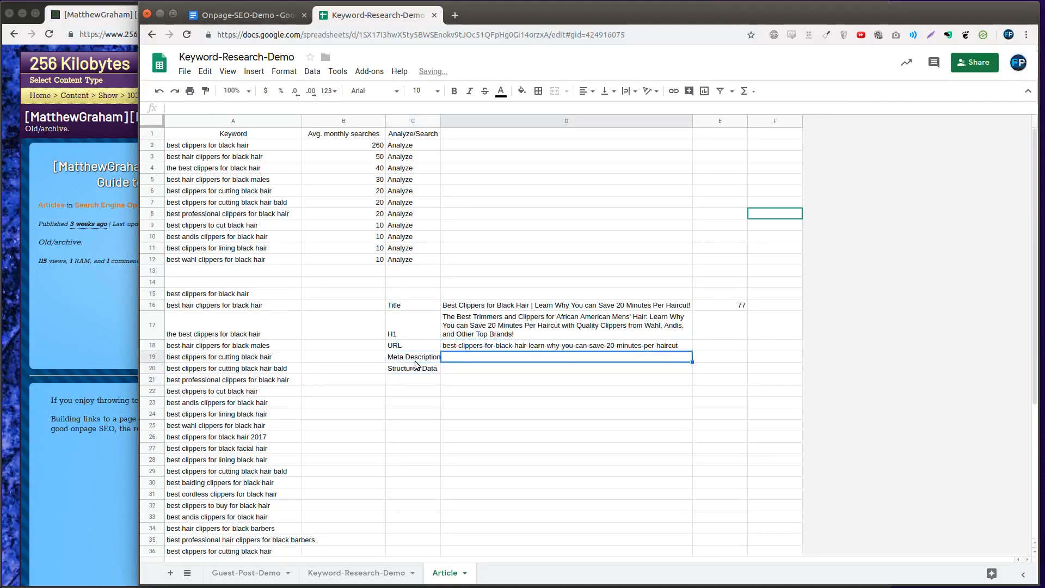
type("<")
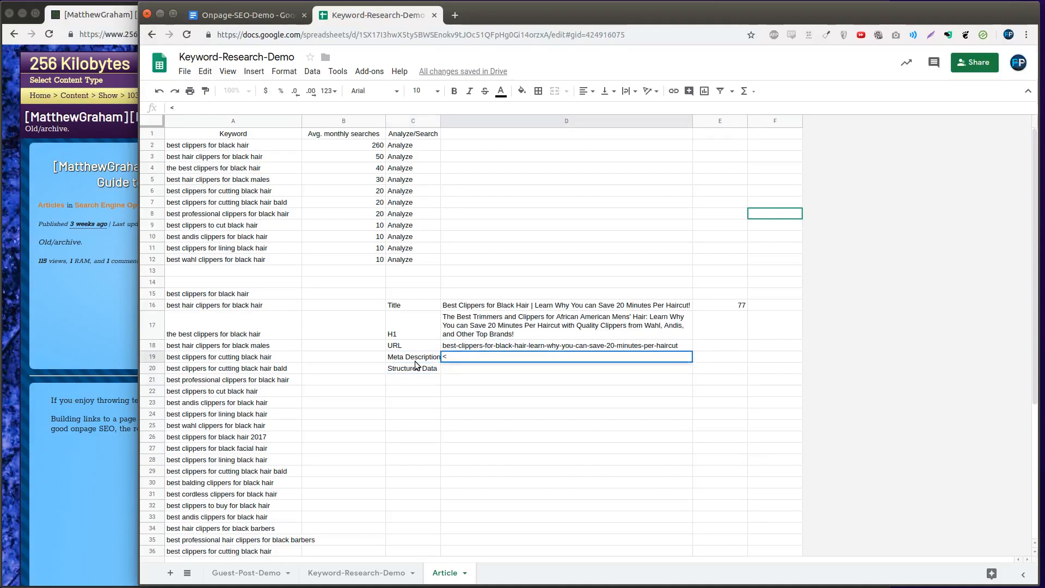
type("meta type=\"description\" content=\"\" />")
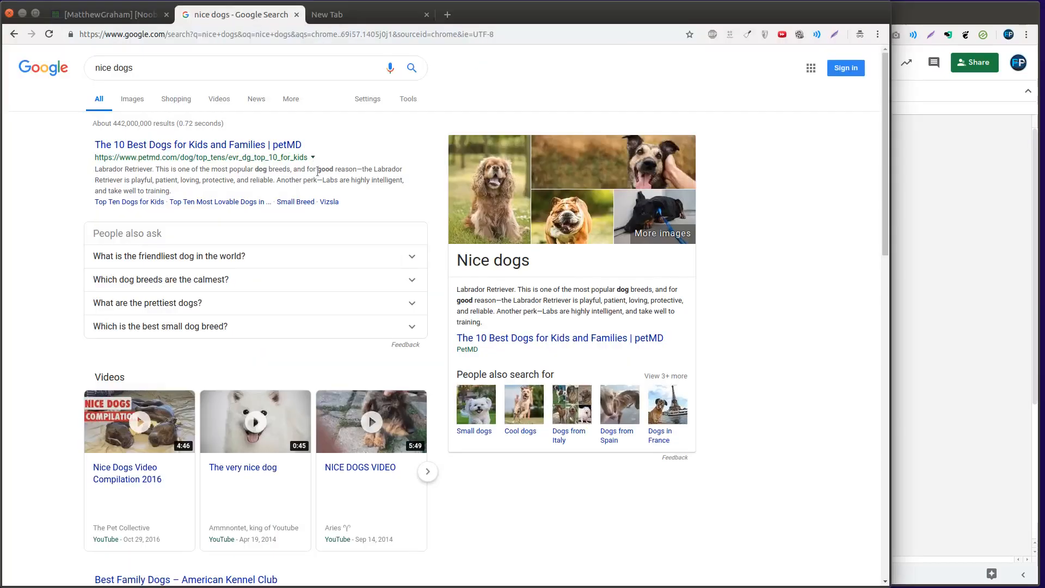
Examine the page descriptions shown under the results of the Google search for "nice dogs"
triple_click(318, 171)
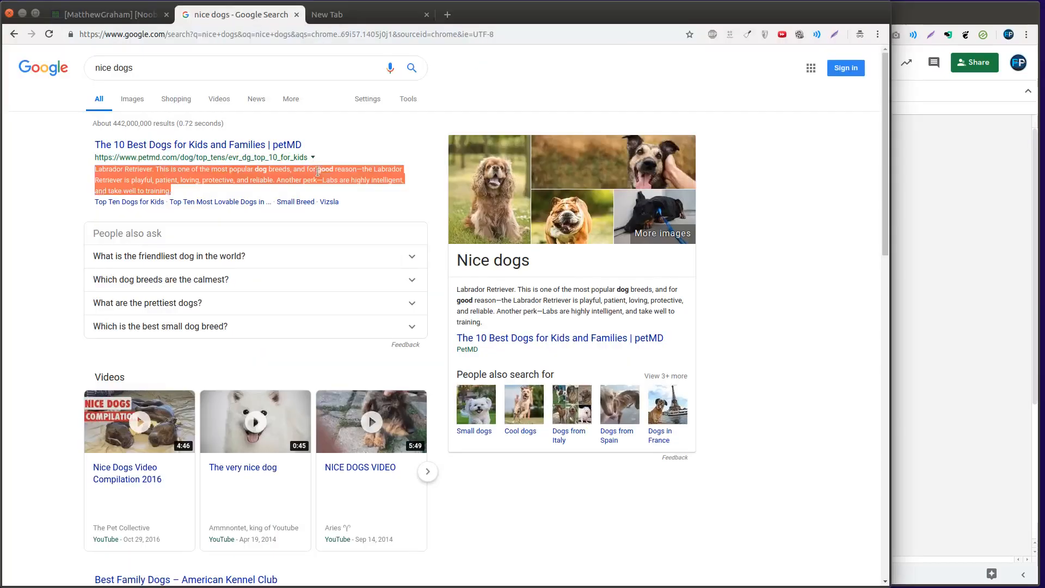
triple_click(237, 181)
scroll(539, 459, "down", 5)
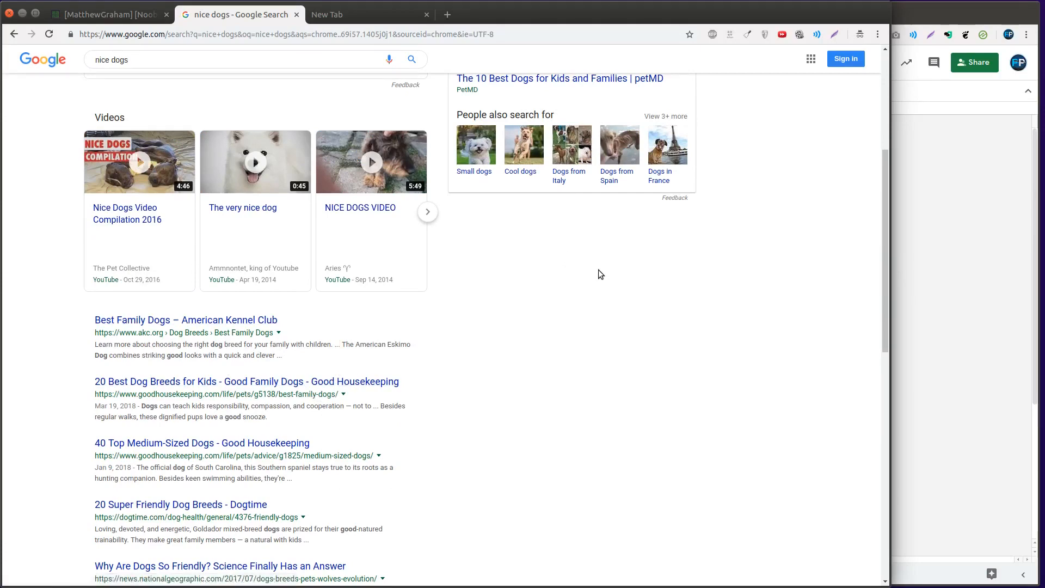
Review the keyword list in A2:A12 of the spreadsheet alongside the Google search results
left_click(924, 281)
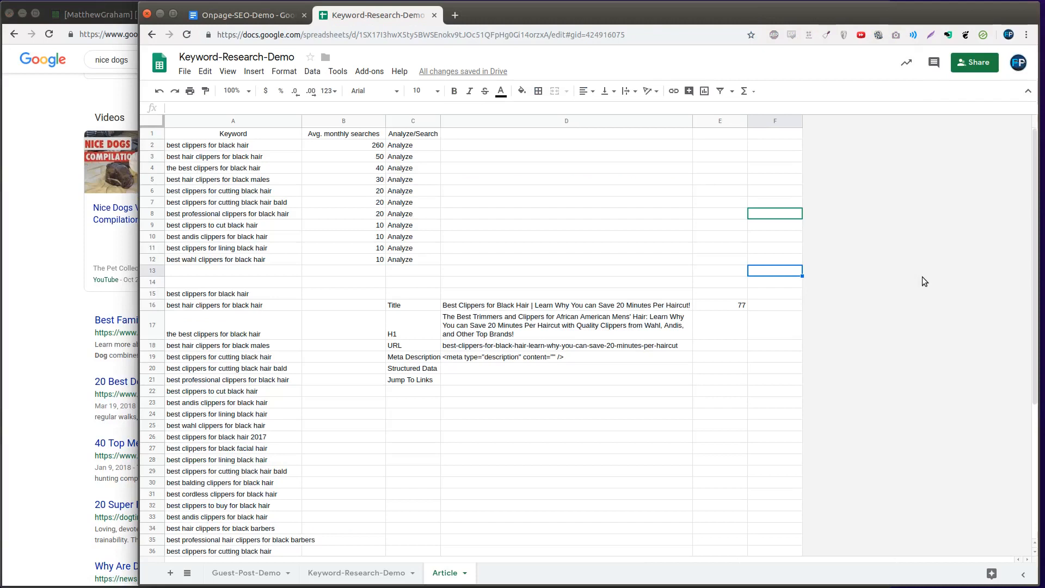
left_click_drag(211, 146, 221, 262)
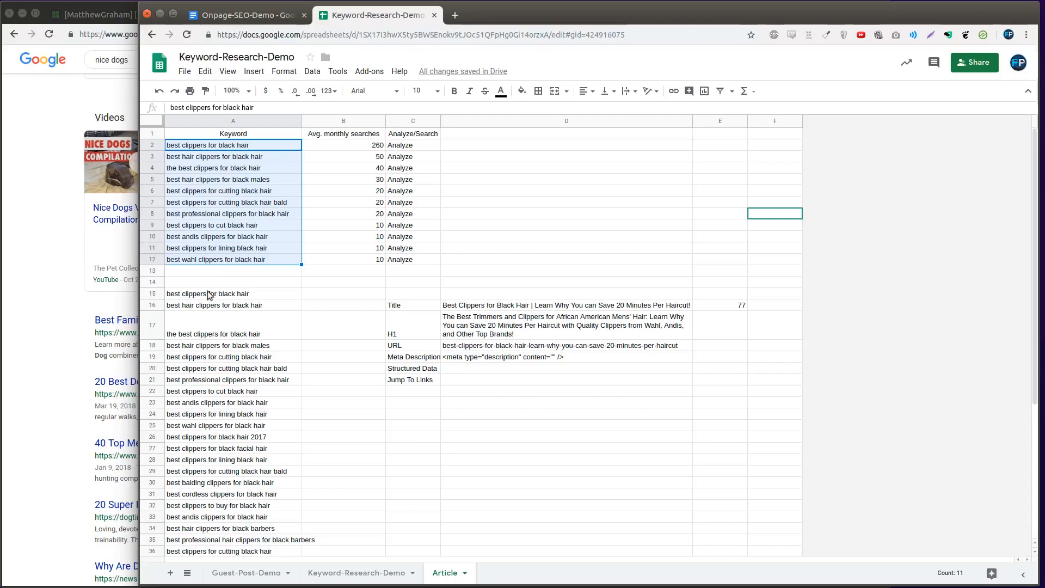
left_click(49, 416)
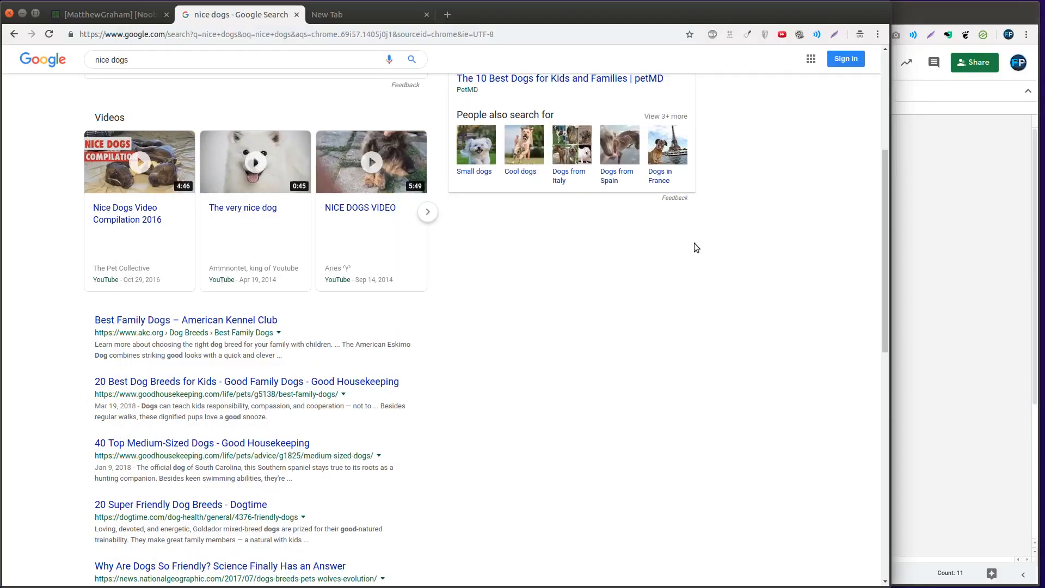
left_click(935, 271)
left_click(117, 351)
Skim the 256 Kilobytes article "Structured Data: Schema and JSON-LD, why does it even matter?" down to its comments
left_click(917, 171)
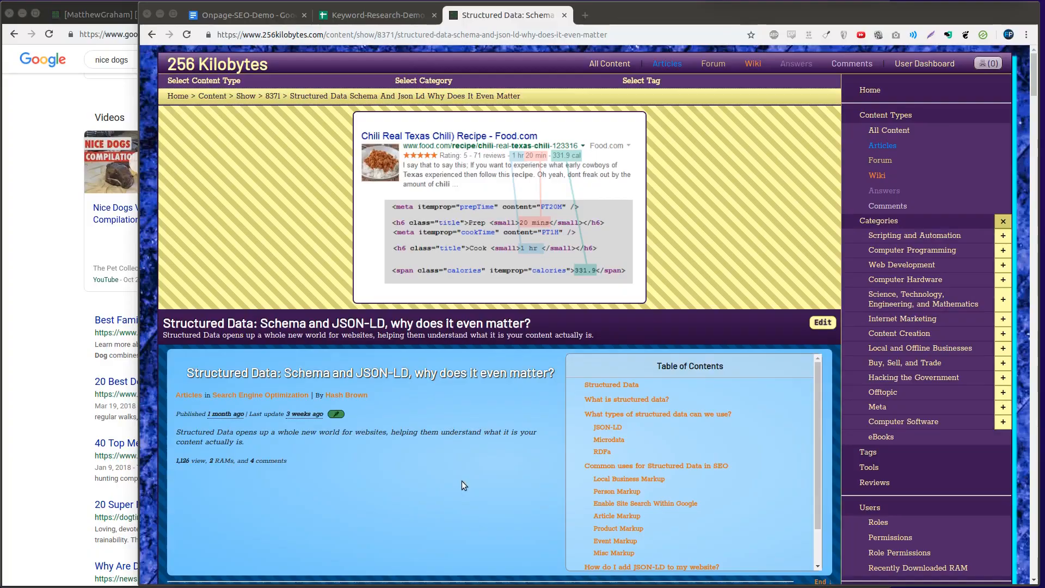
scroll(461, 485, "down", 15)
scroll(443, 474, "down", 20)
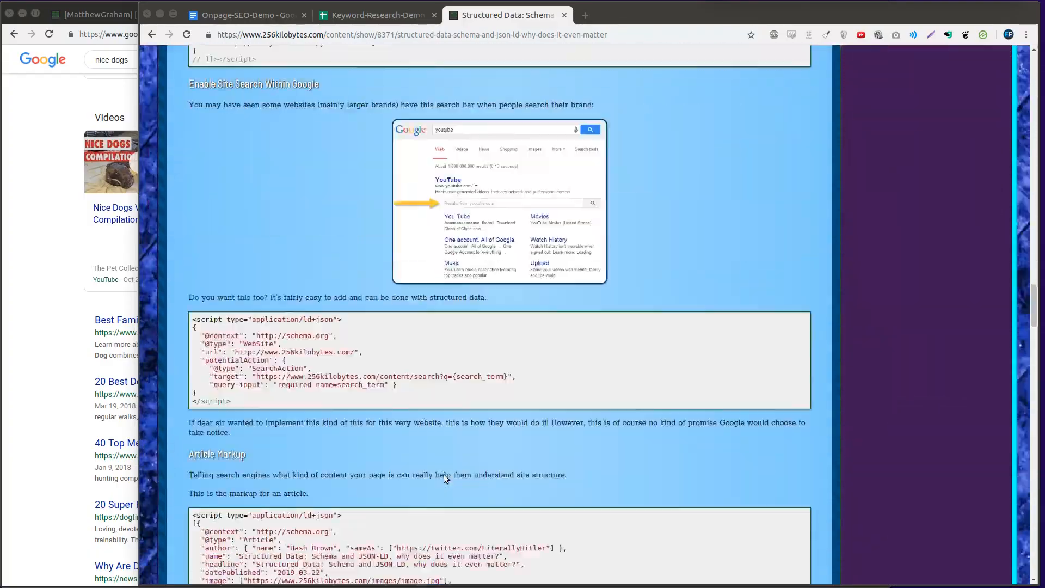
scroll(443, 475, "down", 10)
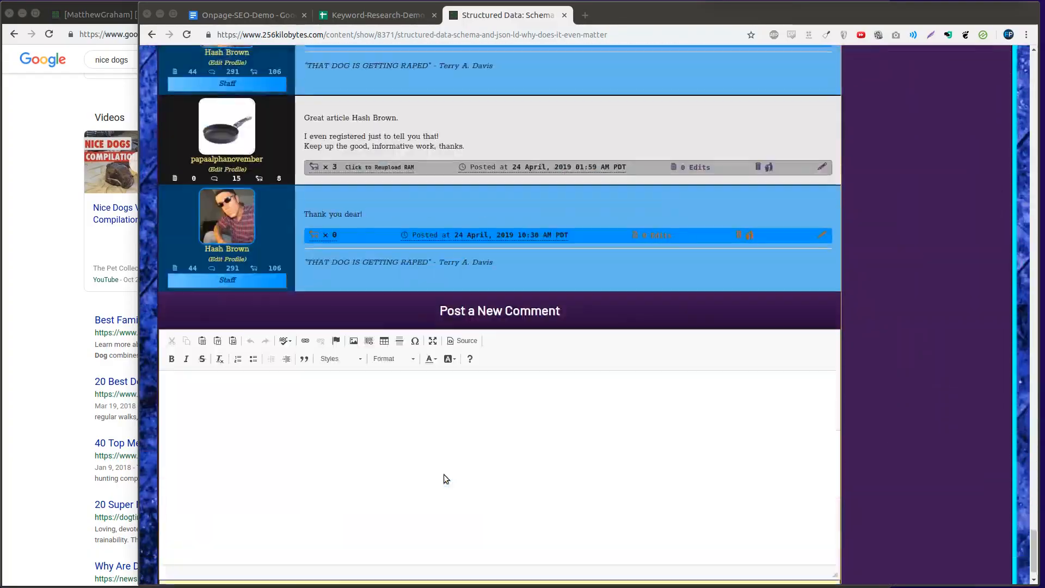
Examine the annotated rich-result example image at the beginning of the structured data article
scroll(448, 480, "up", 20)
scroll(442, 486, "up", 10)
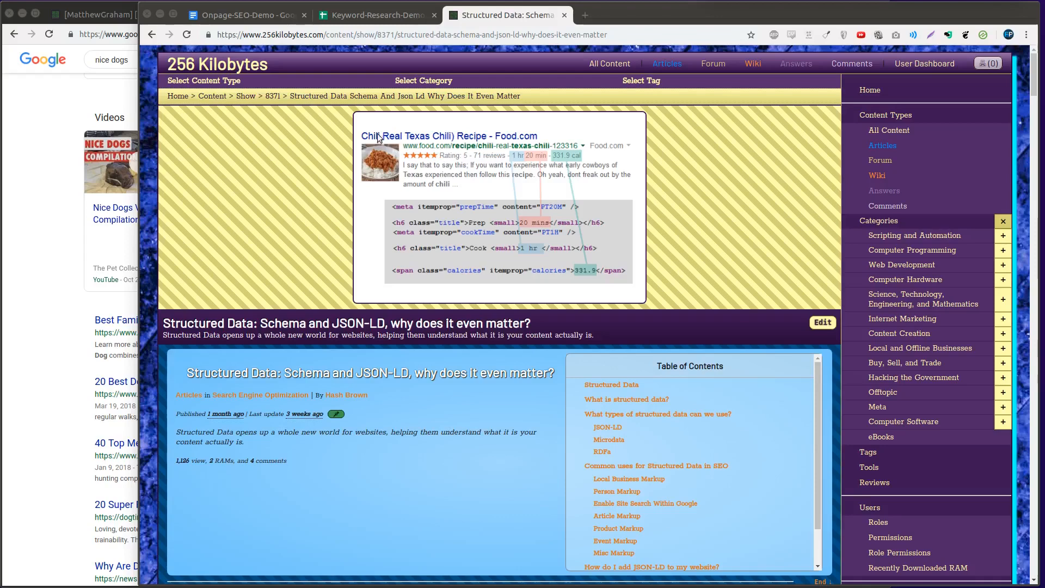
left_click(547, 230)
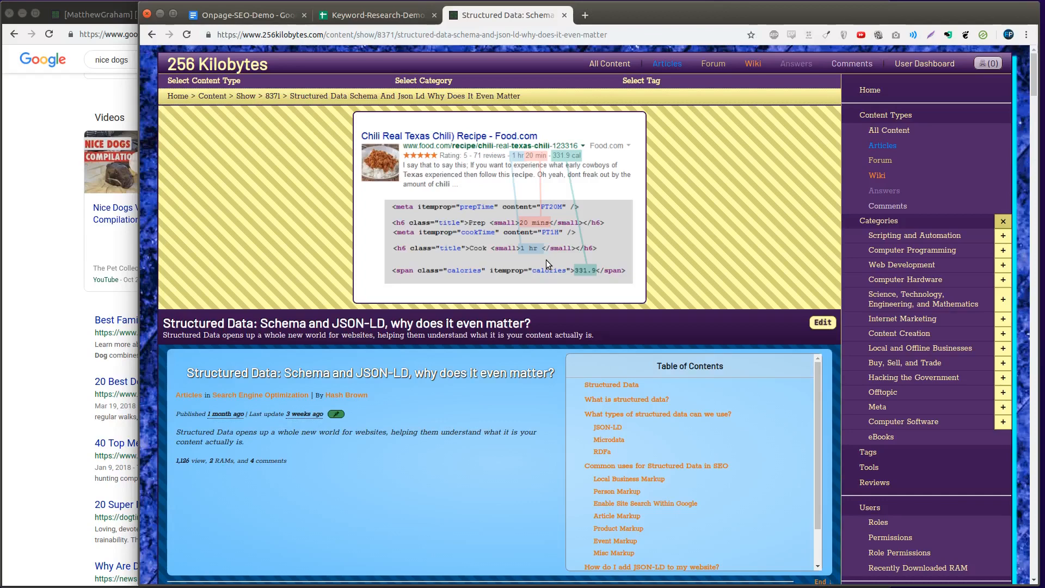
Return to the "nice dogs" results, search Google for "trump" and look through the top stories carousel
left_click(29, 193)
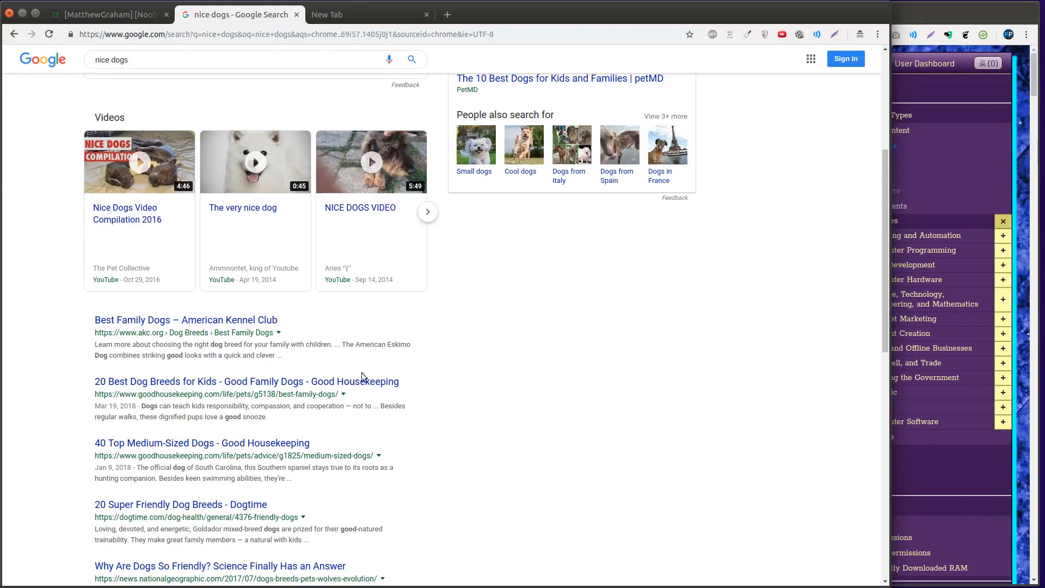
scroll(379, 379, "down", 10)
scroll(381, 381, "up", 10)
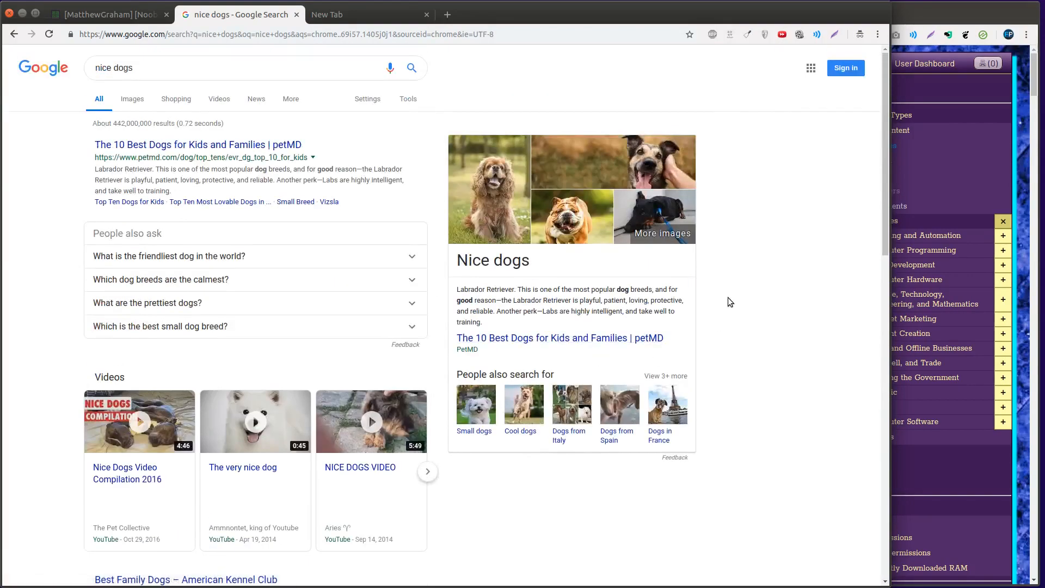
key("ctrl+l")
type("trump")
key("Return")
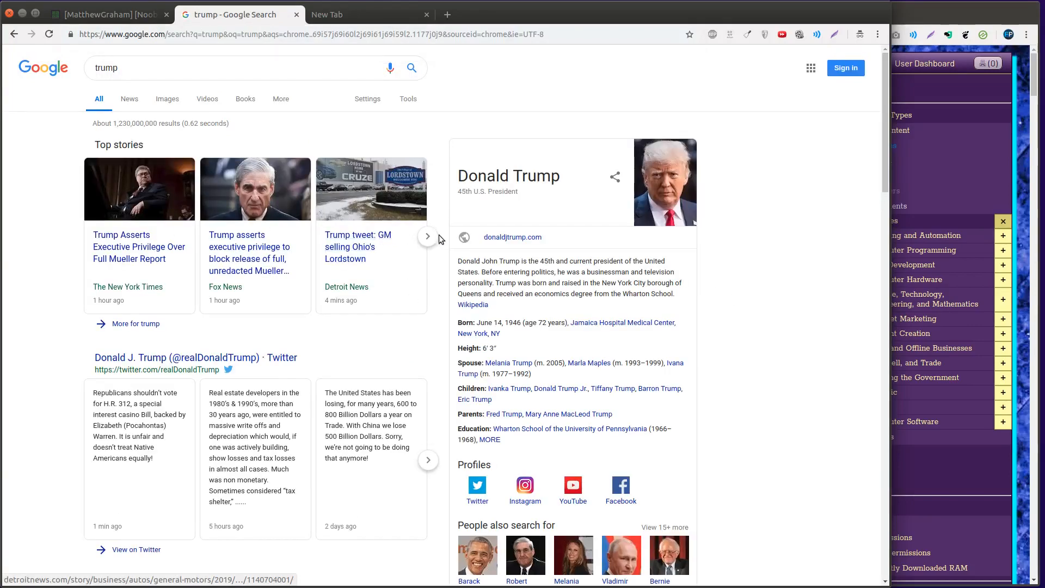
left_click(428, 235)
key("alt+Tab")
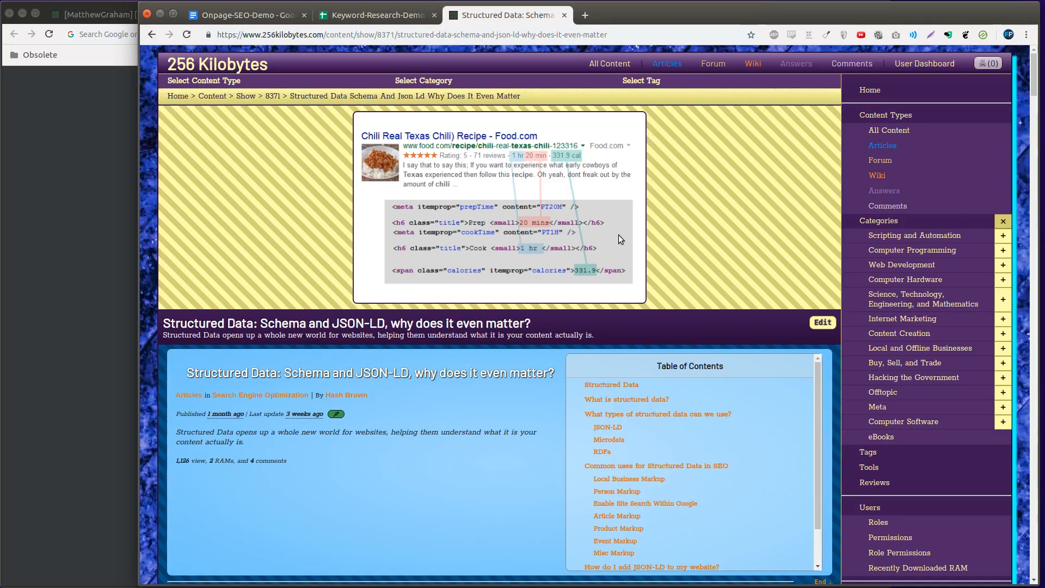
Search Google for "best clippers for black hair" and open the "Before you buy: 5 Things to" link under the baldingbeards.com result
key("ctrl+shift+Tab")
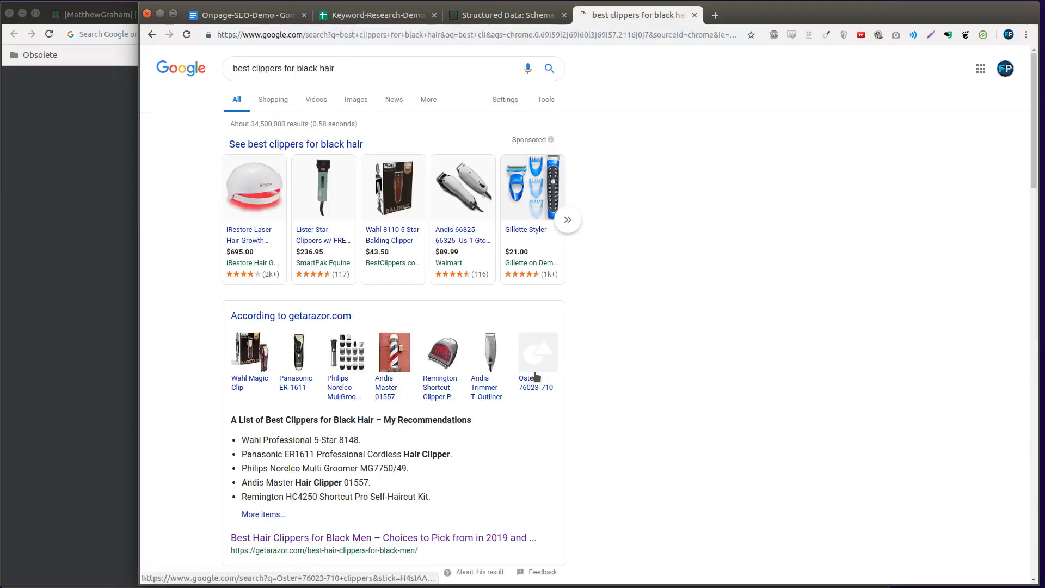
scroll(535, 371, "down", 7)
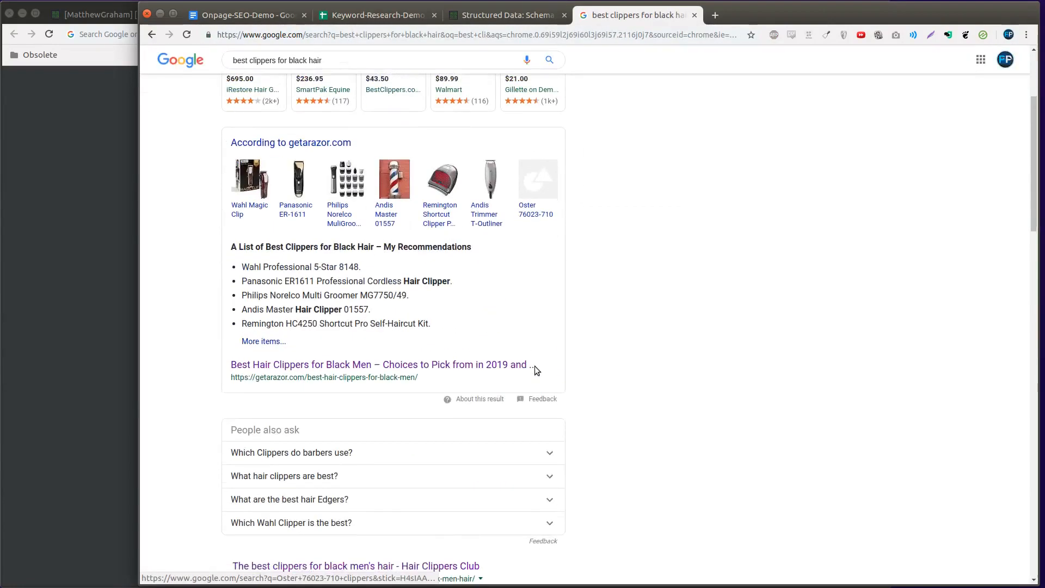
scroll(534, 375, "down", 10)
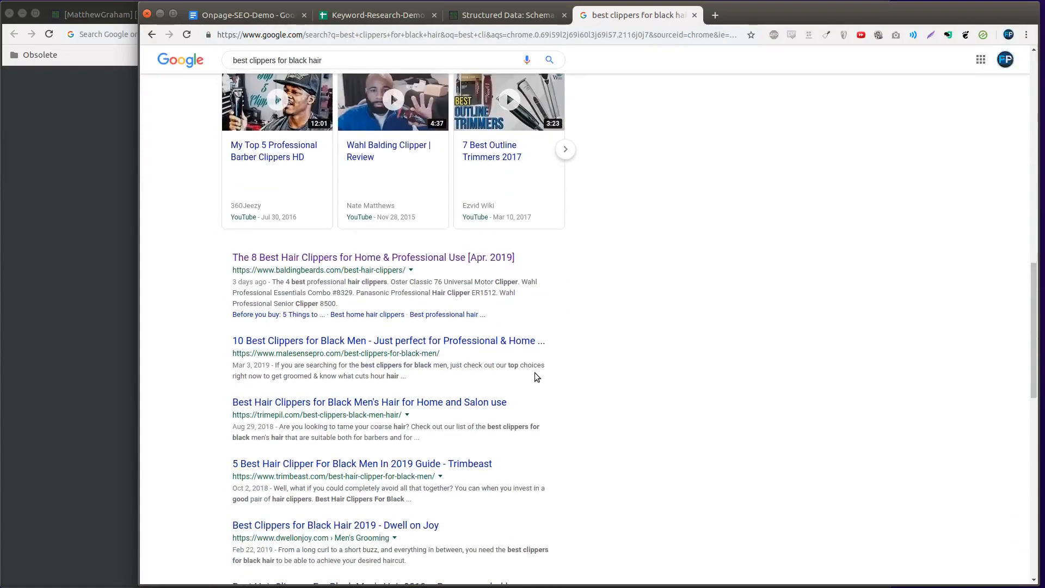
scroll(535, 373, "down", 2)
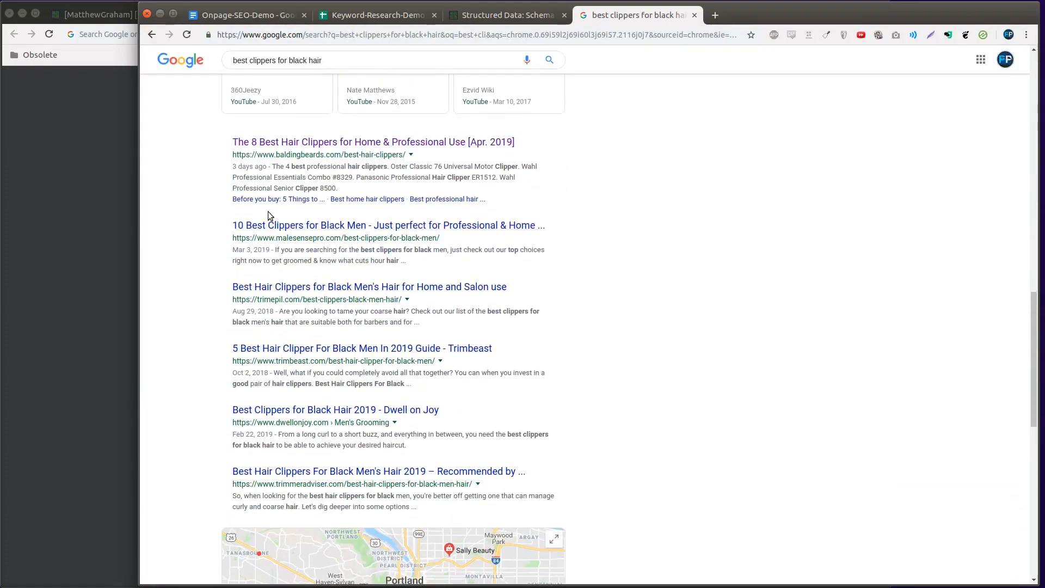
left_click(268, 201)
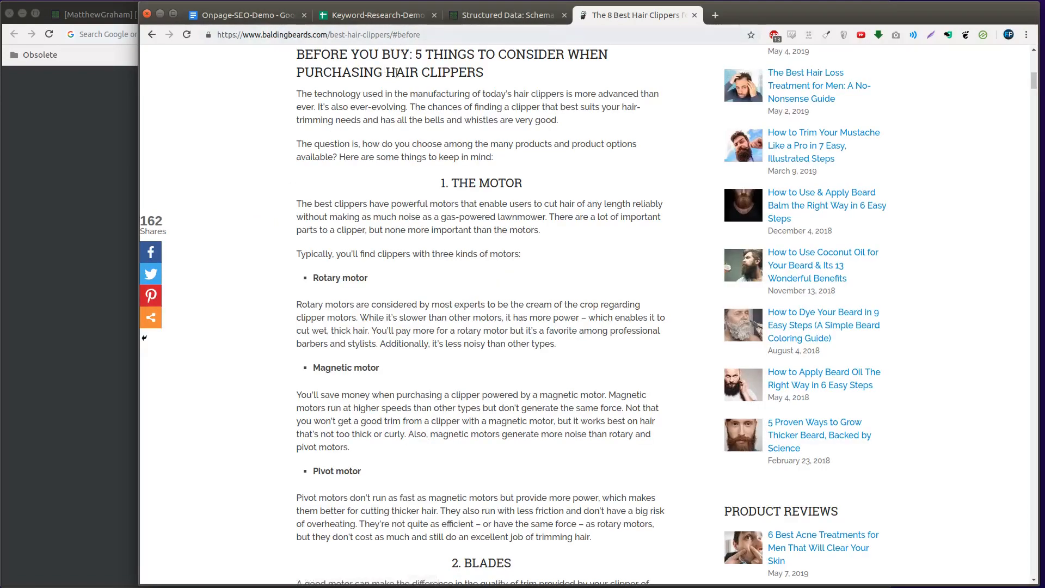
Review the hair clippers article's Contents list and the "Before you buy" section it links to
scroll(397, 288, "up", 3)
scroll(397, 287, "up", 12)
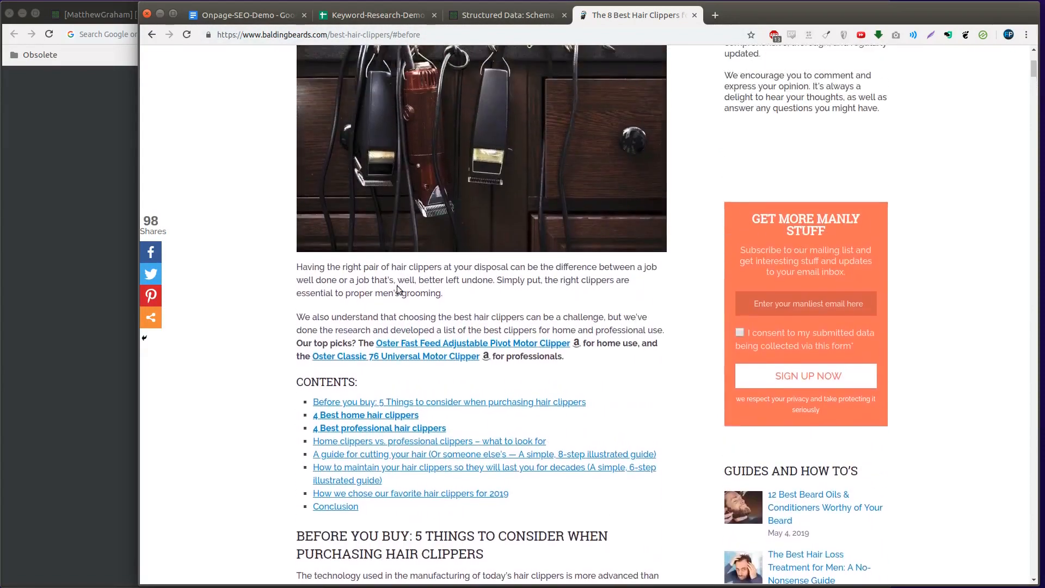
scroll(375, 280, "down", 13)
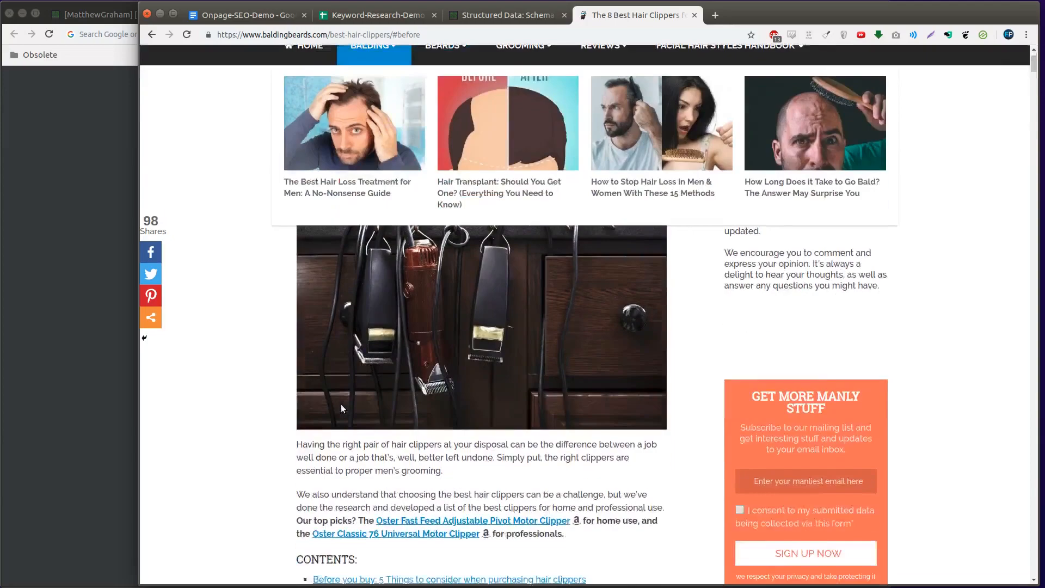
scroll(375, 281, "down", 3)
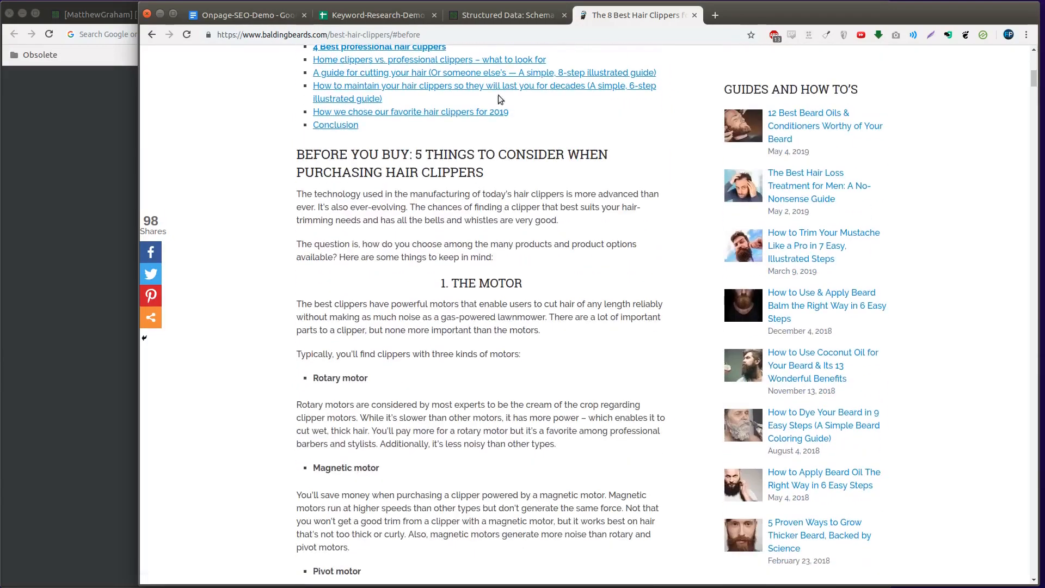
left_click(505, 26)
key("Return")
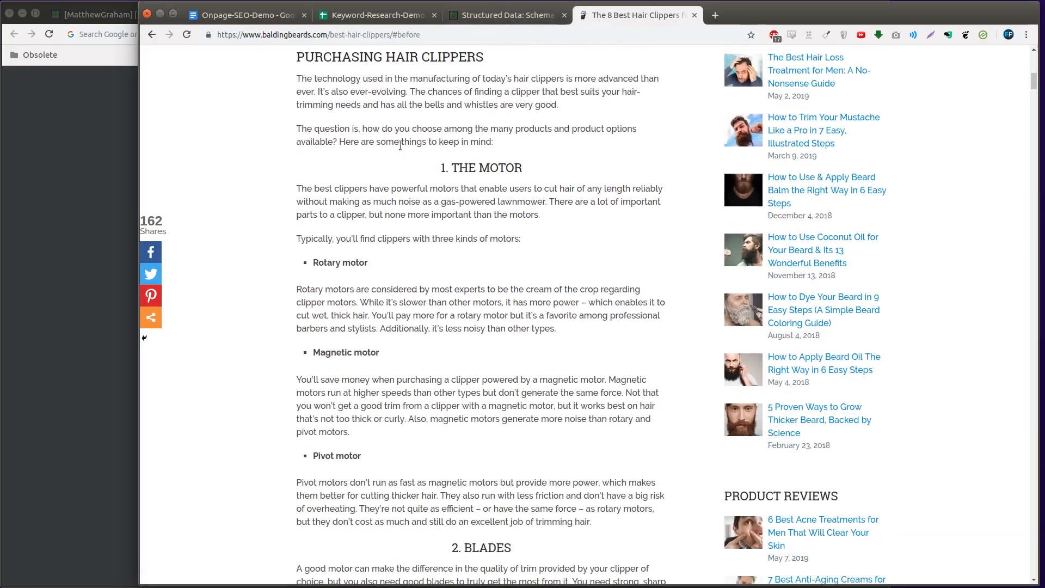
Open the result's "Best professional hair" jump link in a separate tab and go back to the start of the article
left_click(448, 16)
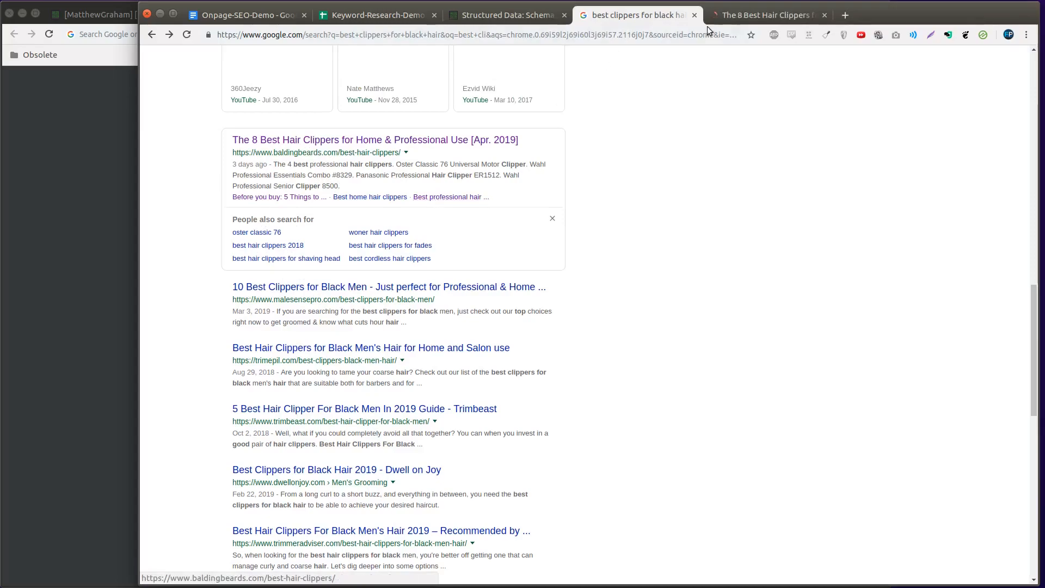
left_click(741, 15)
scroll(374, 441, "up", 20)
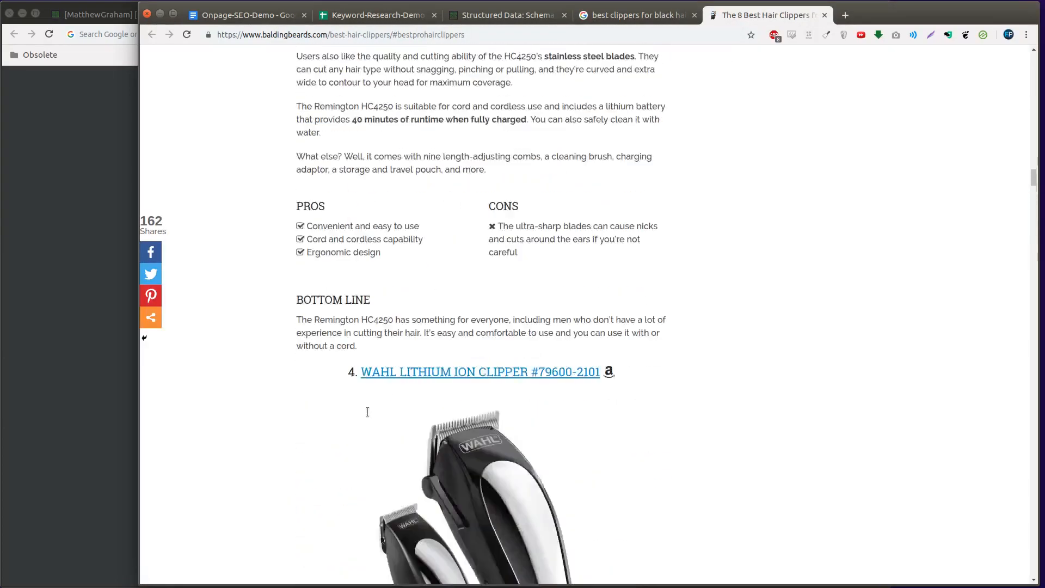
scroll(399, 434, "up", 4)
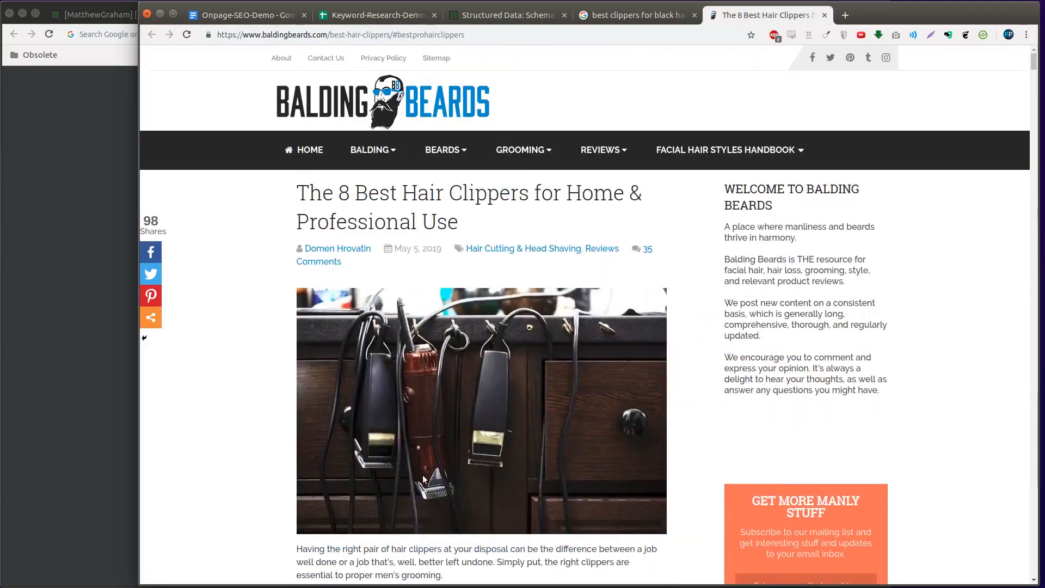
Follow the "How we chose our favorite hair clippers for 2019" link in the Contents list and return to that list
scroll(381, 299, "down", 12)
scroll(361, 159, "up", 4)
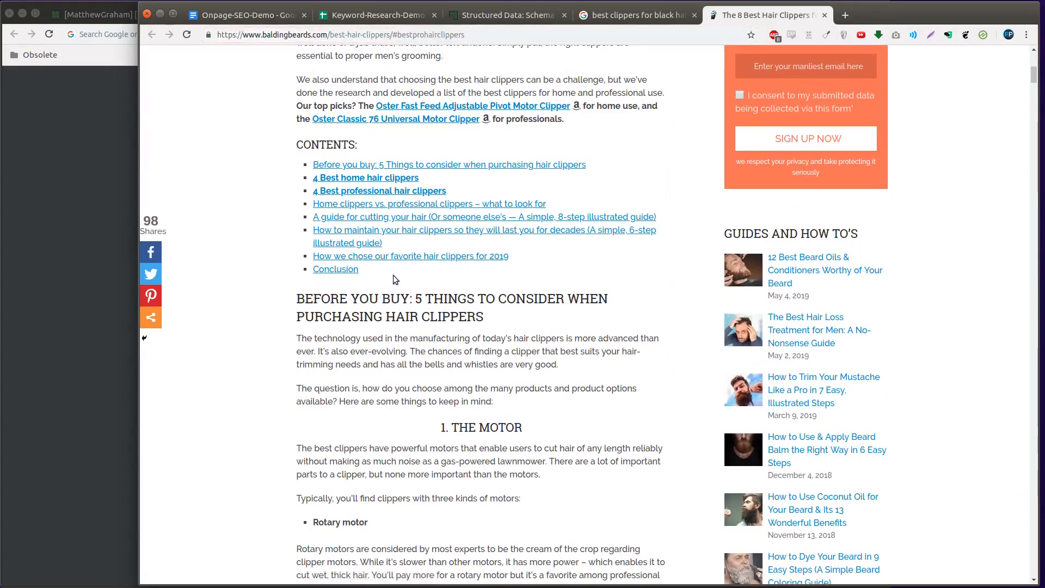
left_click(394, 256)
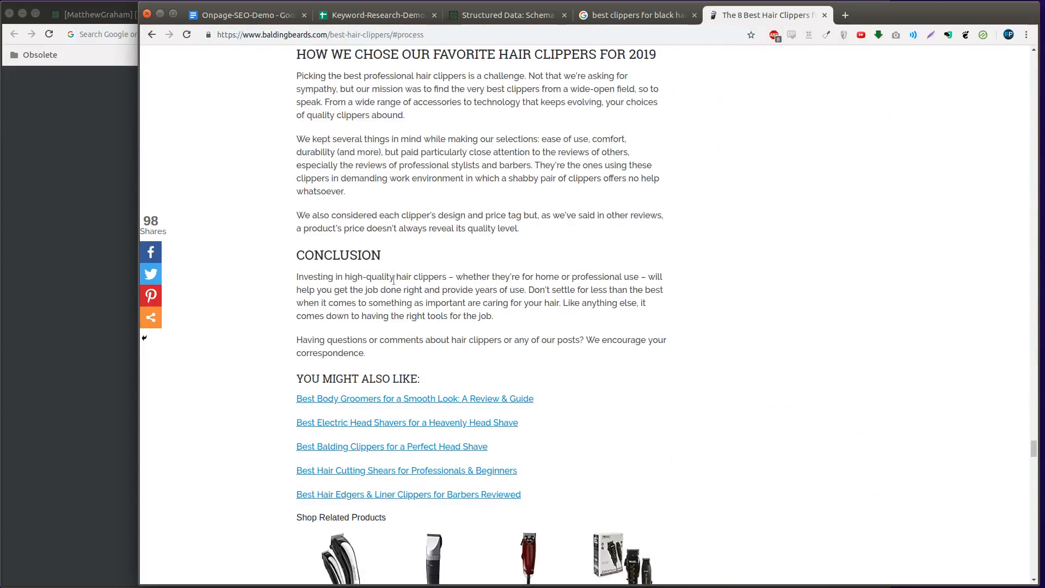
scroll(394, 279, "up", 20)
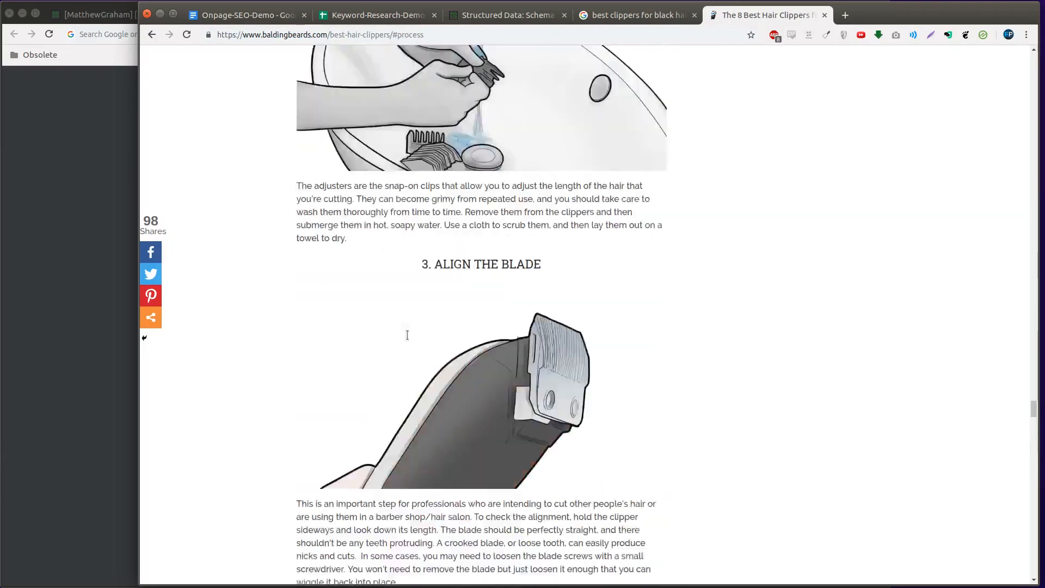
scroll(407, 337, "up", 20)
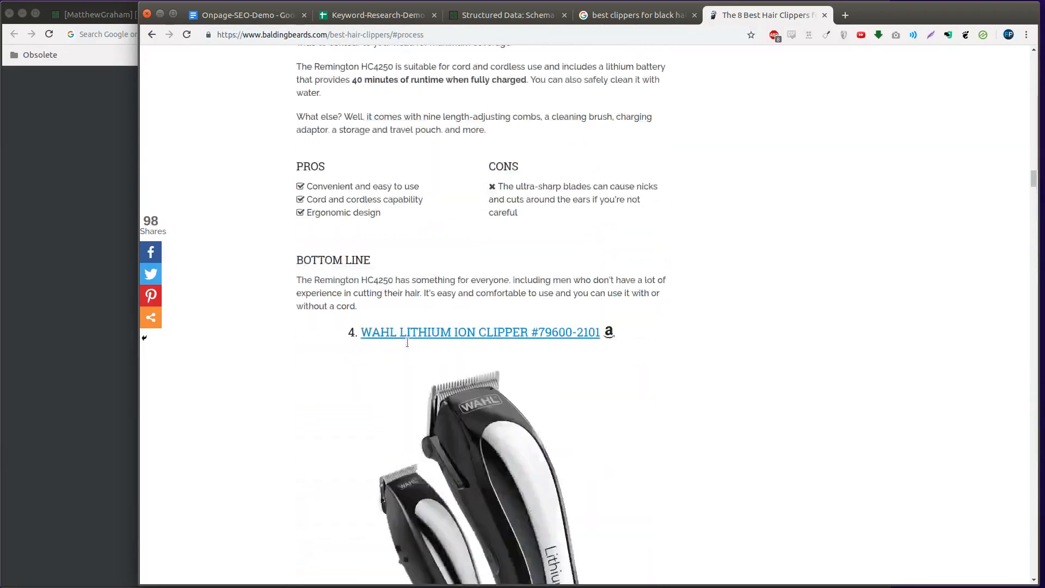
scroll(410, 344, "up", 20)
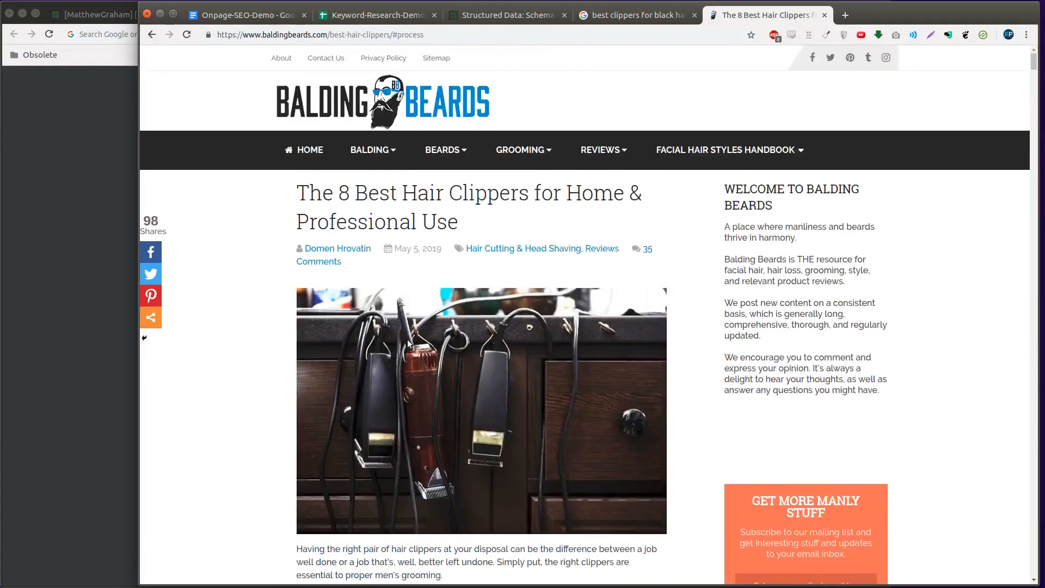
scroll(409, 344, "down", 8)
scroll(397, 384, "down", 1)
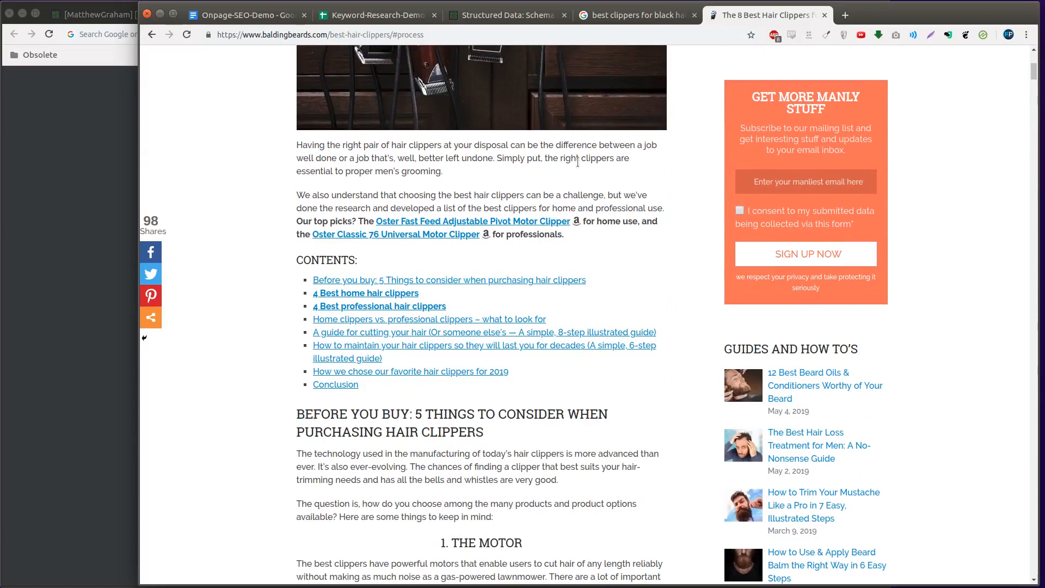
Check the second page of Google results, view the "Jump to Wahl 79300-1001 Hair Clipper Kit" link's target and return to the keyword spreadsheet
key("ctrl+w")
scroll(359, 244, "up", 4)
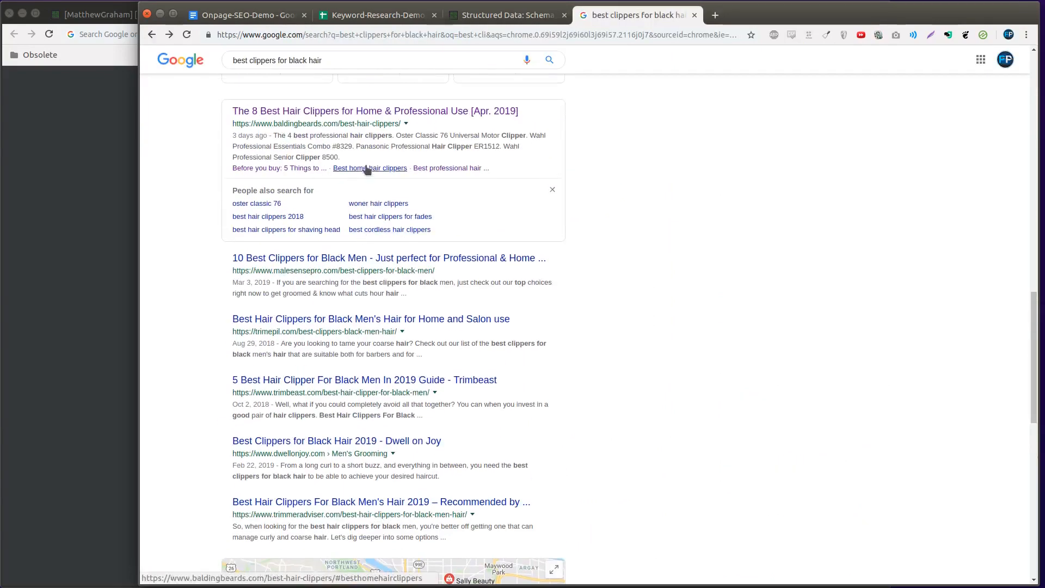
scroll(350, 266, "down", 10)
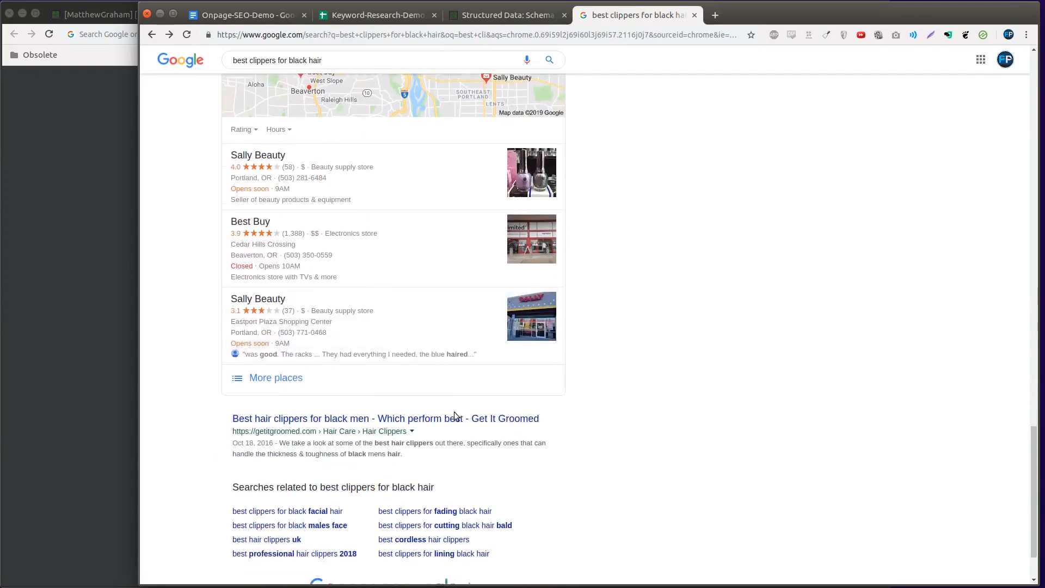
scroll(454, 411, "down", 2)
left_click(343, 528)
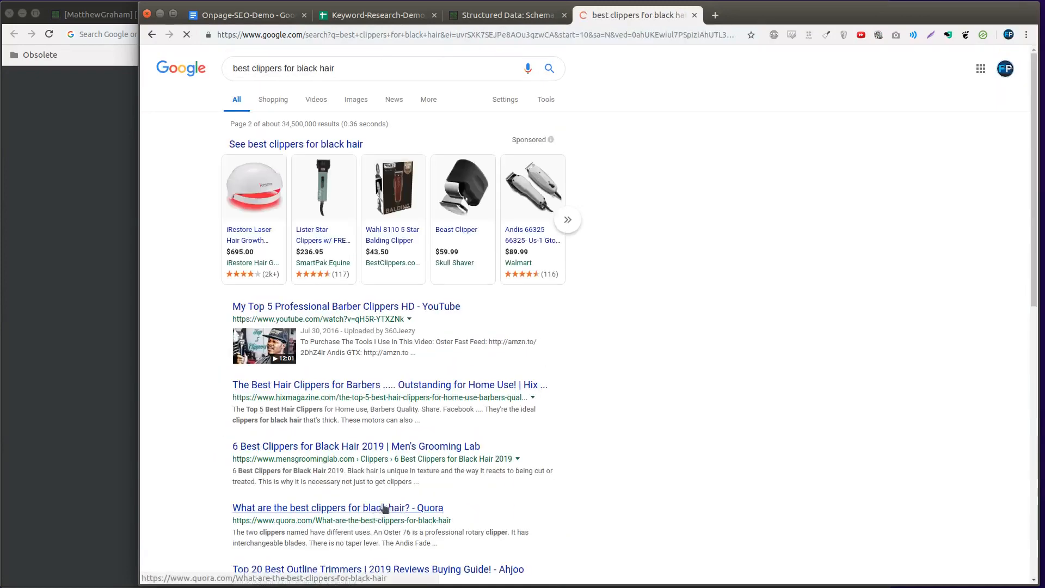
scroll(548, 425, "down", 3)
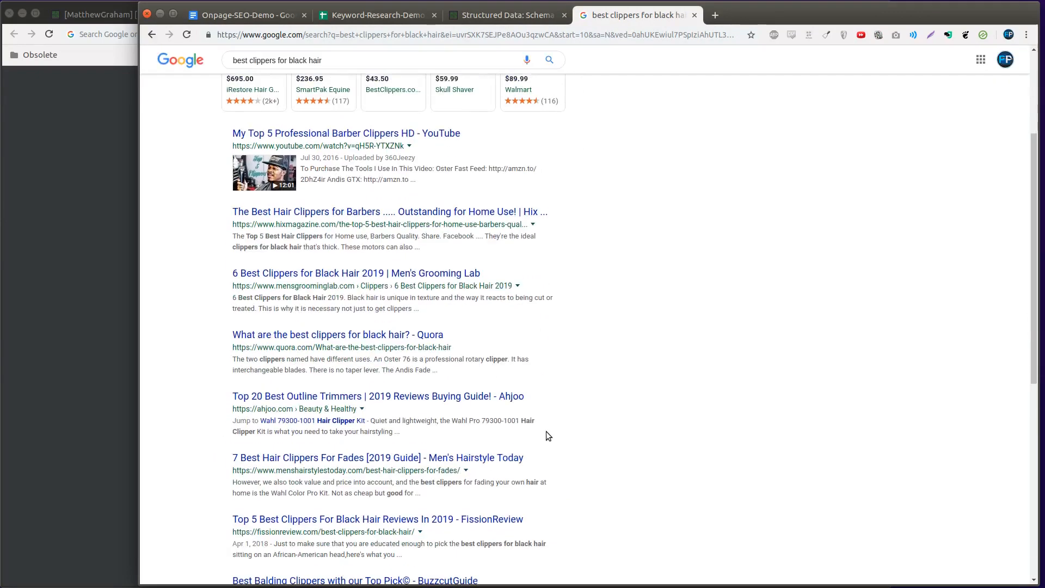
left_click(326, 422)
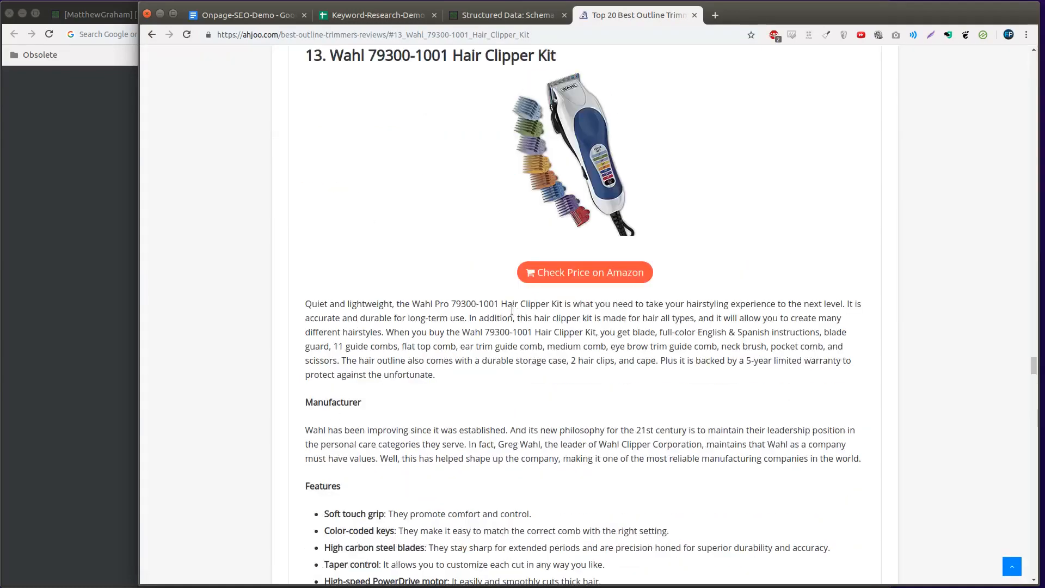
key("ctrl+w")
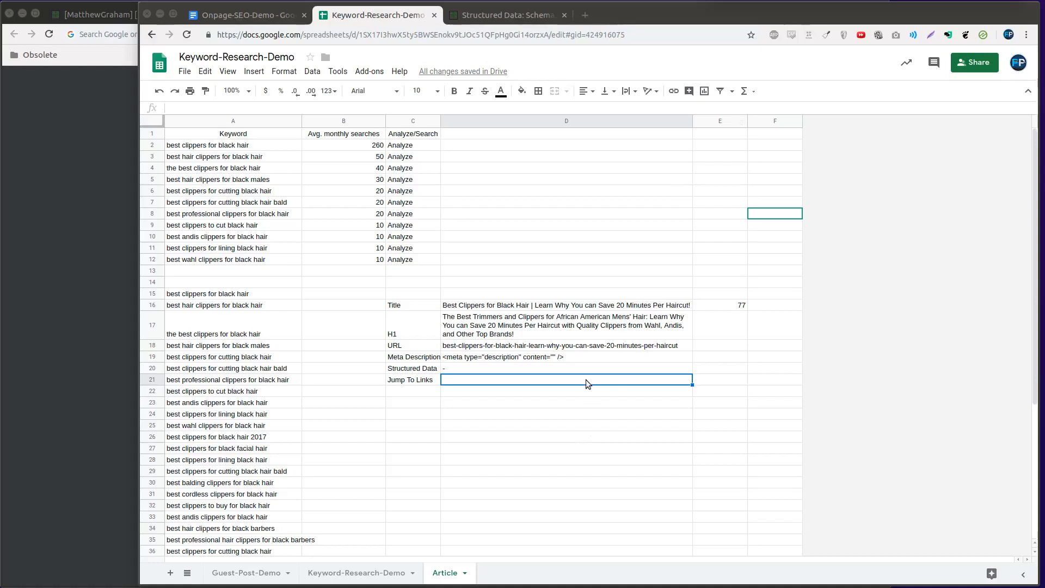
Enter a dash in D21 beside the Jump To Links label
left_click(408, 381)
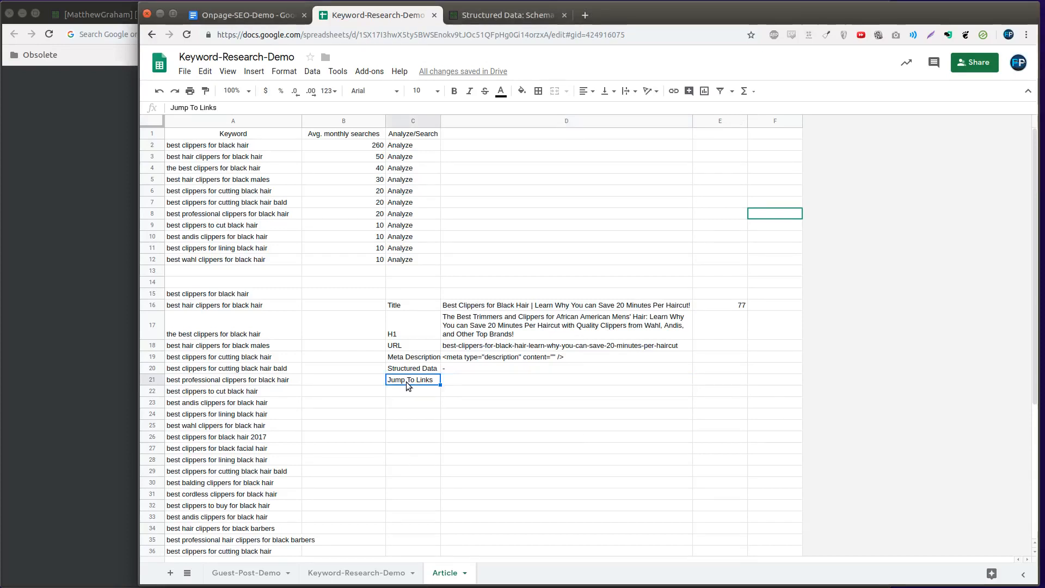
key("Right")
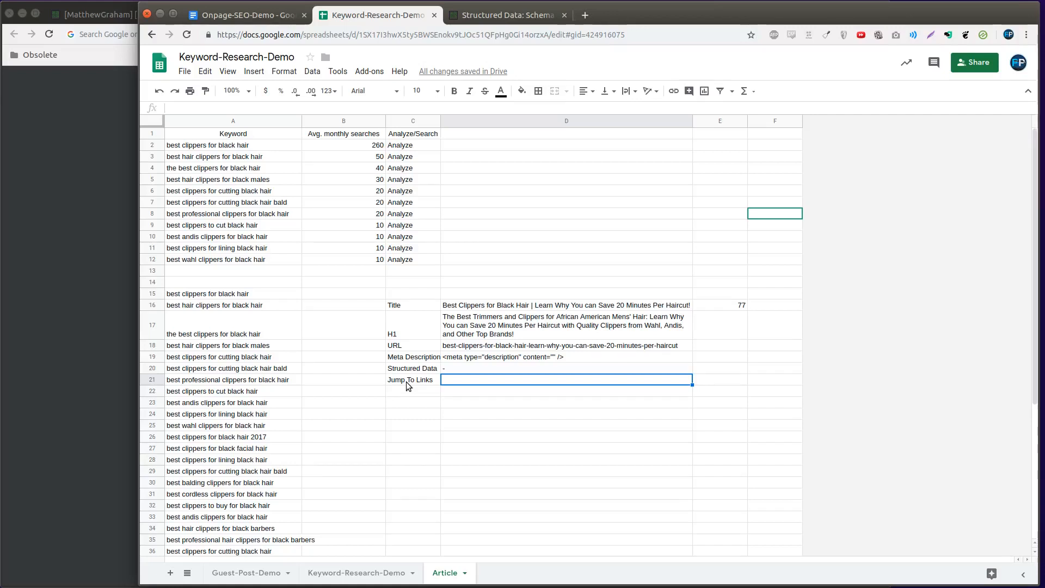
type("-")
key("Return")
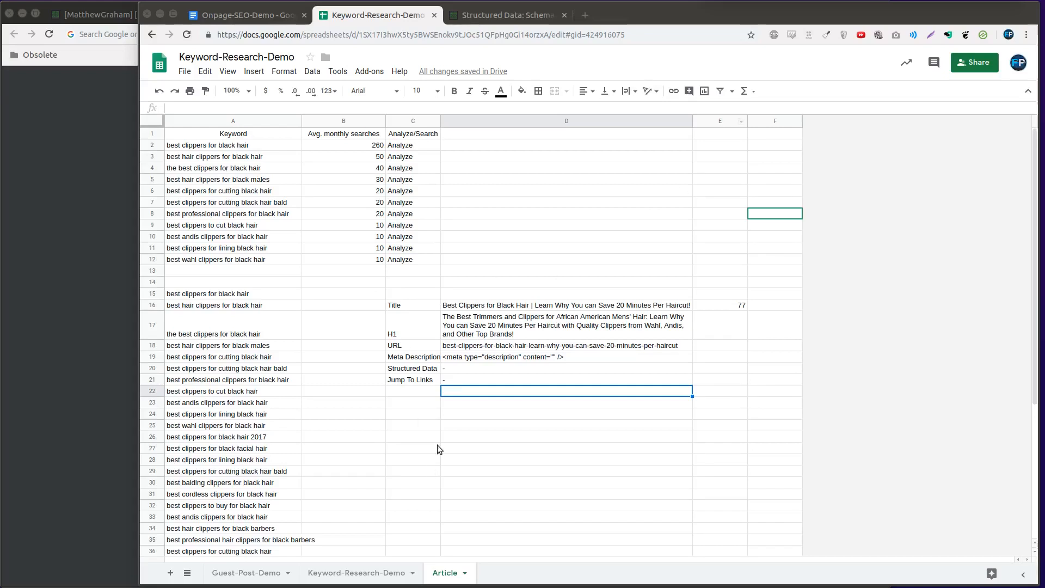
left_click(455, 402)
left_click(425, 389)
type("H1")
key("Return")
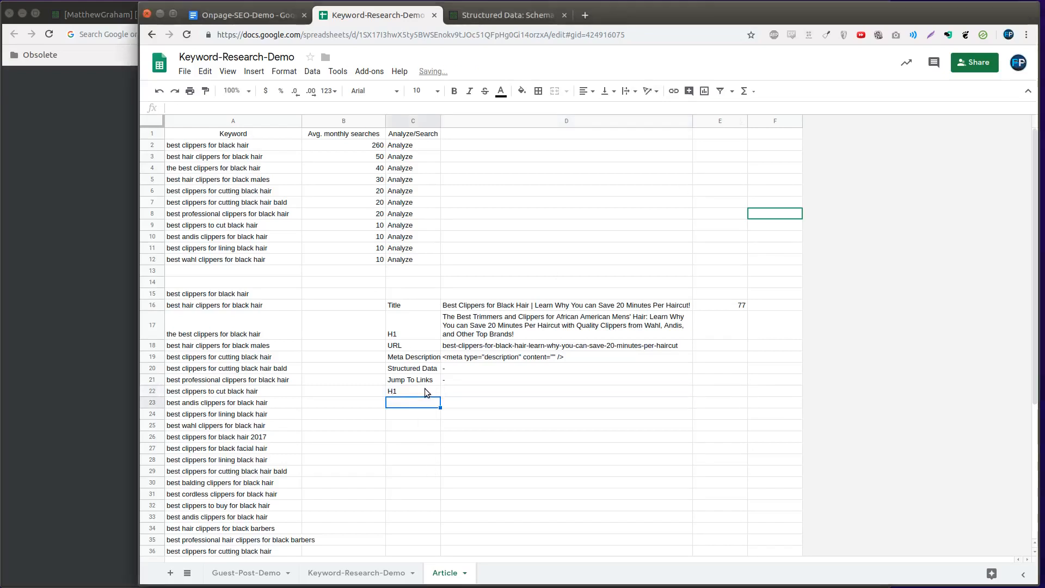
Enter the label H2 in C22 below Jump To Links
left_click(424, 388)
type("H2")
key("Tab")
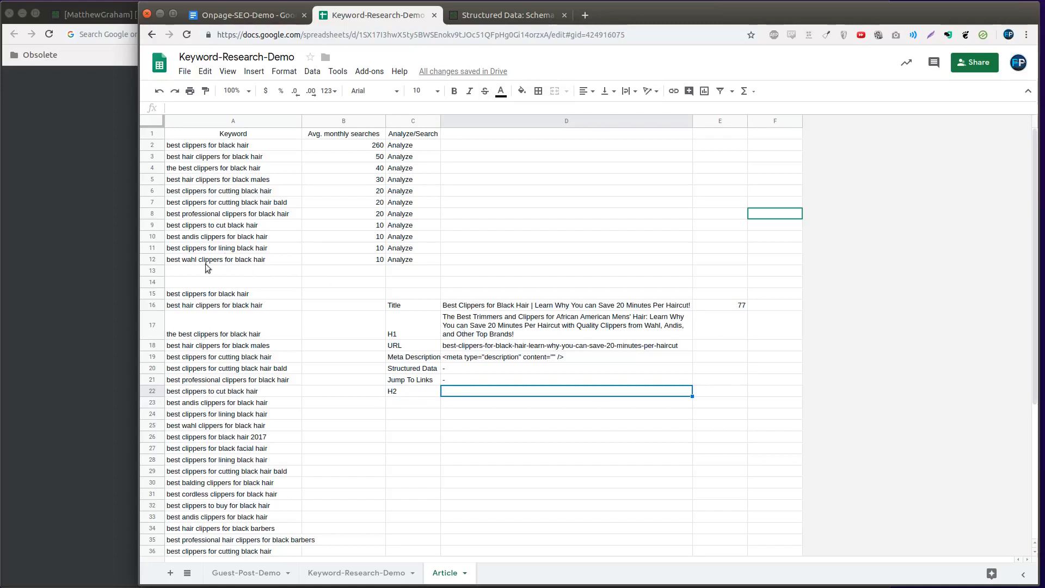
Copy the keyword "best clippers for cutting black hair bald" from A7 into D22 beside the H2 label
left_click(190, 201)
key("ctrl+c")
left_click(526, 389)
key("ctrl+v")
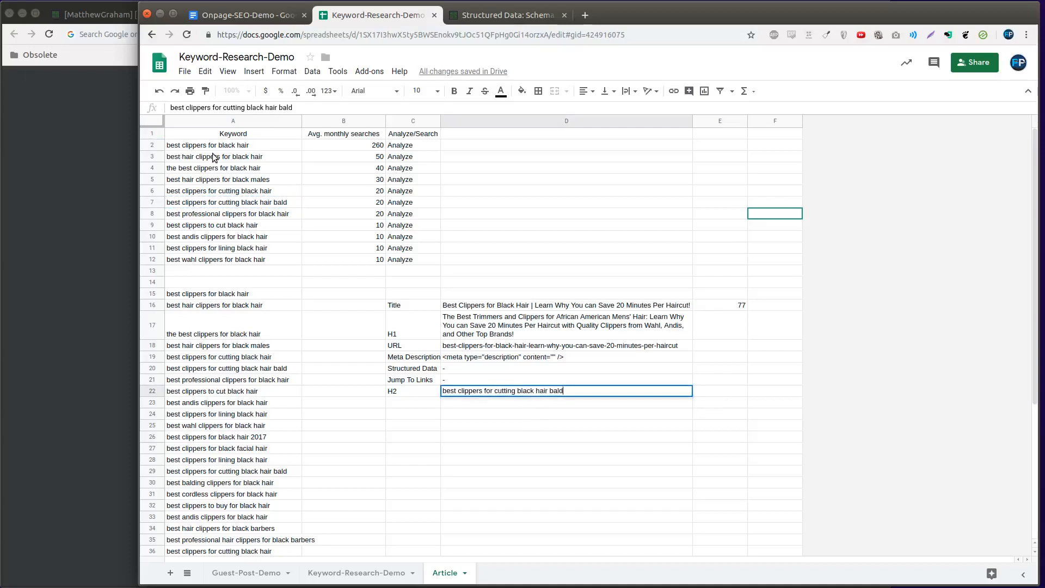
left_click_drag(212, 157, 246, 203)
left_click(215, 188)
left_click(238, 154)
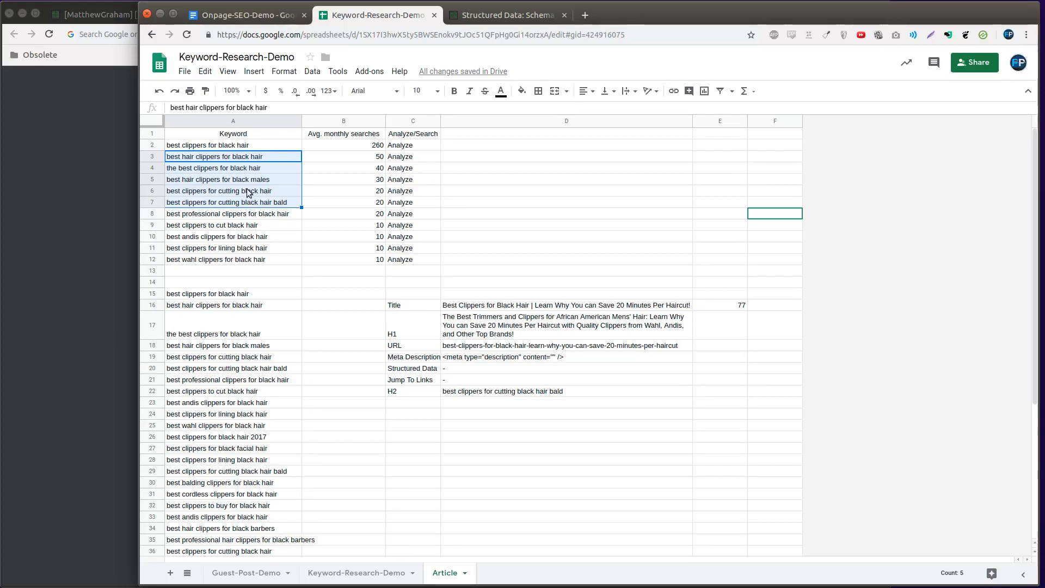
Edit the H2 text in D22 to read "Best Clippers for Cutting Black Hair", capitalizing the main words and removing "bald"
left_click(518, 393)
double_click(519, 391)
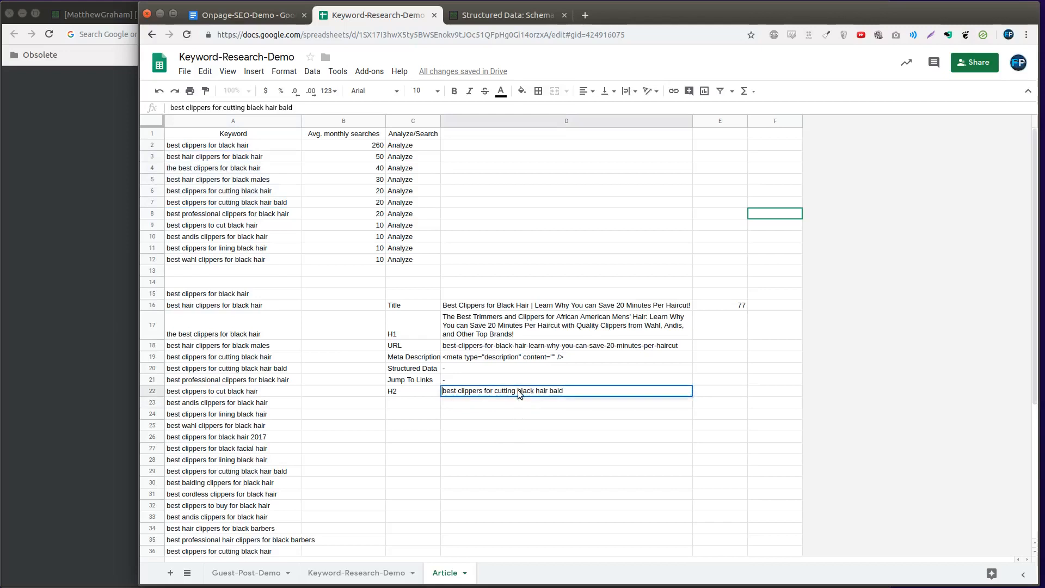
key("Delete")
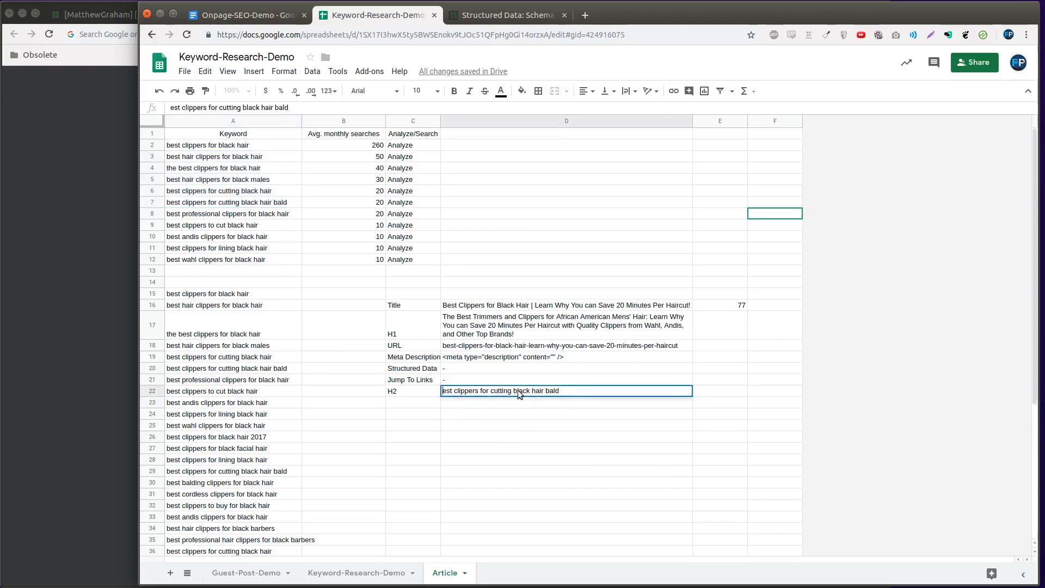
type("B")
key("ctrl+Right")
key("Delete")
type("C")
key("ctrl+Right")
key("ctrl+Right")
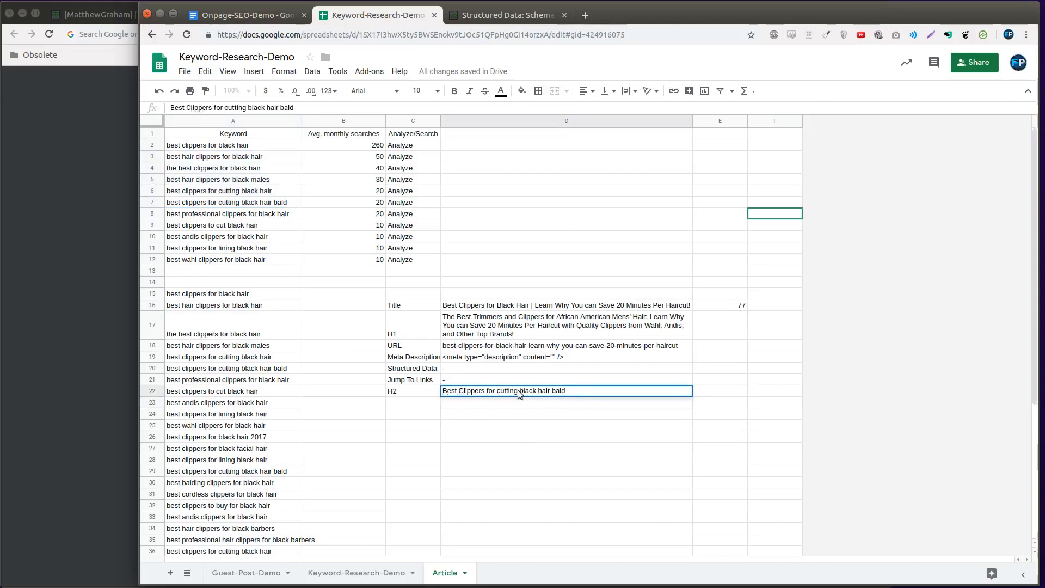
key("Delete")
type("C")
key("ctrl+Right")
key("Delete")
type("B")
key("ctrl+Right")
key("Delete")
type("H")
key("ctrl+Right")
key("shift+End")
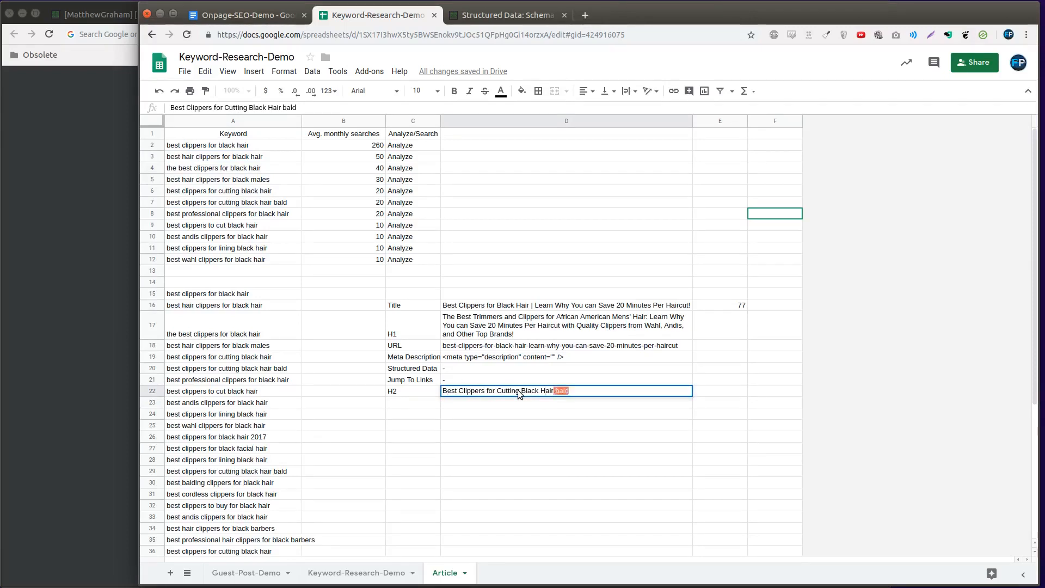
key("Delete")
Expand the H2 in D22 to "Going for a Bald Look? These are the Best Clippers for Cutting Your Black Hair!"
type("Going for a Bald Look? These are the")
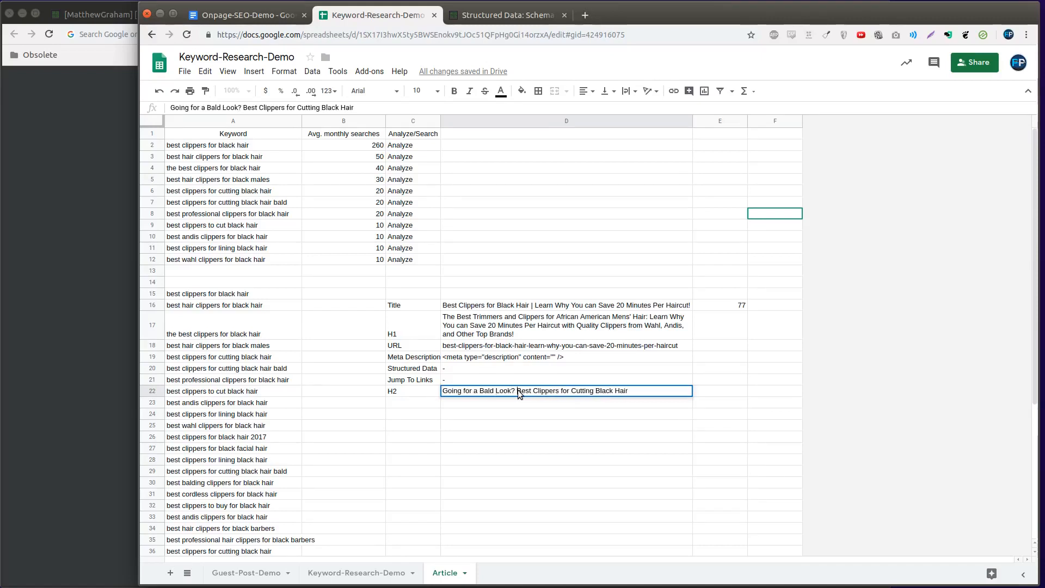
key("ctrl+Right")
key("ctrl+Right")
key("ctrl+Right")
key("ctrl+Right")
type("Your")
key("End")
type("!")
left_click(473, 400)
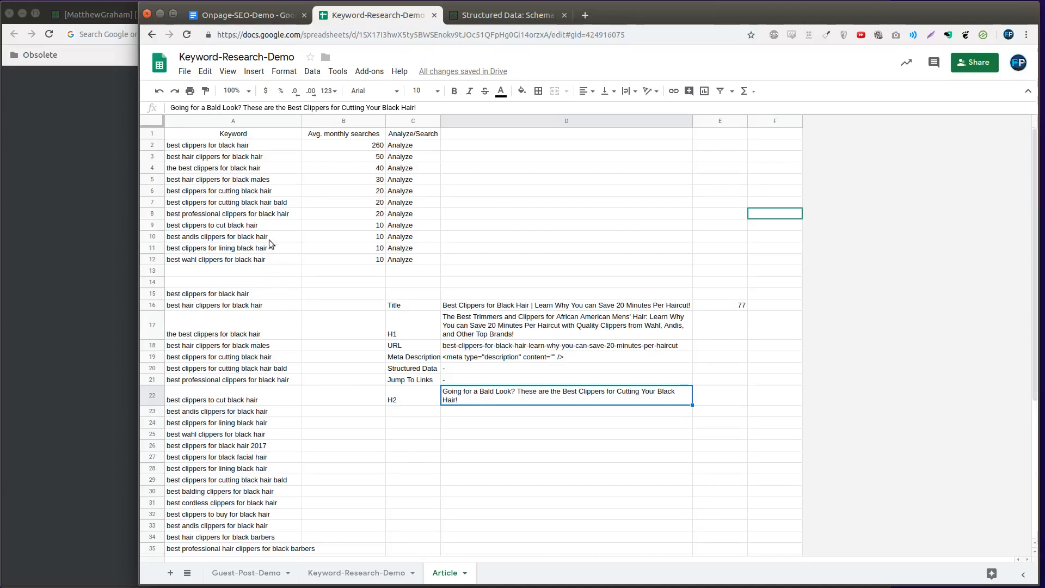
left_click_drag(269, 226, 266, 260)
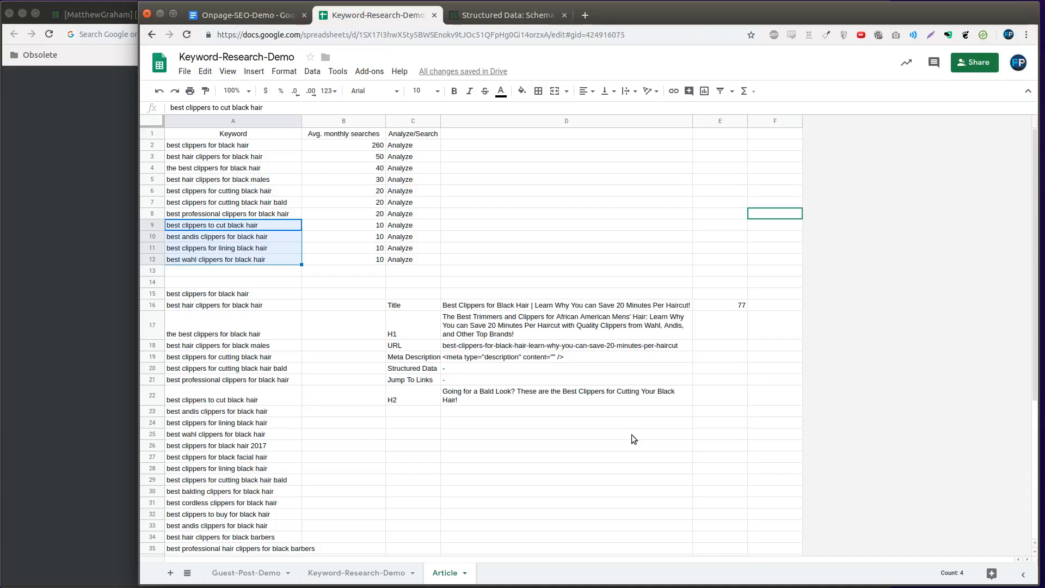
left_click(248, 240)
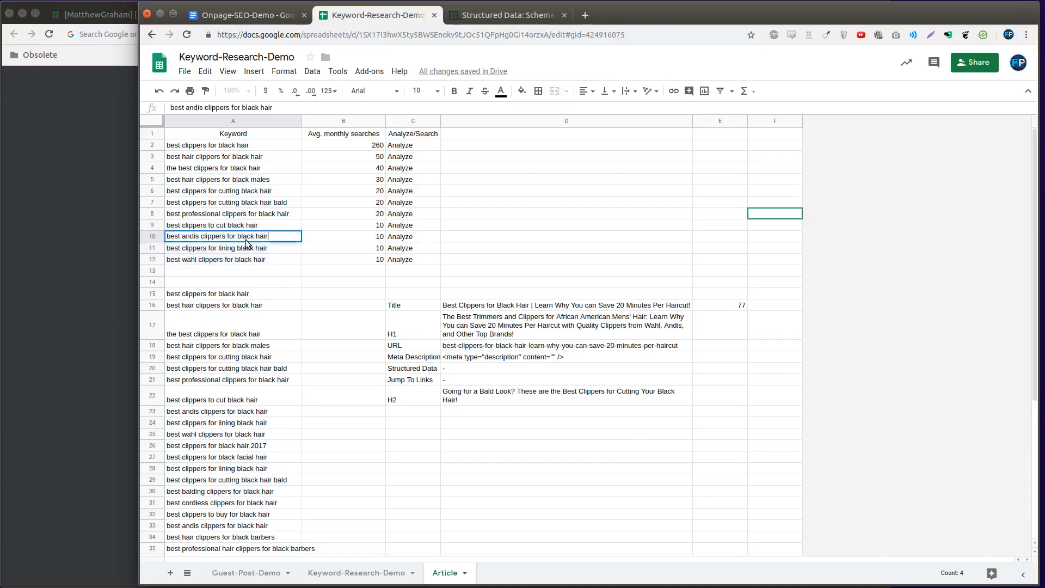
left_click(218, 228)
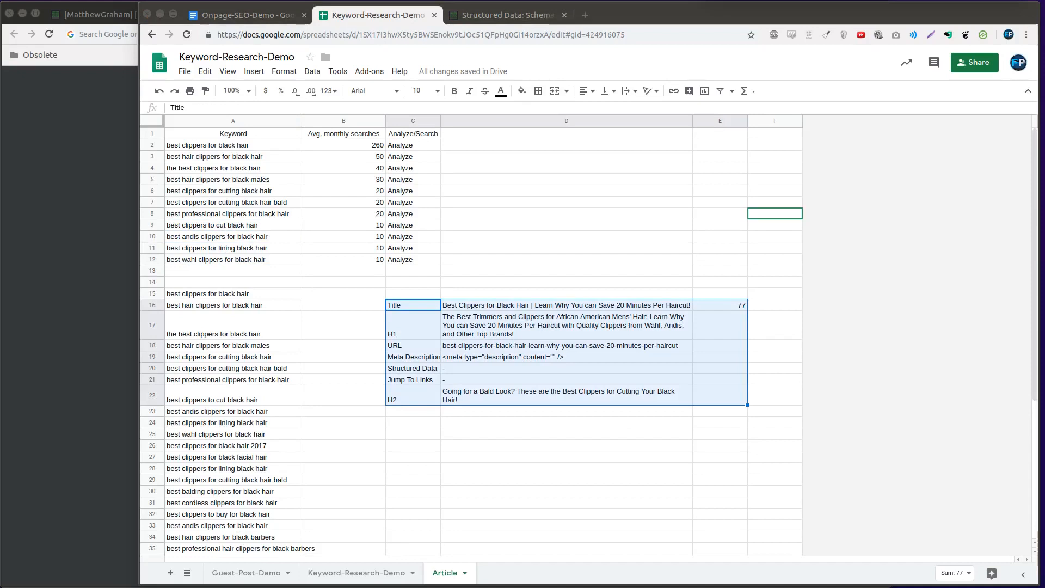
Copy the keywords in A2:A12 and paste them as plain text into the Onpage-SEO-Demo document in Google Docs
left_click_drag(279, 149, 243, 263)
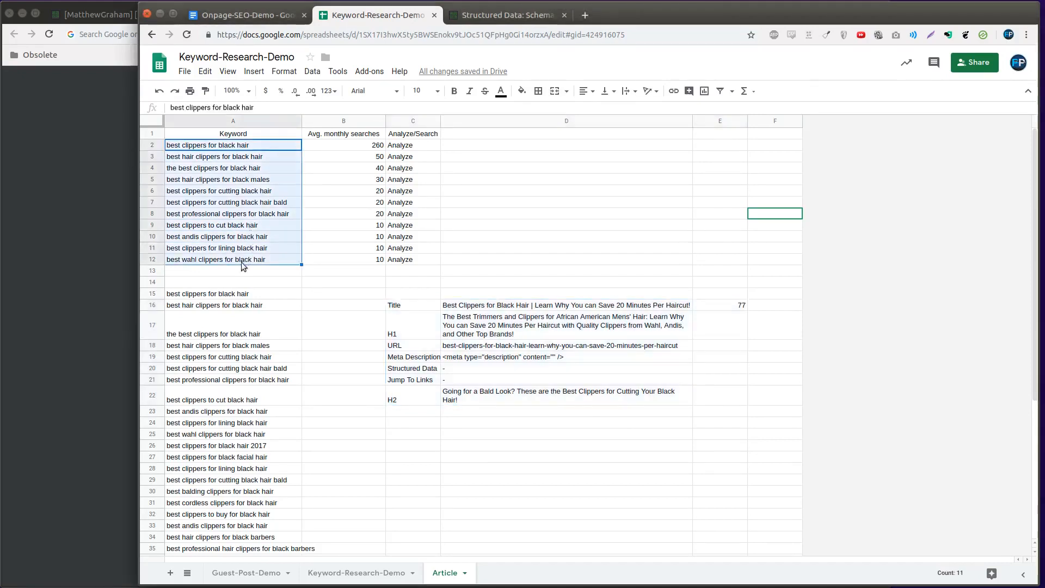
right_click(243, 263)
left_click(280, 196)
left_click(273, 17)
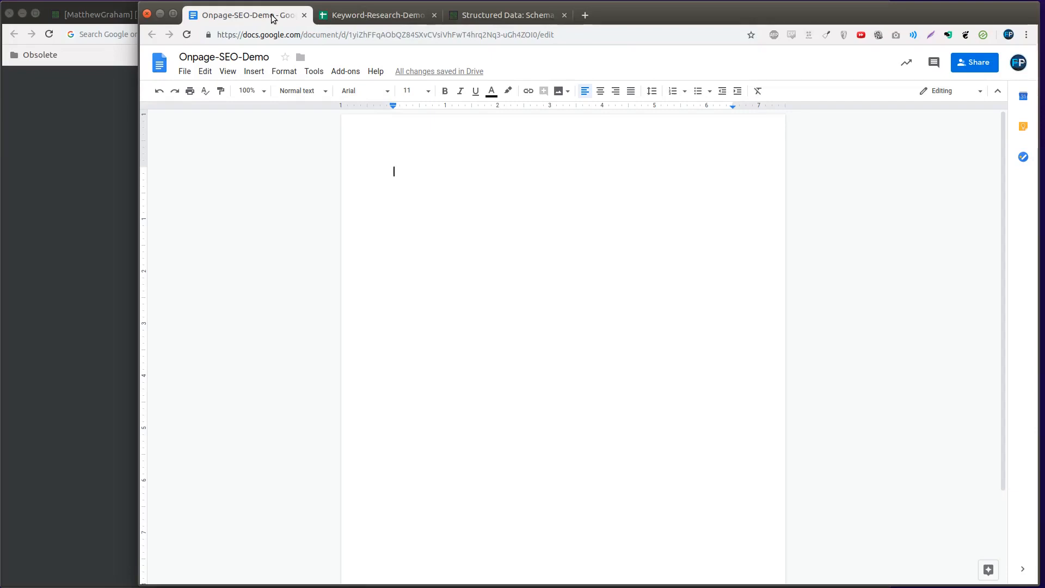
key("ctrl+v")
key("Escape")
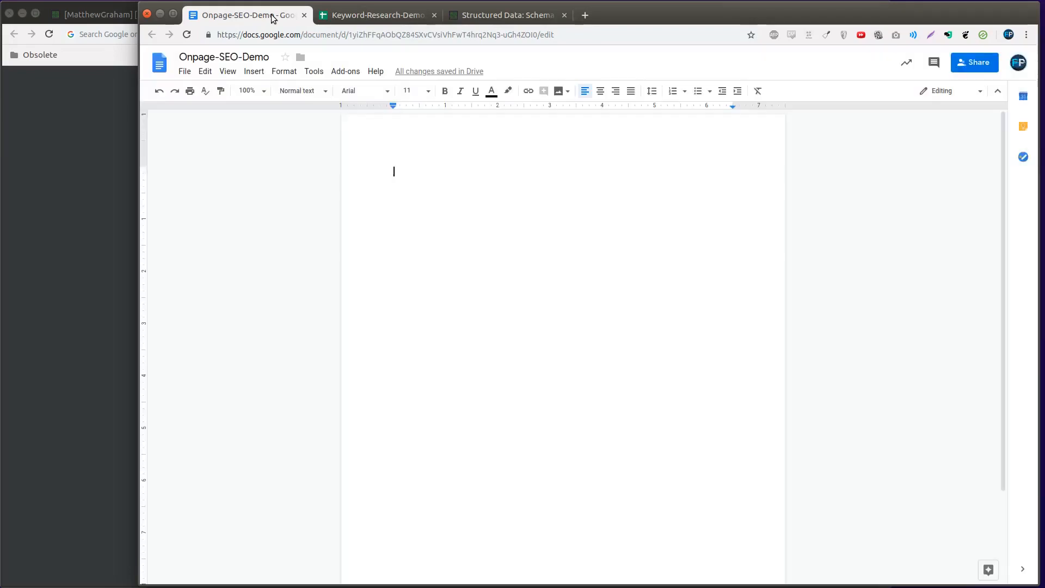
key("ctrl+shift+v")
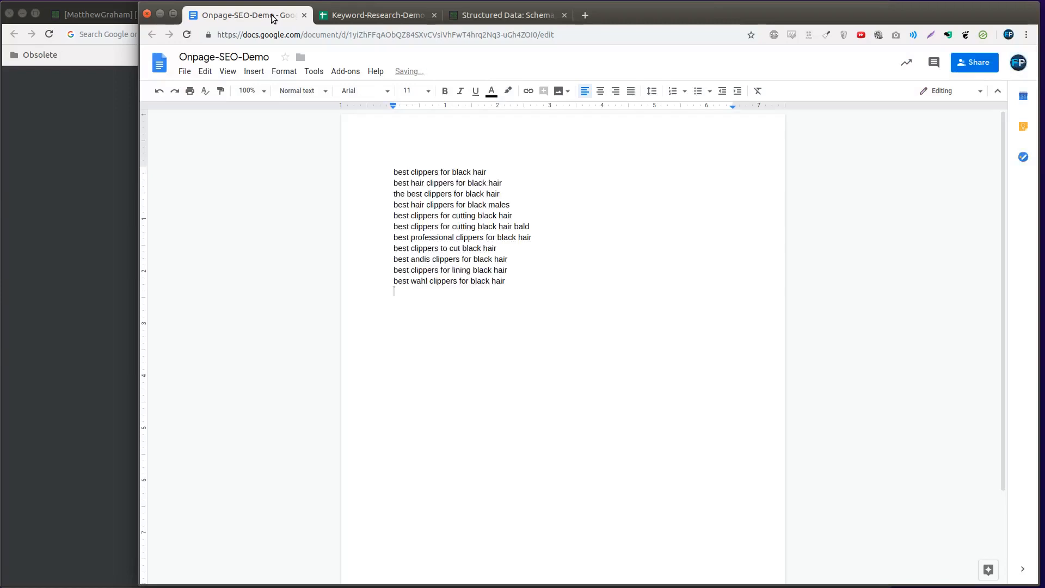
Remove the empty line after the keyword list and insert two blank lines above its first keyword
key("Return")
key("BackSpace")
key("BackSpace")
key("Up")
key("Up")
key("Up")
key("Up")
key("Up")
key("Up")
key("Up")
key("Up")
key("Up")
key("Up")
key("Up")
key("Return")
key("Up")
key("Return")
key("Up")
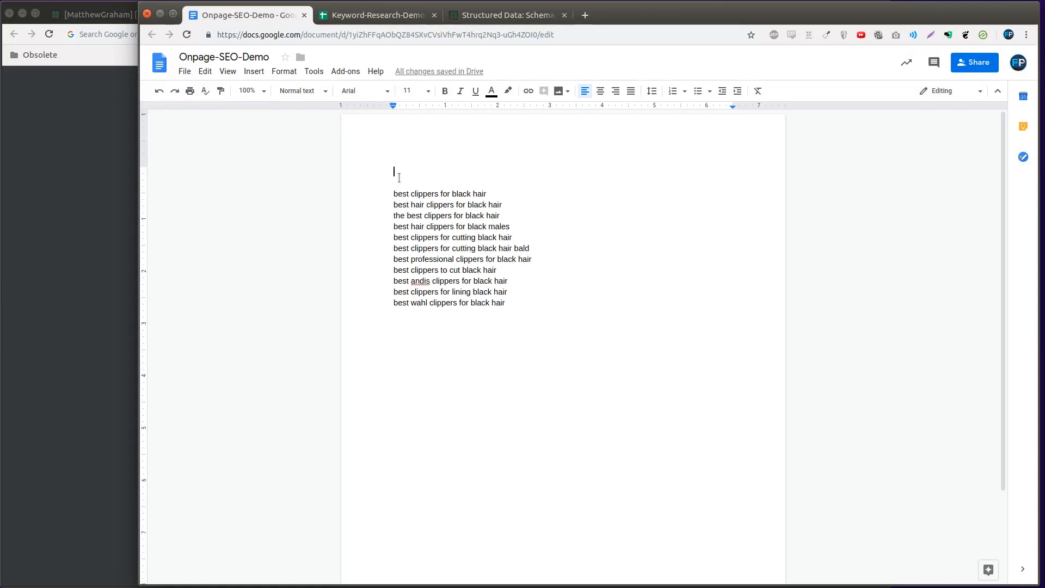
Format the first keyword line manually as bold, centered text at font size 24
left_click(309, 92)
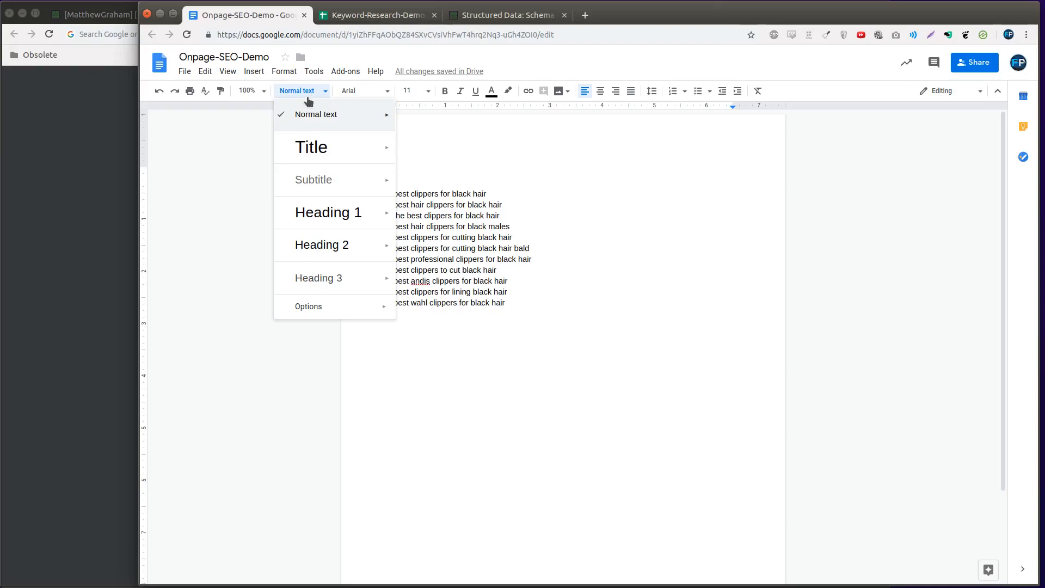
left_click(459, 178)
double_click(517, 193)
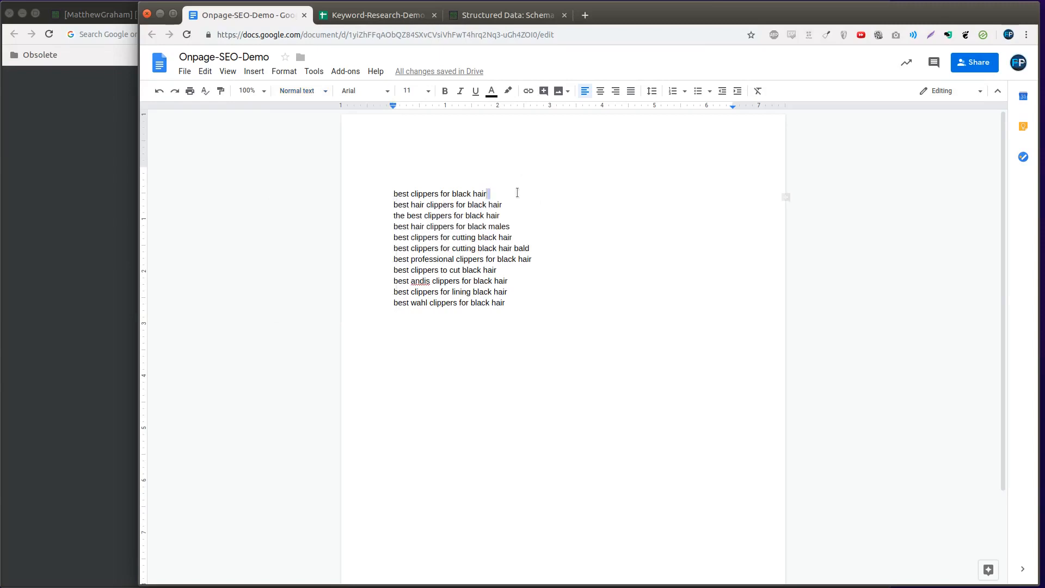
triple_click(517, 192)
key("ctrl+b")
key("ctrl+e")
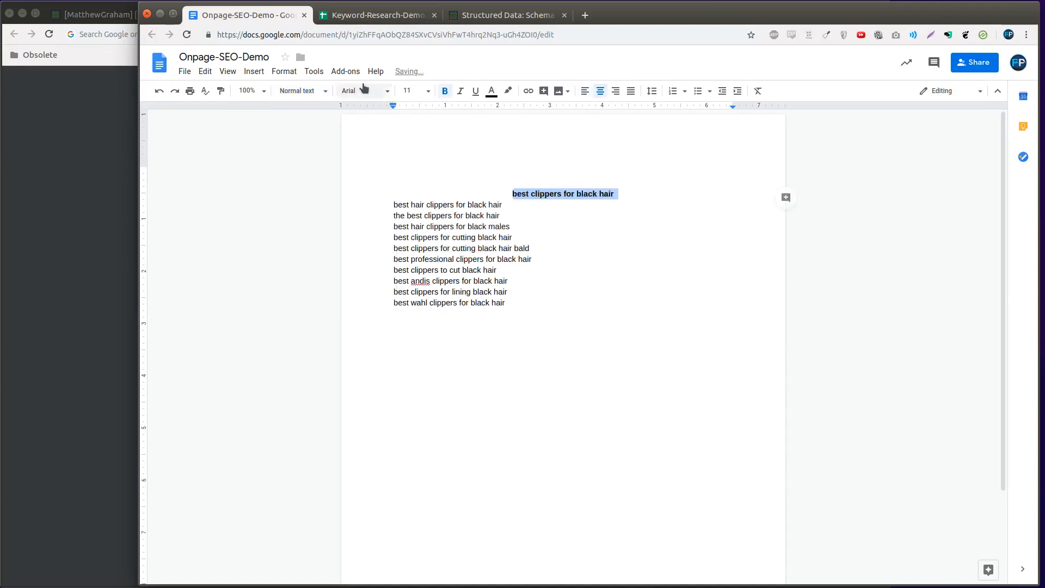
left_click(409, 91)
left_click(411, 234)
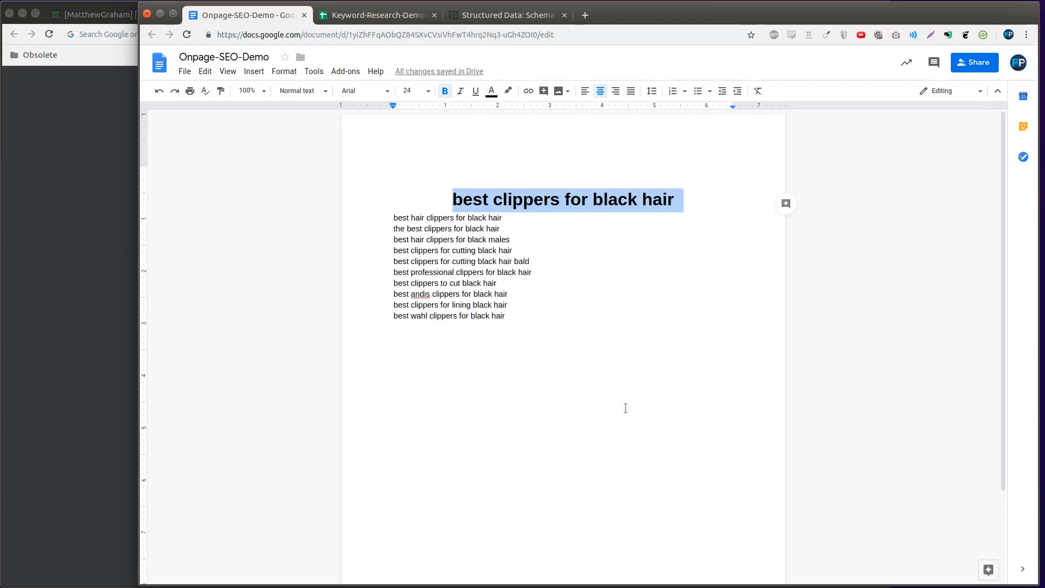
Undo the font size, centering and bold on the first keyword line
key("ctrl+z")
key("ctrl+z")
key("ctrl+z")
left_click(625, 409)
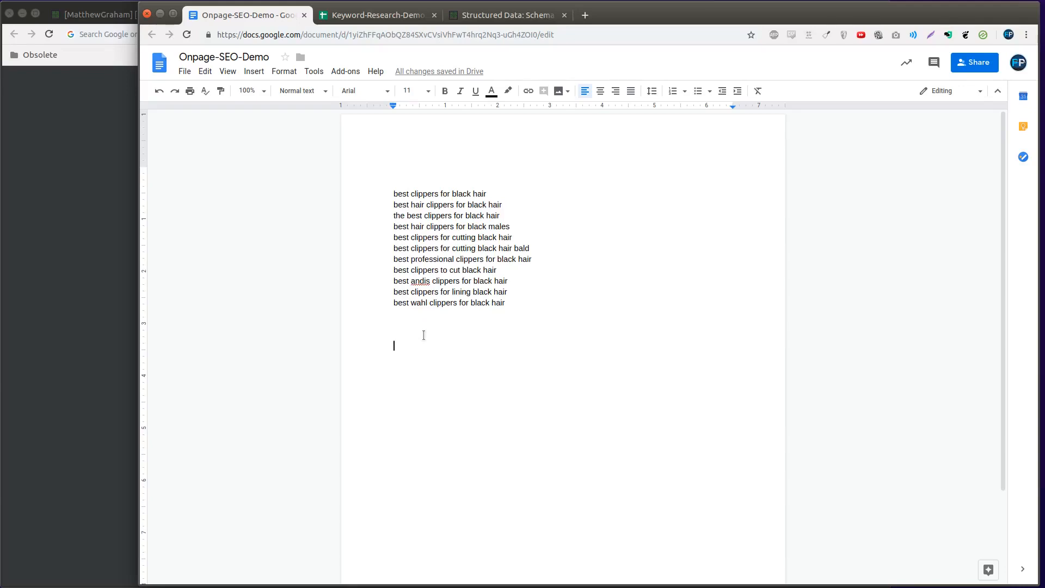
Apply the Heading 1 style to the first keyword line, "best clippers for black hair"
left_click(411, 191)
left_click(323, 92)
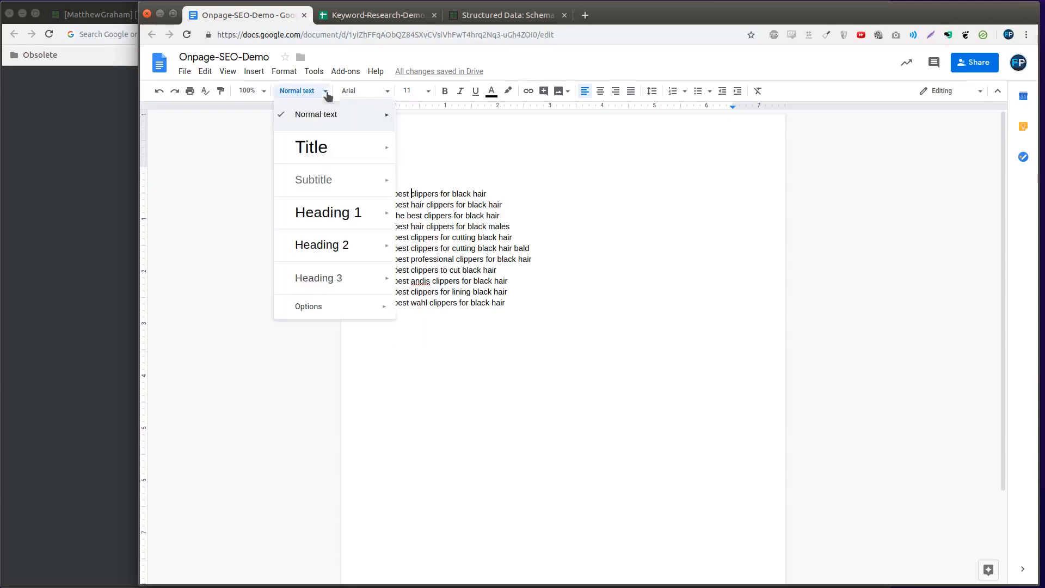
left_click(315, 224)
triple_click(400, 208)
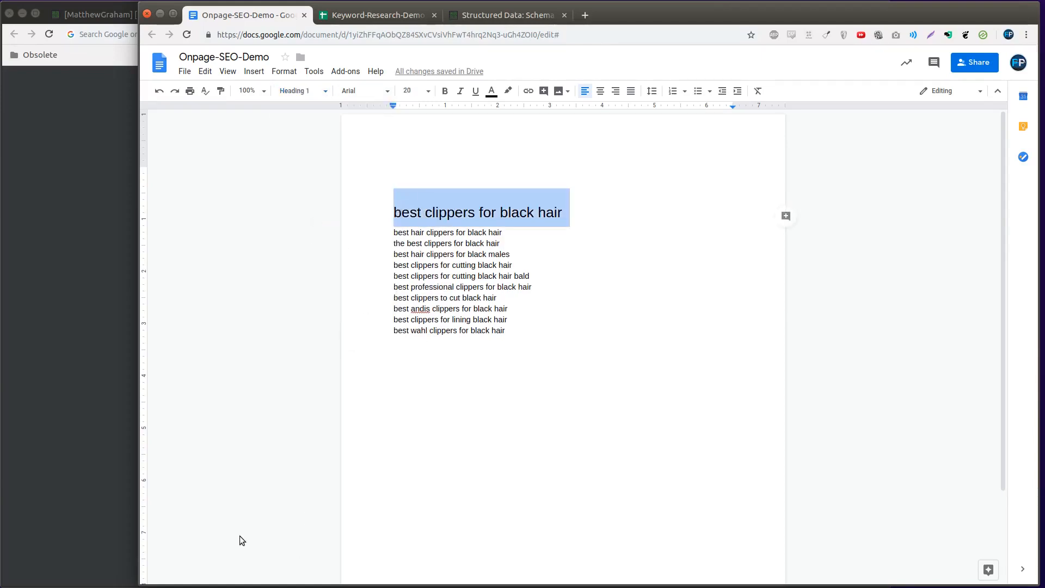
left_click(438, 211)
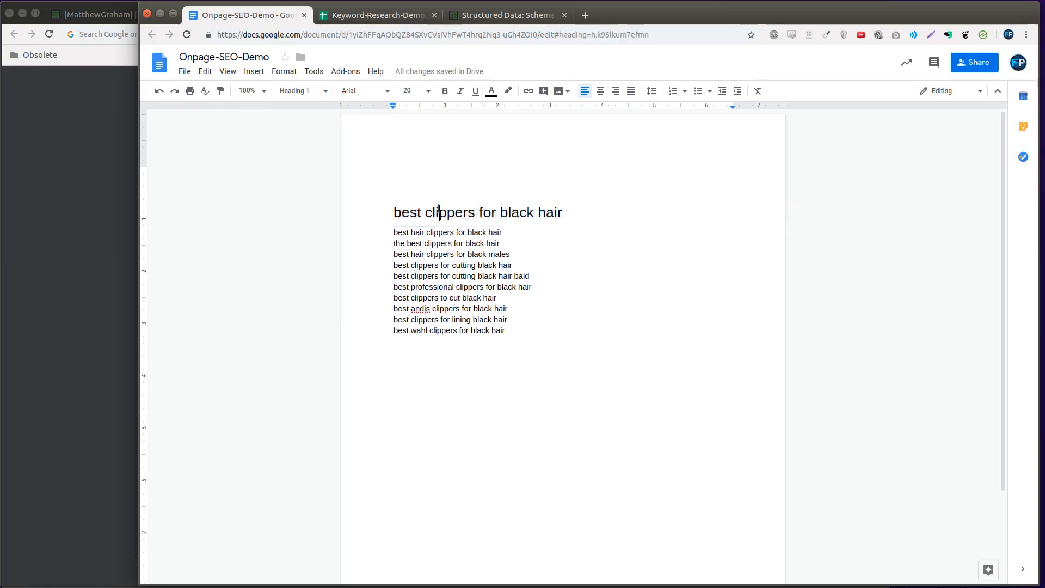
Try centering and bolding the "best hair clippers for black hair" line below the heading, and undo both changes
left_click(411, 233)
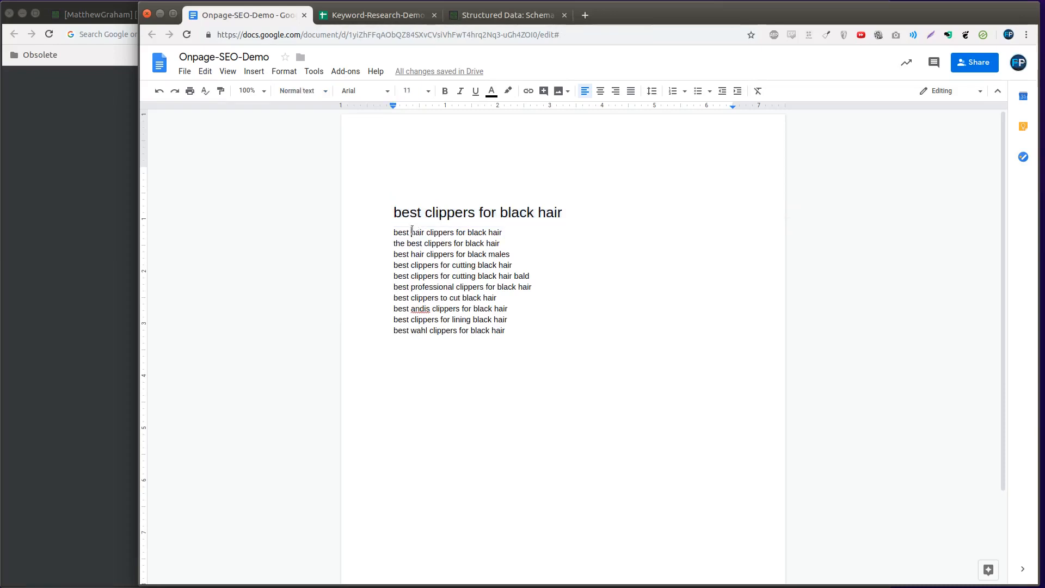
key("ctrl+shift+e")
triple_click(555, 234)
key("ctrl+b")
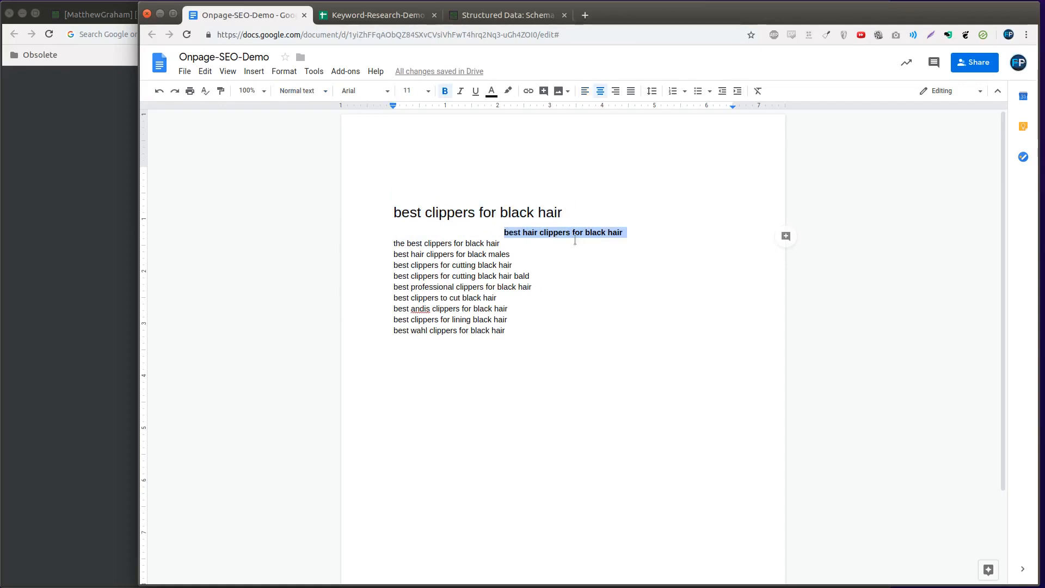
key("ctrl+z")
key("ctrl+z")
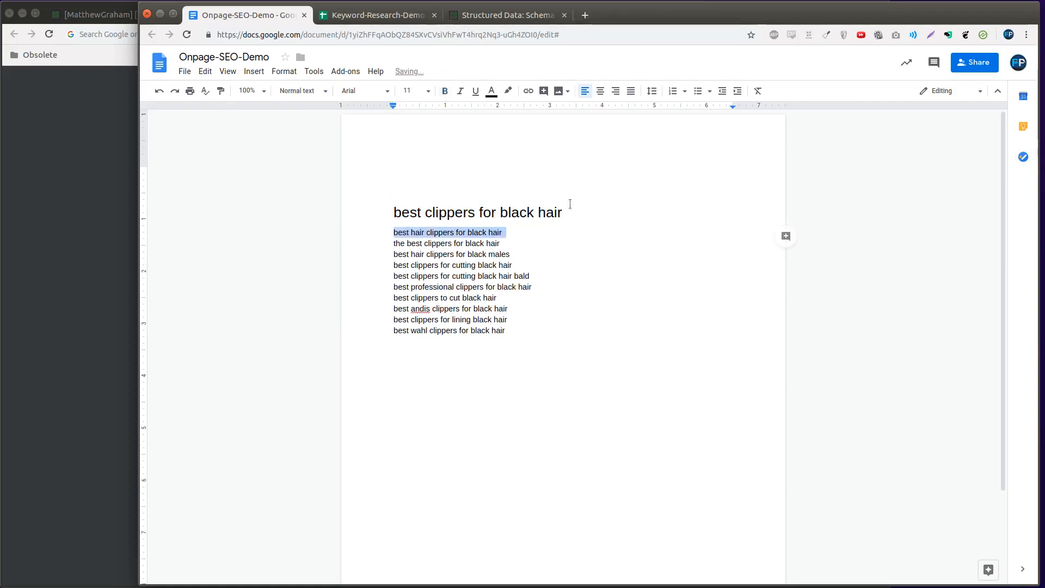
Remove the blank lines above the heading and add an empty line below the keyword list
left_click(547, 212)
left_click(478, 234)
left_click(302, 90)
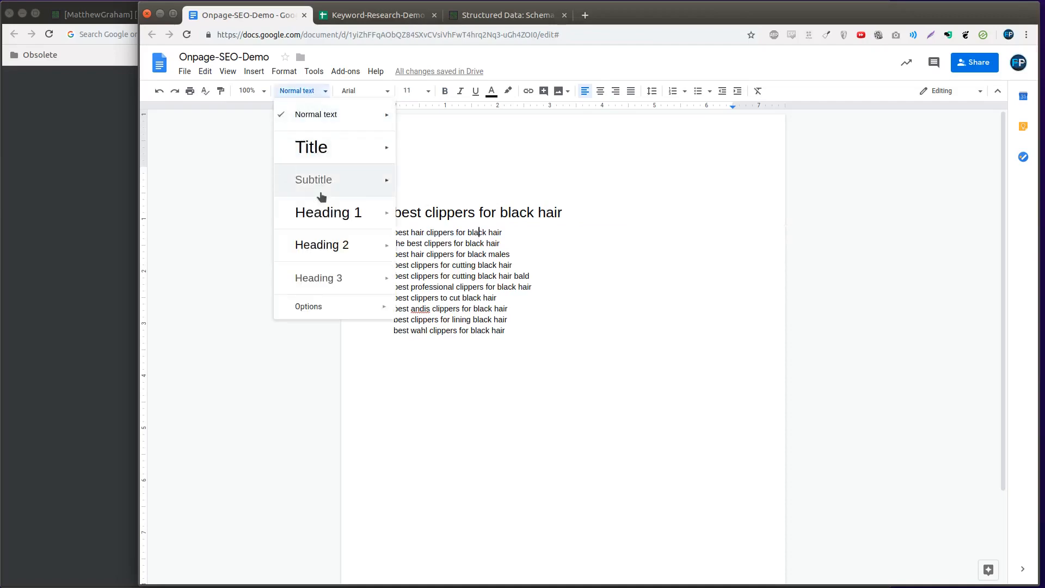
left_click(560, 352)
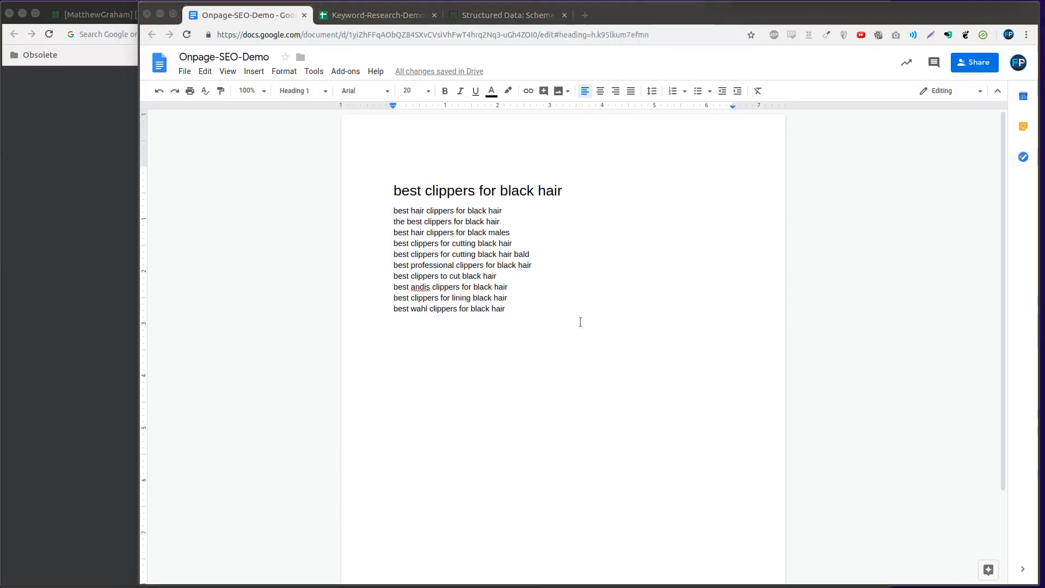
left_click(581, 321)
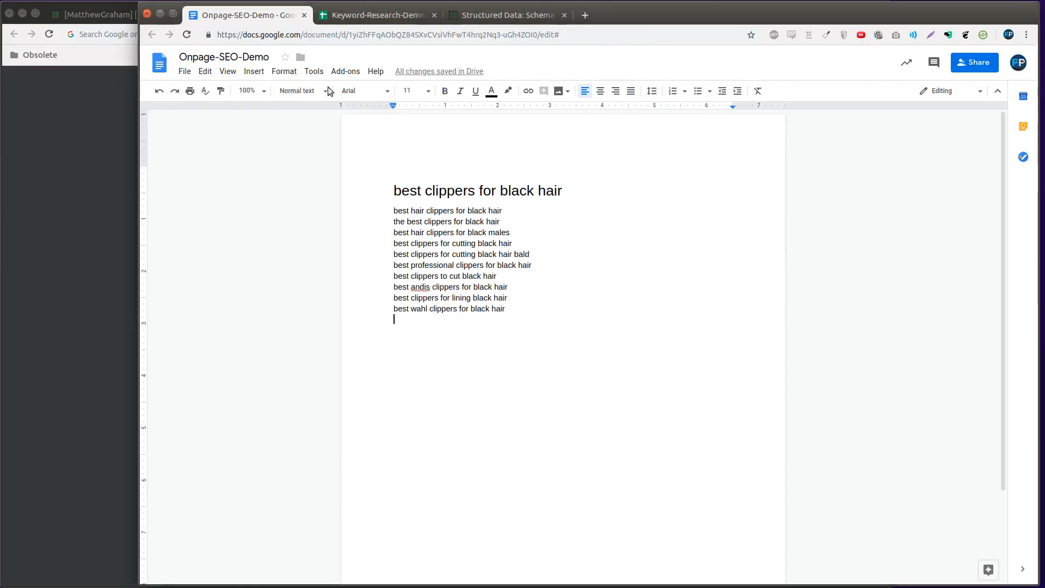
Return to the Keyword-Research-Demo spreadsheet and fill D2:D12 with title-case keywords using =PROPER(A2)
left_click(380, 15)
left_click(570, 148)
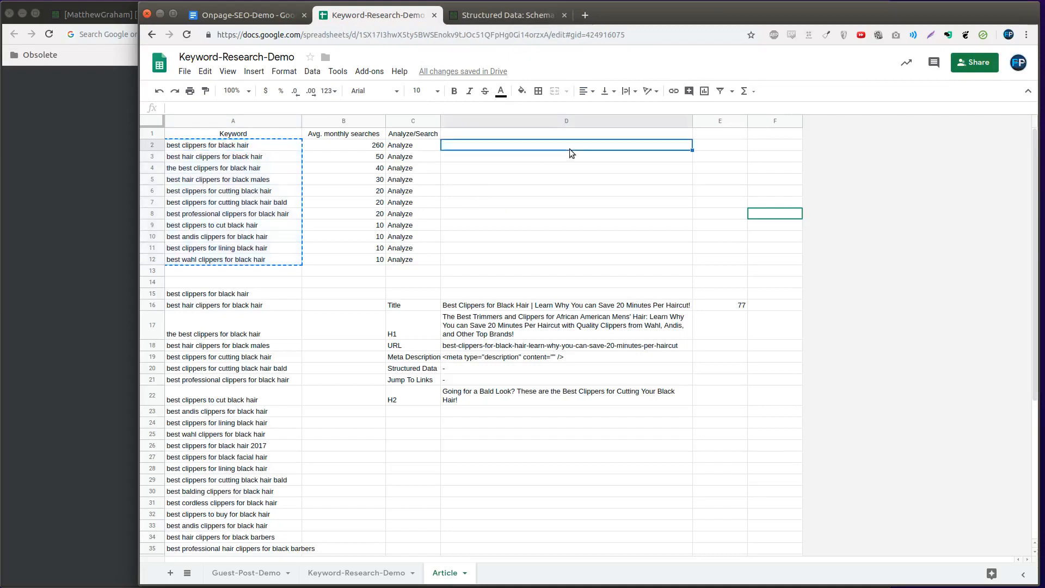
type("=prop")
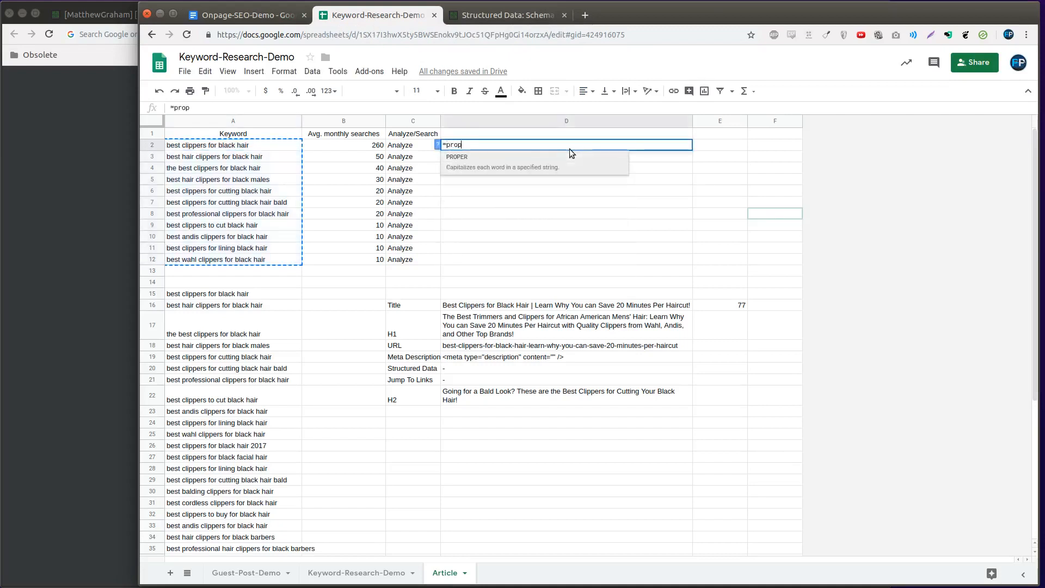
key("Tab")
key("Left")
key("Left")
key("Left")
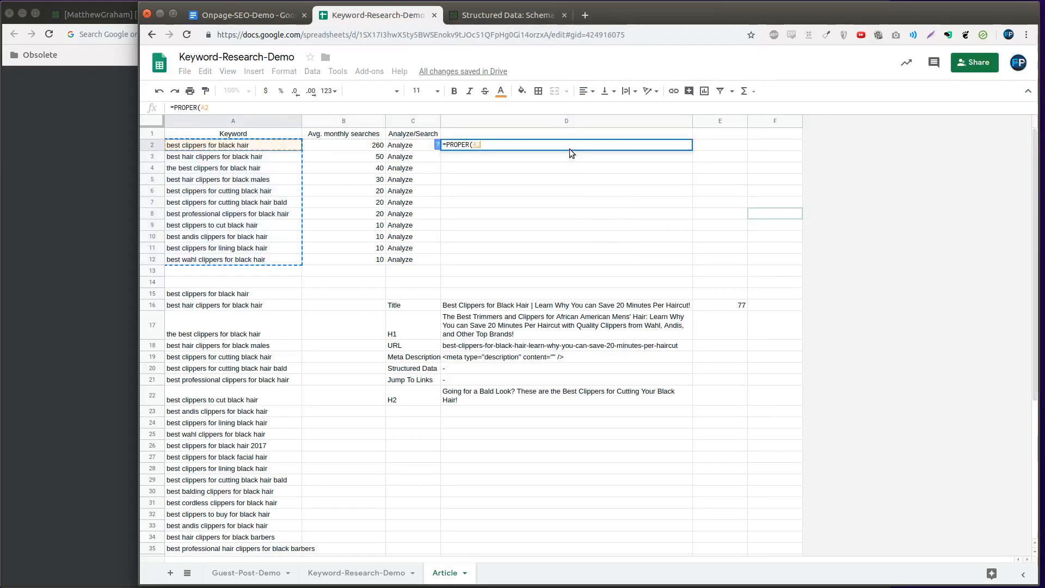
key("Return")
key("ctrl+Return")
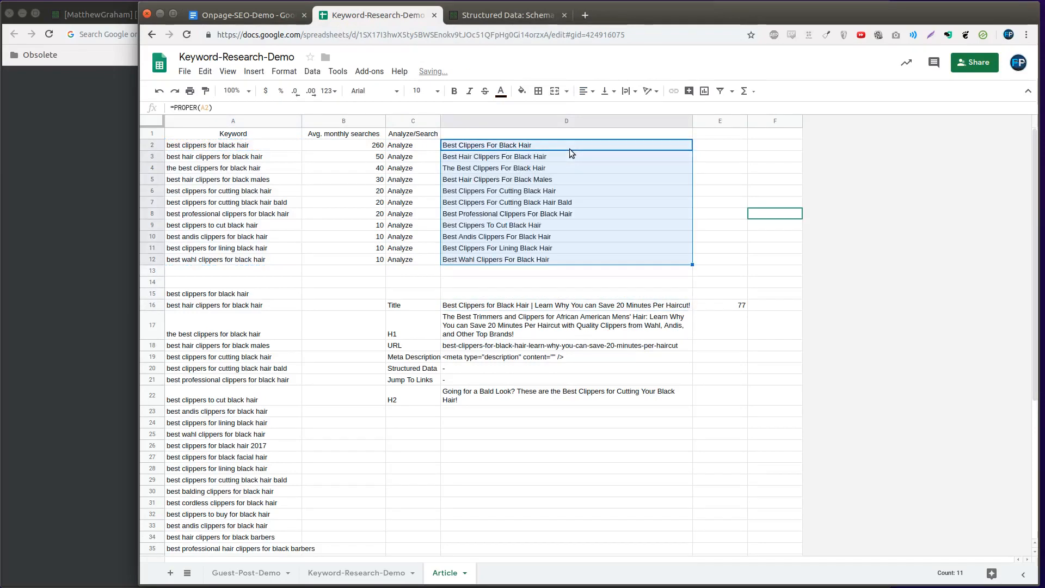
Switch to the Onpage-SEO-Demo document and set its first keyword line to the Normal text style
left_click(490, 16)
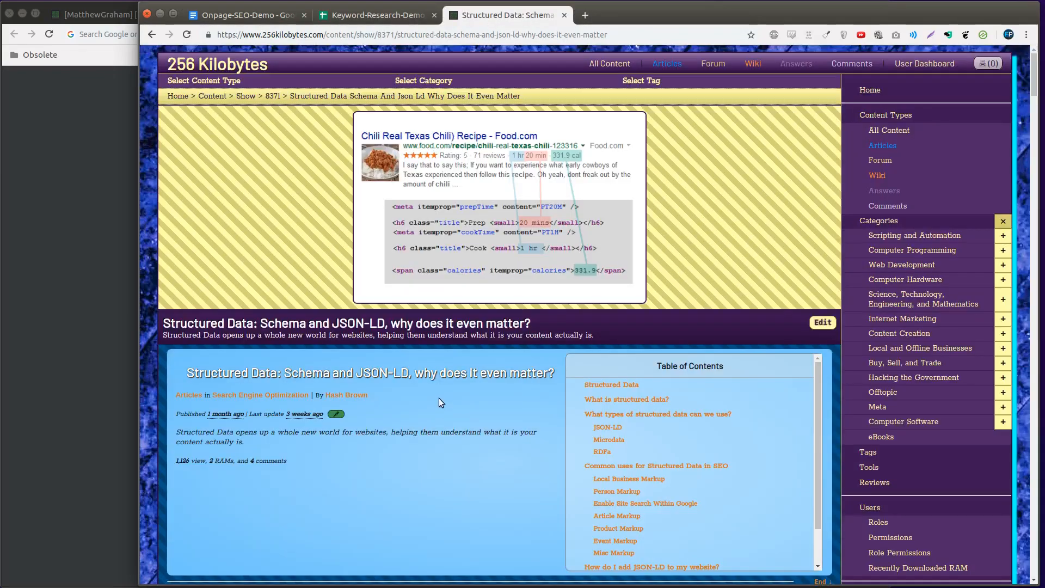
left_click(223, 15)
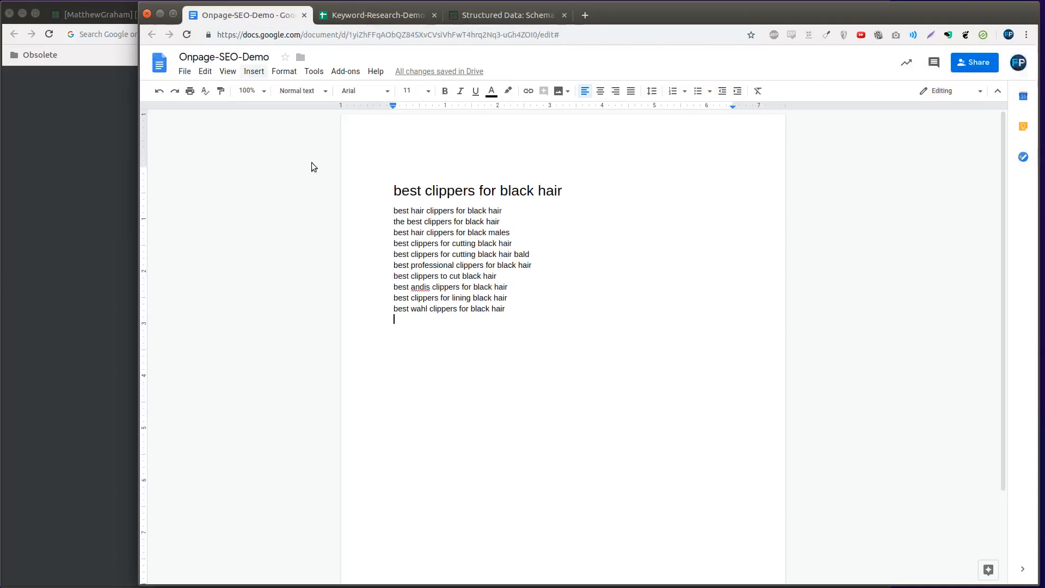
left_click(564, 350)
key("ctrl+a")
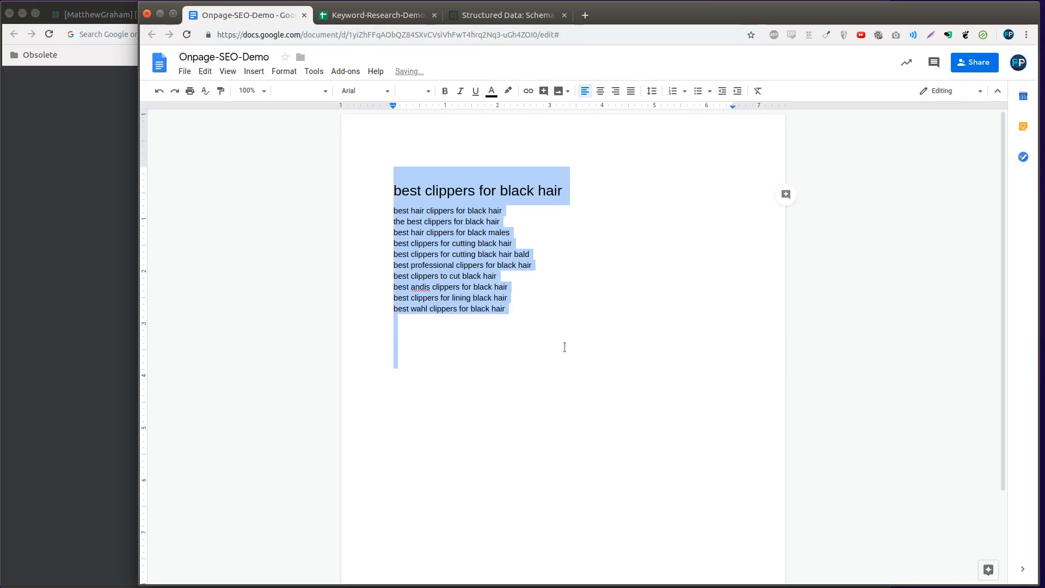
left_click(407, 152)
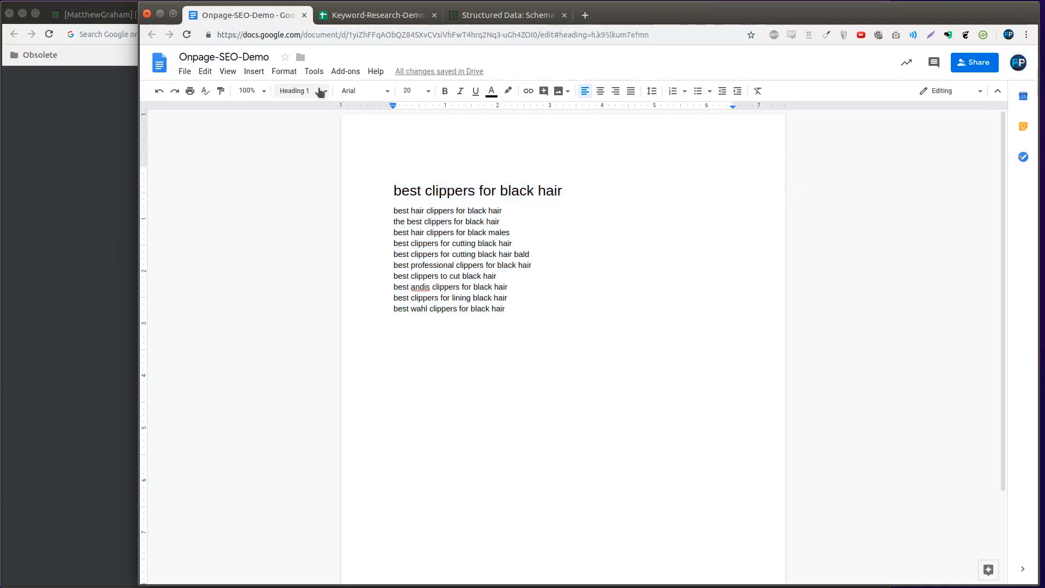
double_click(433, 241)
key("ctrl+v")
key("Escape")
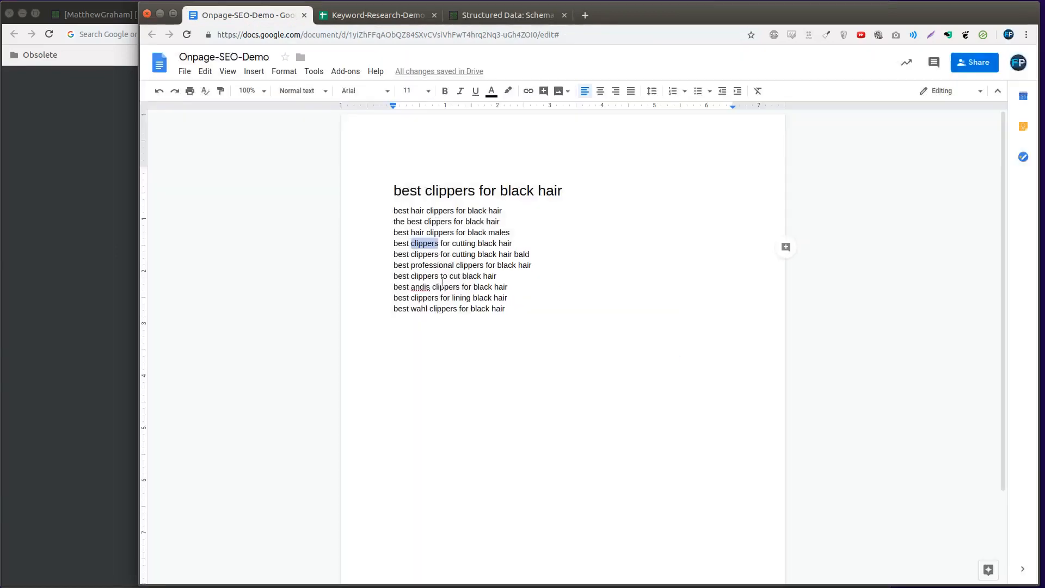
key("ctrl+a")
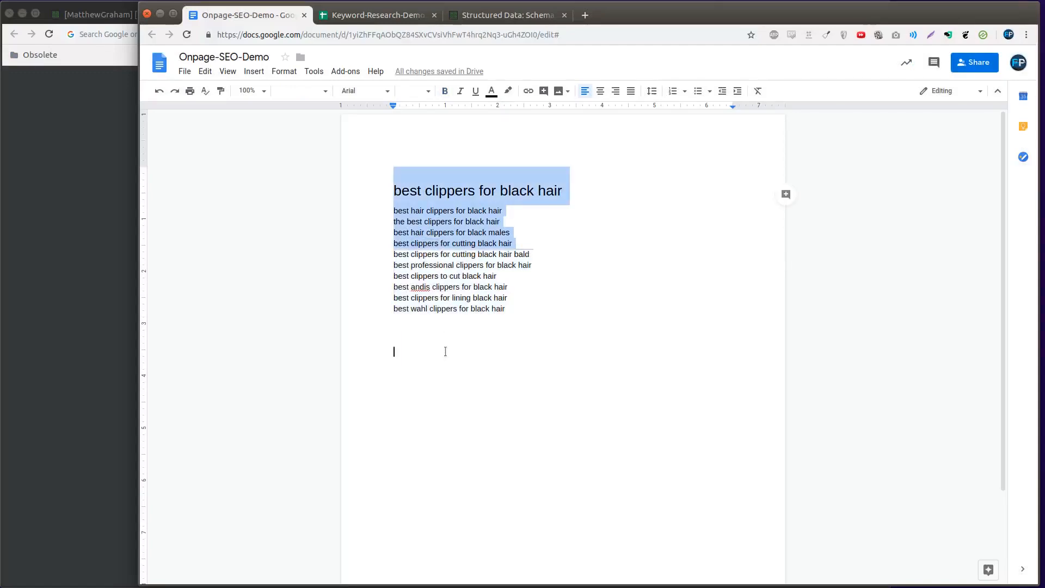
left_click(471, 190)
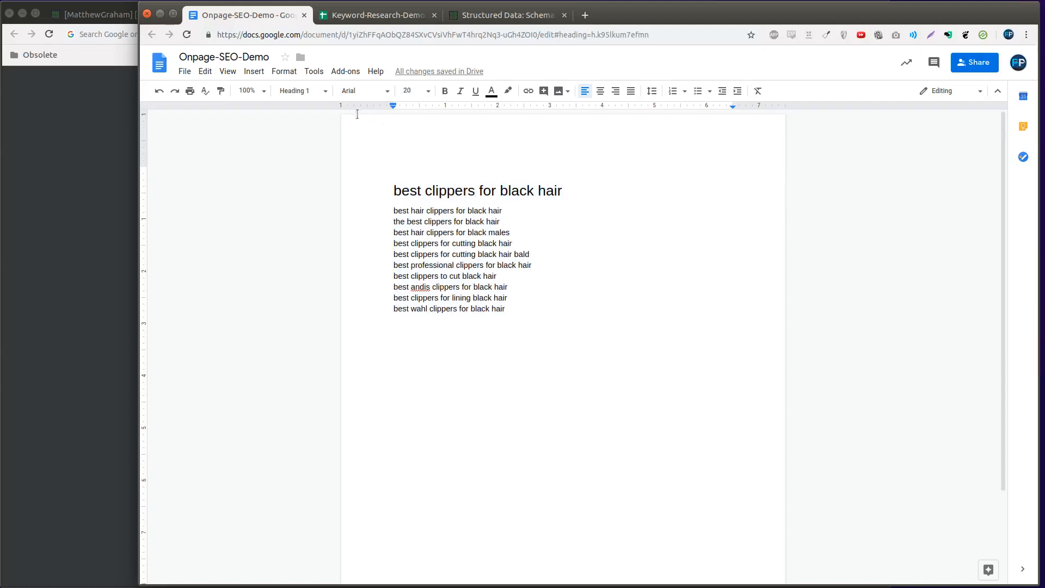
left_click(314, 90)
left_click(315, 112)
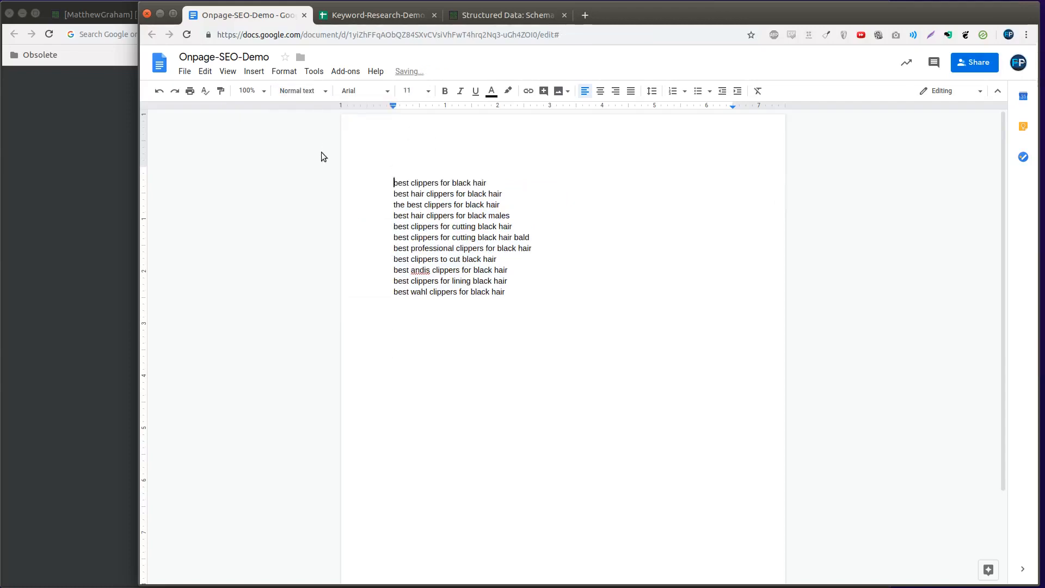
Paste the title-case keywords from D2:D12 at the start of the document in place of the lowercase list
key("Return")
key("Up")
key("ctrl+v")
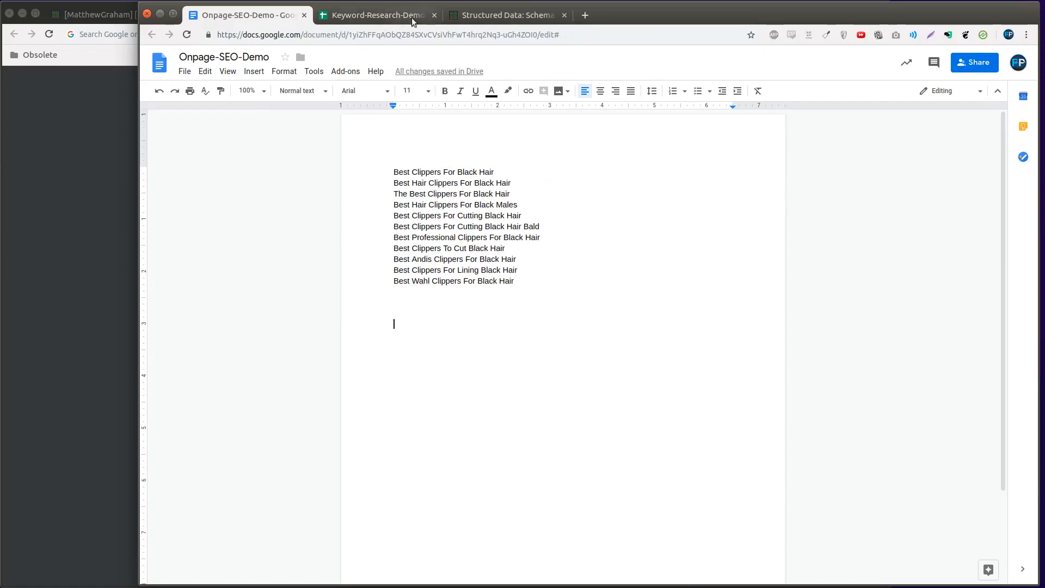
Copy the H1 text from cell D17 of Keyword-Research-Demo and paste it above the keyword list in Onpage-SEO-Demo
left_click(411, 17)
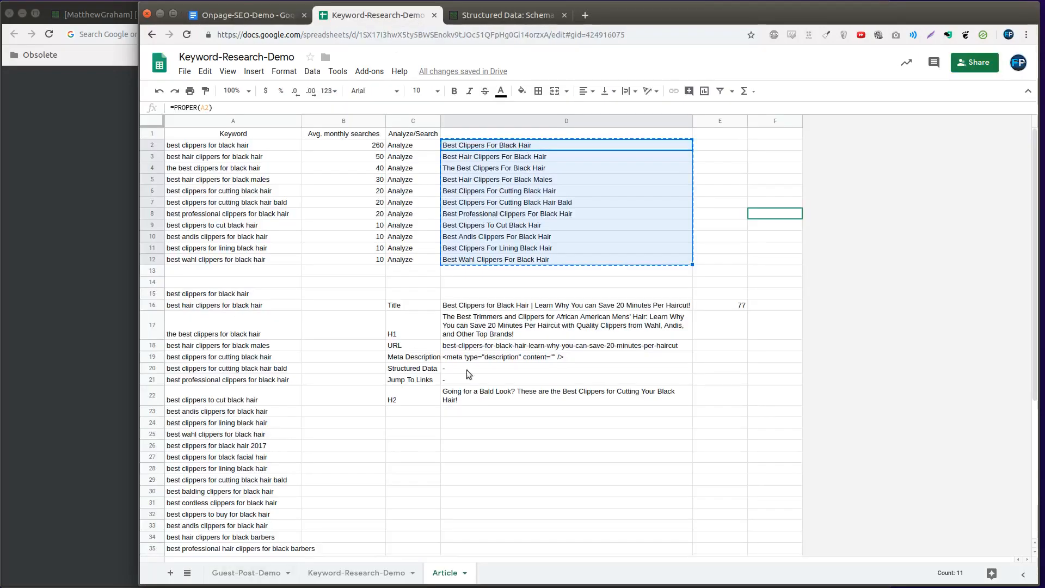
left_click(480, 336)
left_click(481, 309)
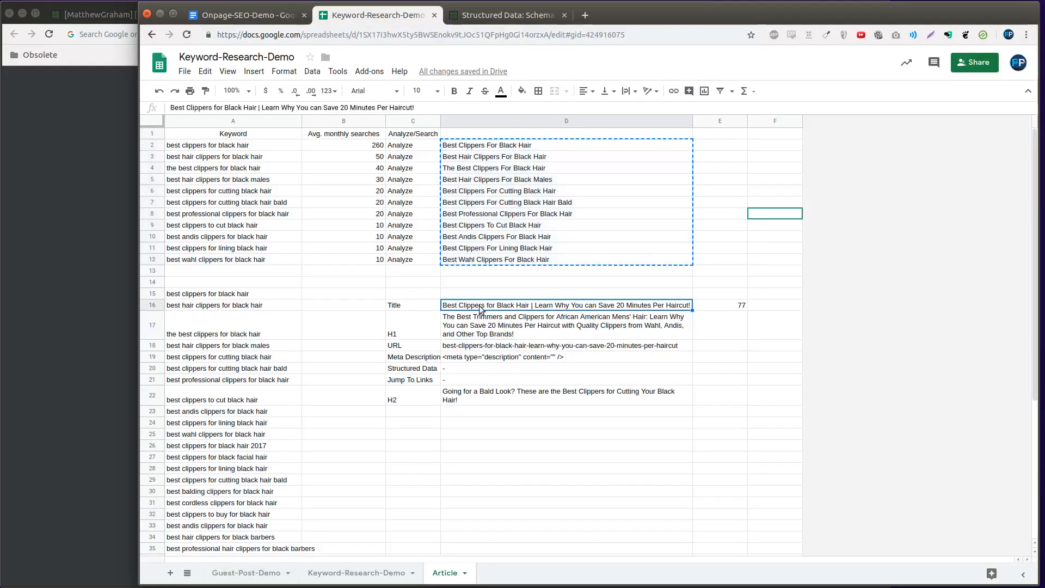
key("ctrl+v")
key("ctrl+z")
left_click(477, 329)
key("ctrl+c")
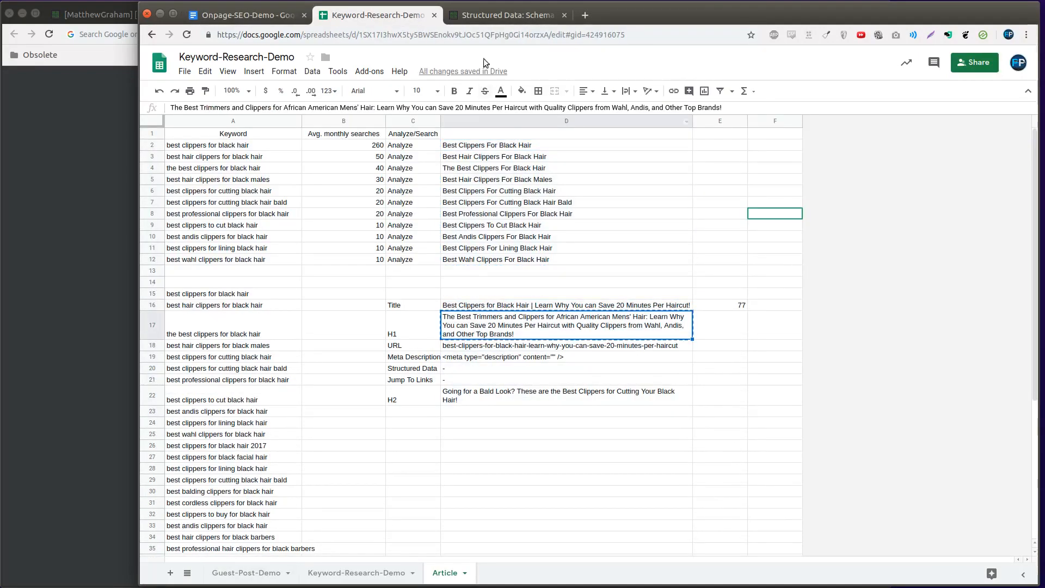
left_click(266, 16)
key("ctrl+v")
Apply the Heading 1 style to the pasted "The Best Trimmers and Clippers for African American Mens' Hair" text
left_click(301, 90)
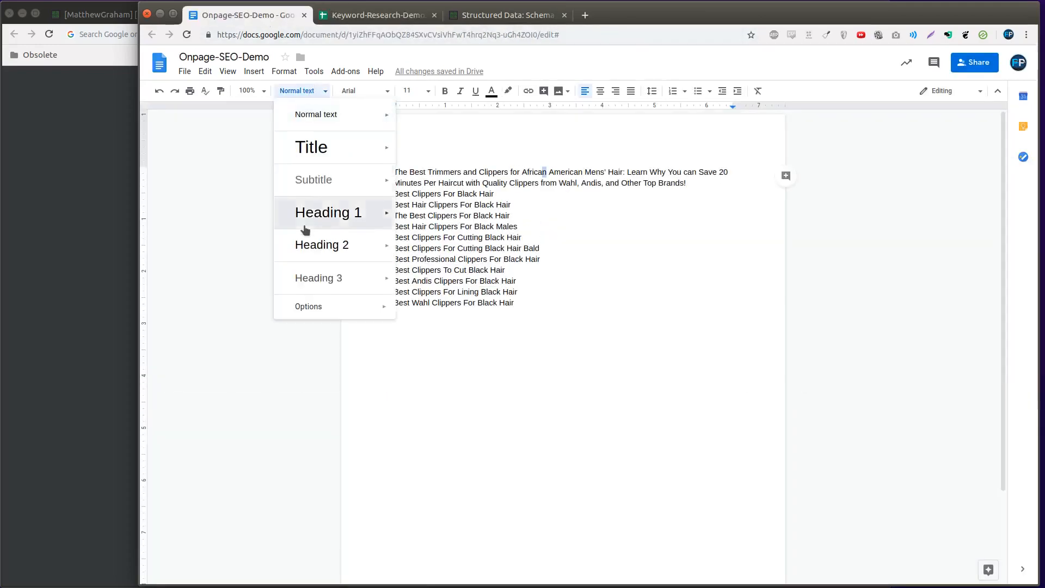
left_click(305, 230)
left_click(725, 230)
left_click(530, 126)
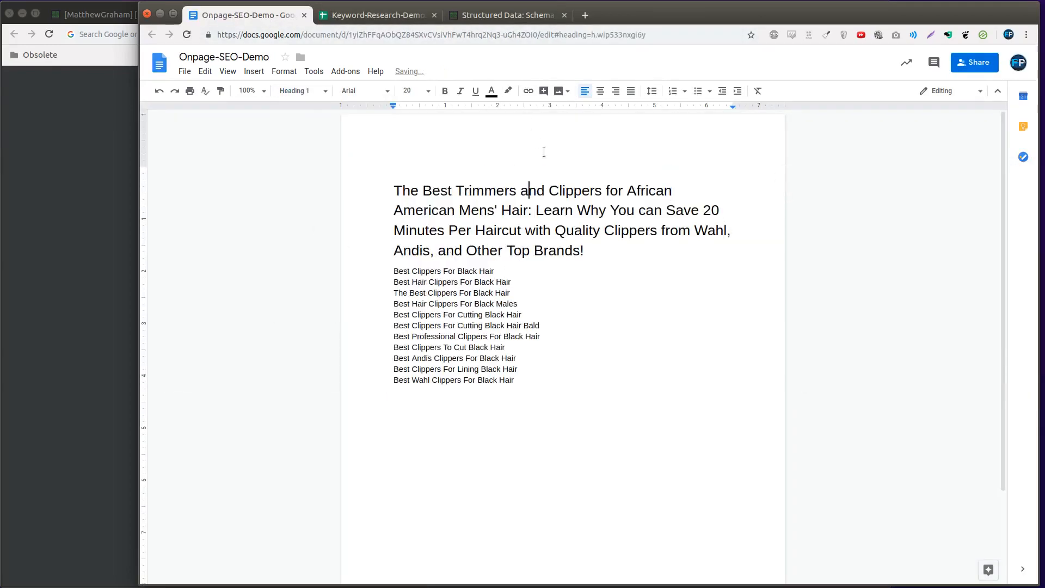
left_click(604, 250)
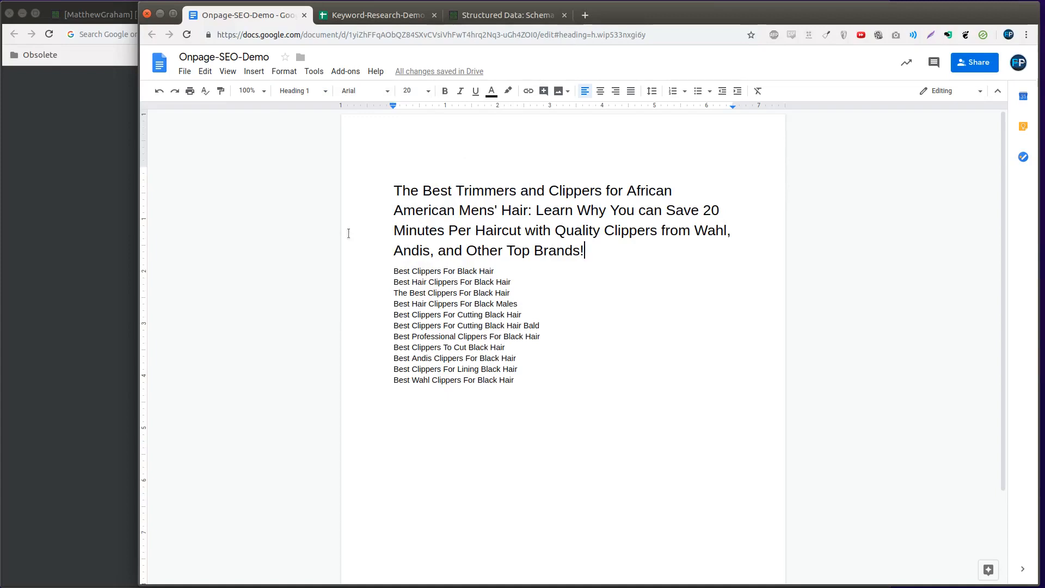
left_click(348, 276)
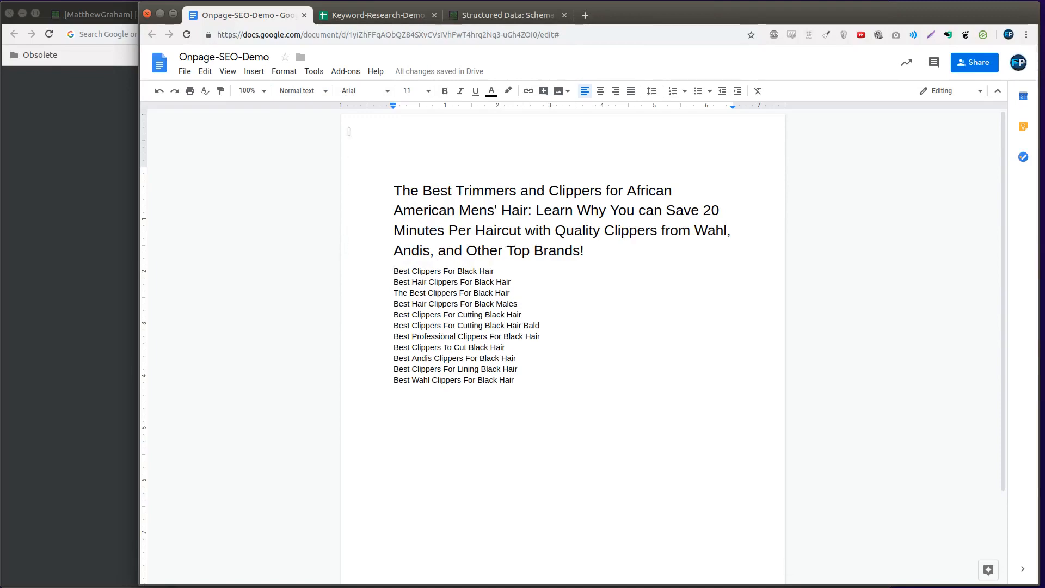
left_click(350, 146)
left_click(349, 250)
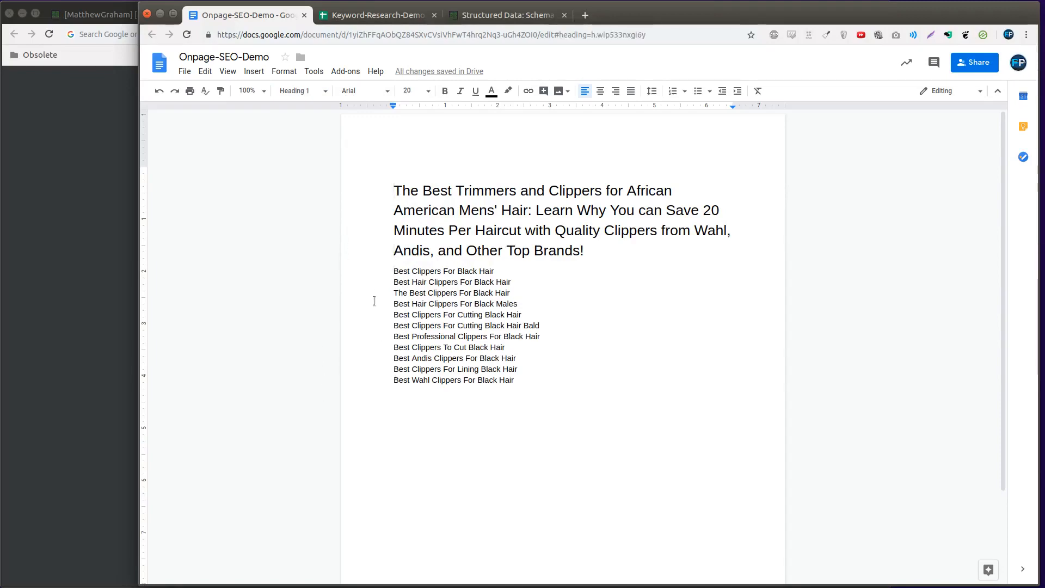
left_click(373, 269)
scroll(380, 333, "down", 2)
scroll(381, 333, "up", 2)
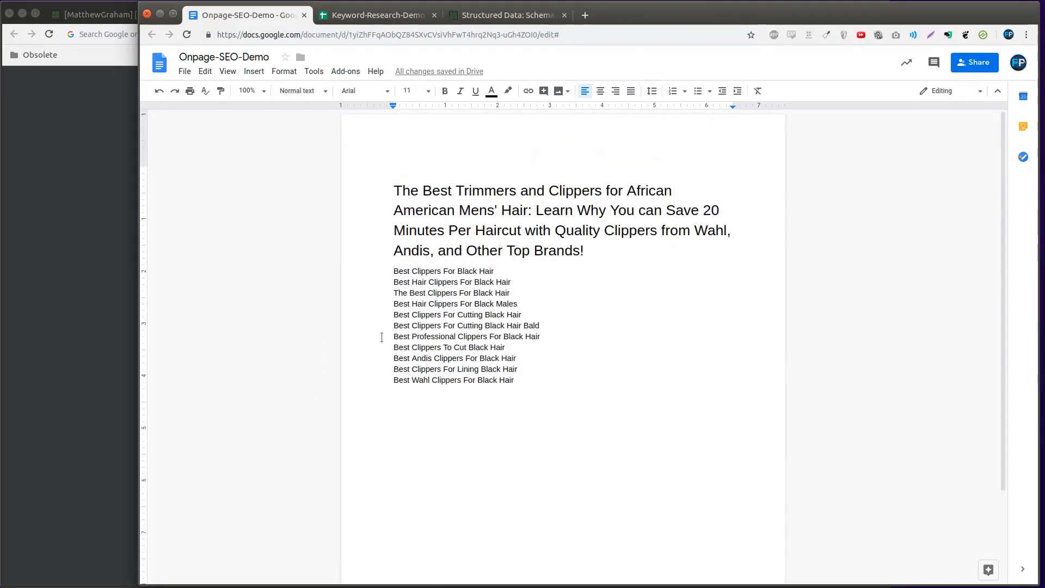
scroll(380, 333, "down", 1)
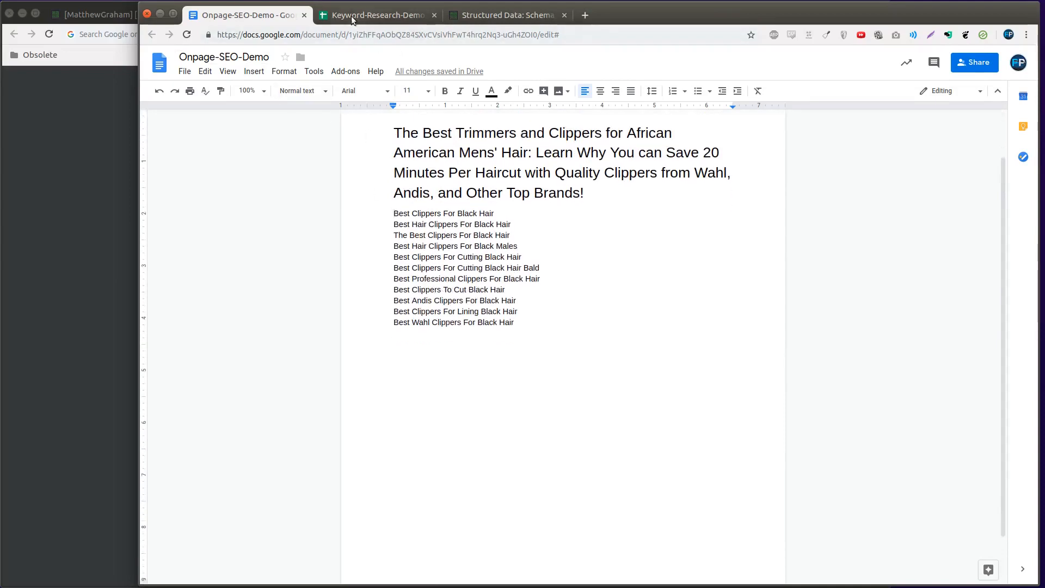
Switch to the Keyword-Research-Demo spreadsheet and examine which keywords in column A belong together as heading topics
left_click(430, 19)
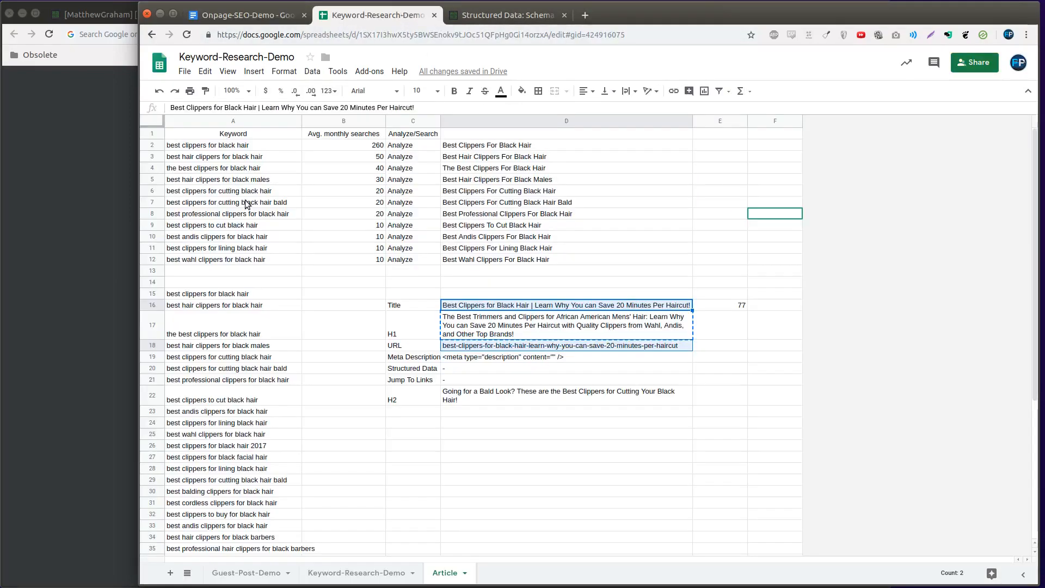
left_click(369, 146)
left_click(267, 145)
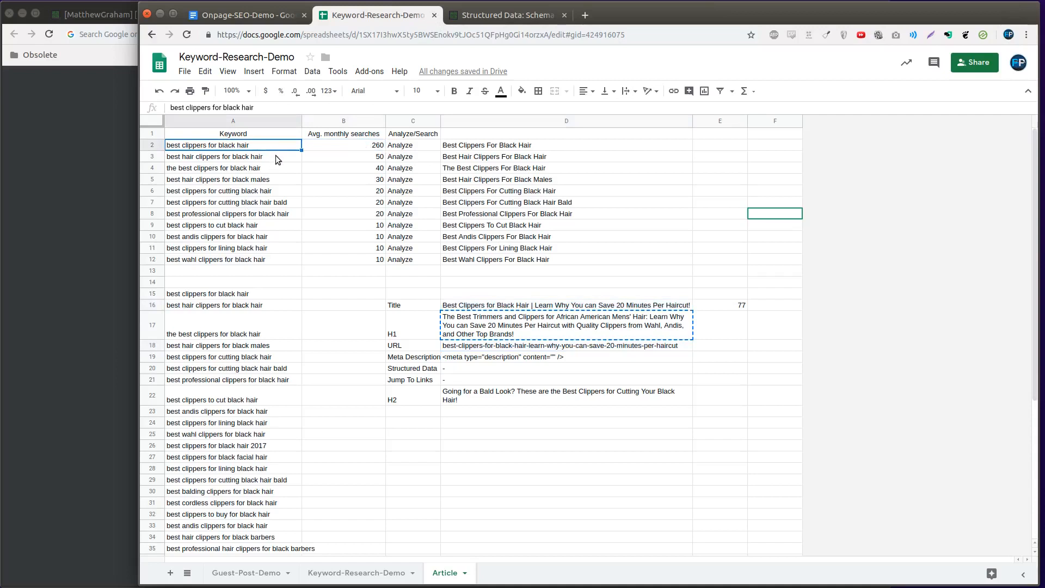
mouse_move(275, 157)
left_mouse_down()
mouse_move(276, 175)
mouse_move(278, 159)
left_mouse_up()
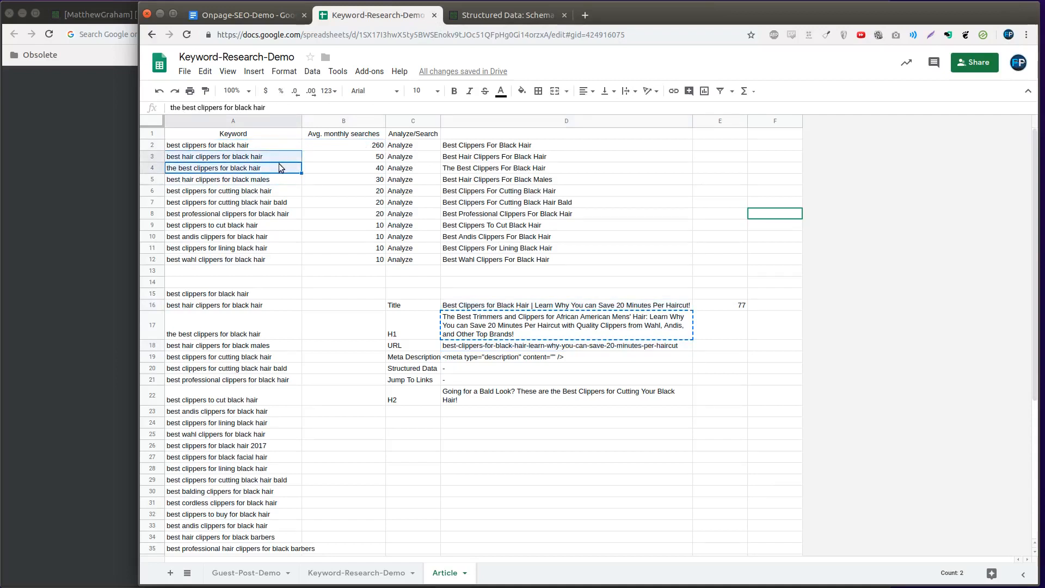
left_click(276, 179)
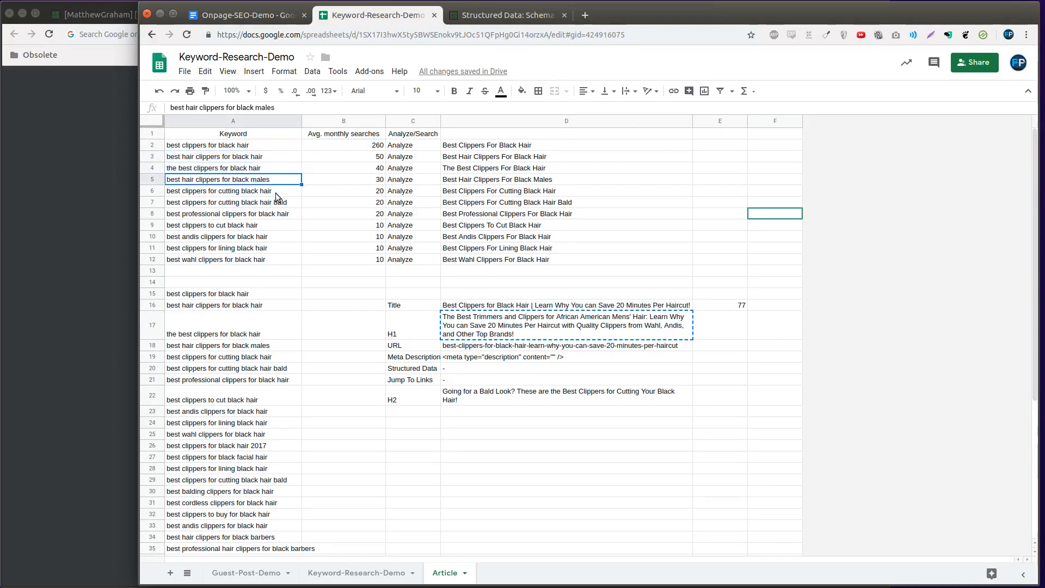
mouse_move(275, 192)
left_mouse_down()
mouse_move(275, 175)
mouse_move(273, 196)
left_mouse_up()
left_click(274, 158, "ctrl")
key("ctrl+c")
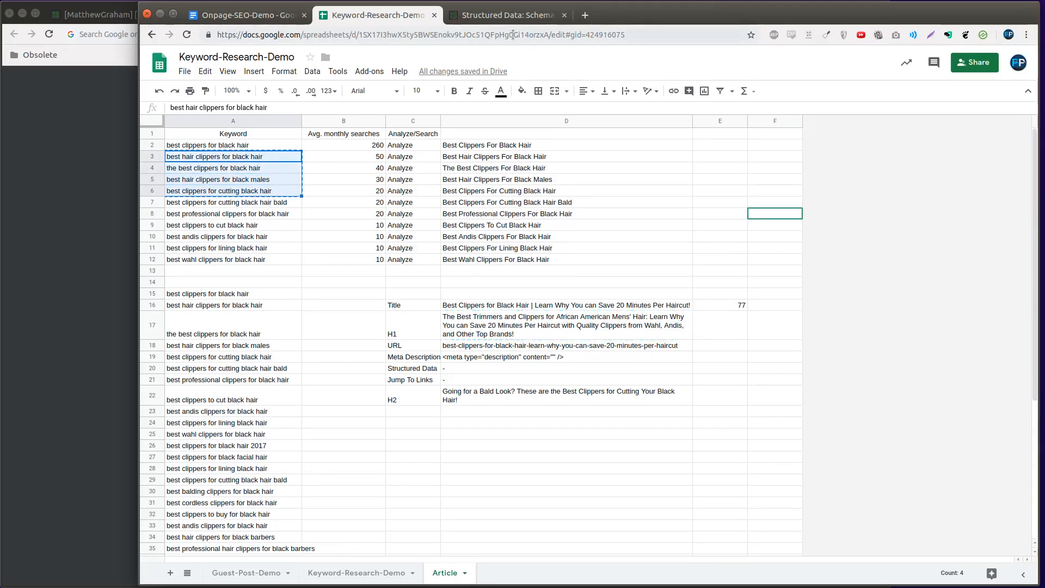
left_click_drag(283, 206, 281, 260)
left_click_drag(278, 201, 278, 158)
In Onpage-SEO-Demo, set off the two "Best Clippers For Cutting Black Hair" keyword lines with blank lines above and below them
left_click(254, 15)
key("Return")
key("Return")
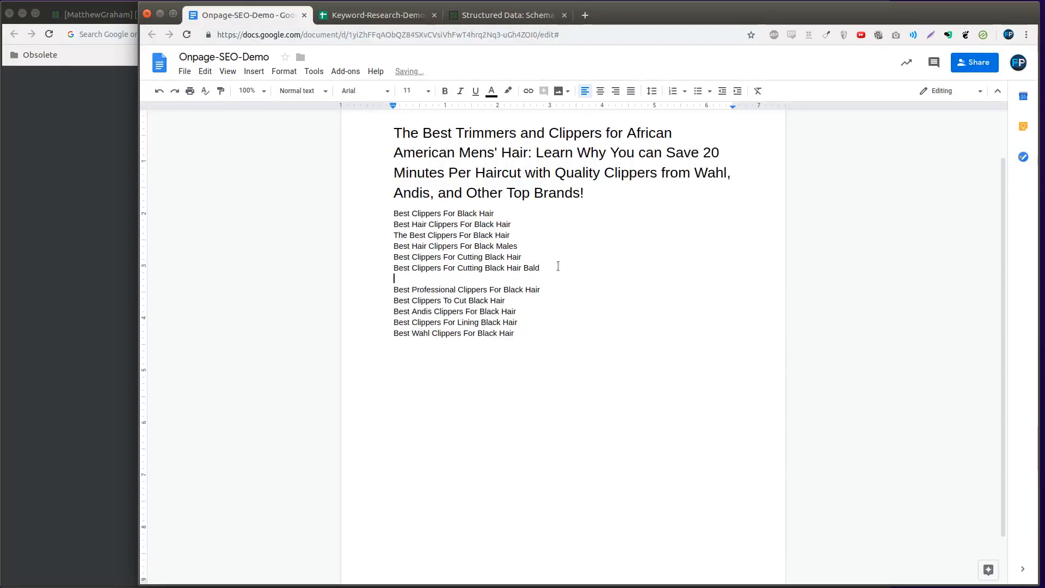
key("Up")
key("Up")
key("Up")
key("Return")
key("Up")
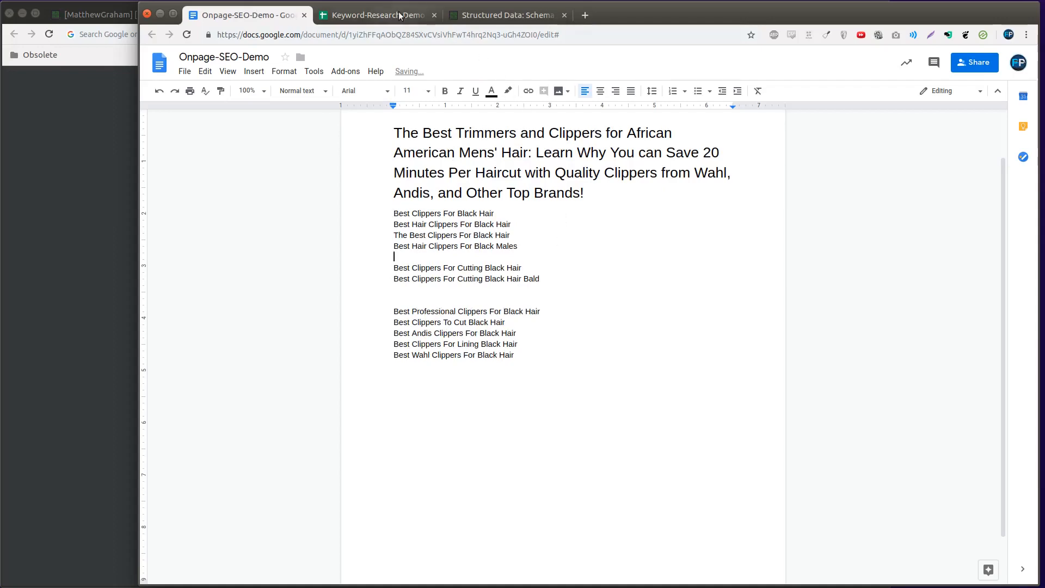
Copy the H2 text from cell D22 of Keyword-Research-Demo and paste it below the "Best Clippers For Cutting Black Hair Bald" line
left_click(378, 16)
left_click(540, 387)
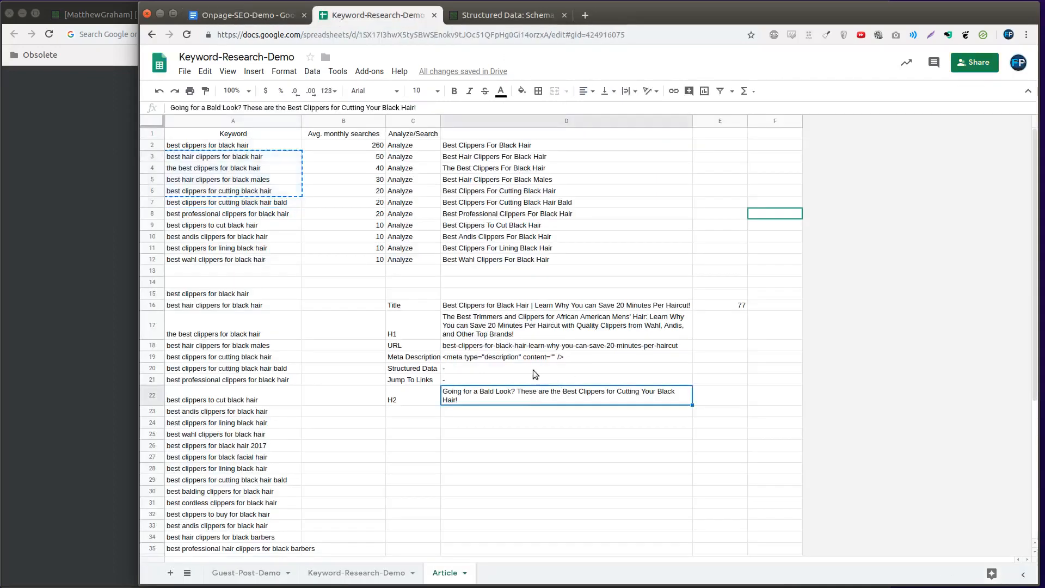
left_click(282, 15)
left_click(403, 288)
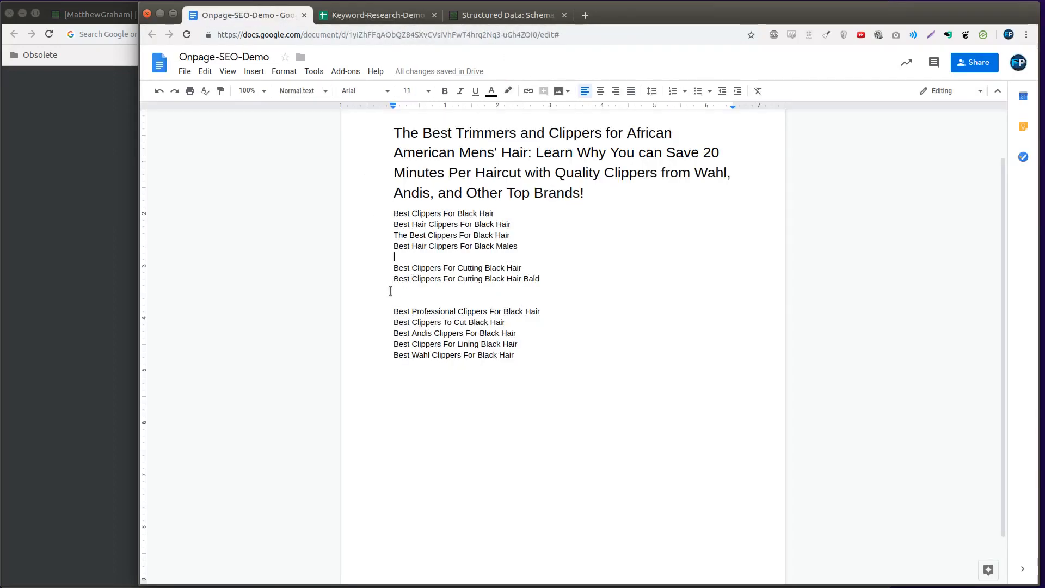
key("ctrl+v")
key("Return")
key("Up")
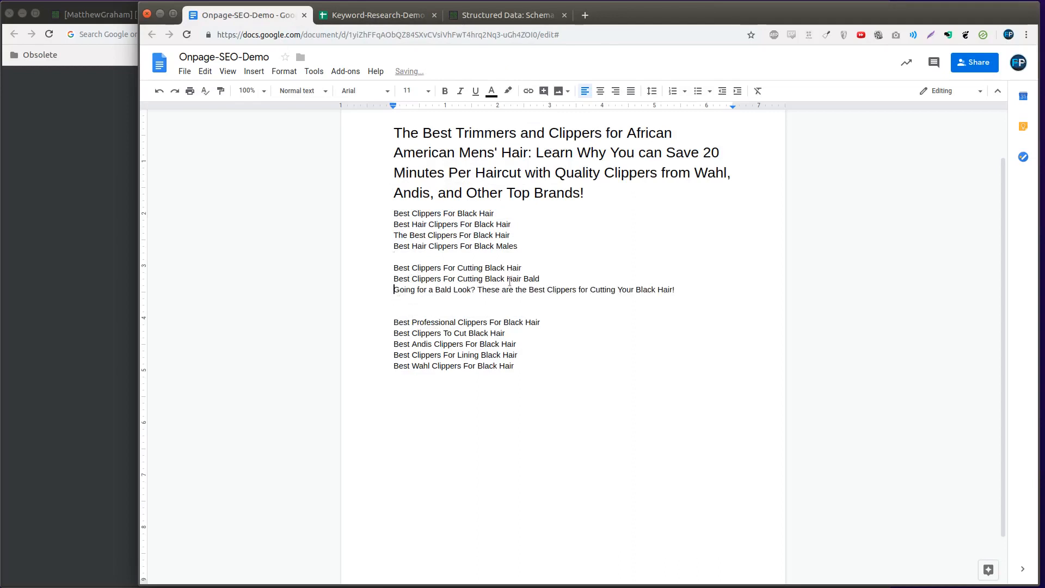
Delete the two "Best Clippers For Cutting Black Hair" keyword lines and the leftover empty line above the "Going for a Bald Look?" text
key("shift+Up")
key("shift+Up")
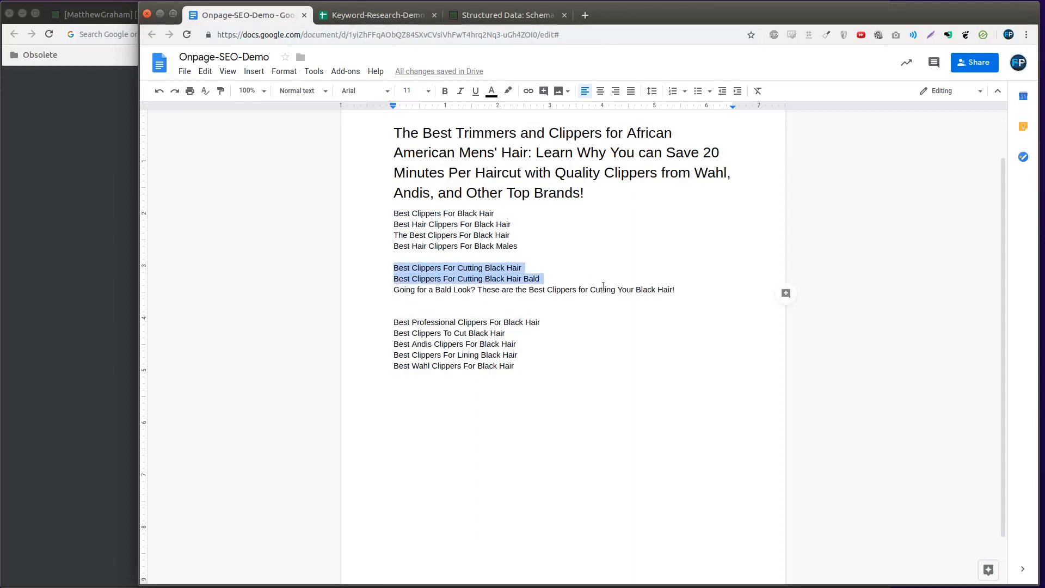
triple_click(603, 288)
left_click_drag(593, 278, 347, 267)
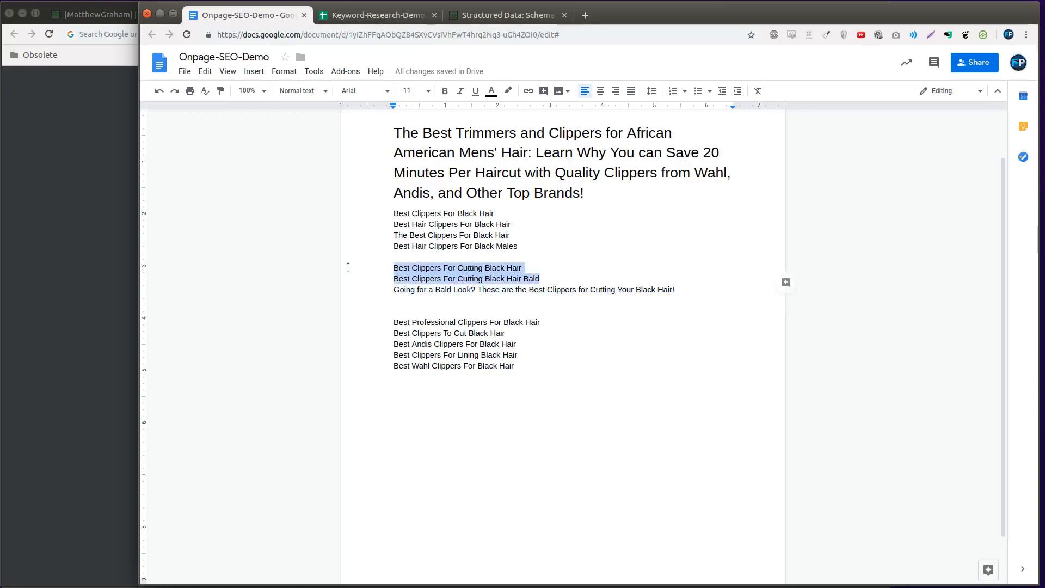
key("BackSpace")
key("ctrl+z")
left_click(519, 270)
left_click(508, 282)
left_click_drag(540, 280, 381, 278)
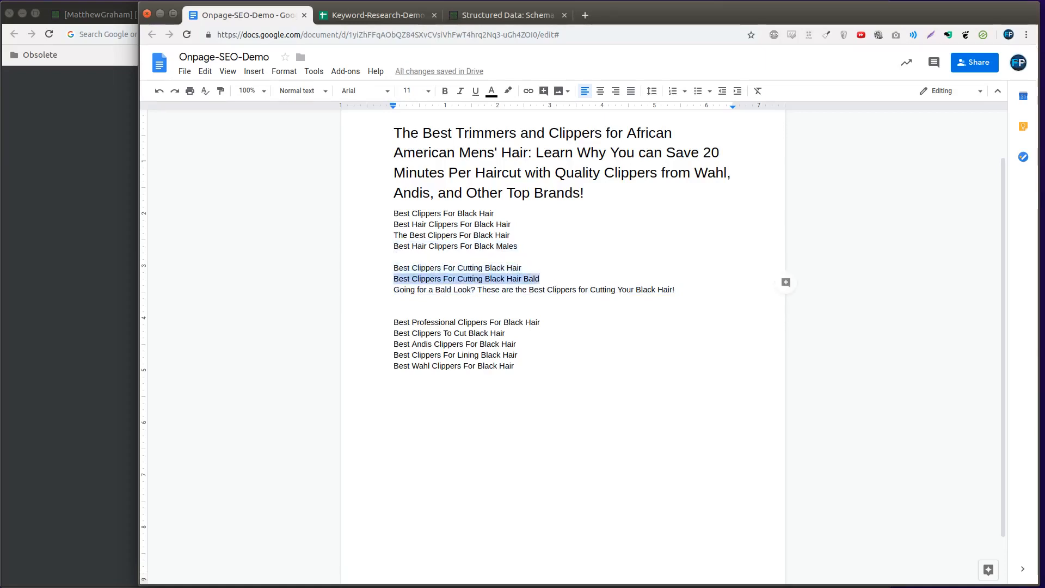
key("shift+Up")
key("BackSpace")
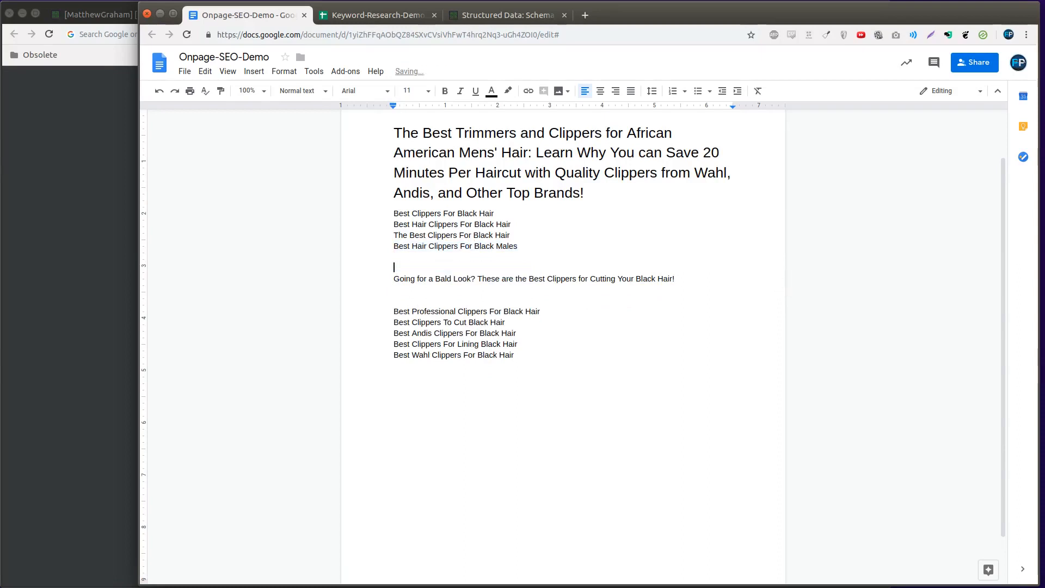
key("Delete")
Add a "[]" placeholder line below the "Going for a Bald Look?" text and style that text as Heading 2
key("Down")
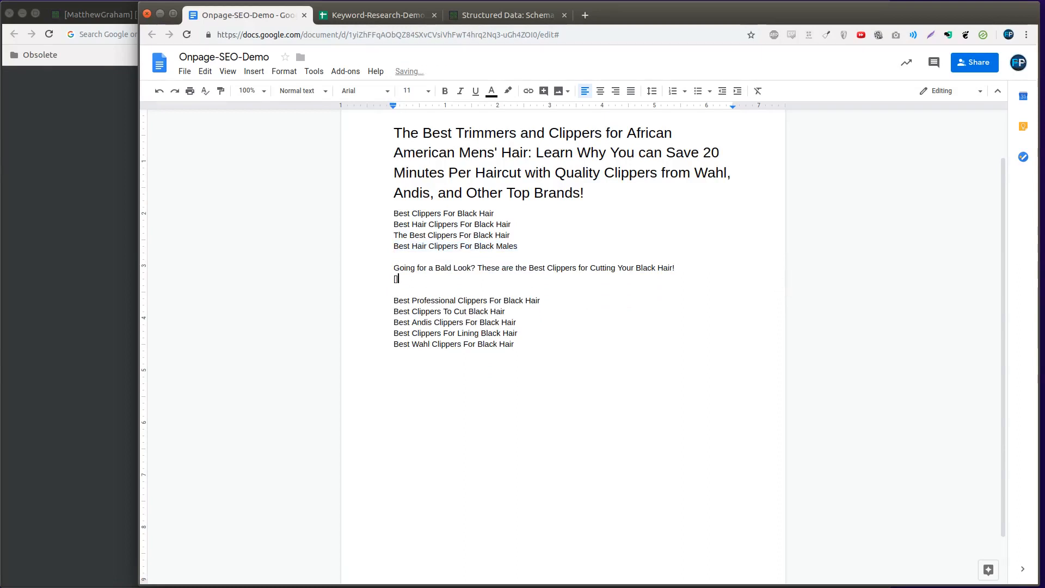
key("Up")
left_click(296, 91)
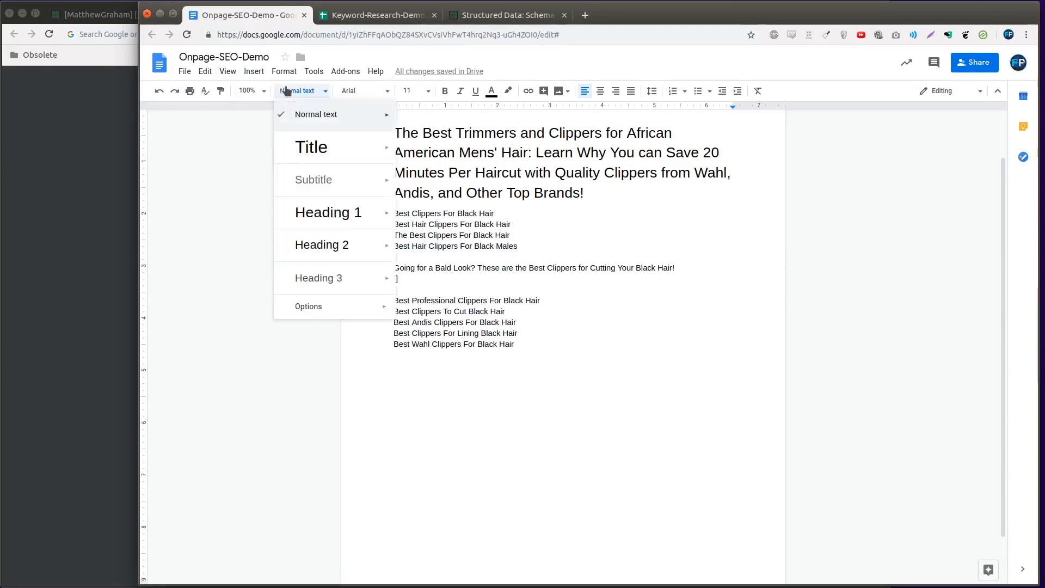
left_click(297, 243)
Style the "Best Clippers For Black Hair" line directly under the title as Heading 2
key("Up")
key("Up")
key("Up")
key("Up")
key("Up")
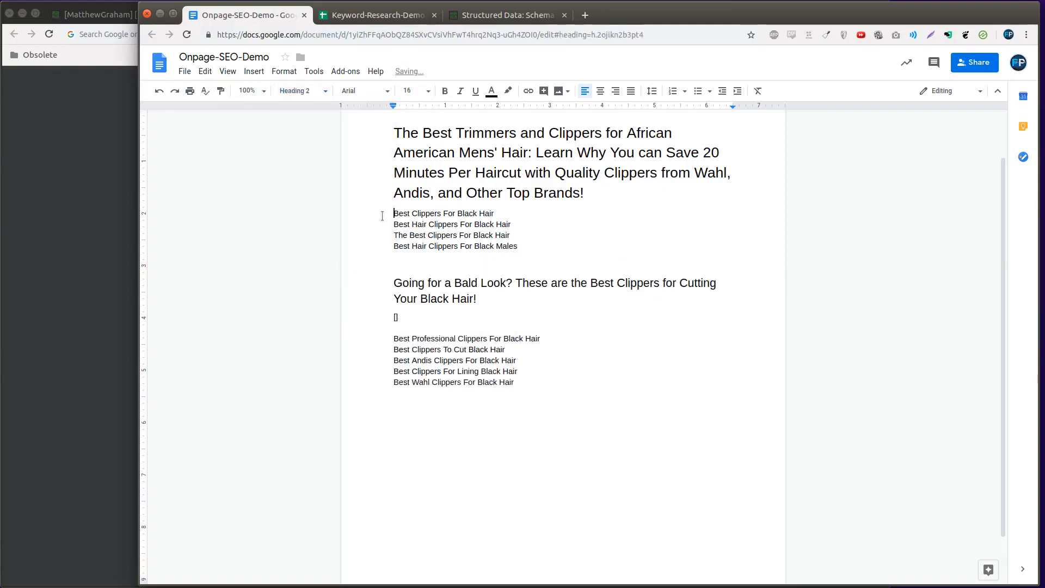
key("ctrl+alt+2")
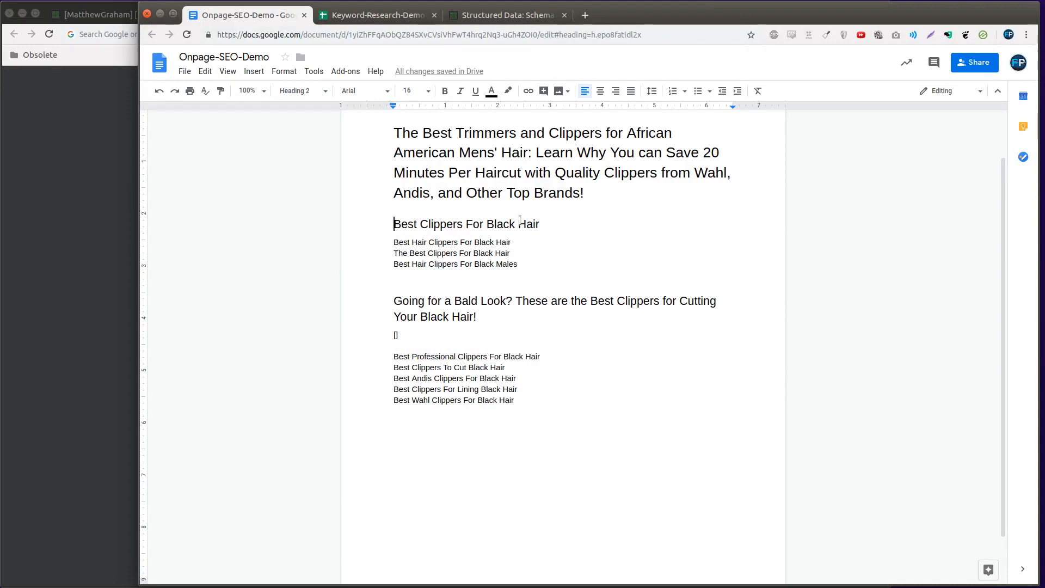
Delete the "Best Clippers For Black Hair" heading line directly under the title
scroll(392, 165, "up", 2)
triple_click(497, 280)
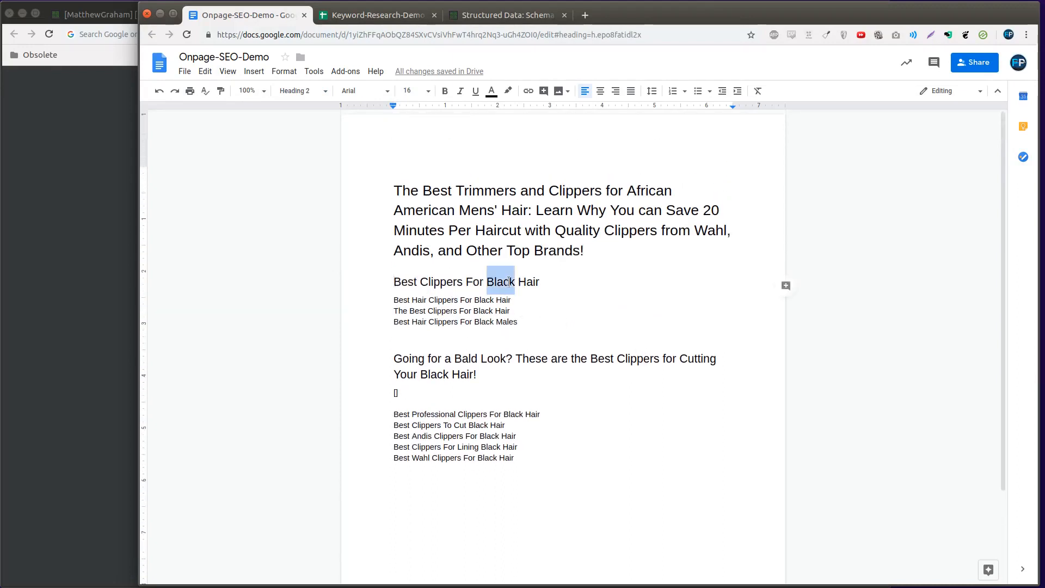
key("ctrl+alt+0")
key("BackSpace")
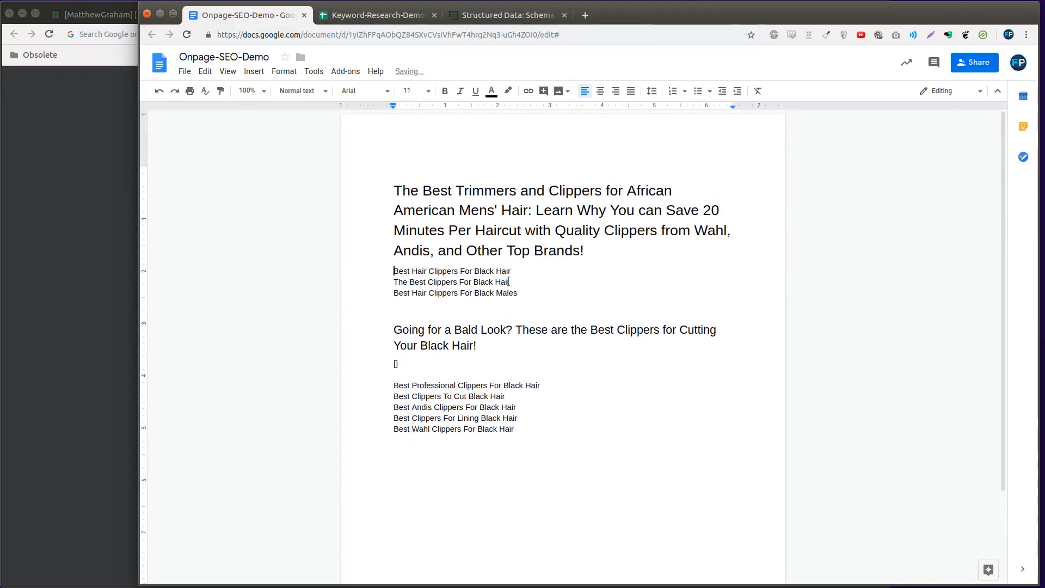
Move the word "The" from the second keyword line to the start of "Best Hair Clippers For Black Hair"
double_click(538, 280)
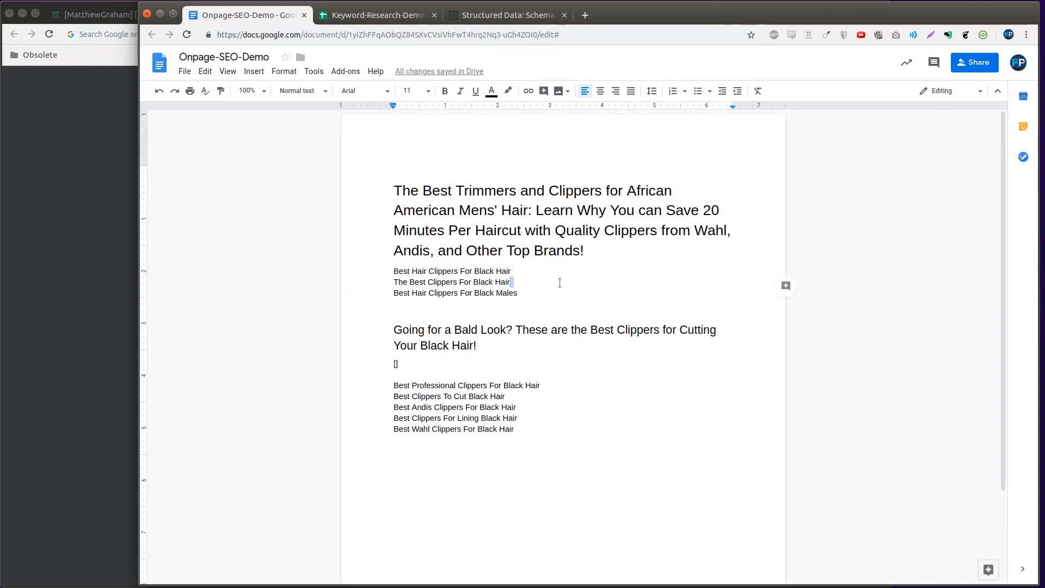
left_click(537, 286)
double_click(399, 281)
key("ctrl+x")
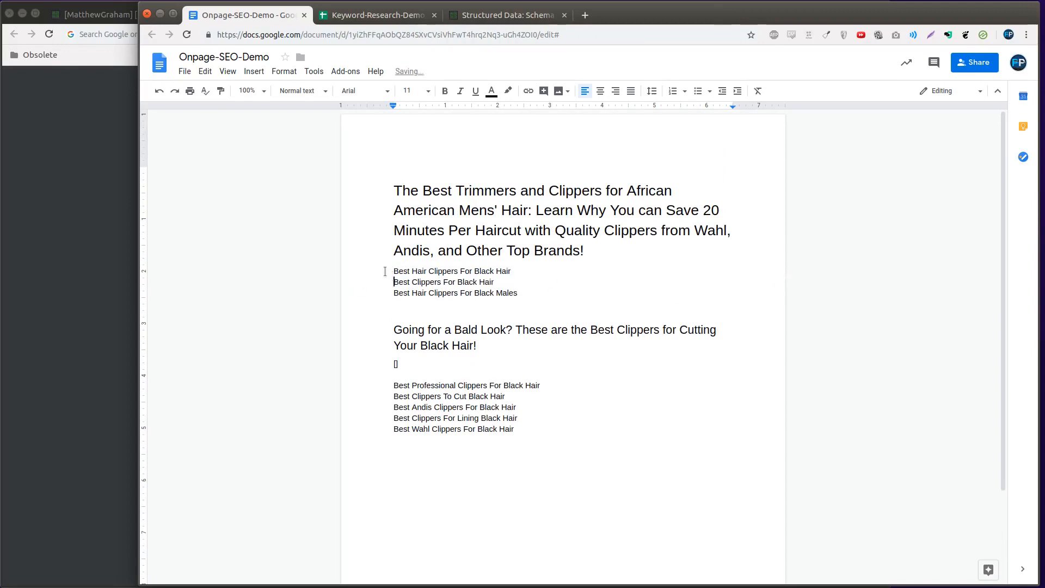
left_click(385, 273)
key("ctrl+v")
Replace the "Best Clippers For Black Hair" line under "The Best Hair Clippers For Black Hair" with an empty line
triple_click(384, 285)
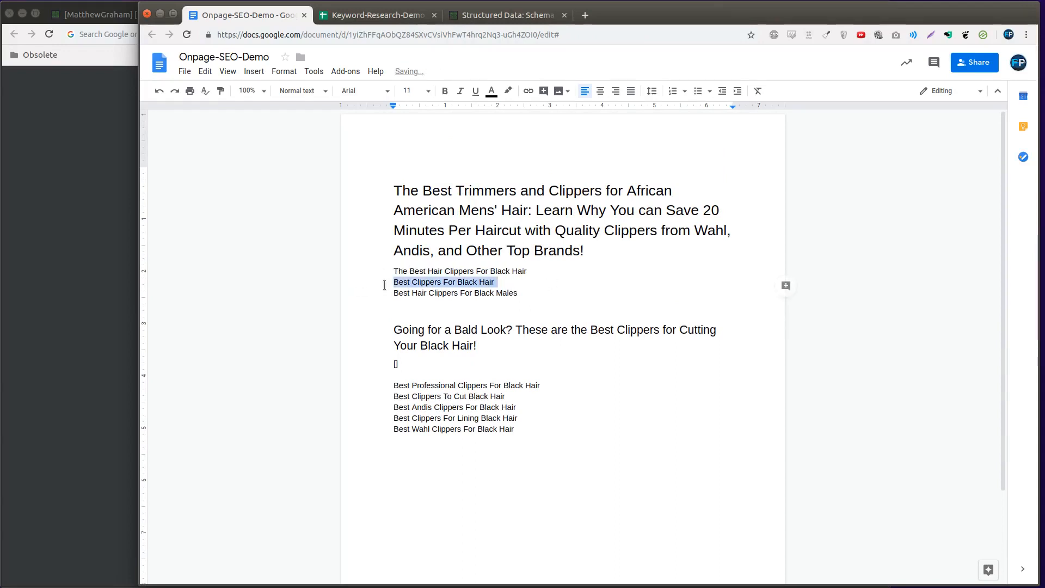
key("Delete")
key("Return")
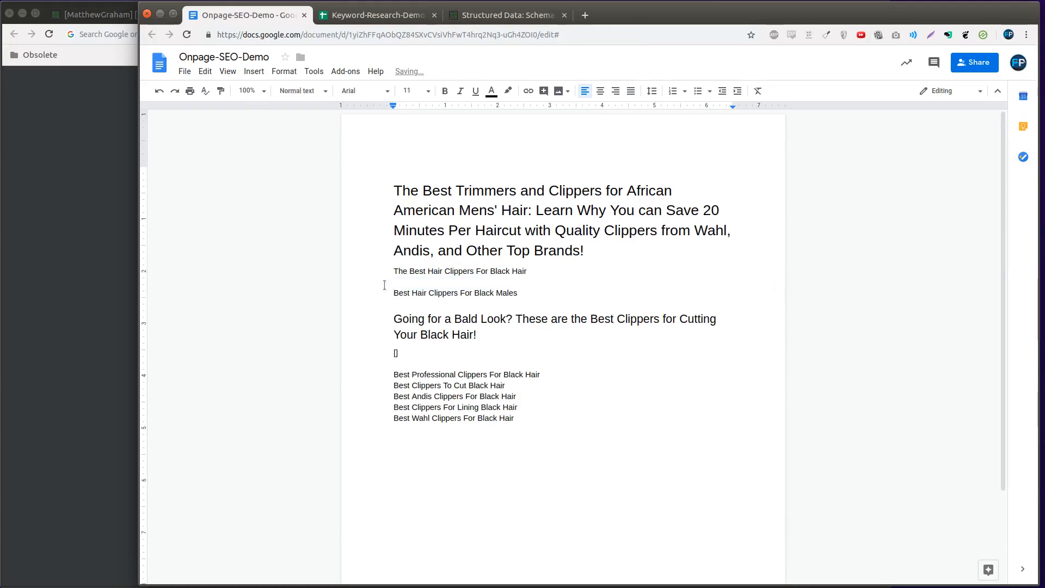
Move the "Best Hair Clippers For Black Males" line below the Bald Look section's placeholder, set off by empty lines
double_click(400, 291)
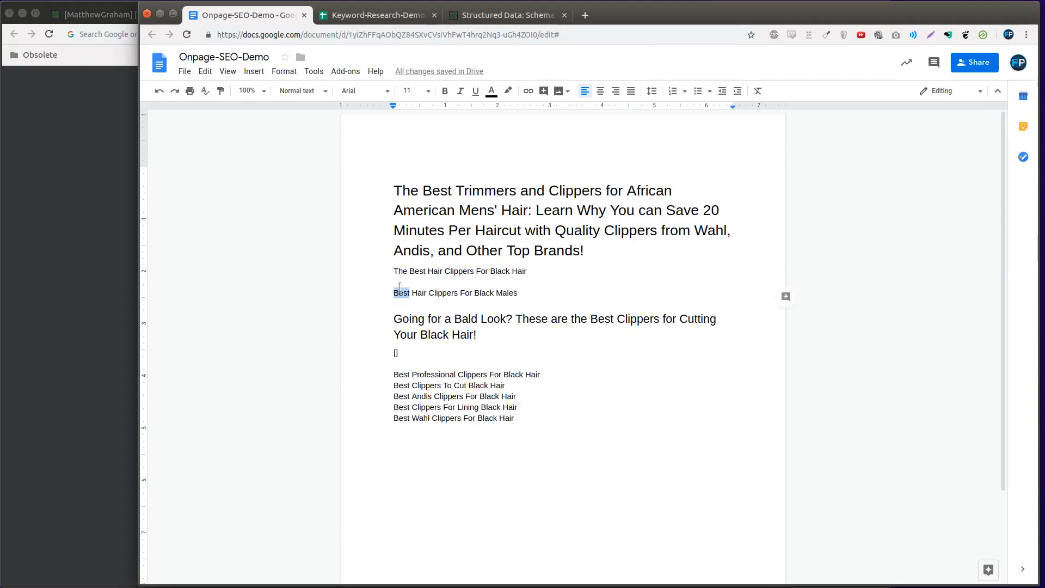
triple_click(400, 288)
key("Delete")
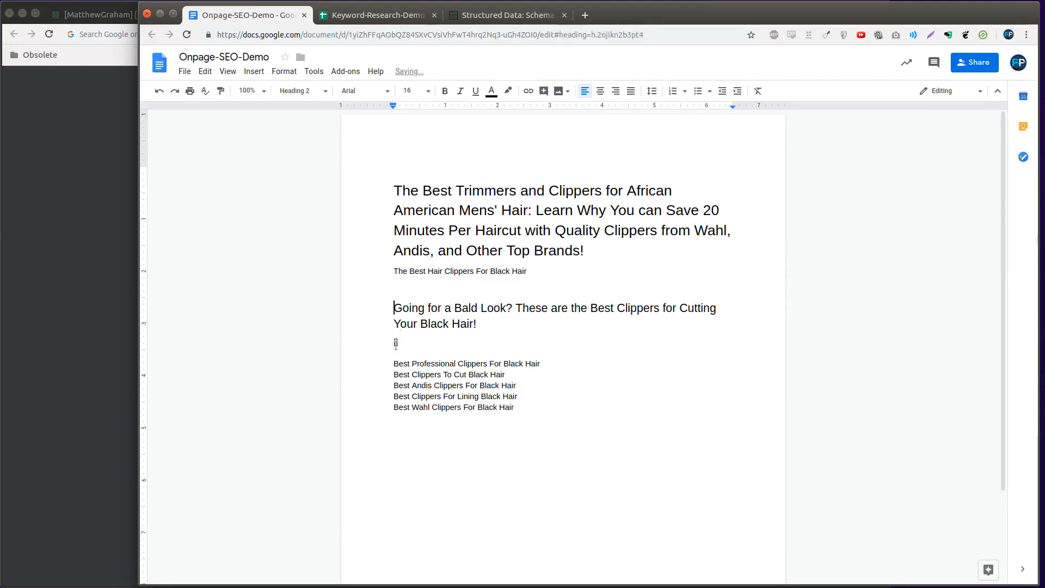
left_click(396, 344)
key("Down")
key("Return")
key("Return")
key("Return")
key("Up")
key("Up")
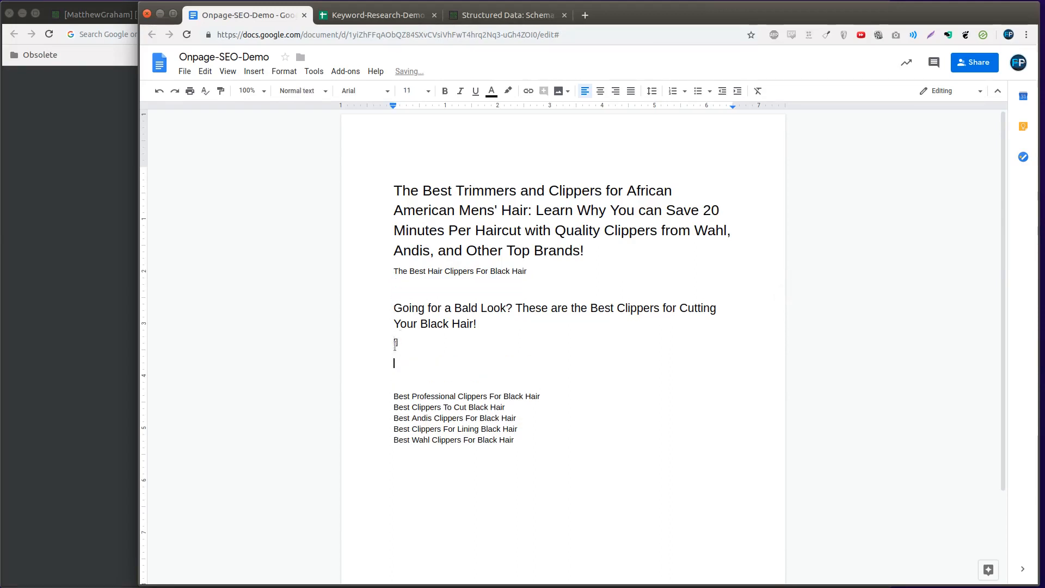
key("ctrl+v")
Add a "[]" placeholder below "The Best Hair Clippers For Black Hair" and prefix that line with "Our Top 10 Picks for"
left_click(420, 283)
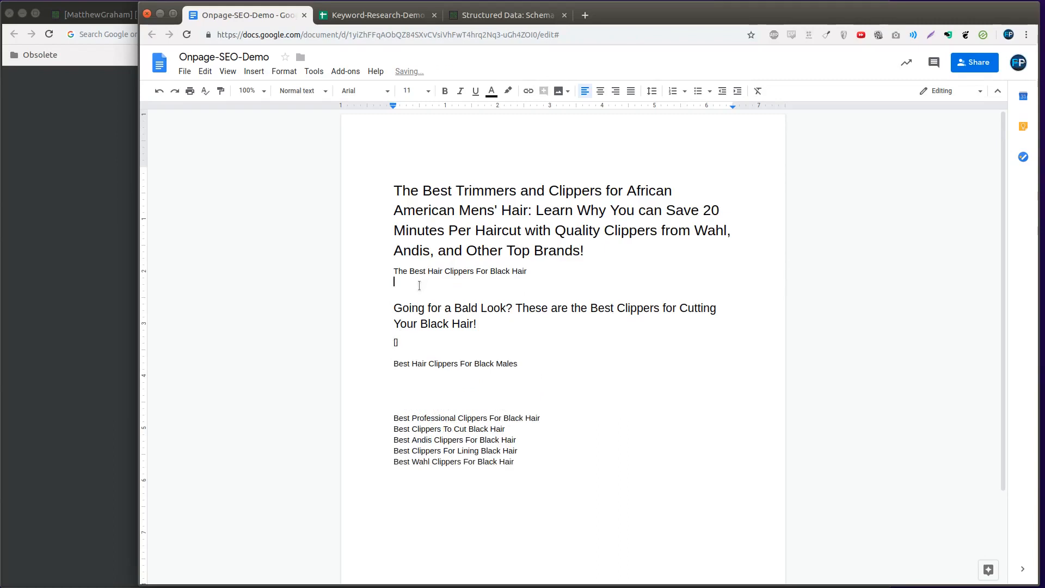
key("ctrl+v")
key("Up")
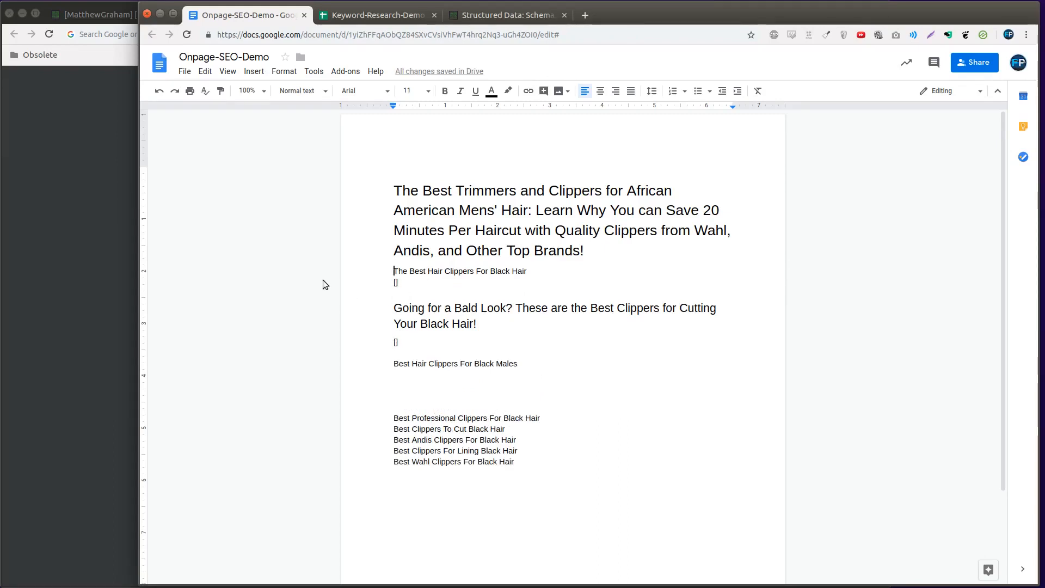
type("Looking for")
key("ctrl+BackSpace")
key("ctrl+BackSpace")
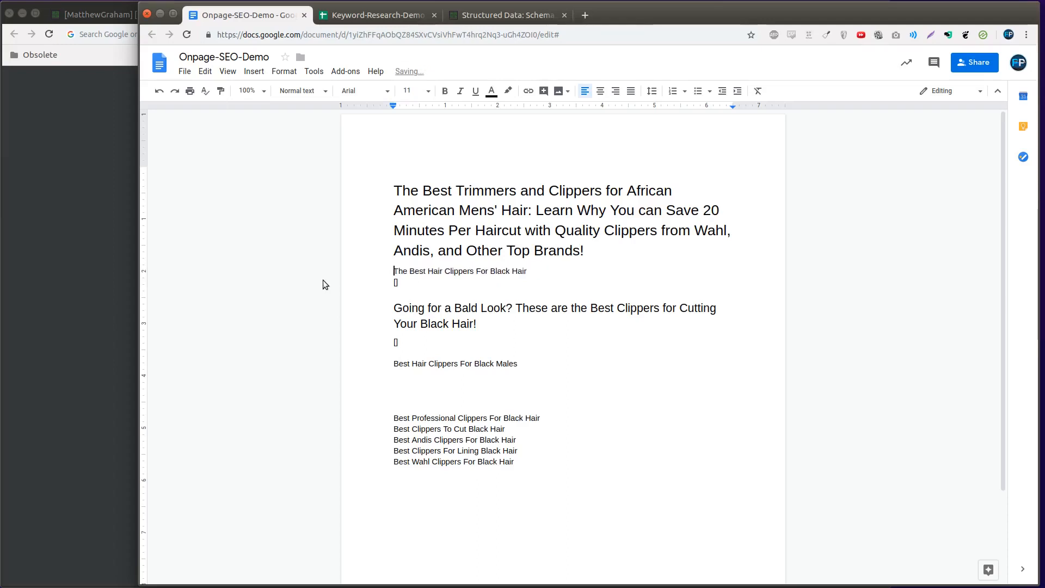
key("Down")
key("Down")
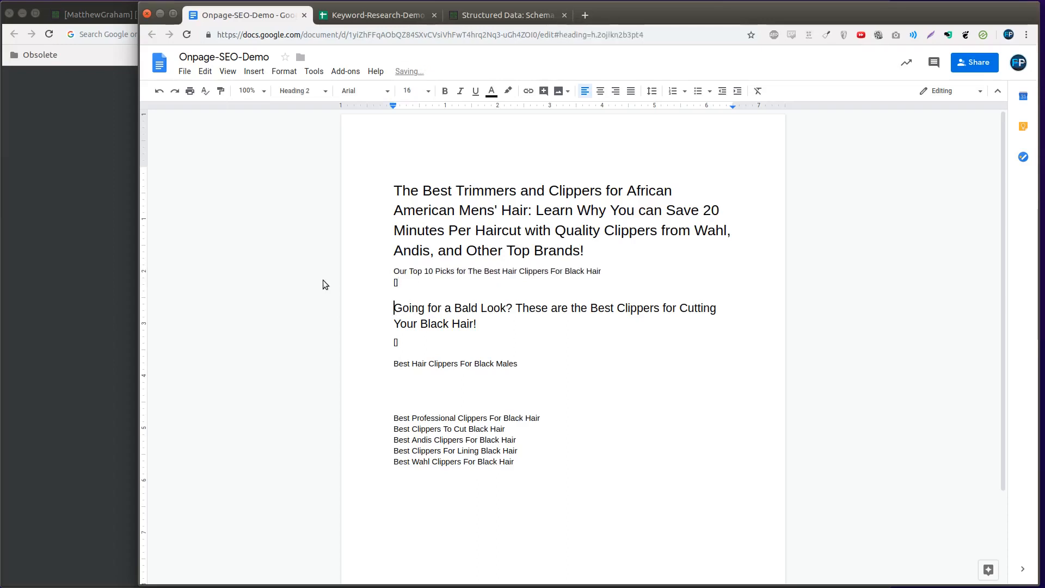
key("Up")
key("Up")
key("Return")
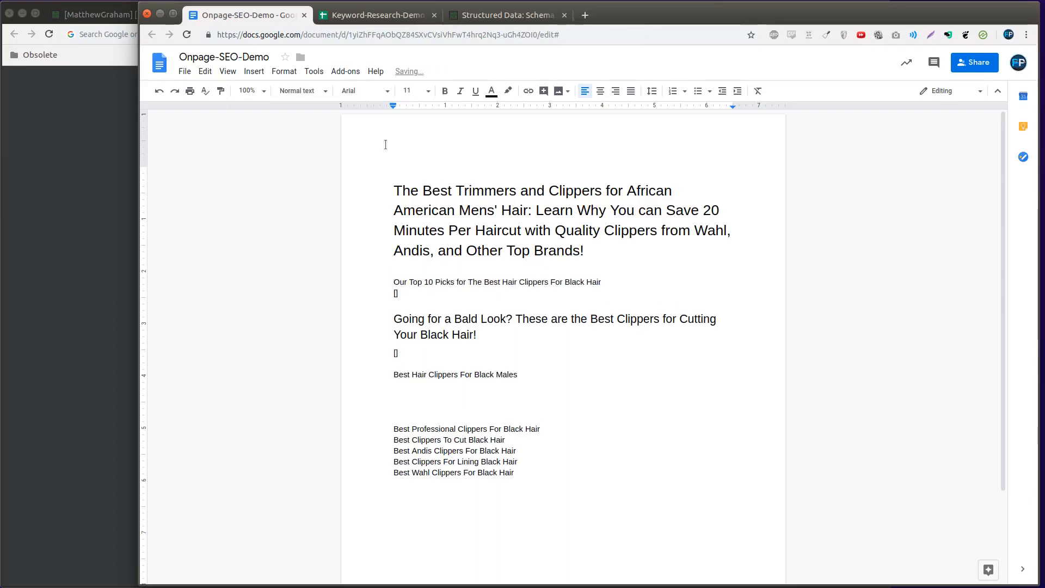
Insert an "Introduction" line under the title and style the "Our Top 10 Picks" line as Heading 2
key("Up")
type("Introduction")
key("Right")
left_click(302, 91)
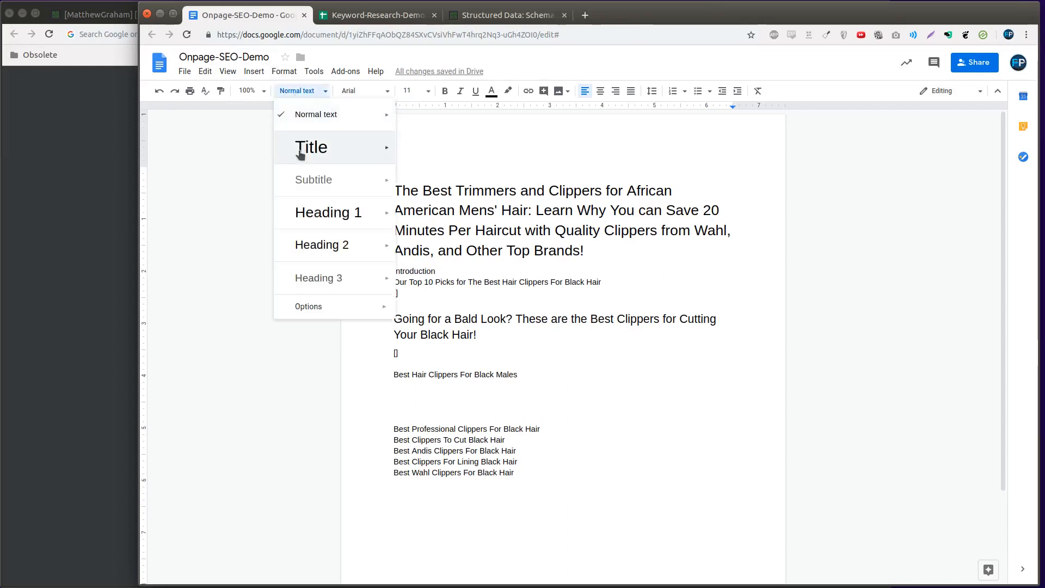
left_click(307, 243)
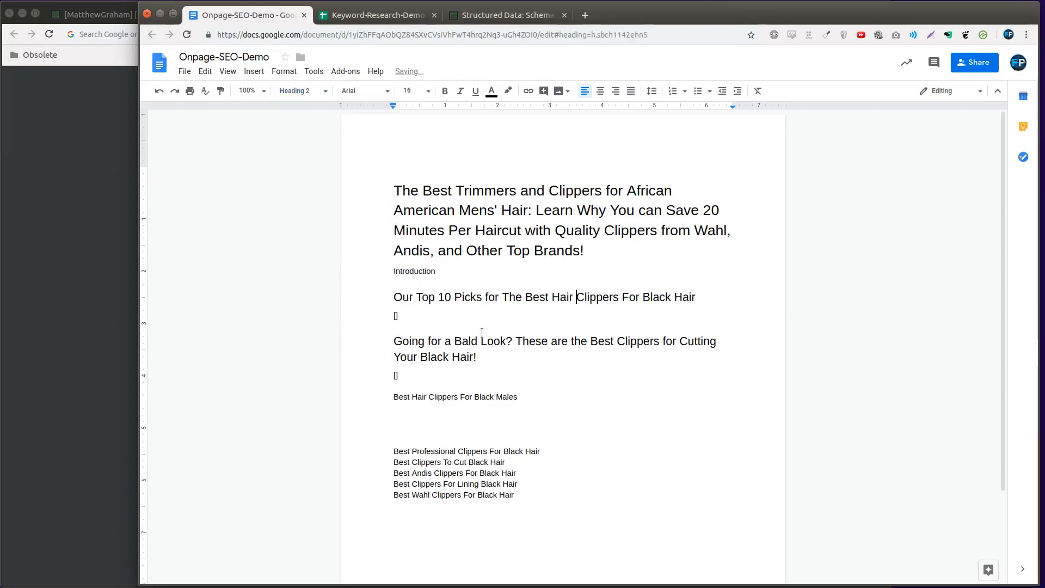
Replace the placeholder under the "Our Top 10 Picks" heading with the text "A S D F"
left_click(481, 315)
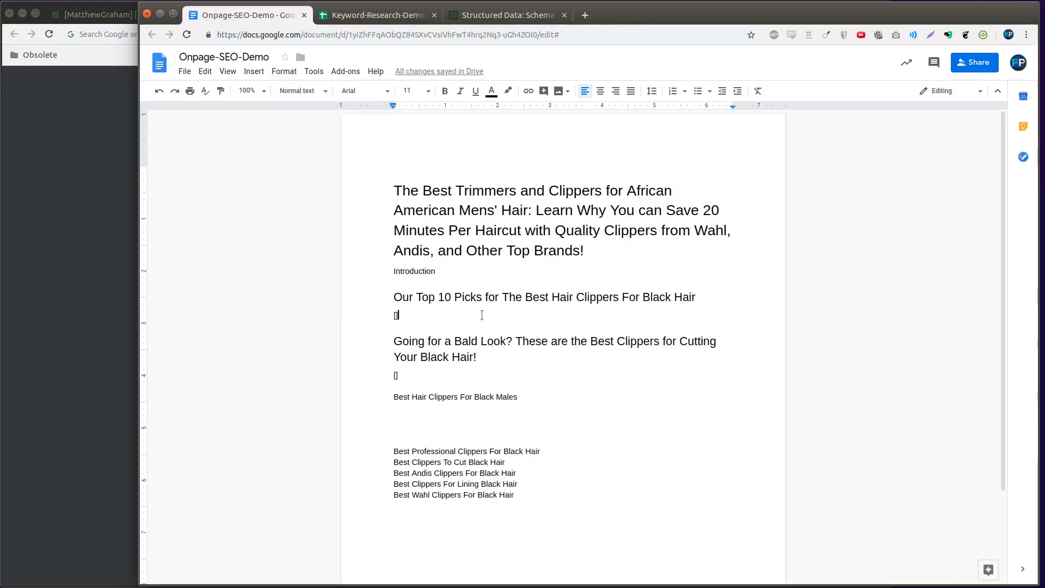
key("BackSpace")
type("A S D F")
key("Return")
key("Return")
key("BackSpace")
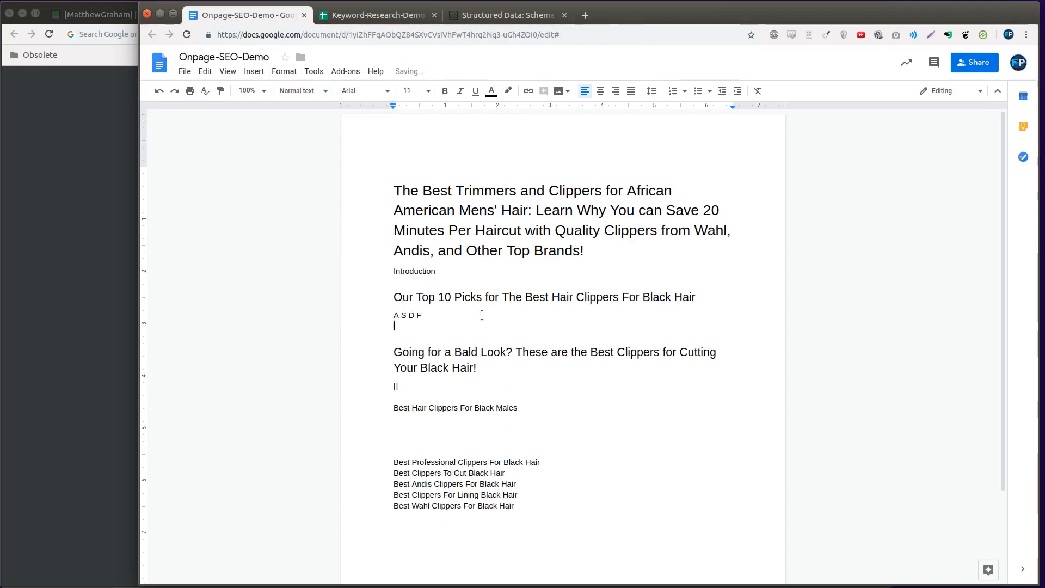
key("Delete")
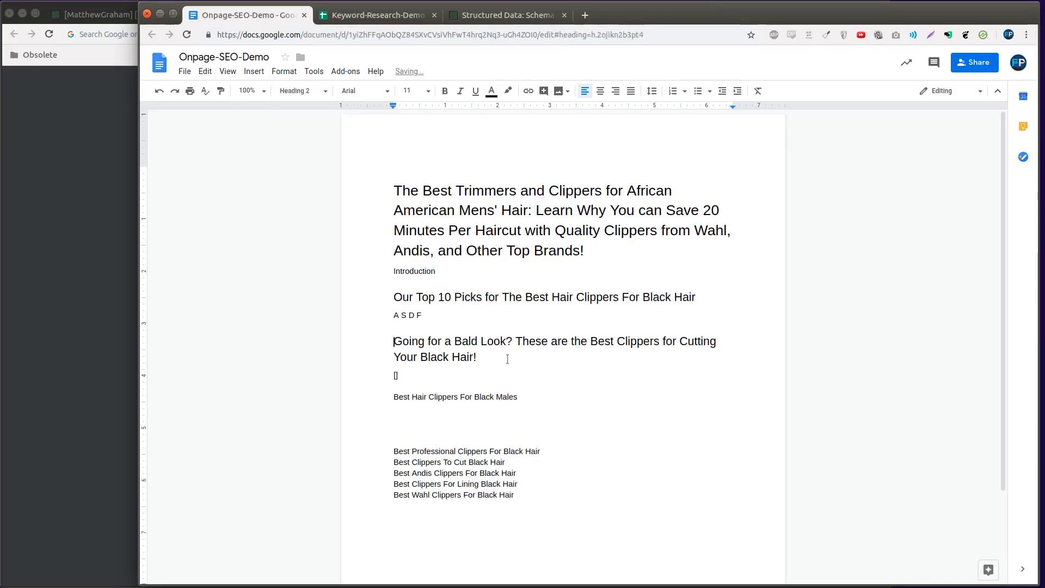
Insert "Bonus!" at the start of the "Going for a Bald Look?" heading in its heading formatting
type("Bo")
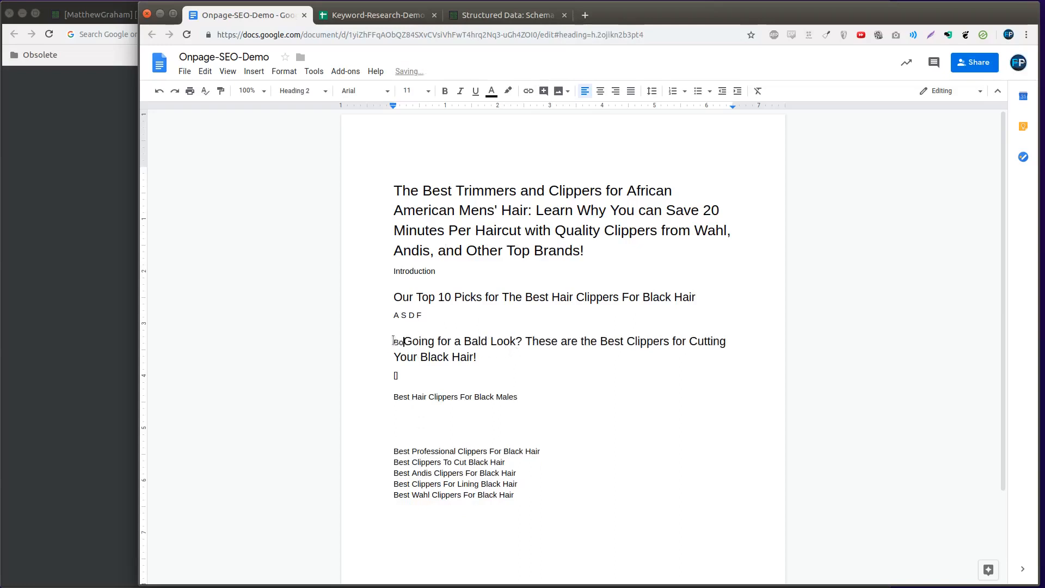
key("BackSpace")
key("BackSpace")
key("Right")
type("Bonus! H")
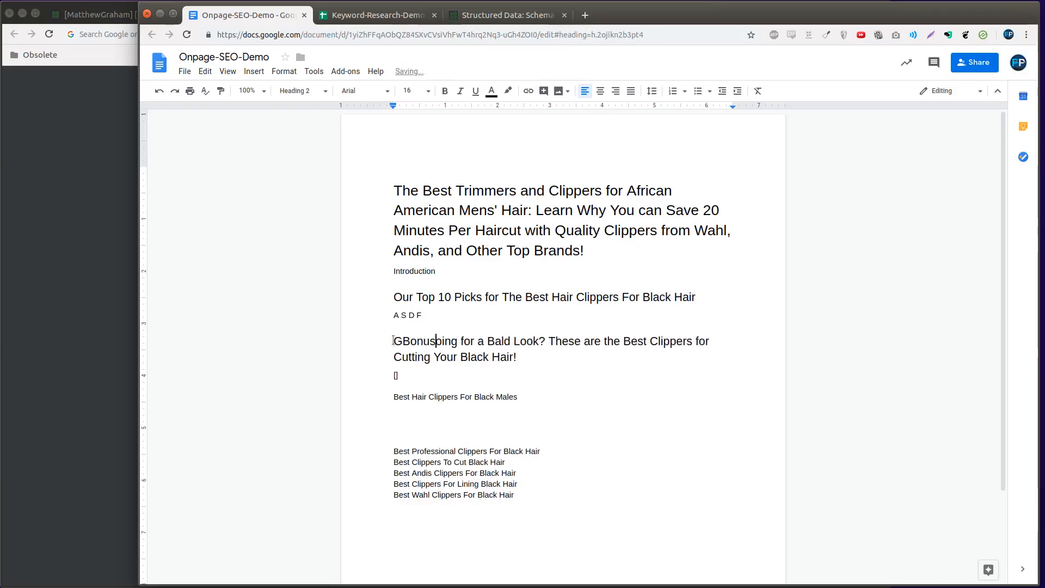
key("BackSpace")
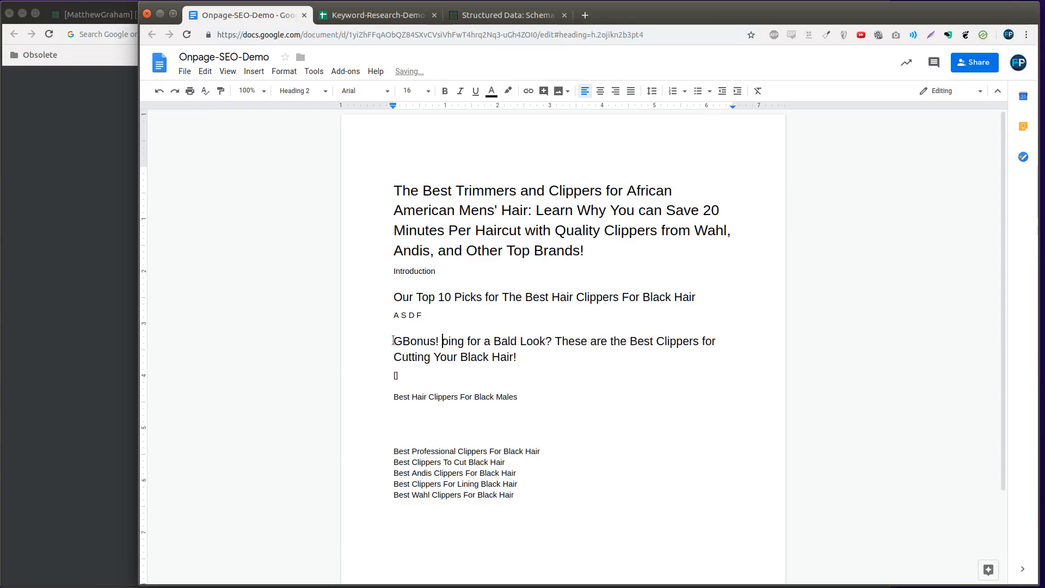
type("G")
left_click(393, 341)
key("Delete")
Add separate "Brand 1" and "Brand 2" lines below "A S D F" in the Top 10 Picks section
left_click(477, 315)
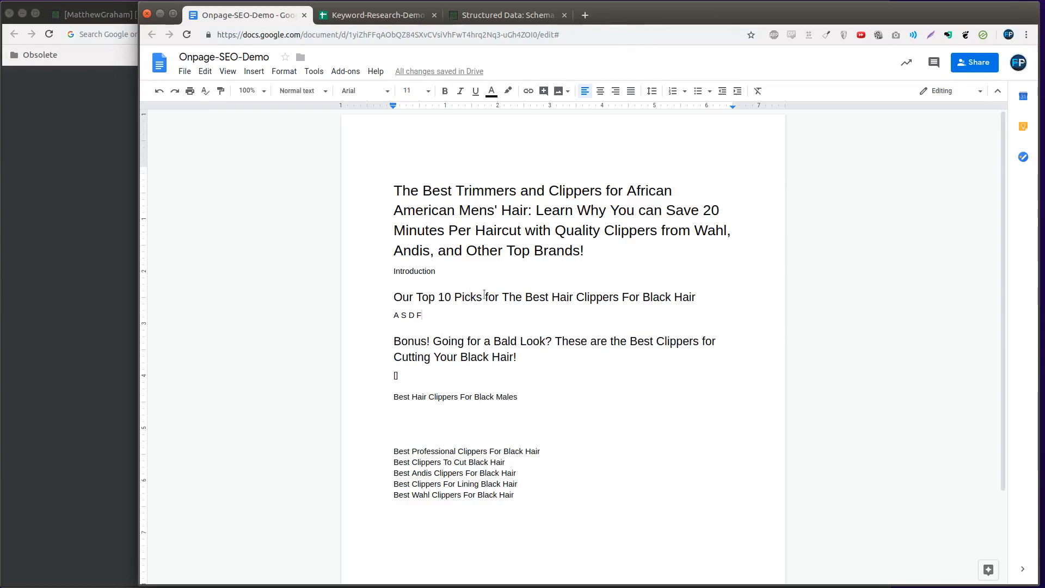
key("Return")
key("BackSpace")
key("BackSpace")
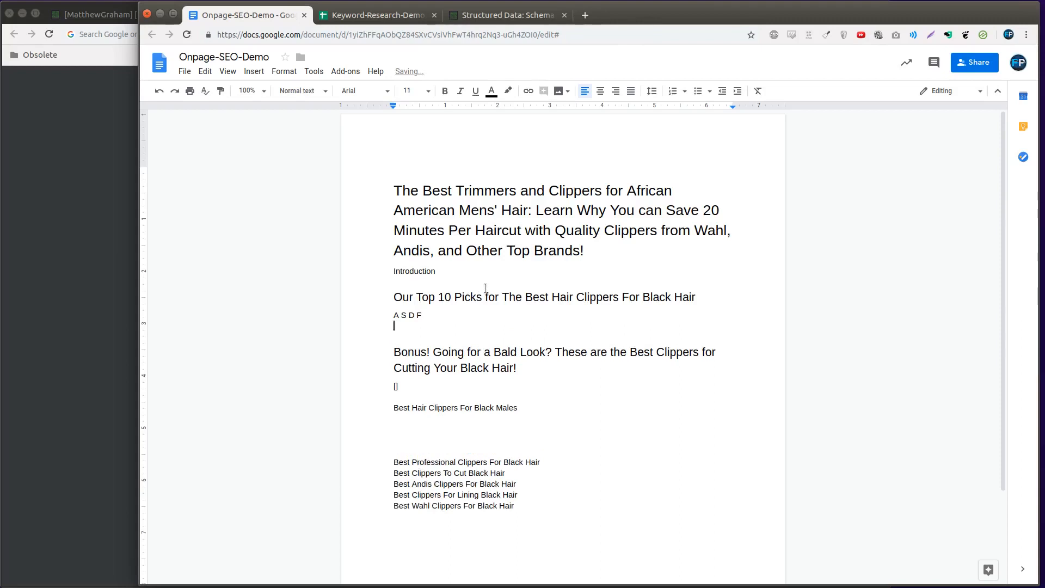
type("Brand 1")
key("Return")
key("Return")
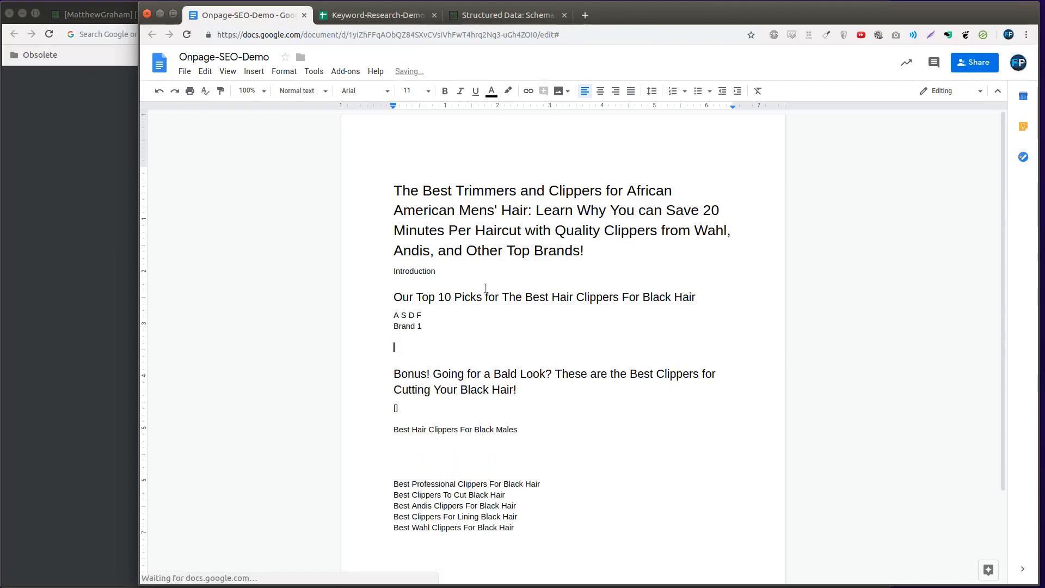
type("Brand 2")
key("Return")
Put a "[]" placeholder under each of the two brand lines and style "Brand 1" and "Brand 2" as Heading 3
key("Up")
key("Up")
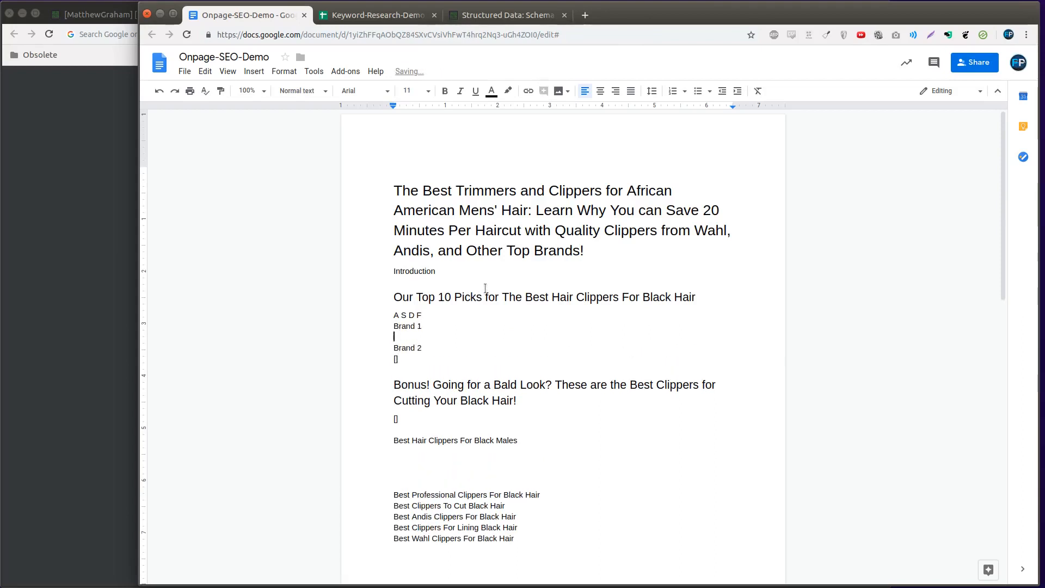
key("Up")
left_click(300, 90)
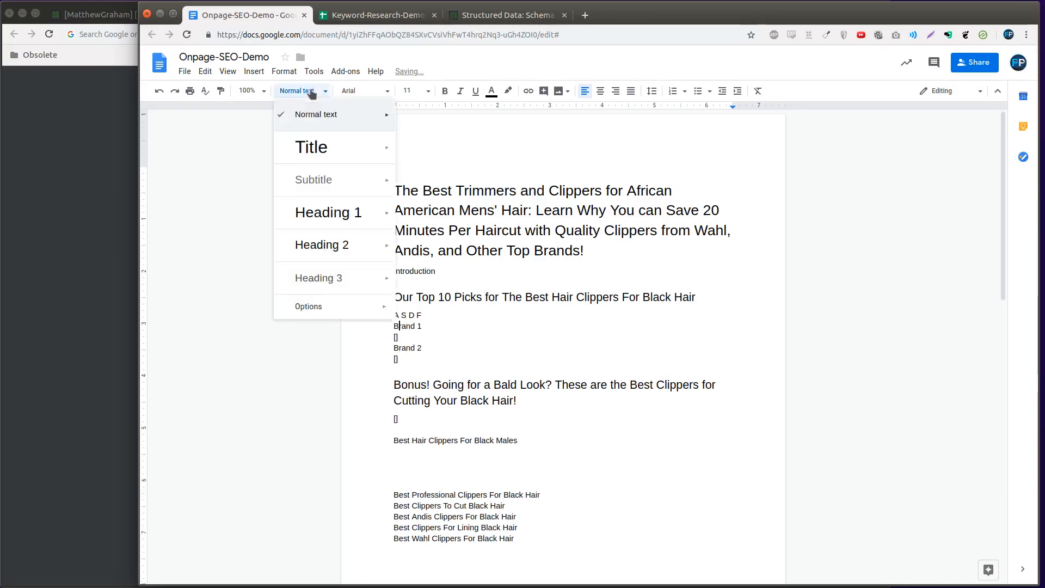
left_click(305, 276)
key("Down")
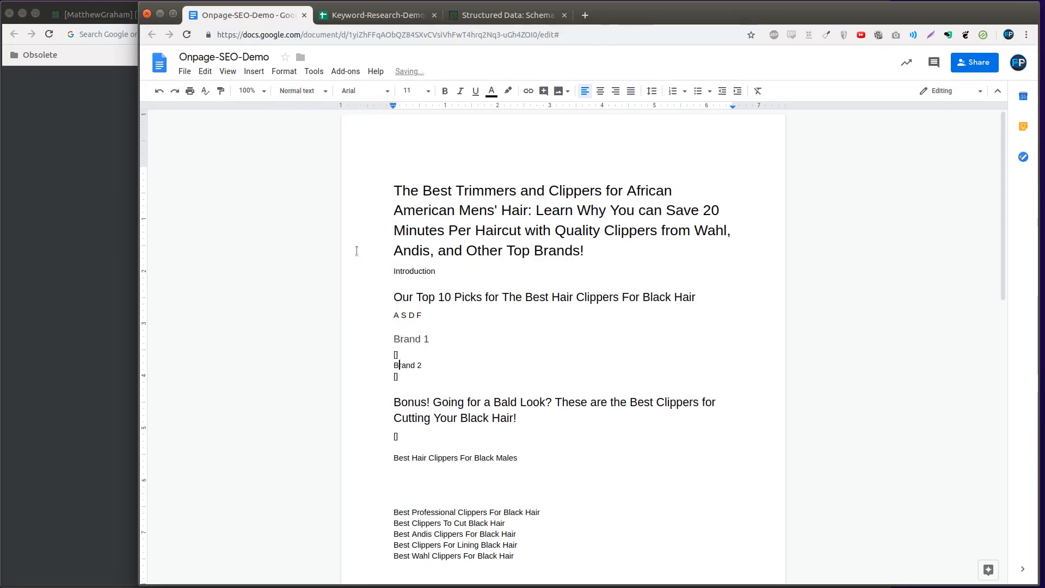
left_click(295, 92)
left_click(348, 279)
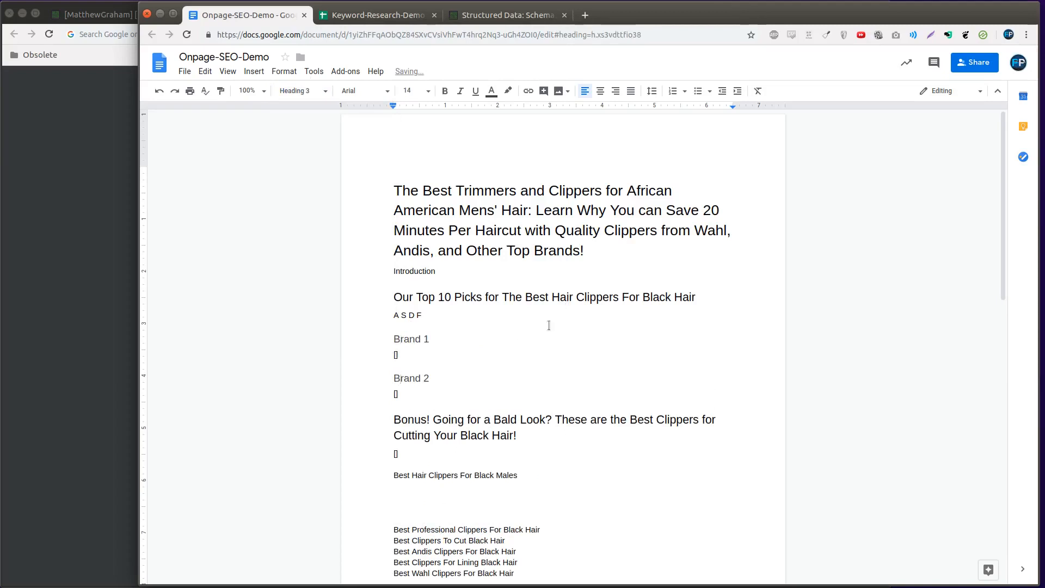
Style the "Best Hair Clippers For Black Males" line as Heading 2
left_click(545, 304)
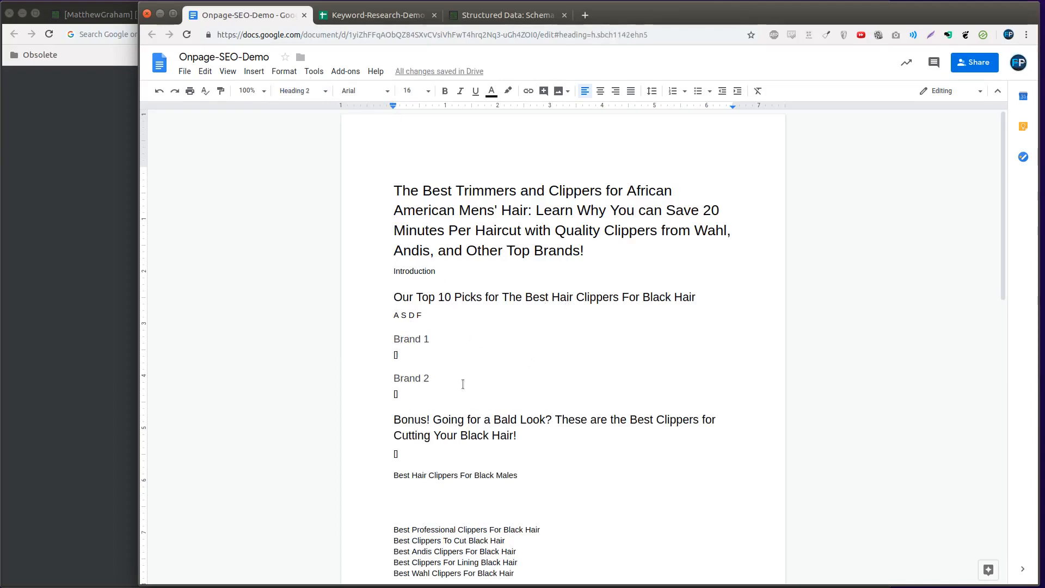
scroll(462, 381, "down", 4)
left_click(475, 361)
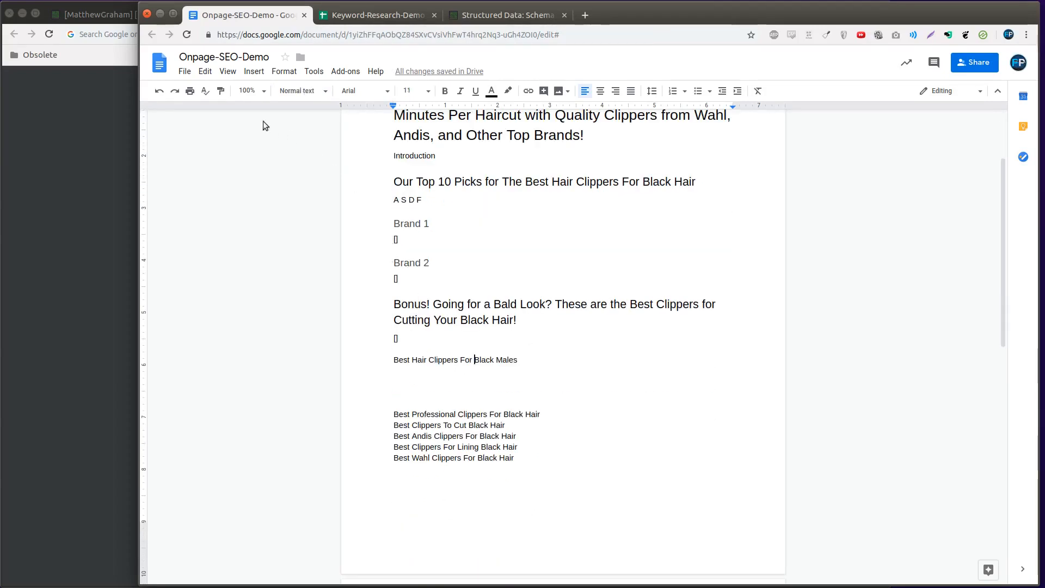
left_click(296, 91)
left_click(319, 243)
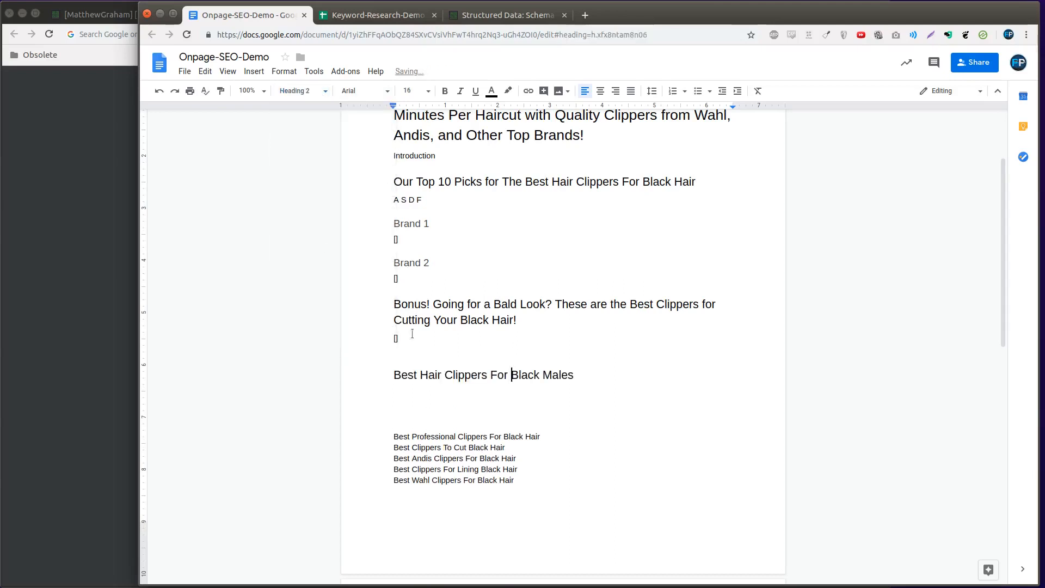
Reword the "Best Hair Clippers For Black Males" heading as "Black Males Rejoice! You're Now an Expert on the Best Hair Clippers For Your Barbershop."
key("shift+End")
key("ctrl+x")
key("Home")
key("BackSpace")
key("ctrl+v")
type("Rejoice! You're Now an Expert on the")
key("End")
type("Your .")
key("Left")
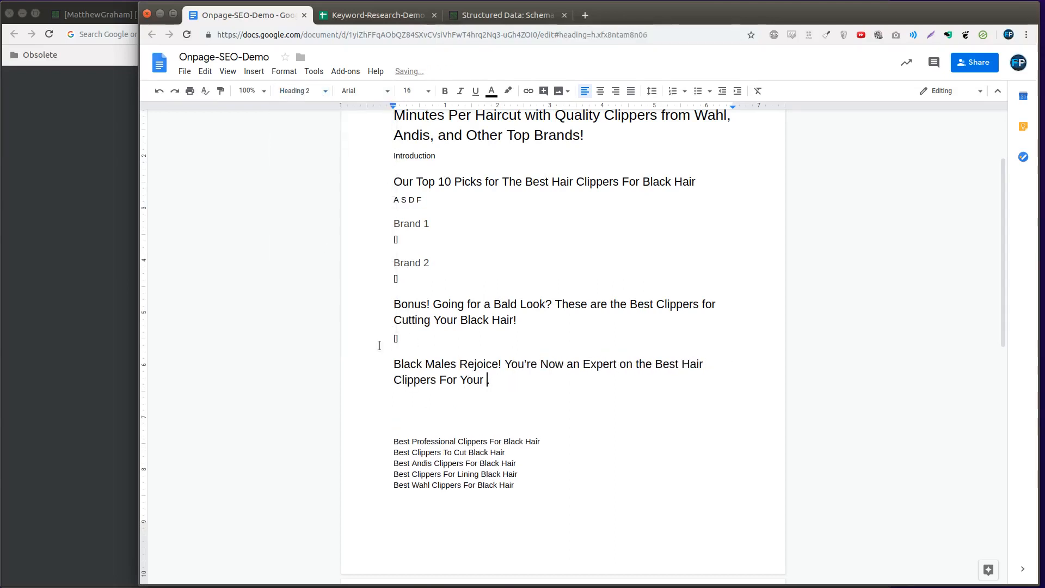
type("Barbershop")
key("End")
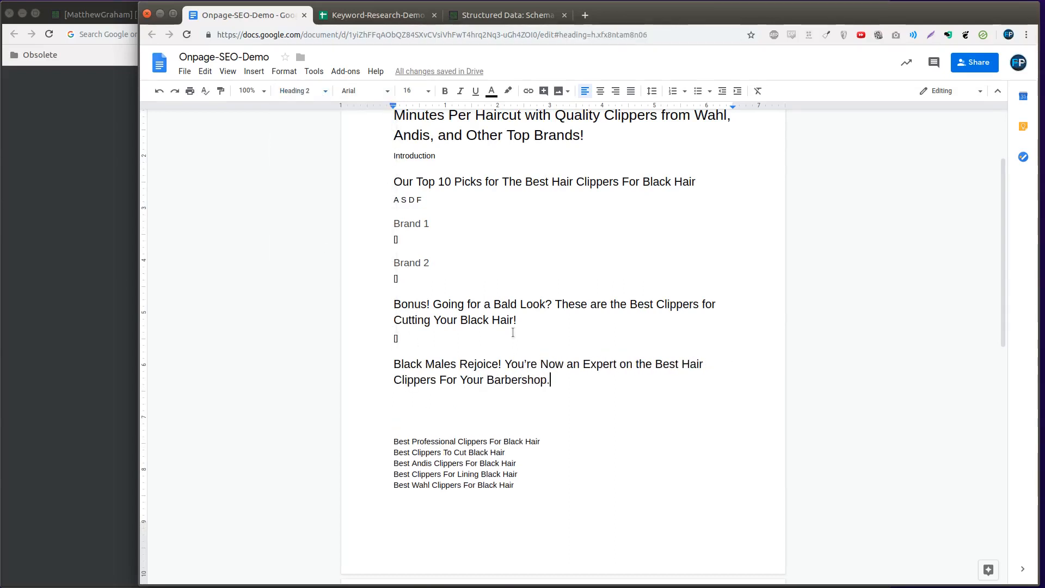
Add a normal-text line reading "Conclusion" directly under the "Black Males Rejoice!" heading
key("Return")
type("Conclus")
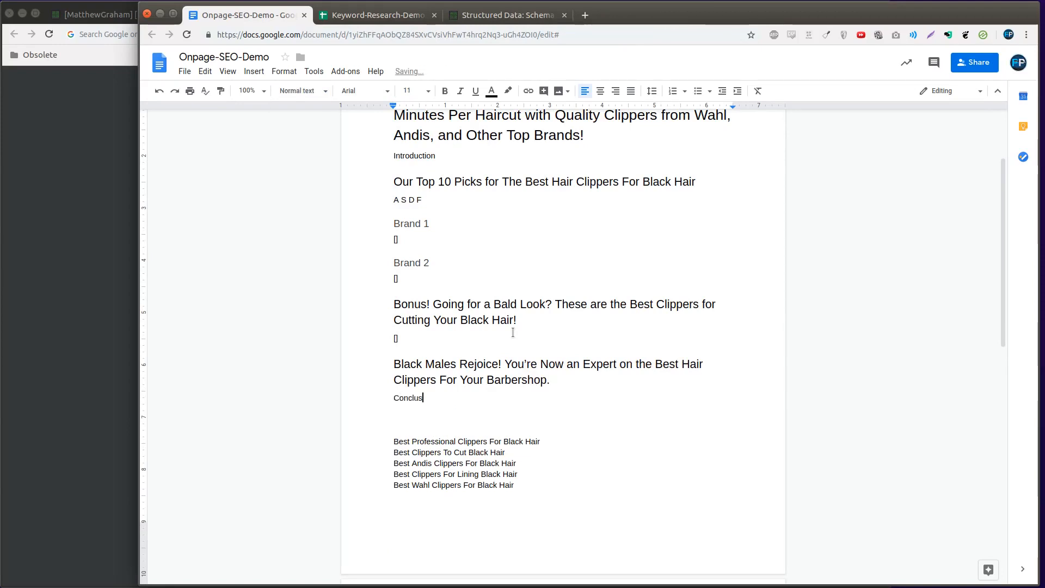
type("ion")
Move the "Best Andis Clippers For Black Hair" keyword line to a new line below the placeholder under "Brand 2"
left_click(530, 463)
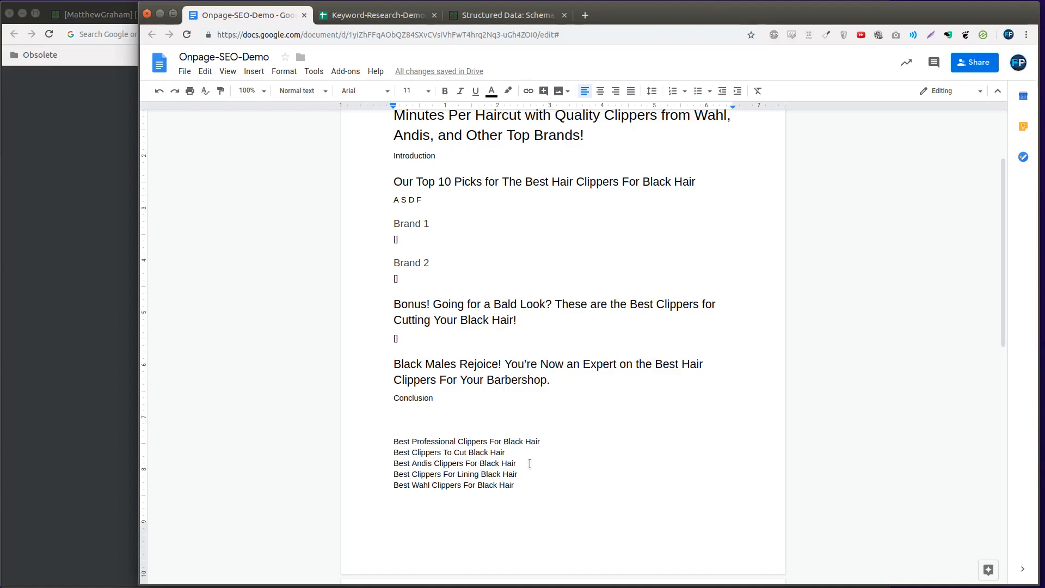
scroll(530, 465, "up", 2)
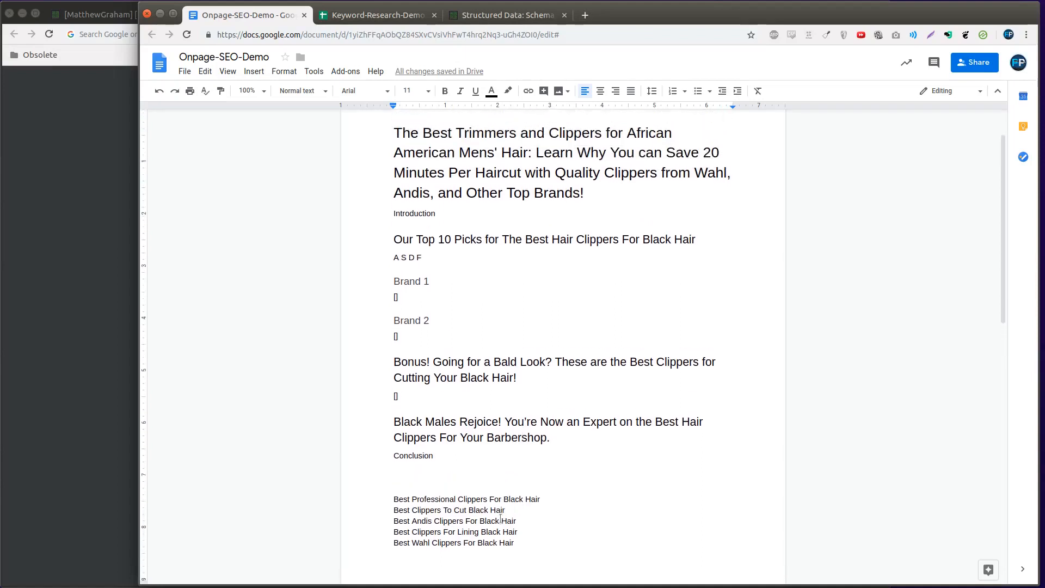
triple_click(480, 521)
key("ctrl+x")
left_click(416, 329)
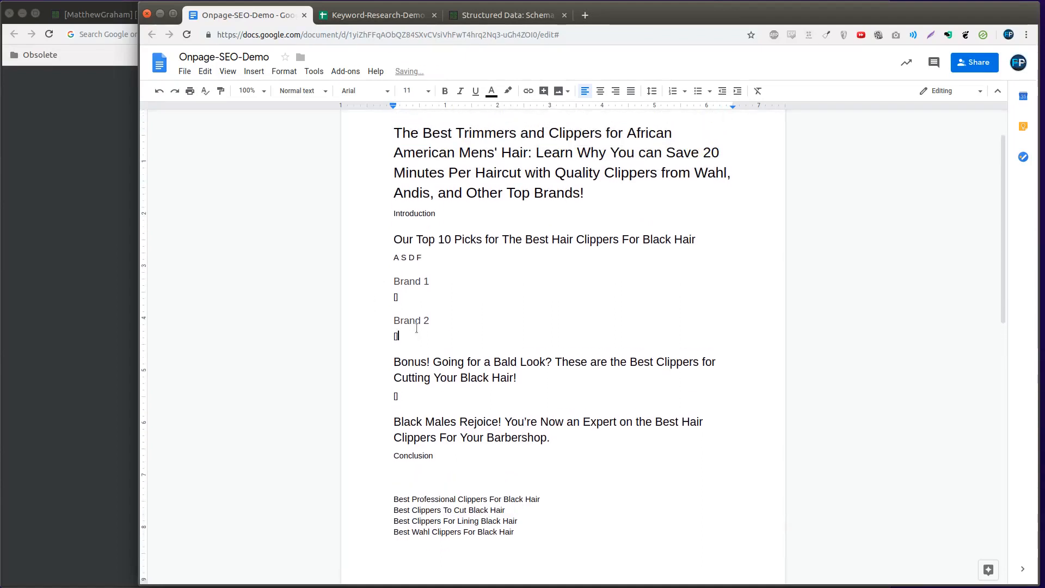
key("Return")
key("ctrl+v")
Style the moved Andis line as Heading 3 and reword it as "[Brand Name] is Our Choice for the Best Andis Clippers"
left_click(395, 347)
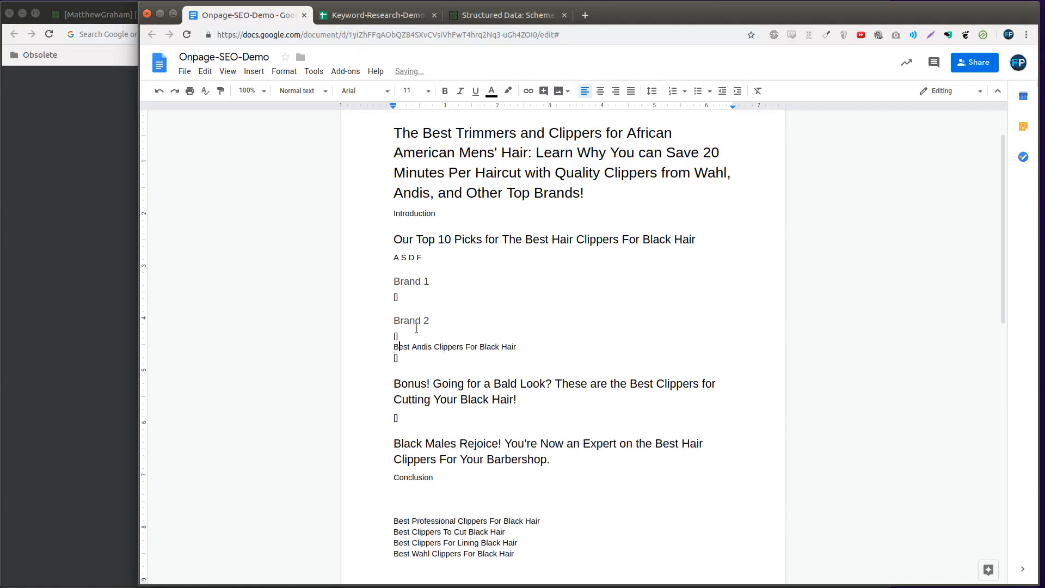
key("ctrl+alt+3")
type("[Brand Name] is Our Choice for the")
key("ctrl+Right")
key("ctrl+Right")
key("ctrl+Right")
key("ctrl+Delete")
key("ctrl+Delete")
key("ctrl+Delete")
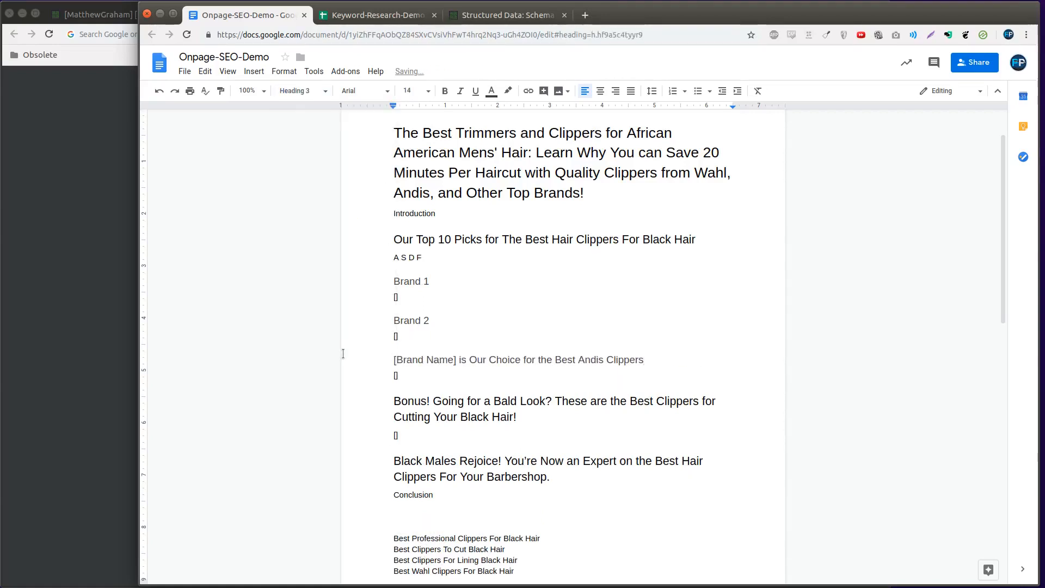
Replace the "[]" placeholder under the Andis heading with "For black hair, [...]"
left_click(482, 375)
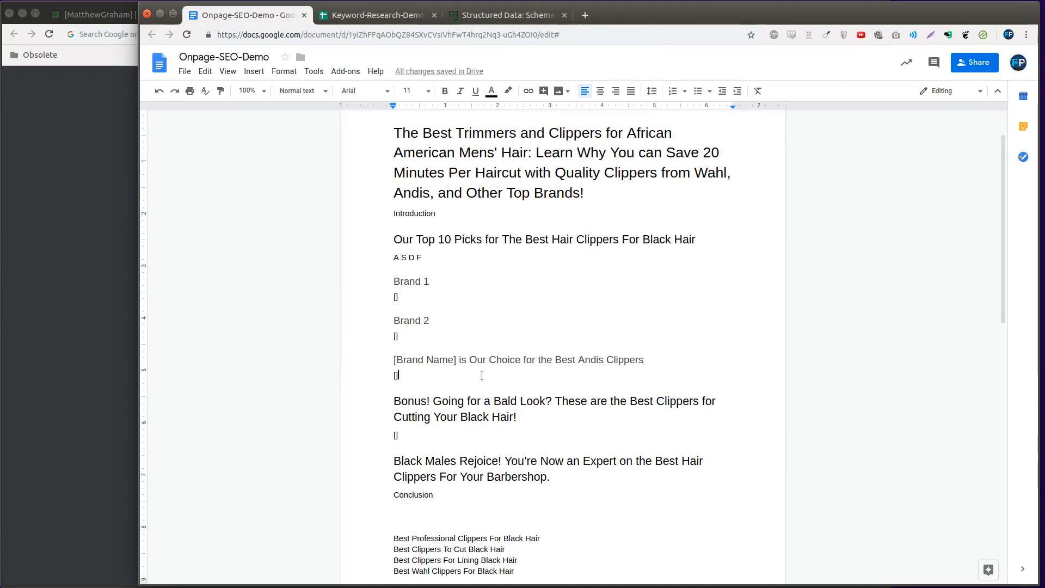
key("BackSpace")
type("For black hair, [...]")
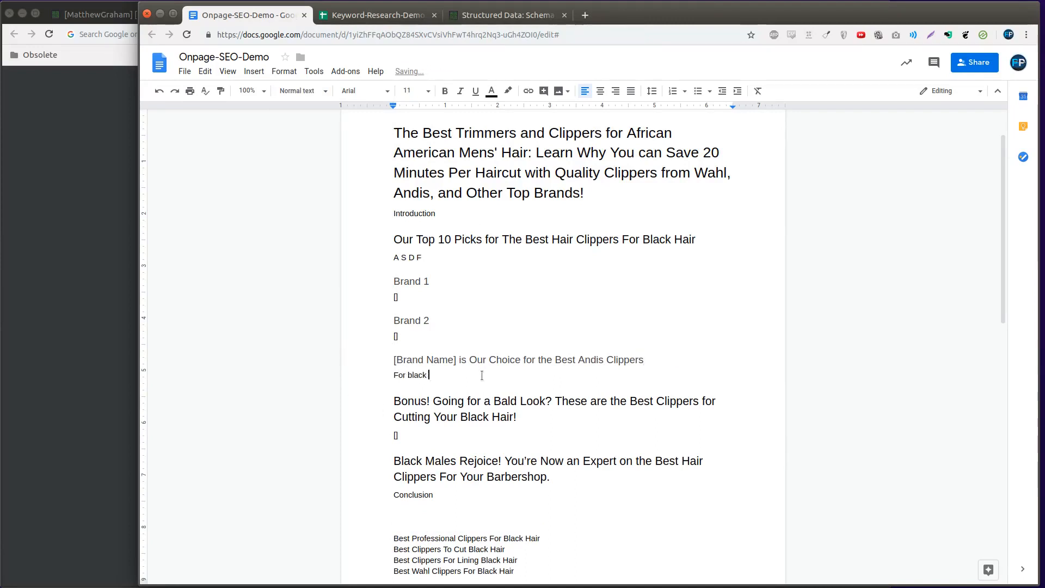
Move the "Best Wahl Clippers For Black Hair" keyword line to a new line below "For black hair, [...]"
scroll(435, 408, "down", 4)
left_click_drag(515, 456, 376, 456)
key("BackSpace")
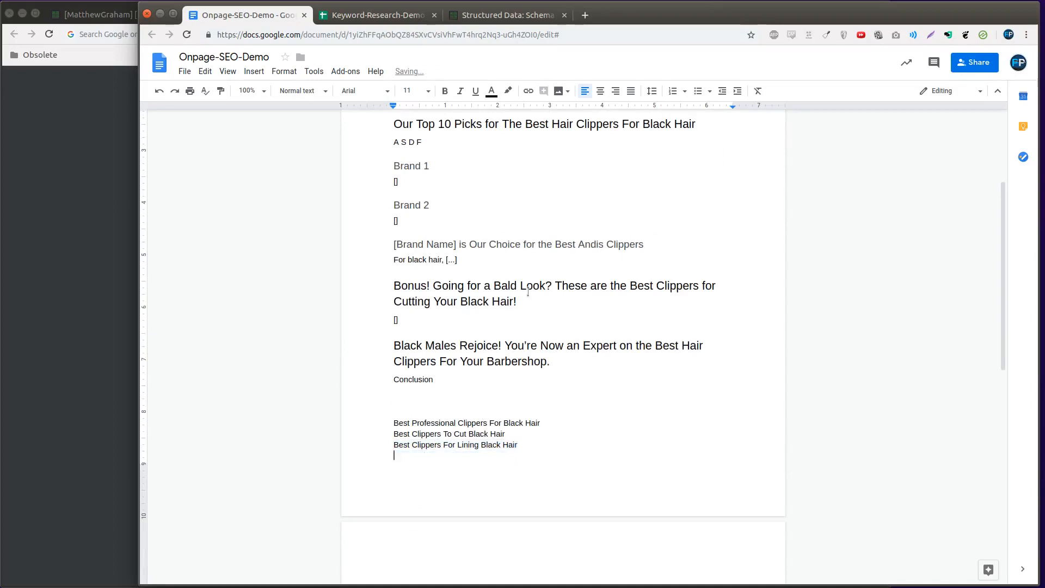
left_click(521, 263)
key("Return")
key("ctrl+v")
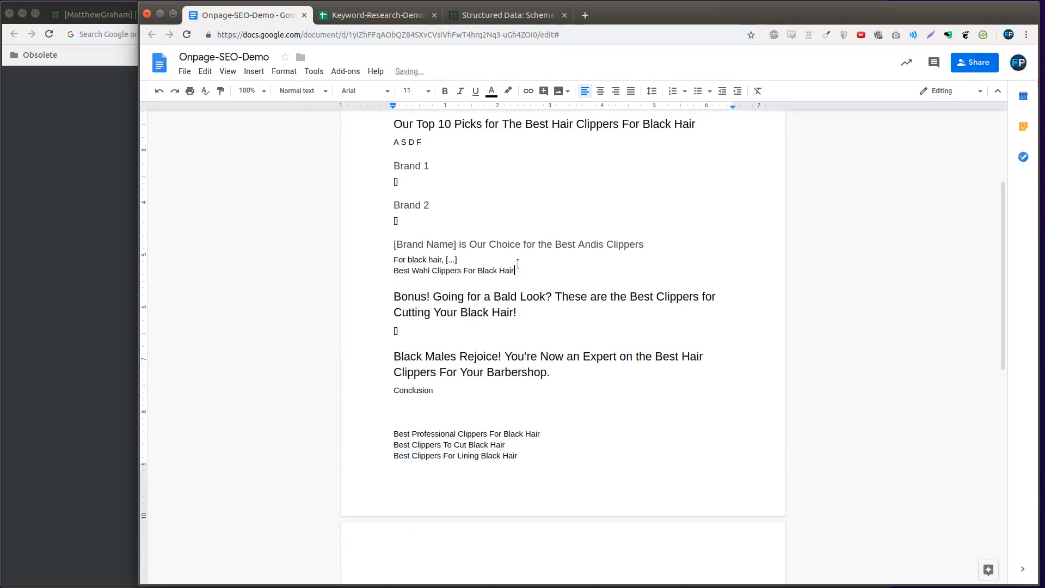
Cut the "Best Clippers For Lining Black Hair" line from the remaining keyword list
scroll(511, 354, "down", 2)
left_click_drag(530, 373, 309, 371)
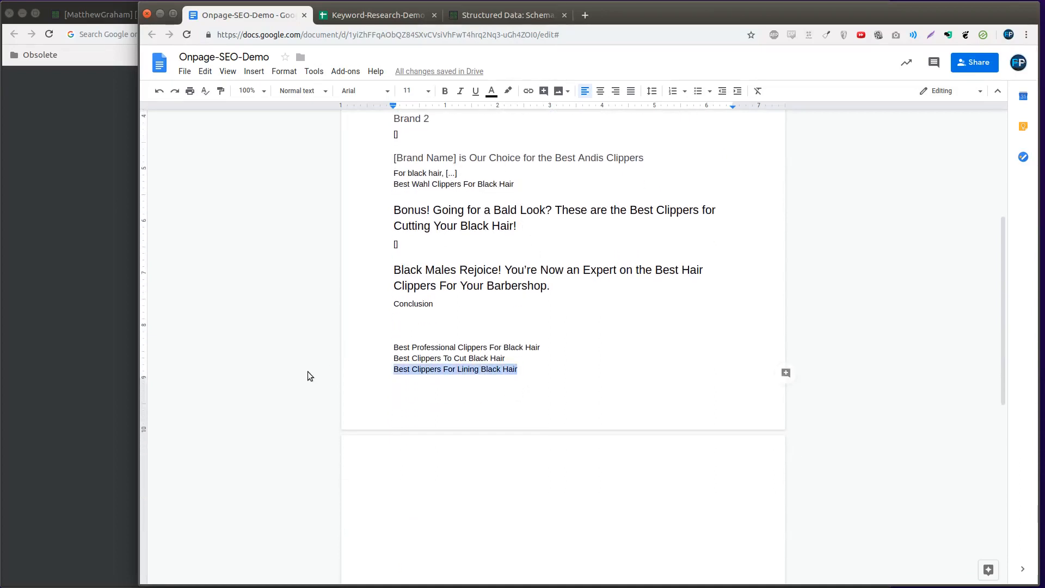
key("BackSpace")
key("ctrl+z")
key("BackSpace")
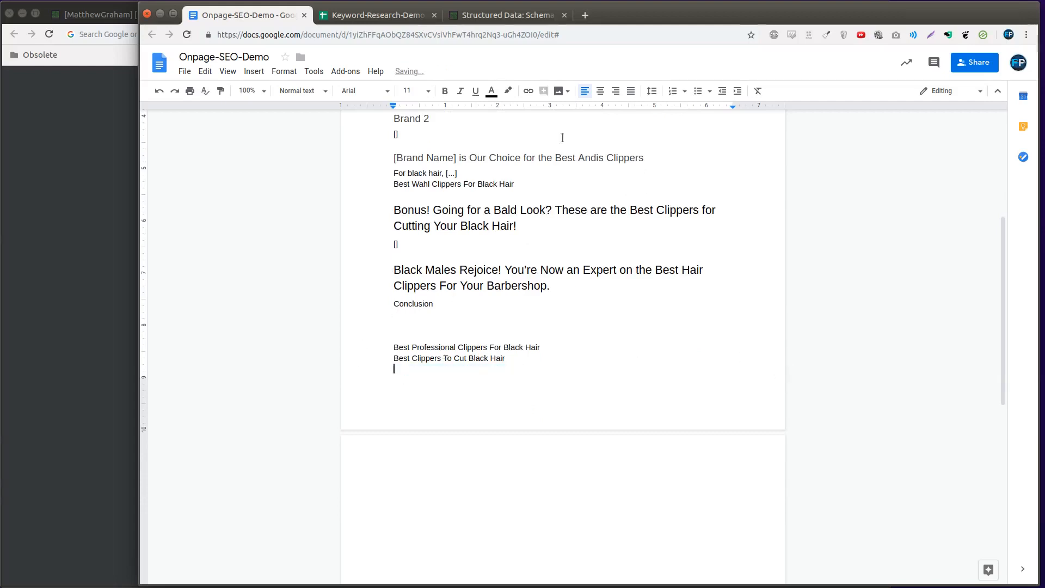
Extend the "Brand 2" heading with the cut keyword so it reads "Brand 2 - Best Clippers For Lining Black Hair"
left_click(366, 214)
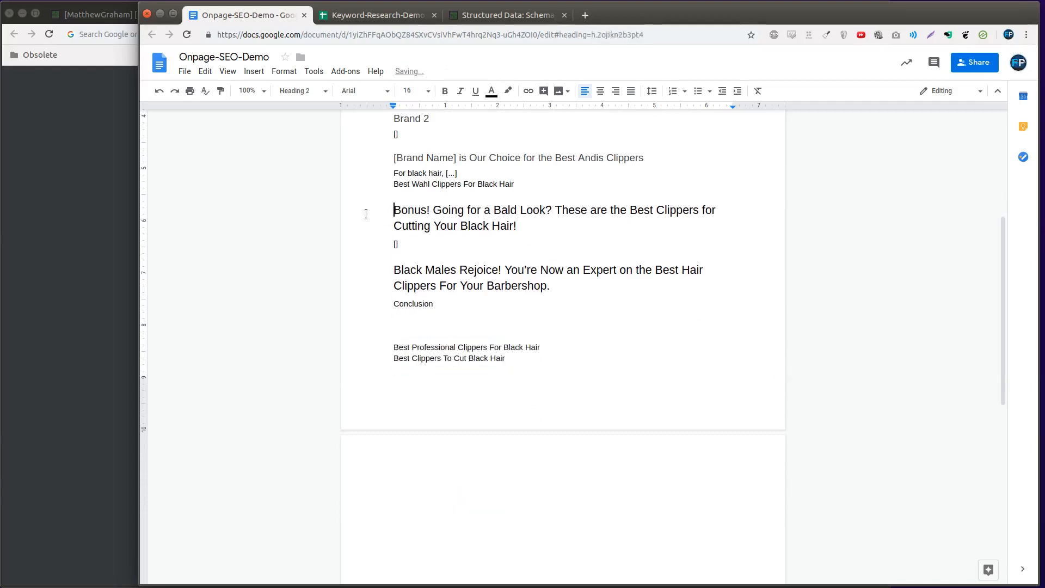
scroll(546, 231, "up", 3)
left_click(546, 231)
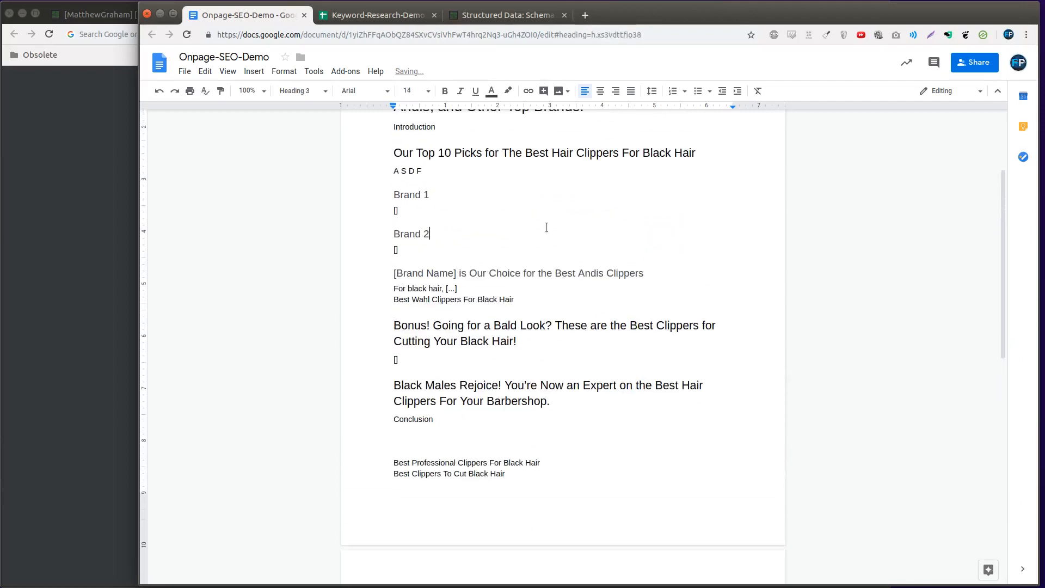
key("ctrl+v")
key("BackSpace")
key("BackSpace")
key("ctrl+Left")
key("ctrl+Left")
key("ctrl+Left")
key("ctrl+Left")
key("ctrl+Left")
key("ctrl+BackSpace")
key("ctrl+BackSpace")
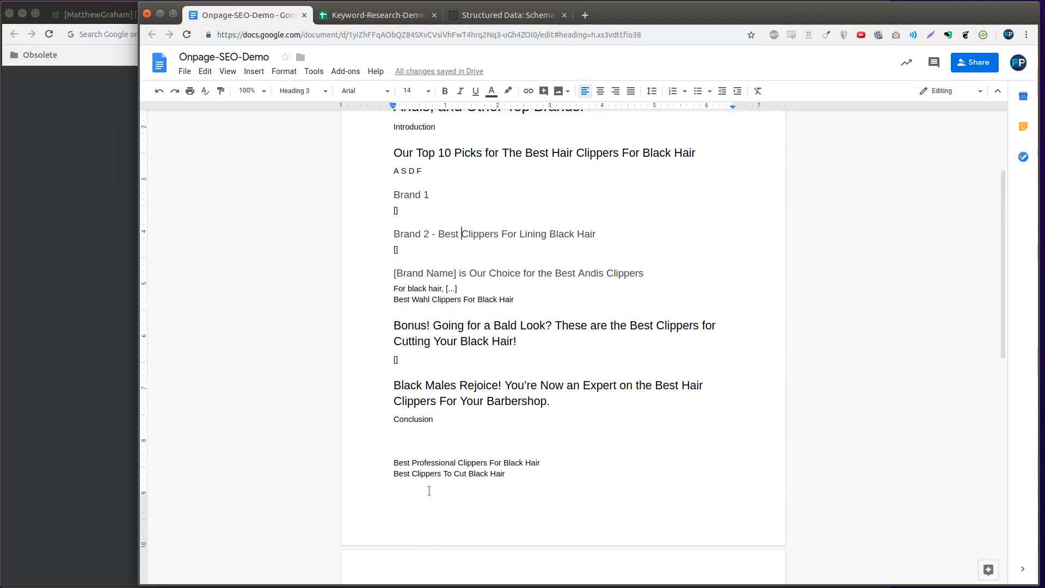
Move the "Best Professional Clippers For Black Hair" keyword line to the placeholder under the "Bonus!" heading
triple_click(433, 464)
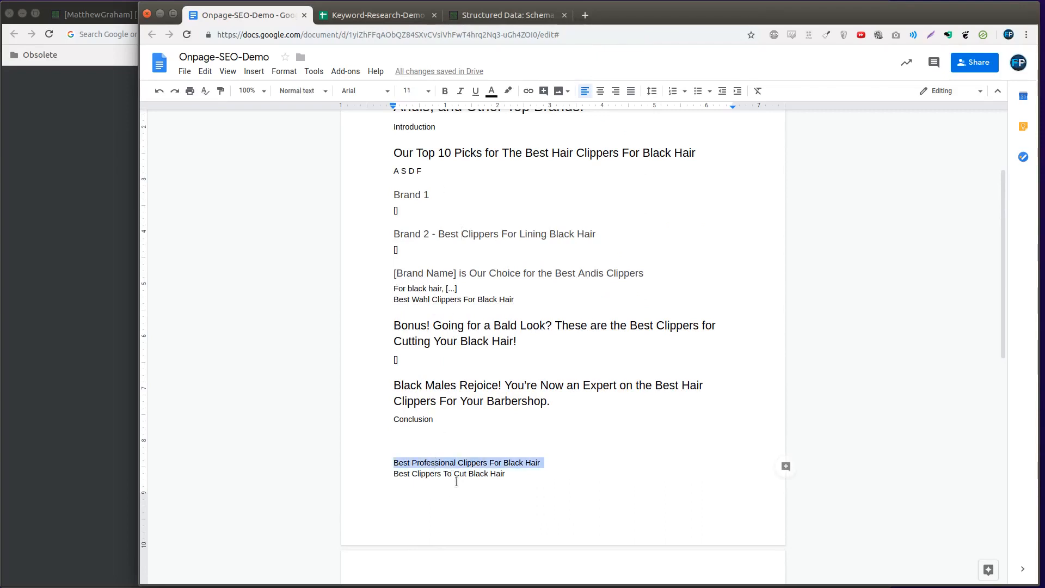
key("ctrl+x")
left_click(411, 364)
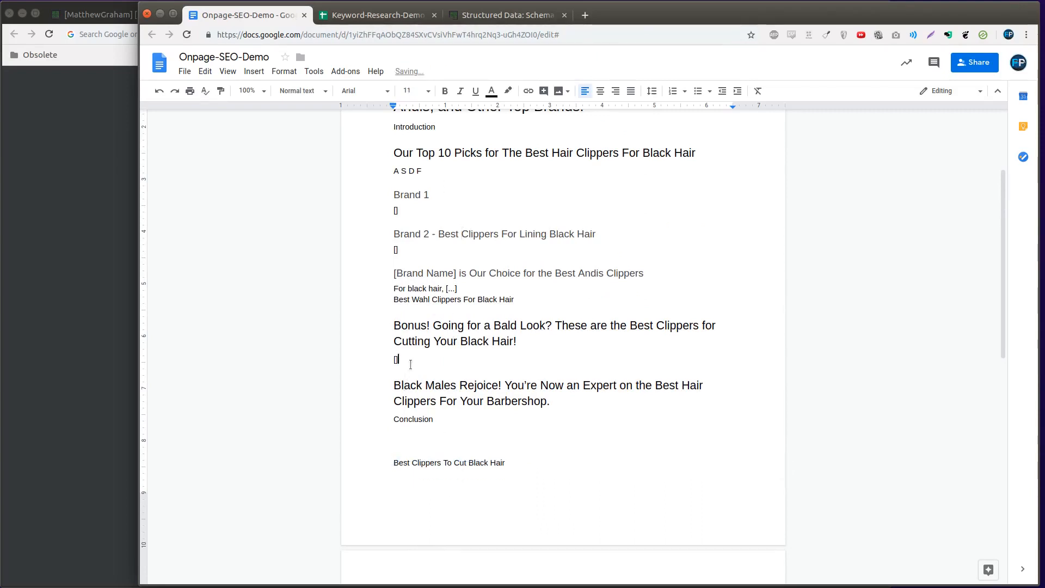
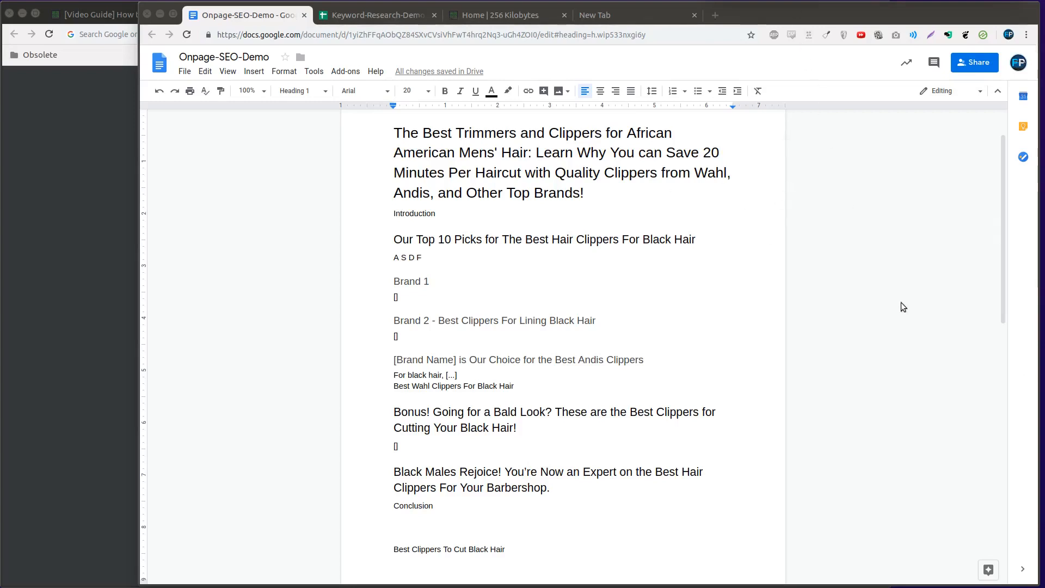
Switch to the Keyword-Research-Demo spreadsheet and copy the article block C16:D22, from Title down to H2
key("ctrl+Tab")
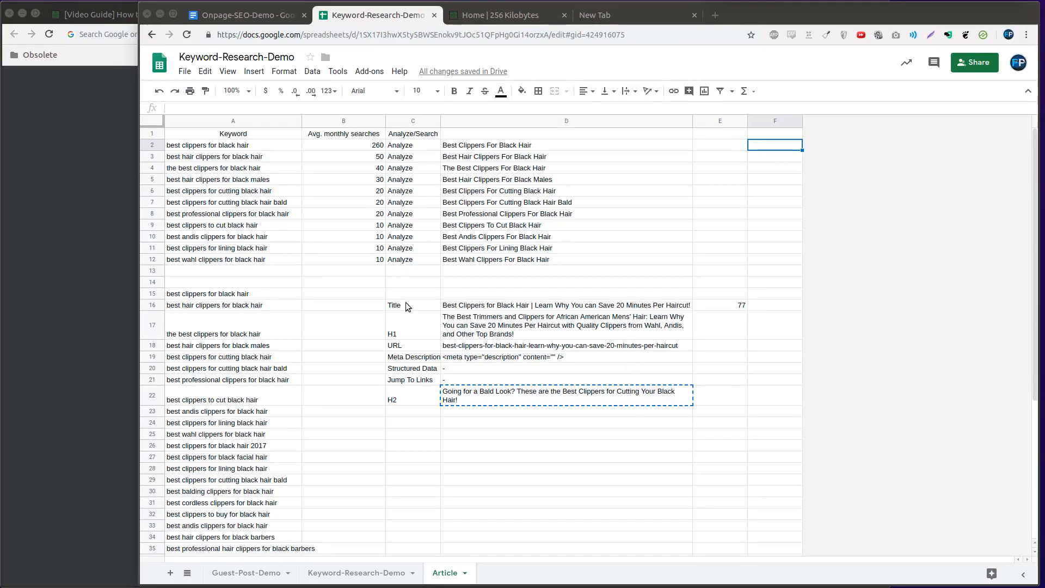
left_click_drag(407, 306, 511, 406)
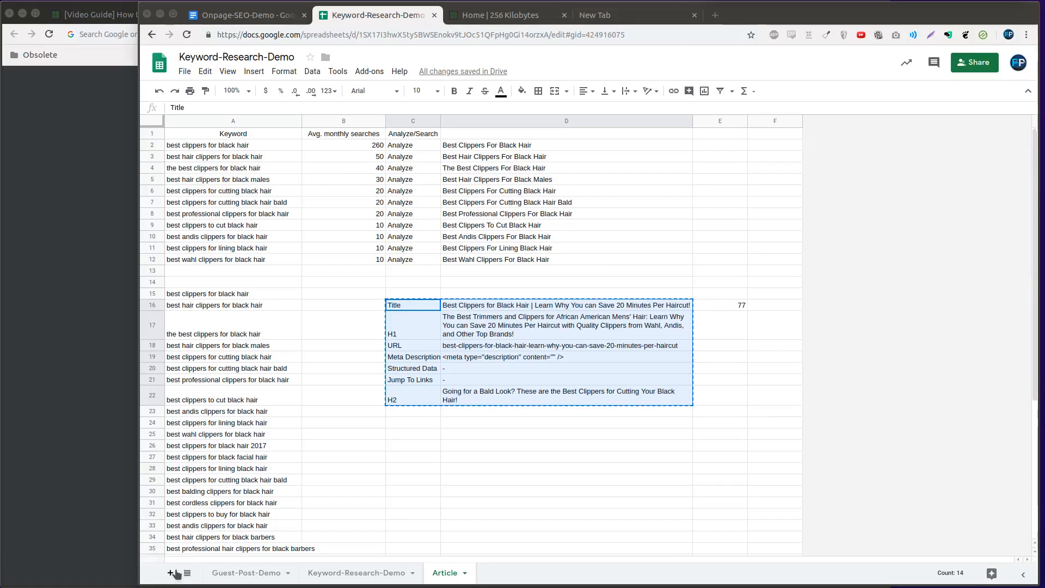
right_click(456, 383)
left_click(485, 193)
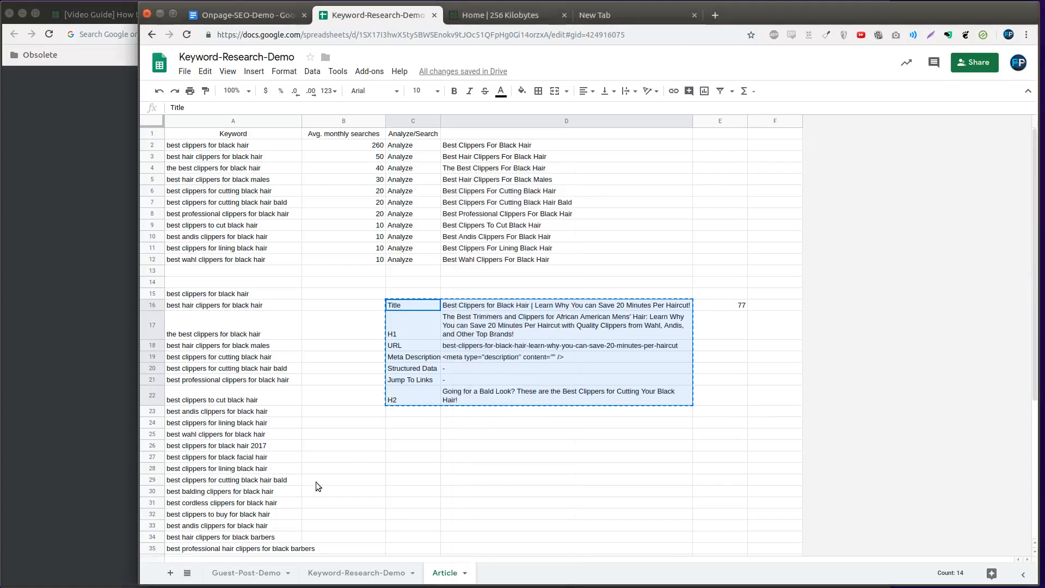
Add a new sheet to the spreadsheet and paste the copied block transposed, starting at cell A1
left_click(169, 573)
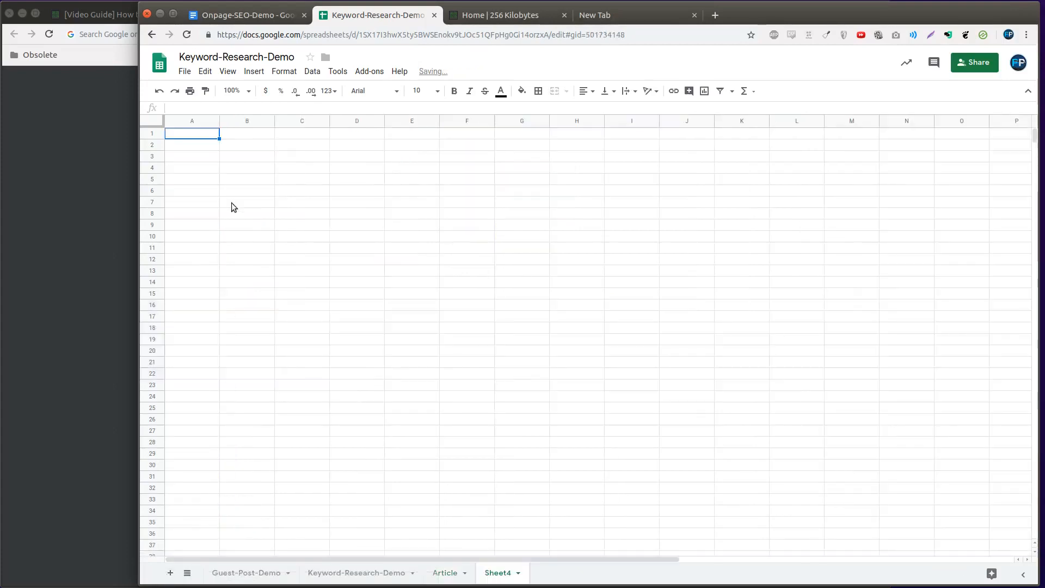
right_click(211, 139)
mouse_move(276, 204)
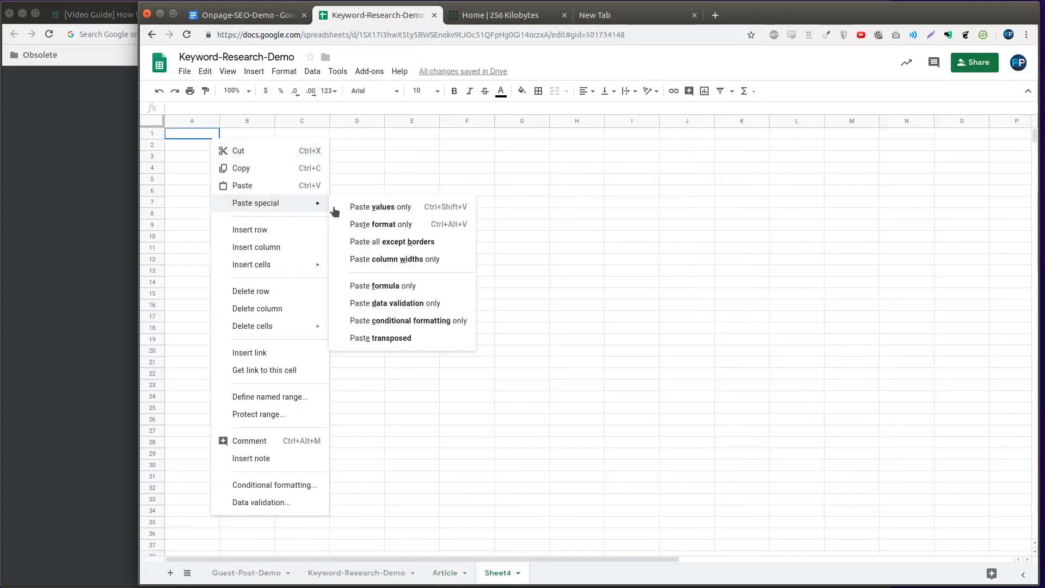
left_click(379, 338)
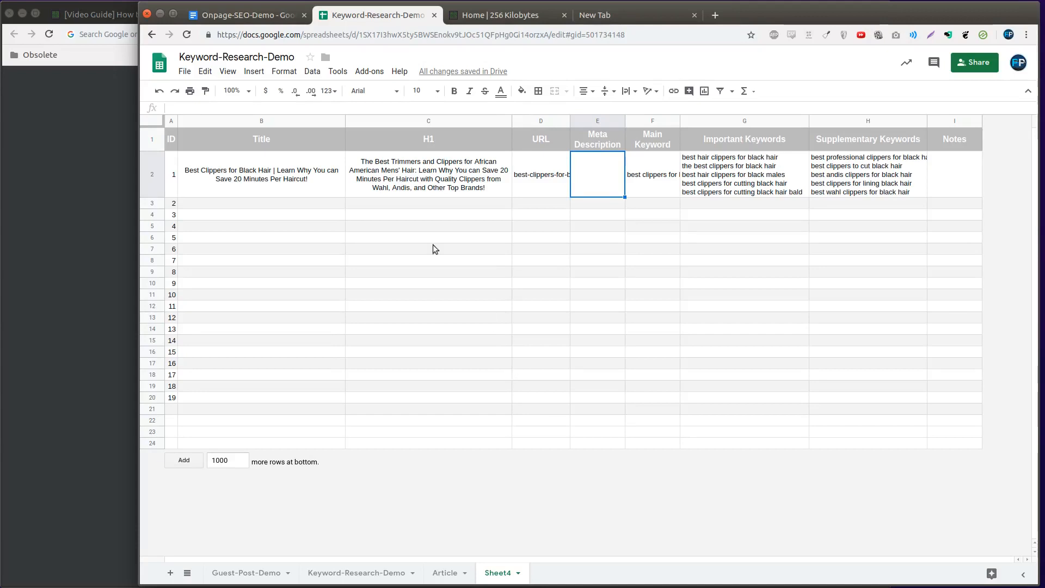
Extend the ID column's row-number formula down one more row, to row 21
left_click(323, 179)
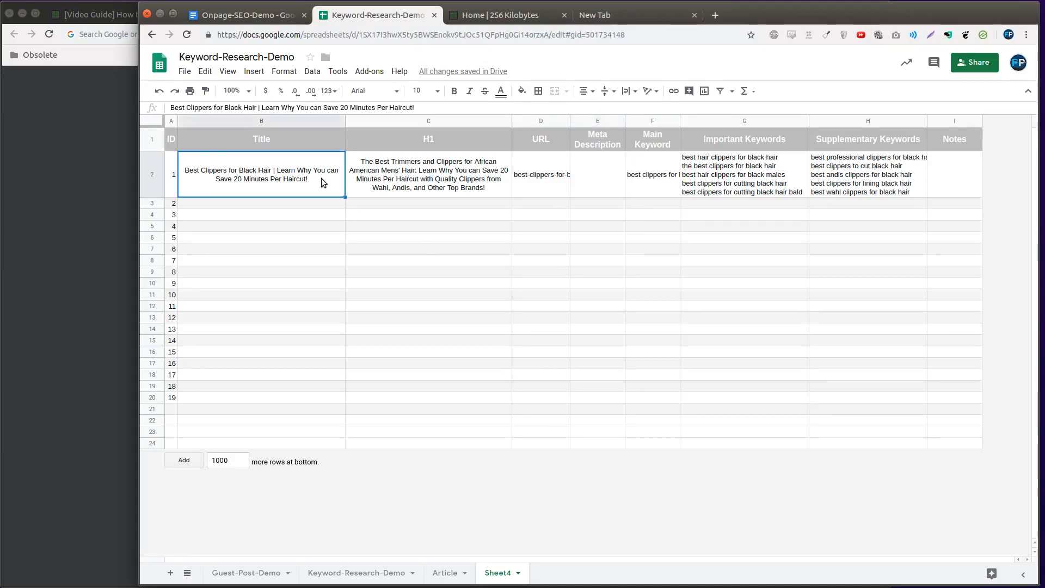
mouse_move(321, 178)
left_mouse_down()
mouse_move(291, 399)
mouse_move(250, 403)
left_mouse_up()
left_click_drag(169, 400, 172, 405)
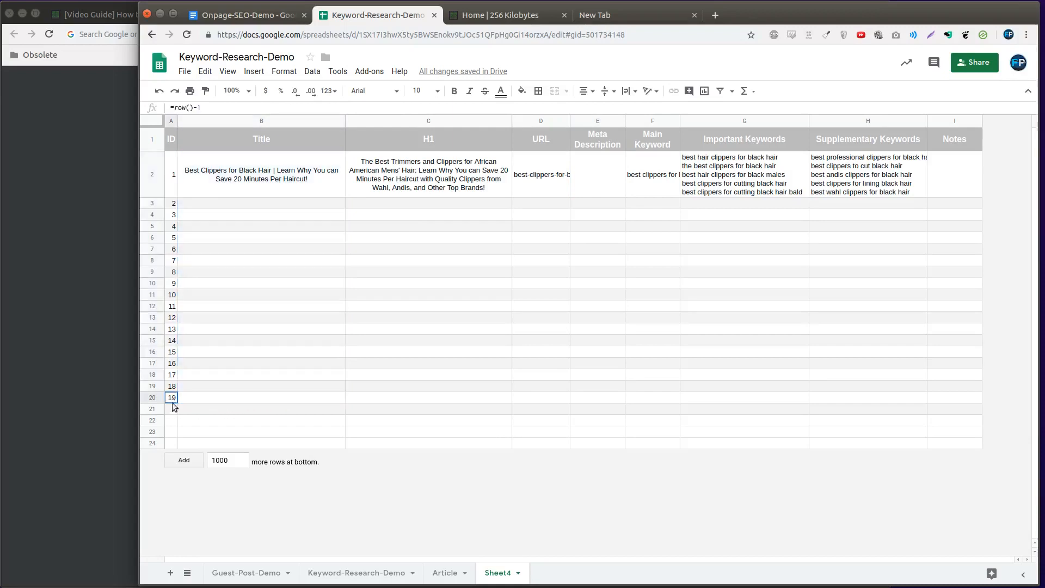
key("ctrl+d")
left_click(236, 365)
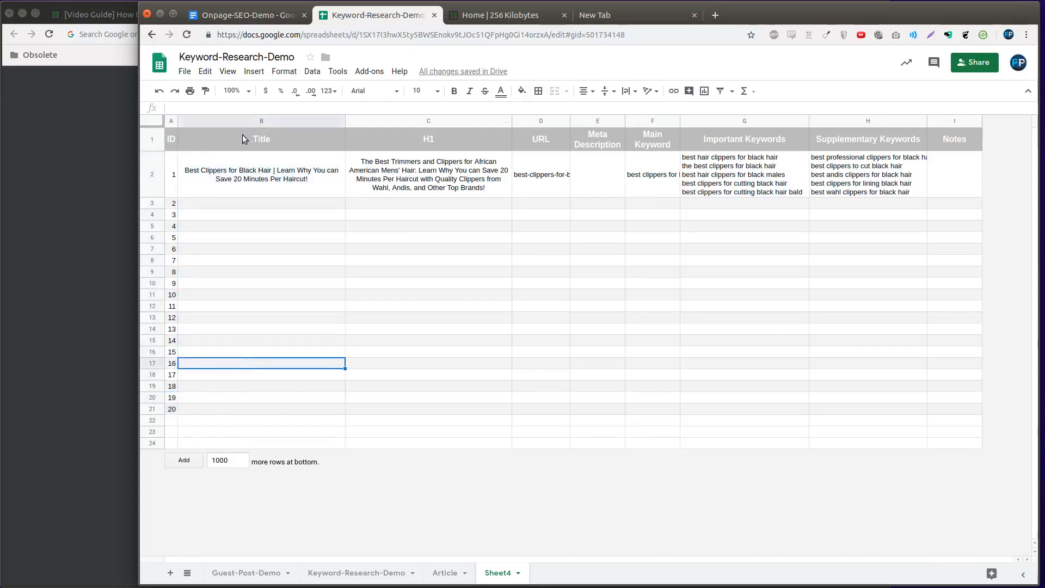
Widen the Main Keyword column so that the first article's full keyword fits in its cell
left_click_drag(243, 135, 566, 142)
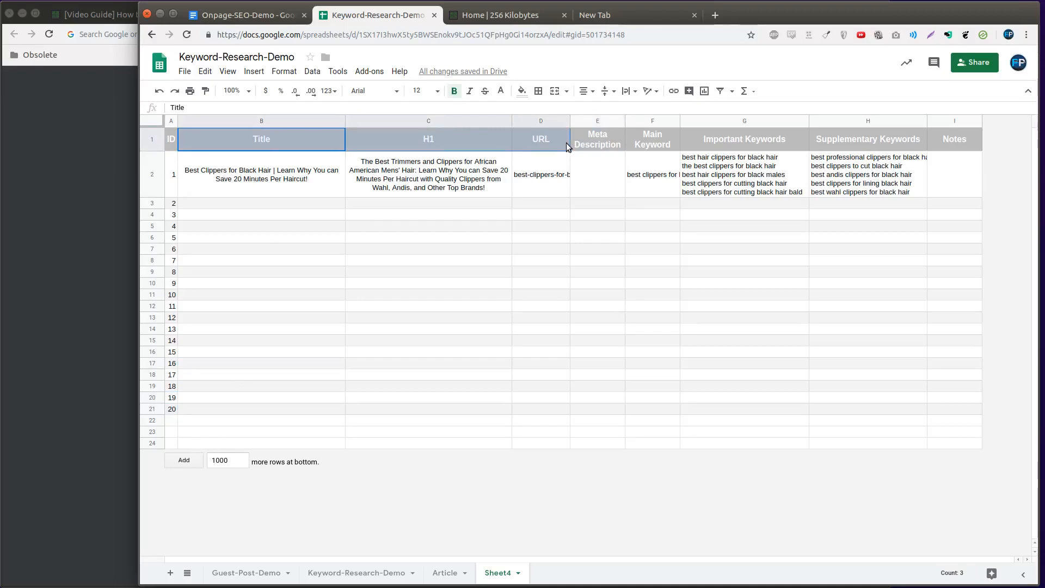
left_click(599, 145)
left_click(237, 179)
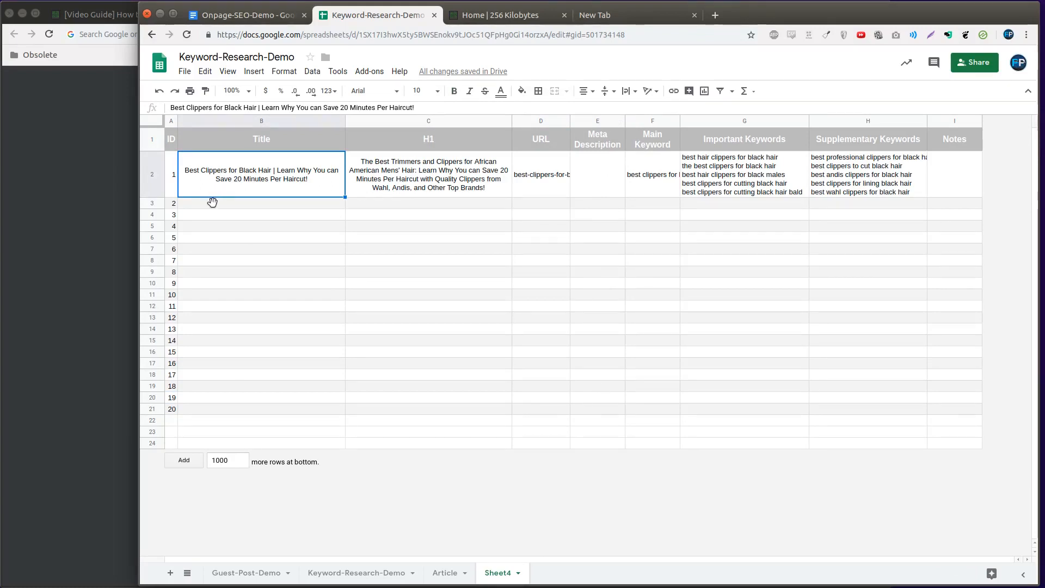
left_click_drag(216, 185, 521, 172)
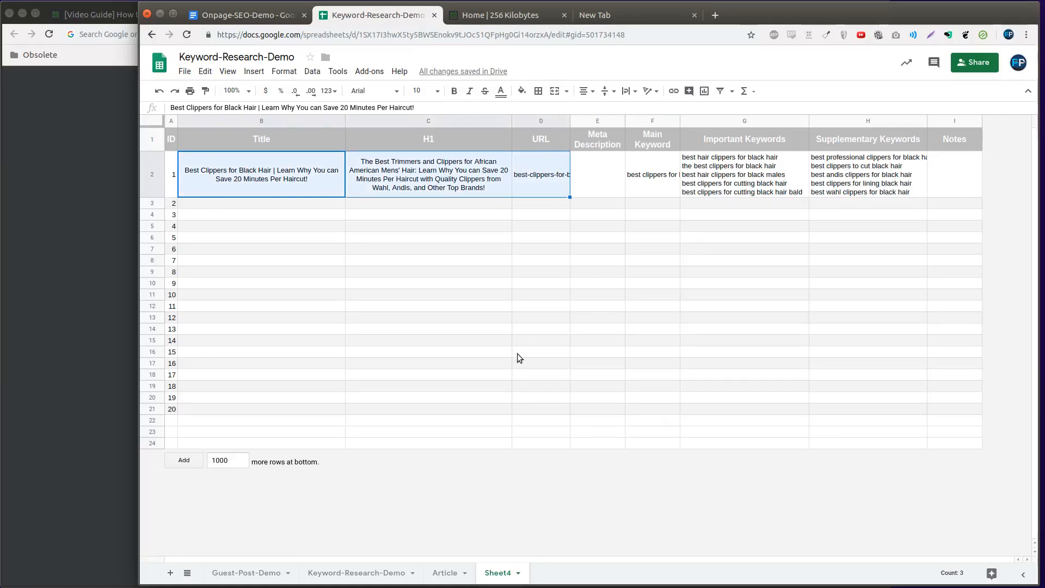
left_click_drag(680, 118, 723, 118)
left_click(676, 173)
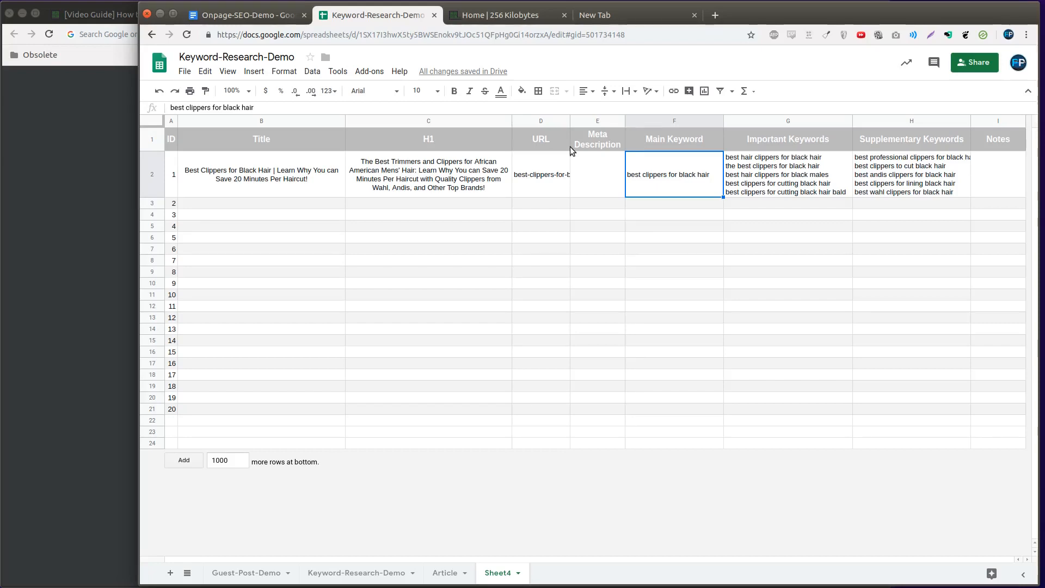
left_click(253, 204)
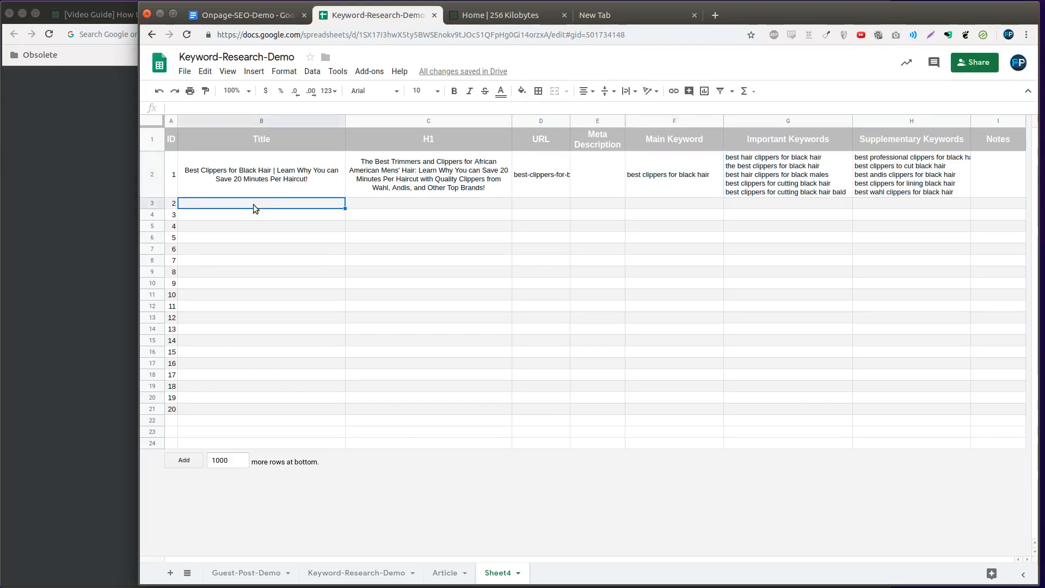
key("Up")
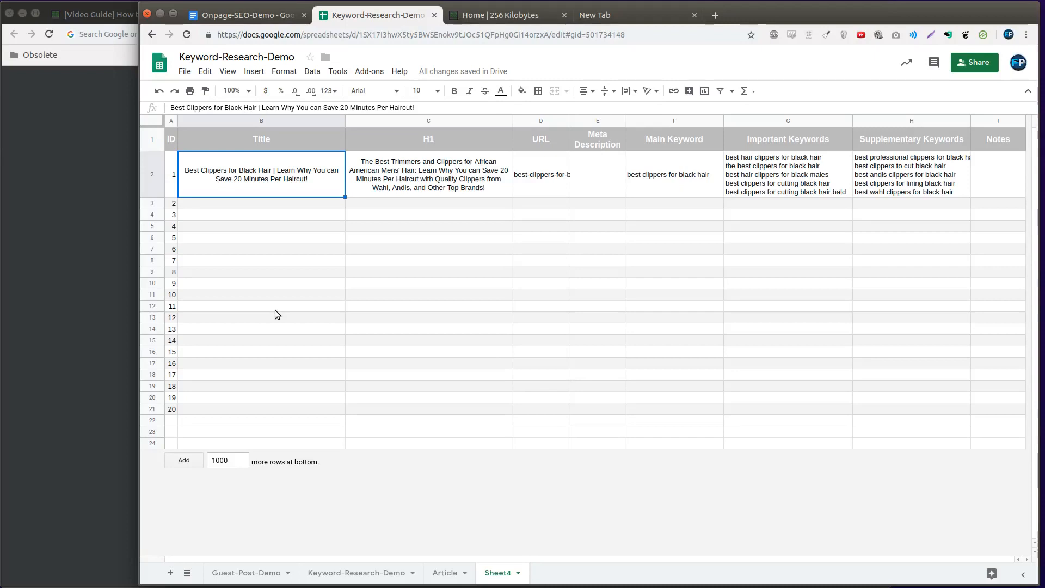
left_click(285, 203, "shift")
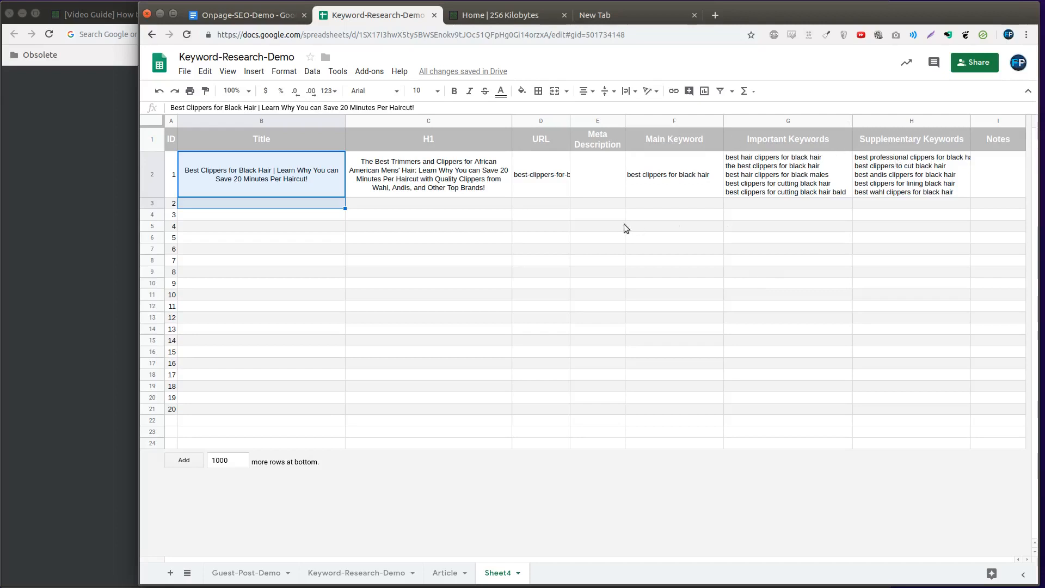
left_click(609, 185)
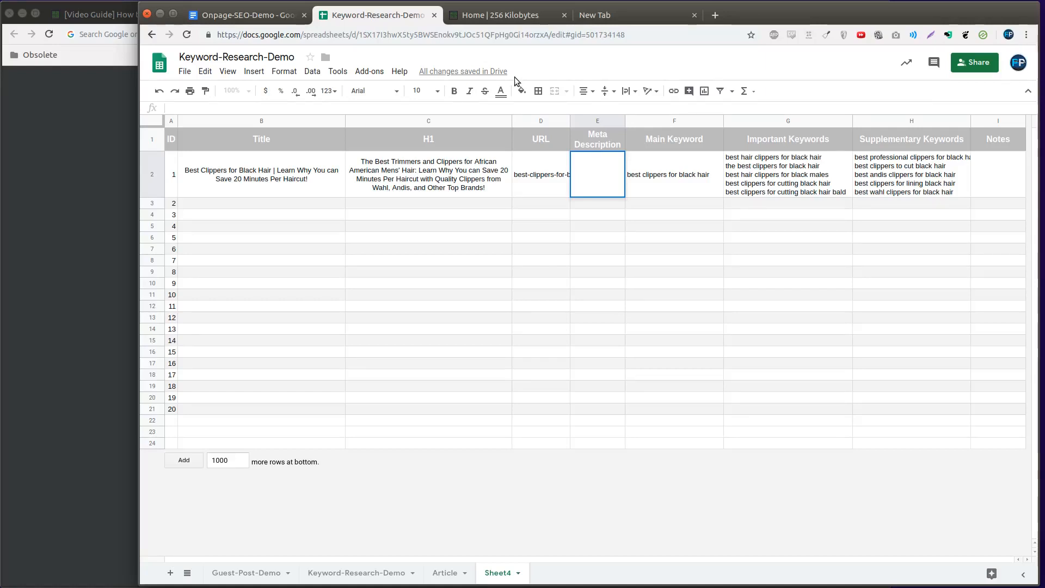
Switch to the Onpage-SEO-Demo document and copy the "When writing articles, ensure that you:" line with all its bulleted instructions
key("ctrl+shift+Tab")
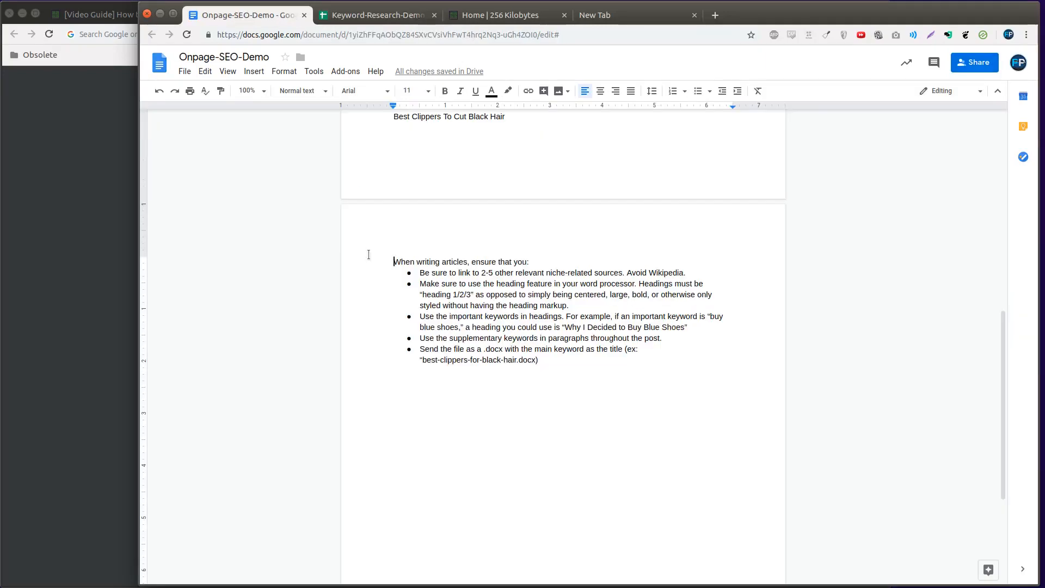
left_click_drag(369, 254, 407, 376)
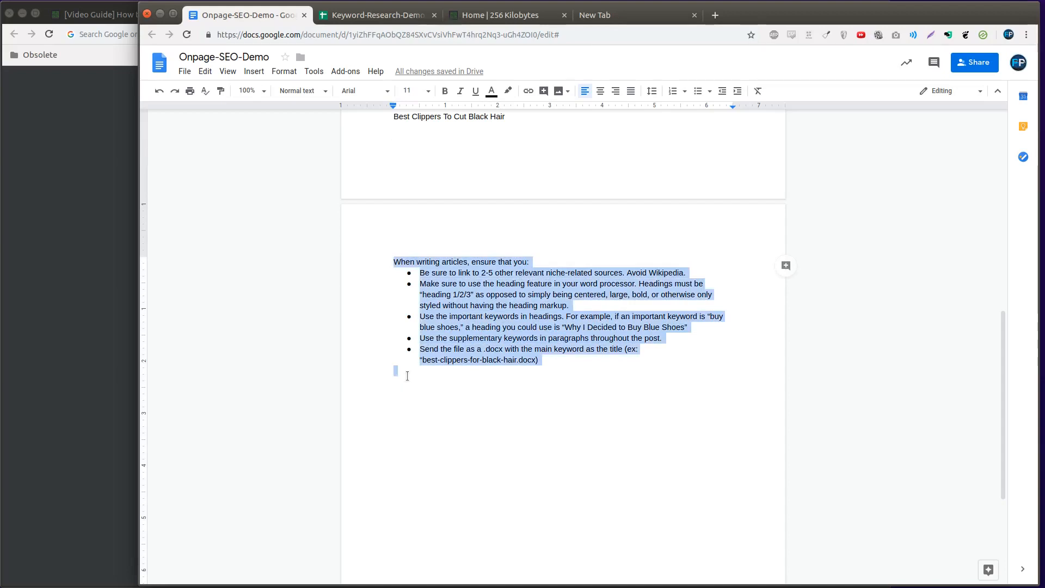
left_click_drag(407, 376, 389, 267)
left_click(473, 295)
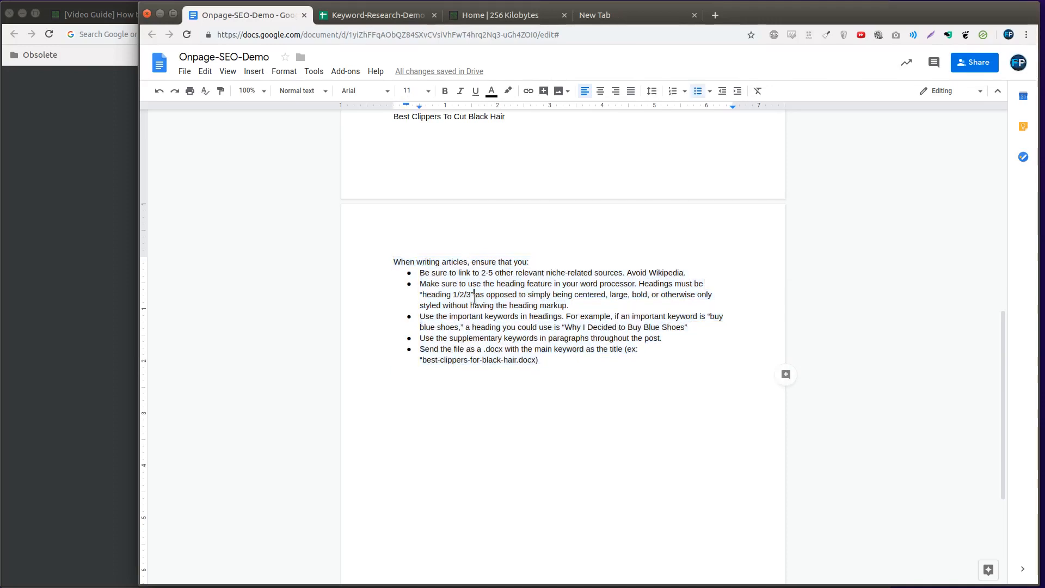
left_click(622, 271)
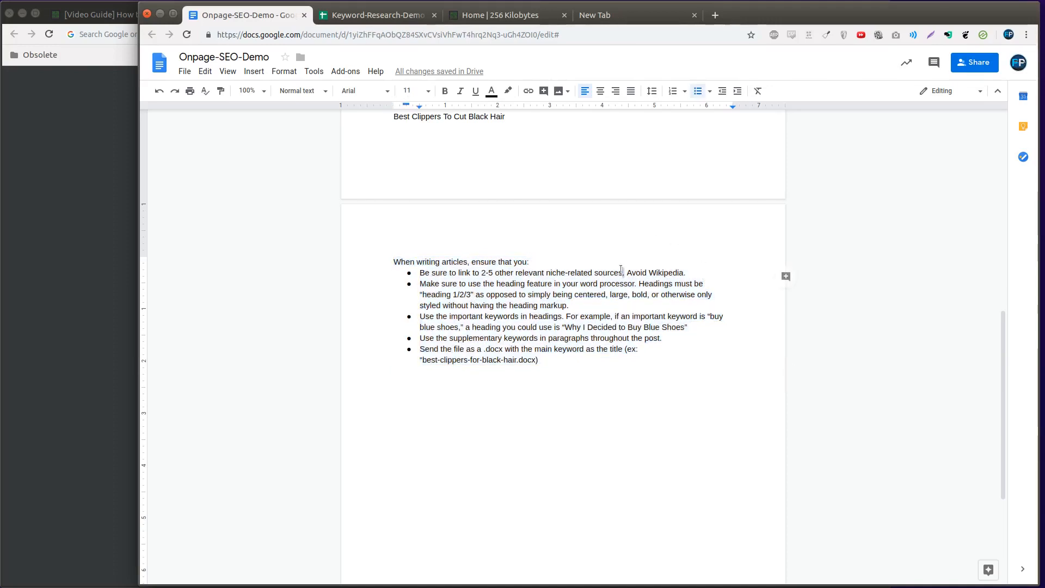
left_click(703, 271)
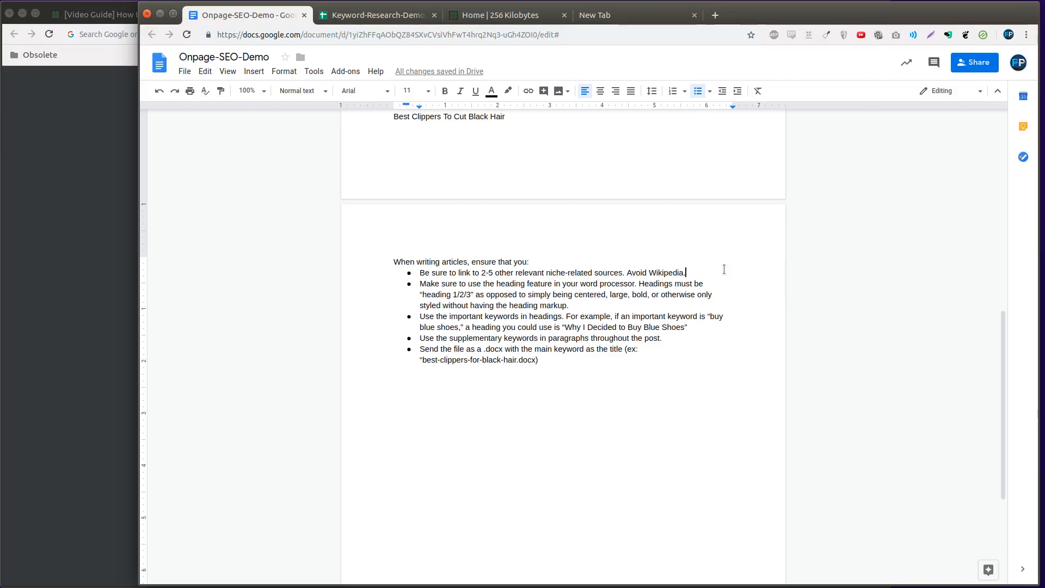
left_click_drag(653, 377, 283, 241)
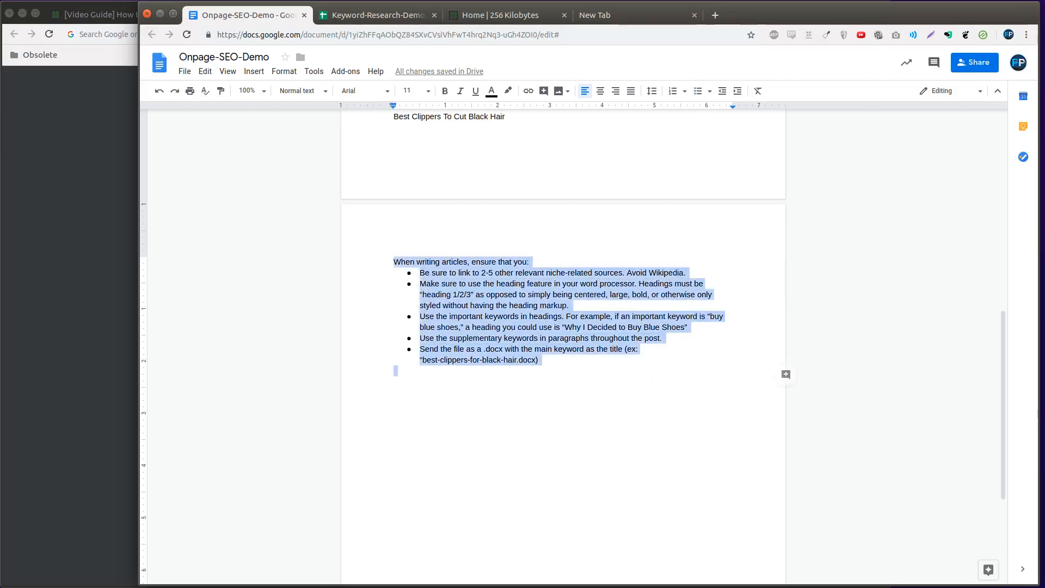
right_click(501, 324)
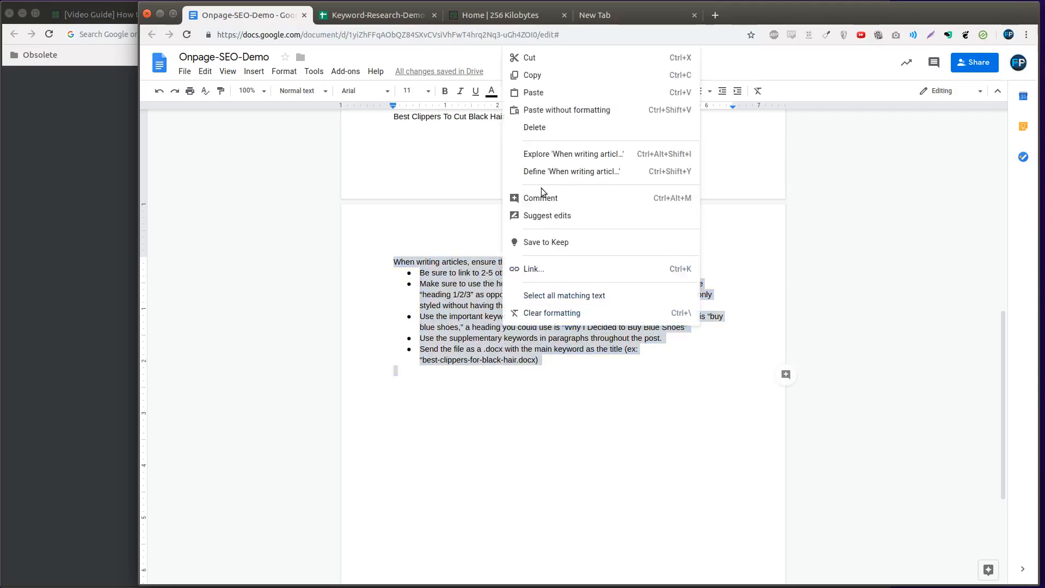
left_click(560, 75)
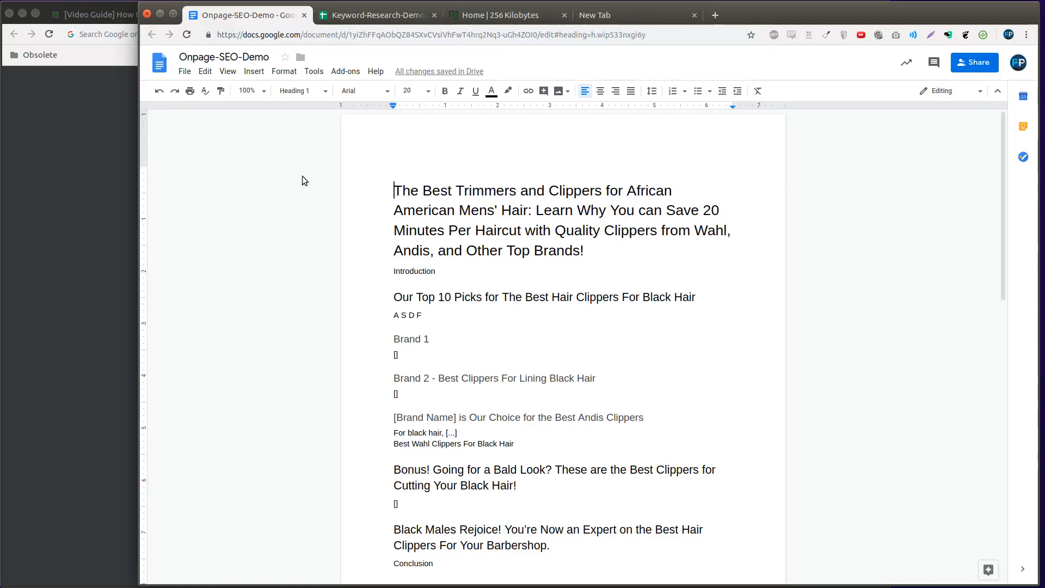
Examine the article outline from the H1 title through its H2 and H3 headings down to the writing instructions
left_click(563, 234)
left_click(544, 298)
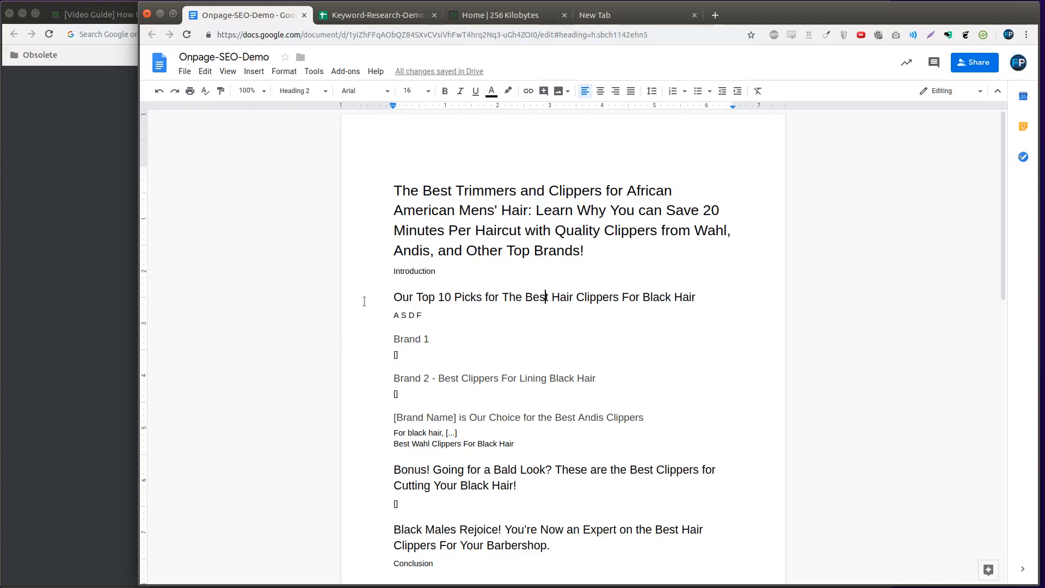
left_click(386, 195)
scroll(385, 276, "down", 2)
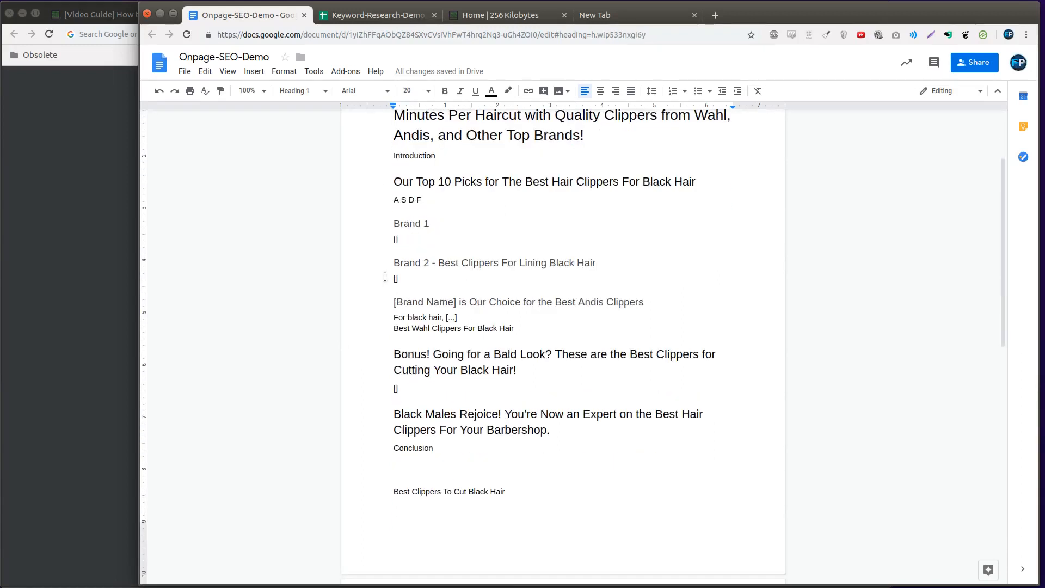
scroll(385, 276, "up", 2)
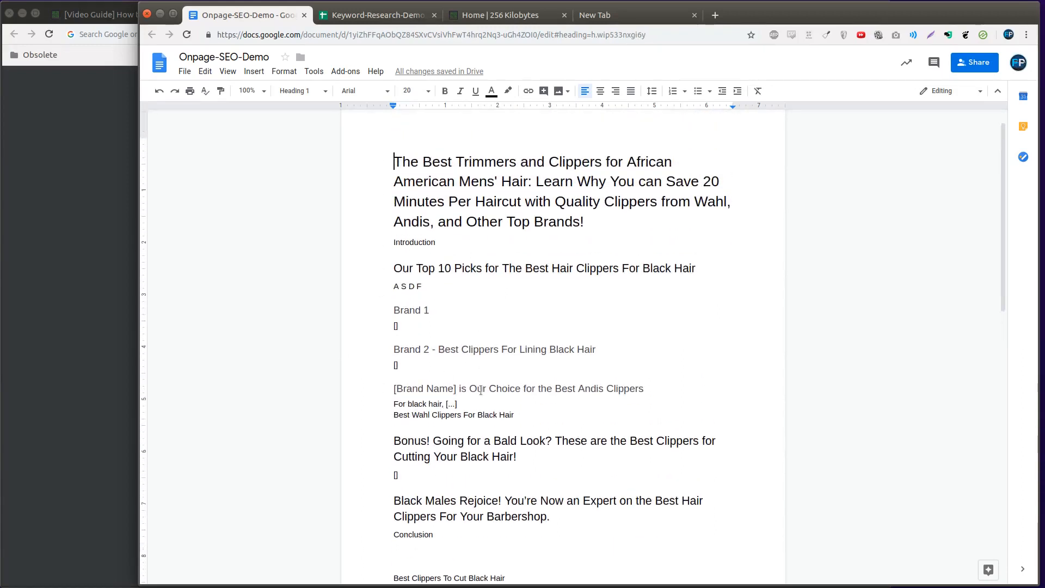
left_click(185, 72)
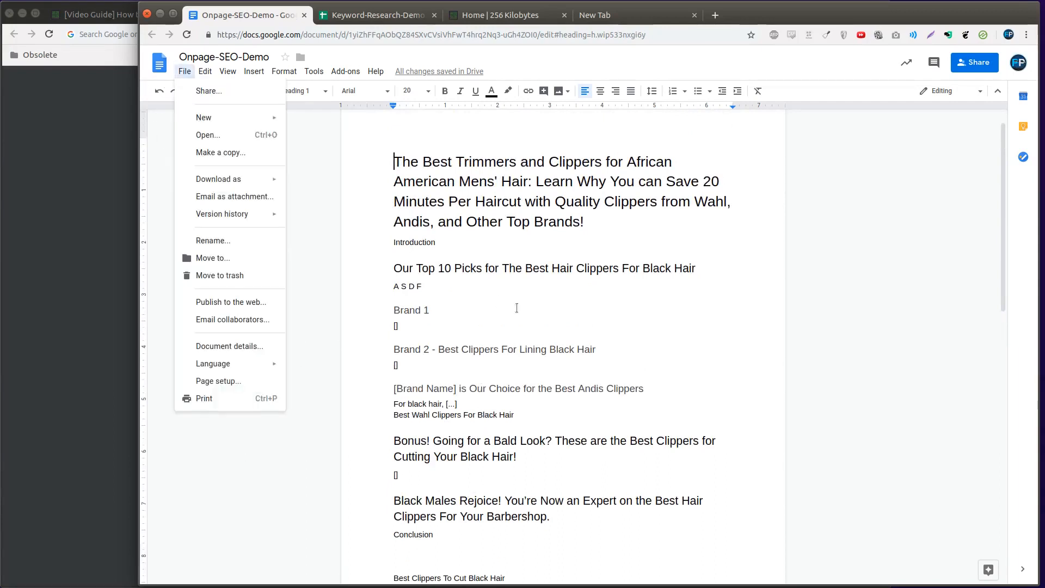
left_click(517, 308)
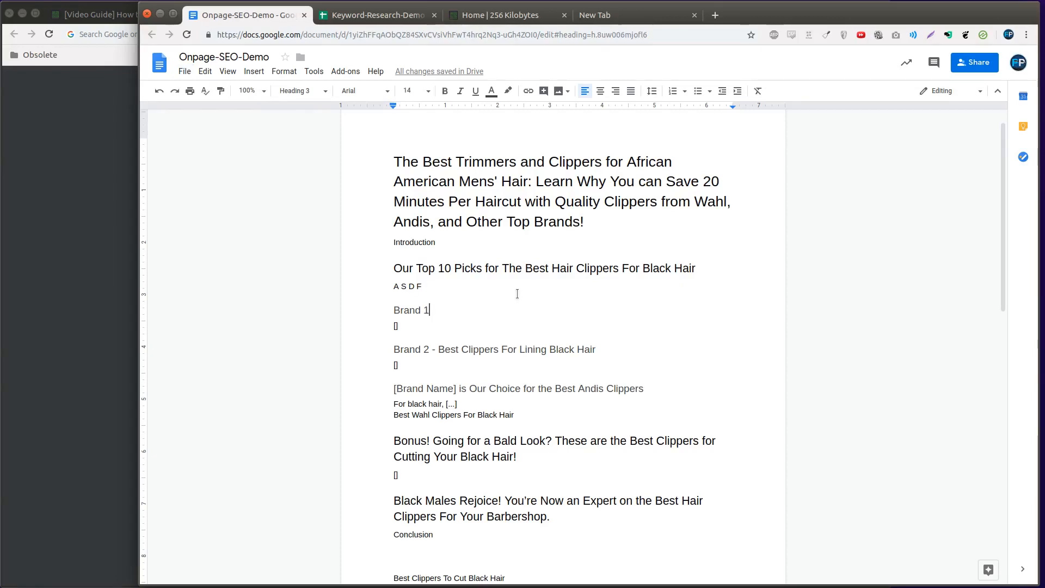
left_click_drag(321, 139, 505, 328)
scroll(504, 343, "up", 4)
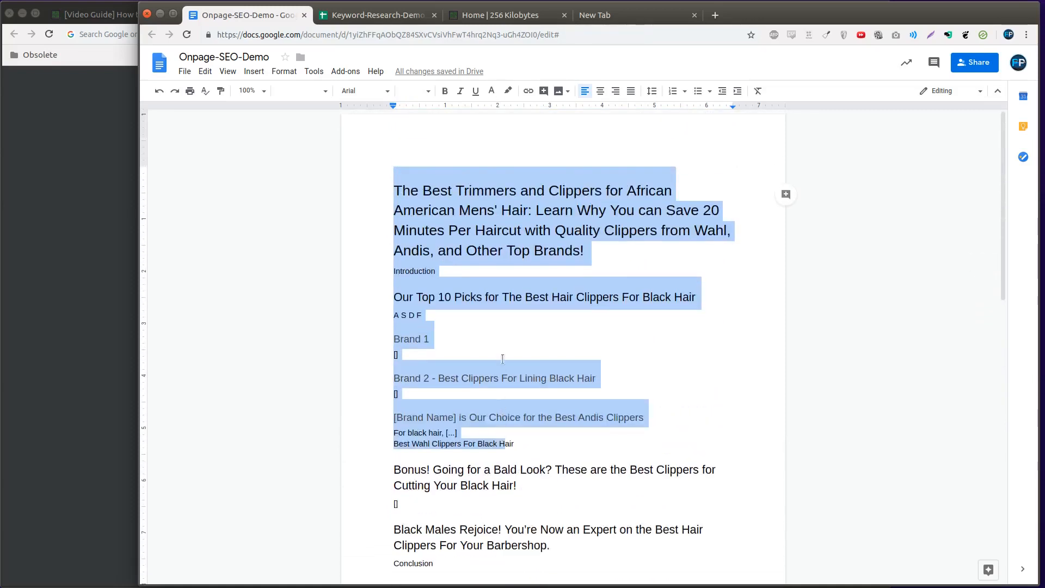
key("ctrl+a")
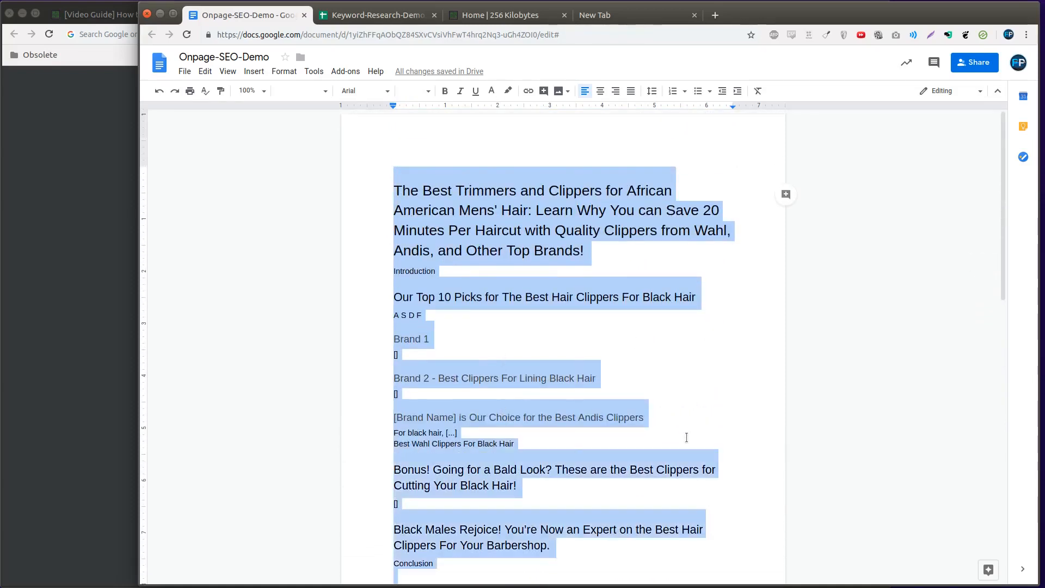
scroll(686, 443, "down", 5)
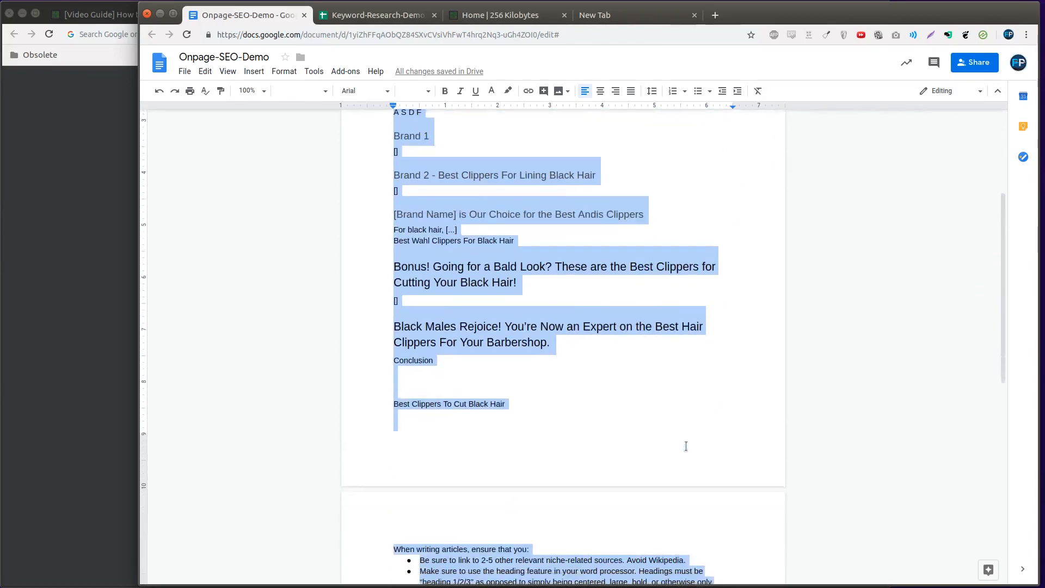
scroll(685, 440, "up", 2)
Highlight the text from the placeholder under "Brand 1" through "Bonus! Going for" in pale yellow
left_click_drag(461, 182, 481, 296)
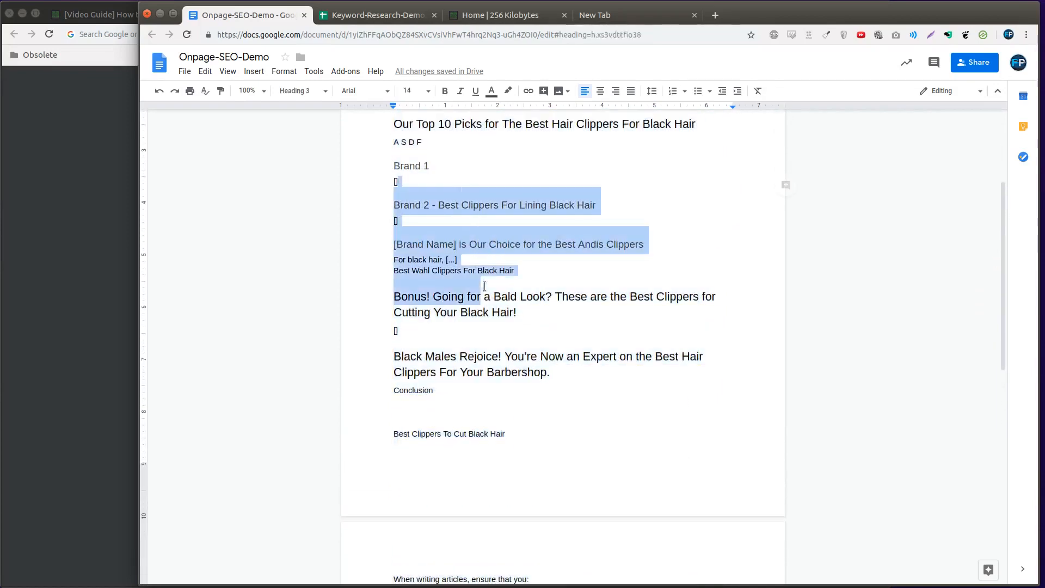
left_click(508, 91)
left_click(540, 155)
left_click(628, 332)
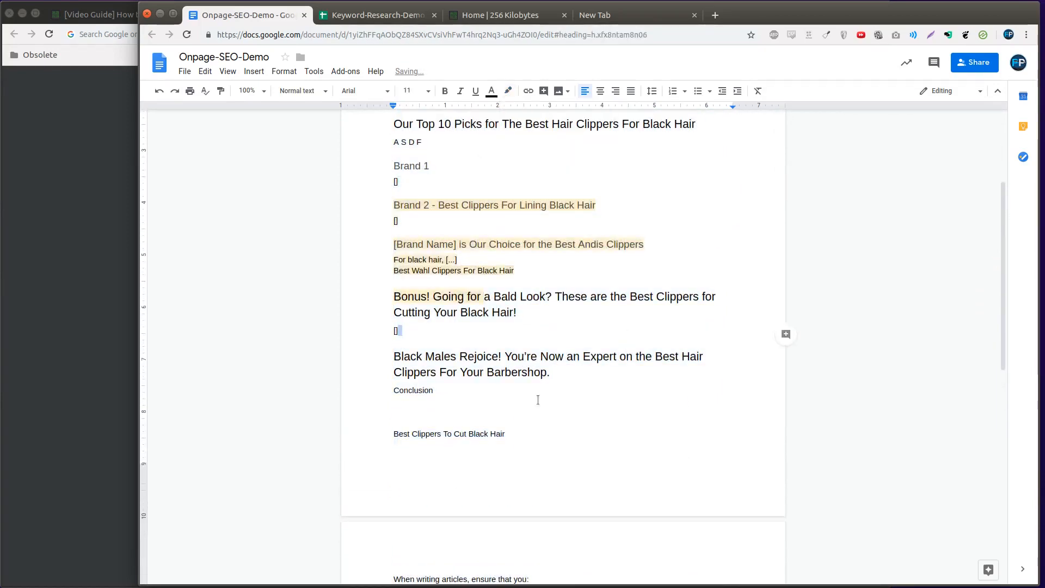
Clear the direct formatting of the whole document to remove the yellow highlighting
left_click(566, 459)
key("ctrl+a")
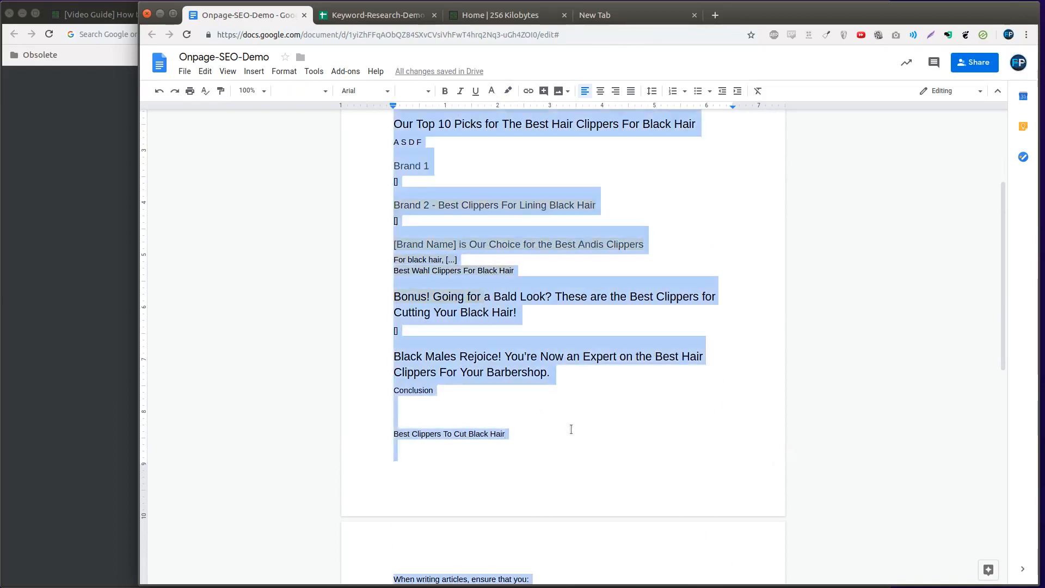
key("ctrl+backslash")
left_click(570, 430)
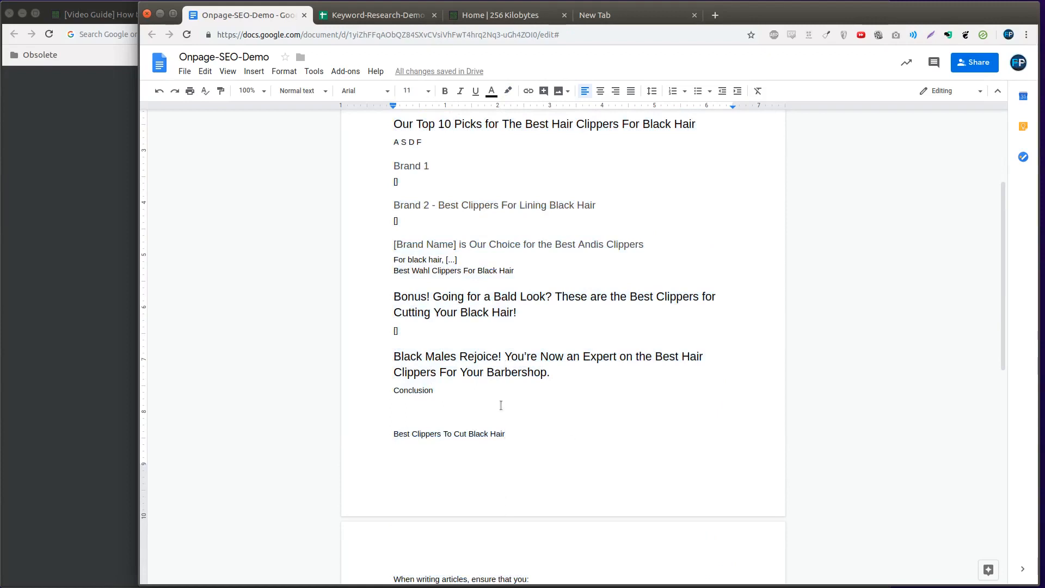
scroll(695, 346, "up", 3)
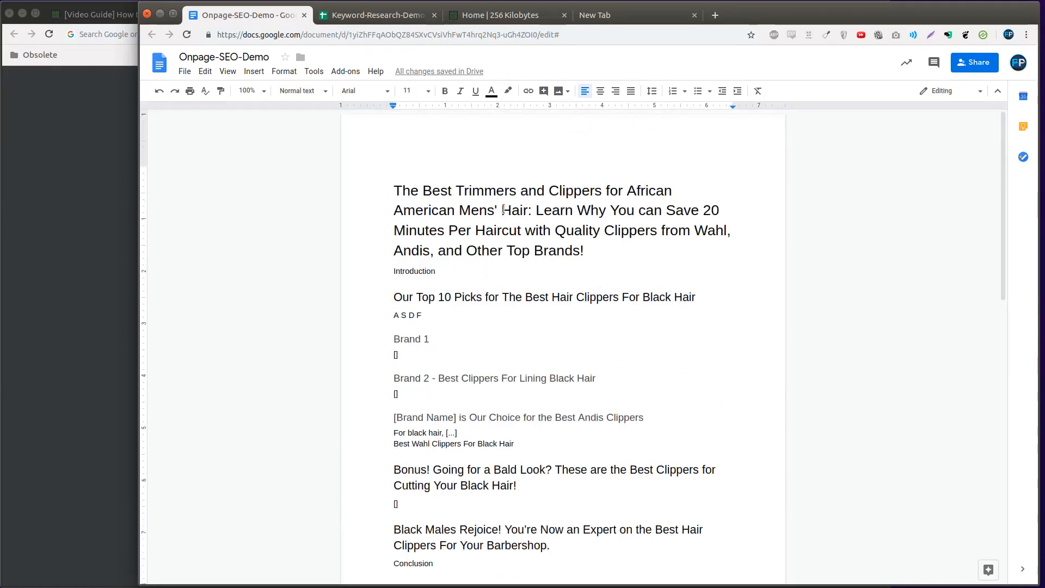
left_click(496, 161)
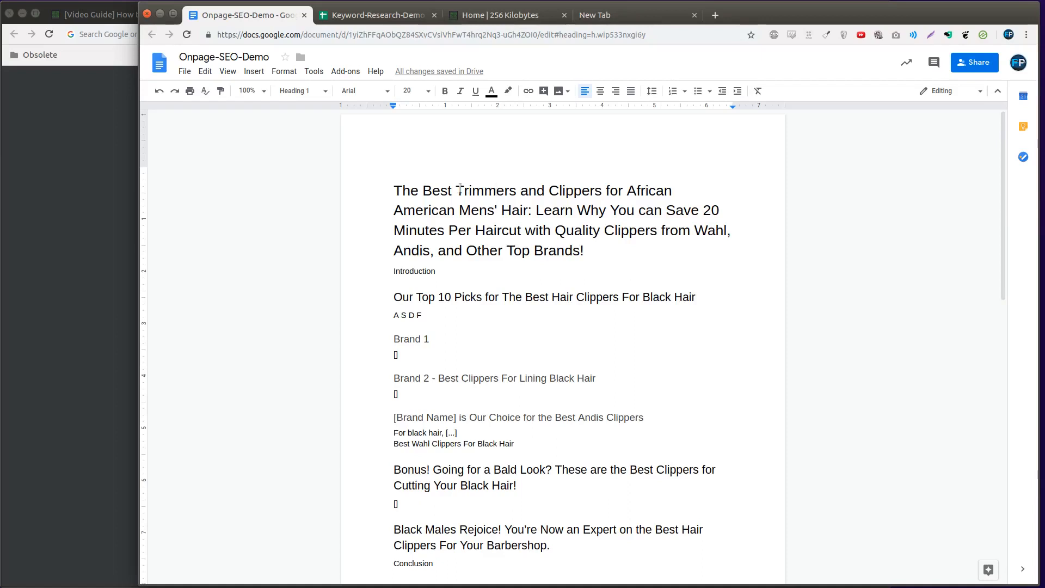
Download the Onpage-SEO-Demo document as a Microsoft Word (.docx) file
left_click(388, 189)
left_click(185, 71)
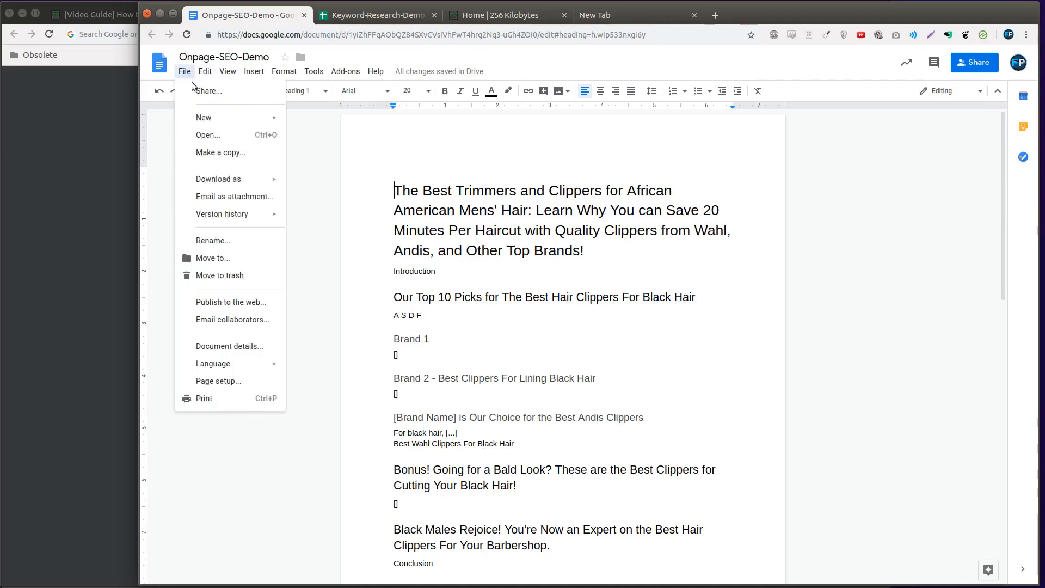
mouse_move(234, 179)
left_click(380, 182)
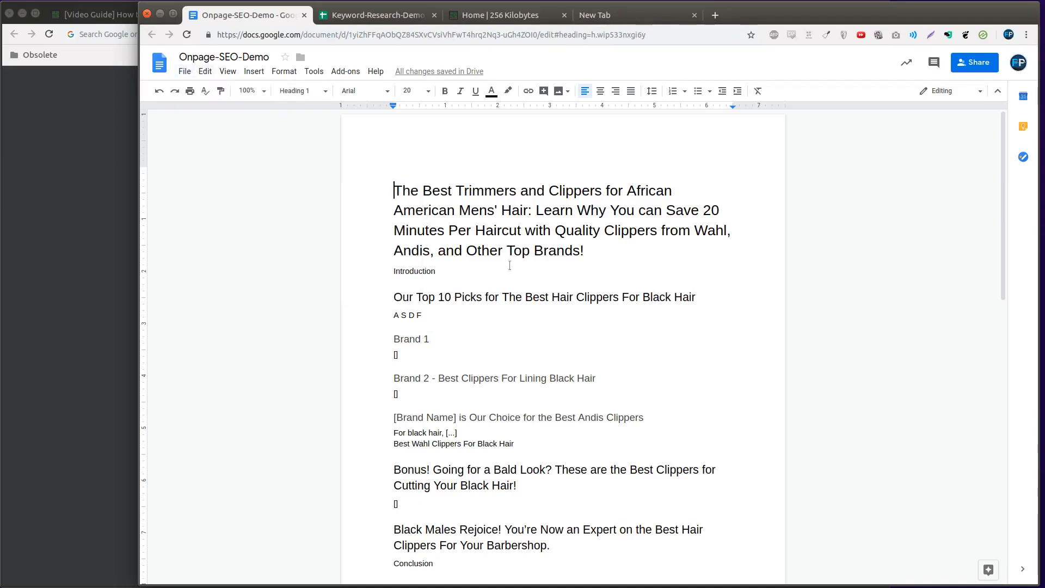
Search the web for "docx to html" and convert the downloaded Onpage-SEO-Demo.docx to HTML on online-convert.com
key("ctrl+t")
key("ctrl+t")
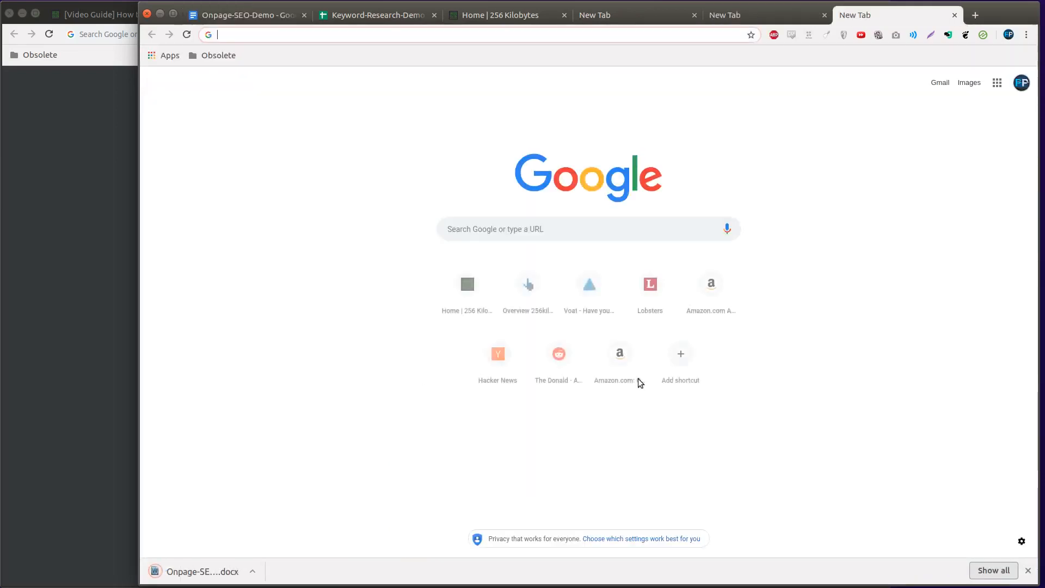
type("docx to html")
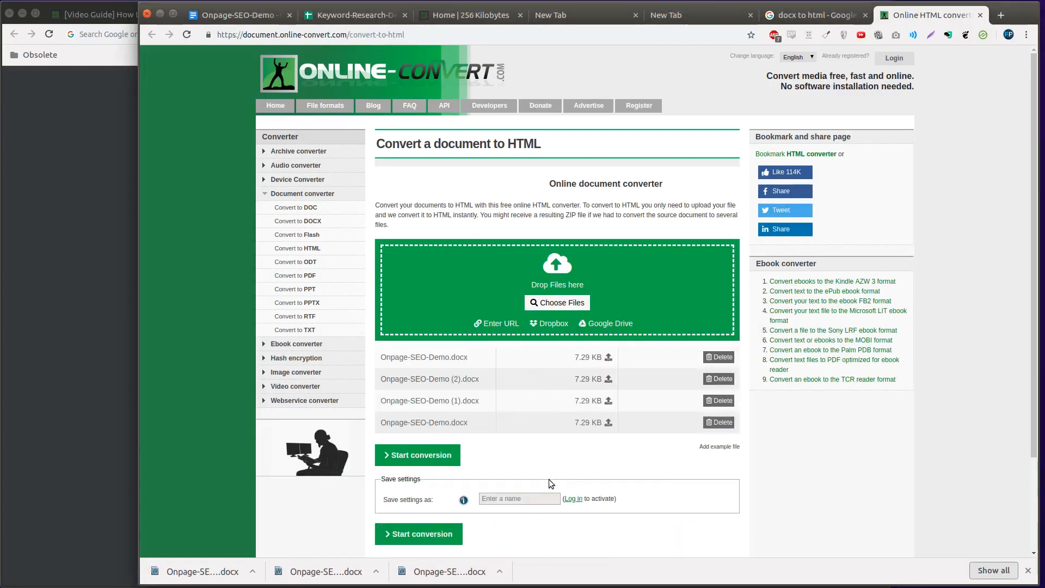
left_click(435, 455)
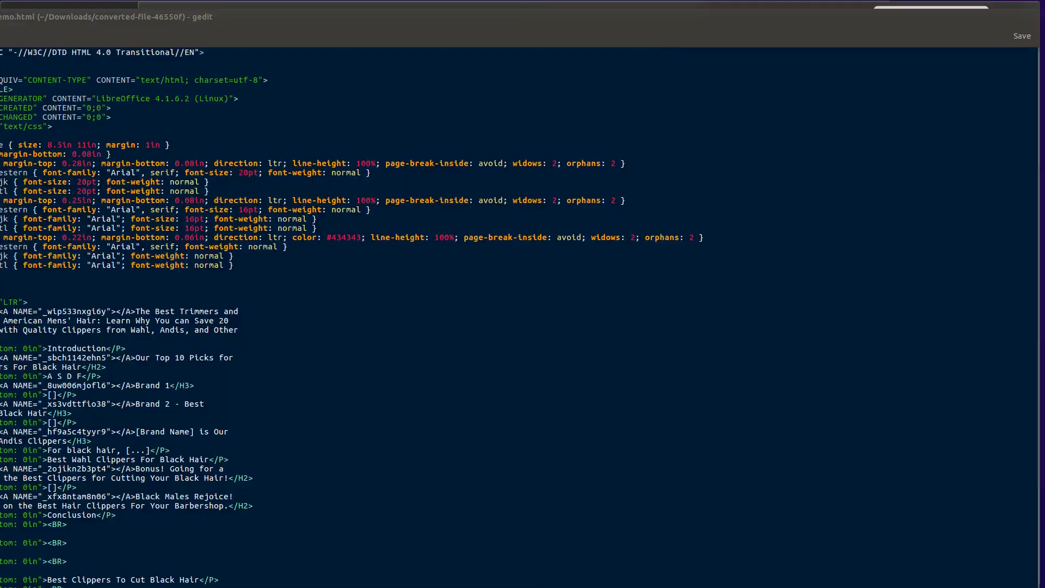
Open the converted Onpage-SEO-Demo.html in gedit and delete its entire HEAD section, including the style rules
mouse_move(0, 587)
left_mouse_down()
mouse_move(47, 587)
mouse_move(7, 581)
left_mouse_up()
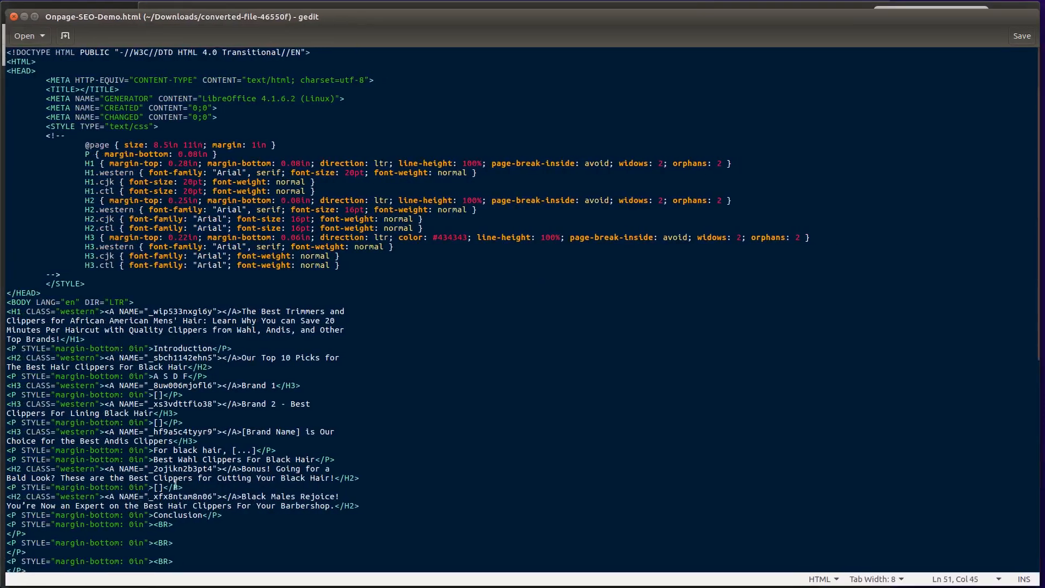
left_click(184, 486)
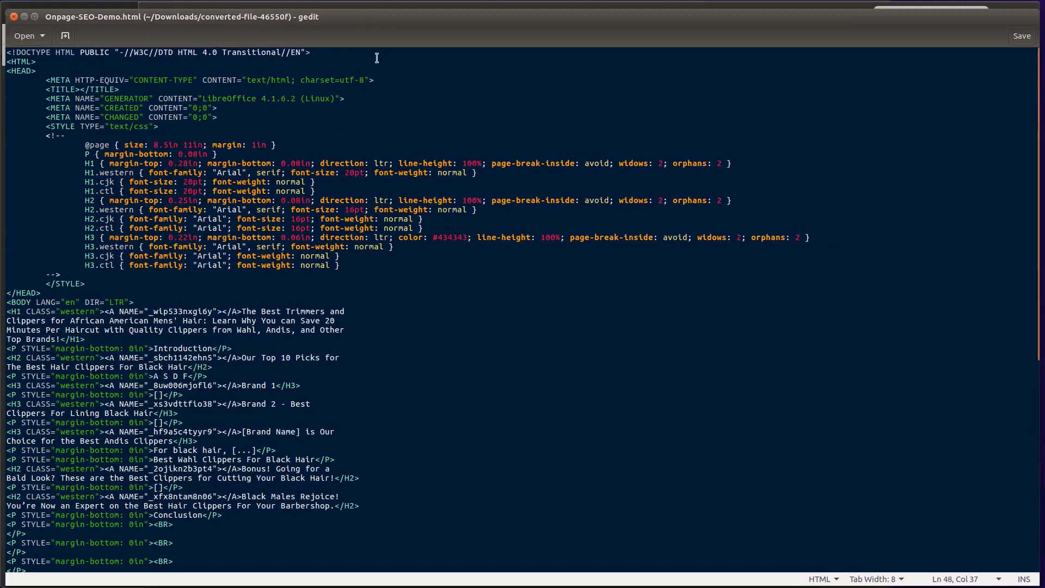
mouse_move(400, 14)
left_mouse_down()
mouse_move(400, 30)
mouse_move(400, 10)
left_mouse_up()
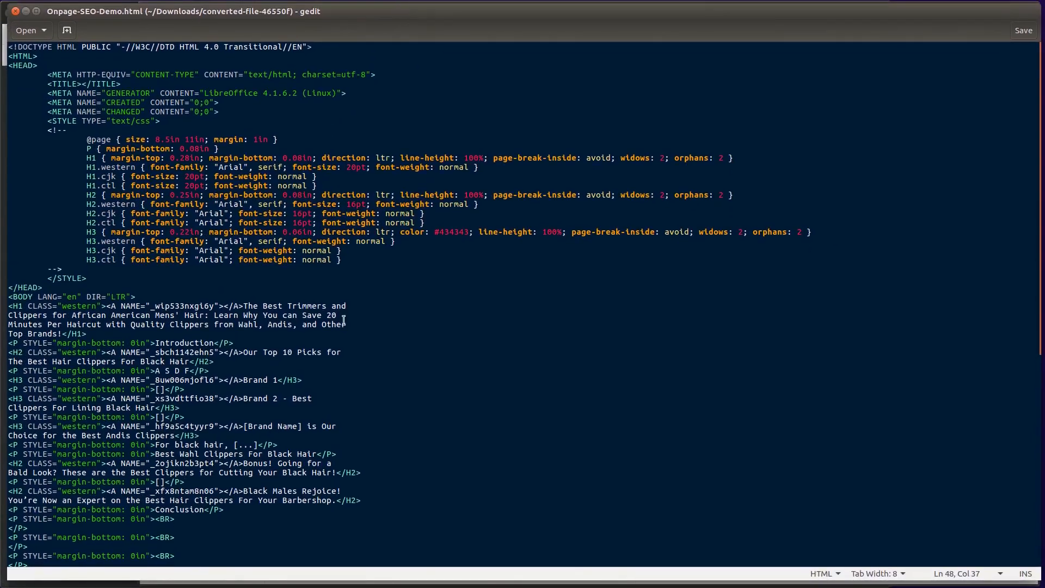
key("ctrl+a")
left_click_drag(44, 287, 9, 65)
right_click(155, 144)
left_click(159, 179)
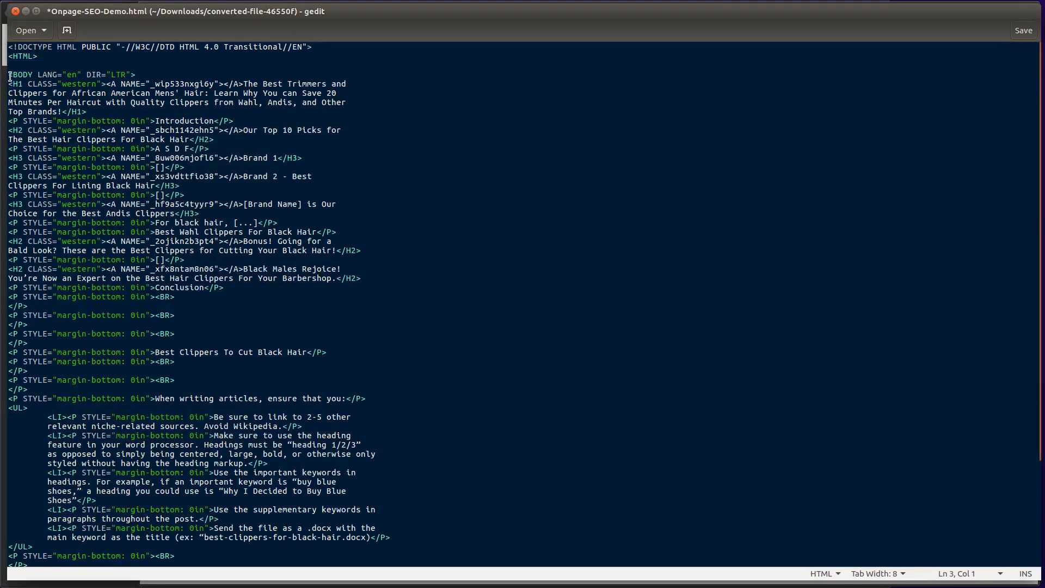
Copy all the remaining HTML code, paste it into the source editor of html-cleaner.com and clean it
key("ctrl+a")
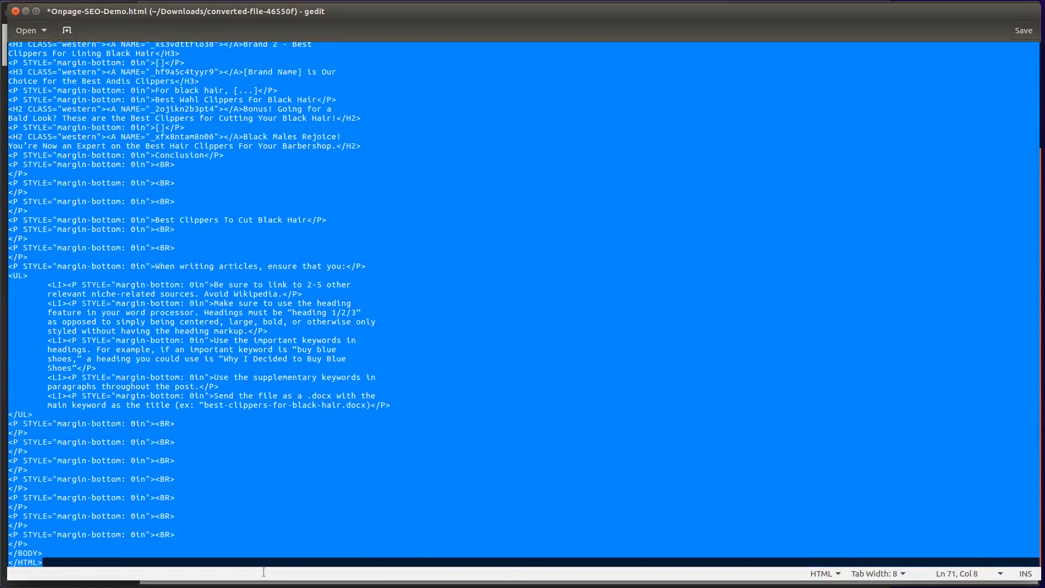
left_click(263, 547, "shift")
key("alt+Tab")
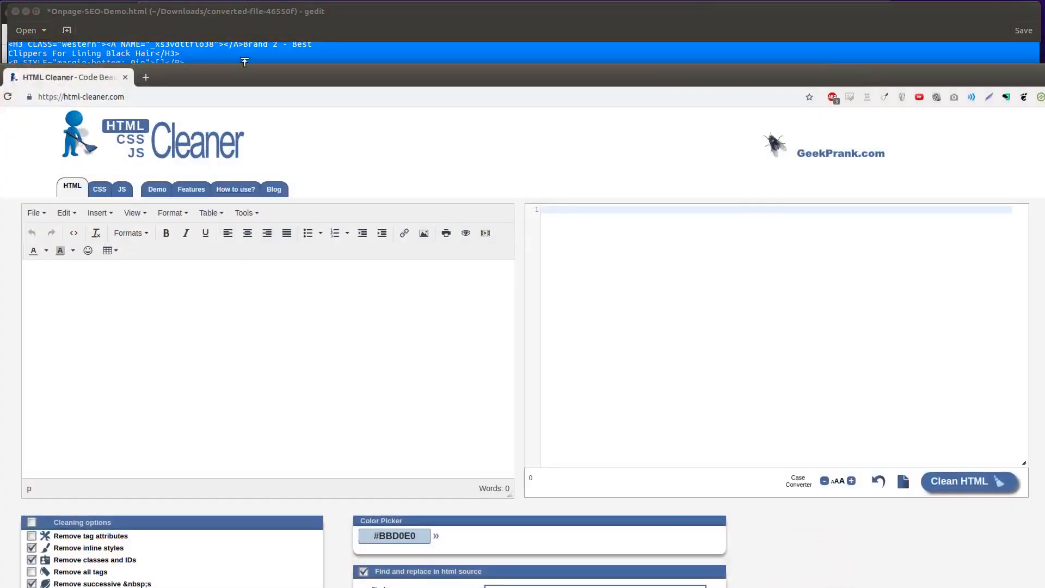
left_click_drag(280, 89, 215, 37)
left_click(786, 328)
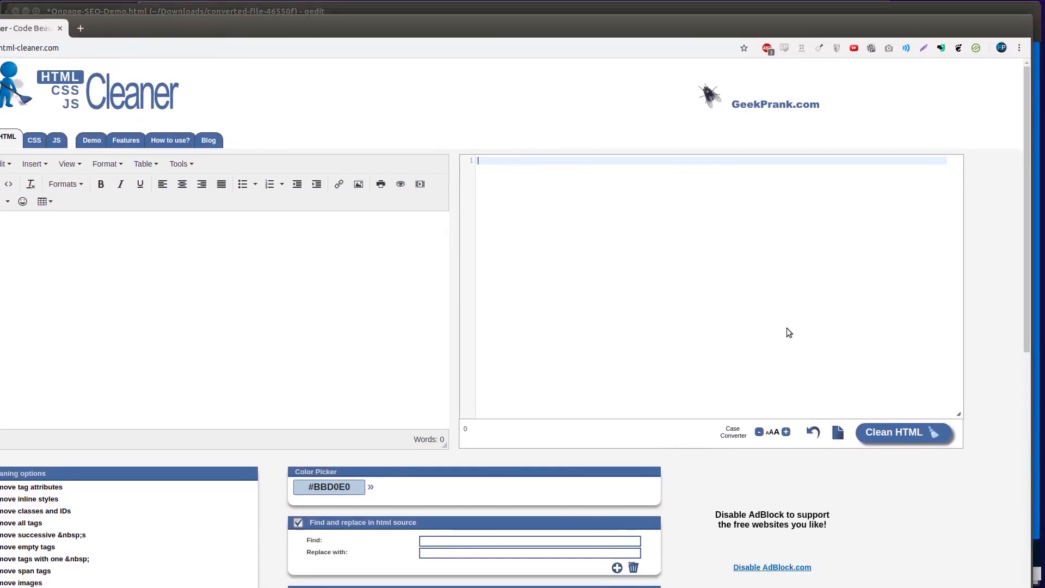
key("ctrl+v")
left_click(898, 431)
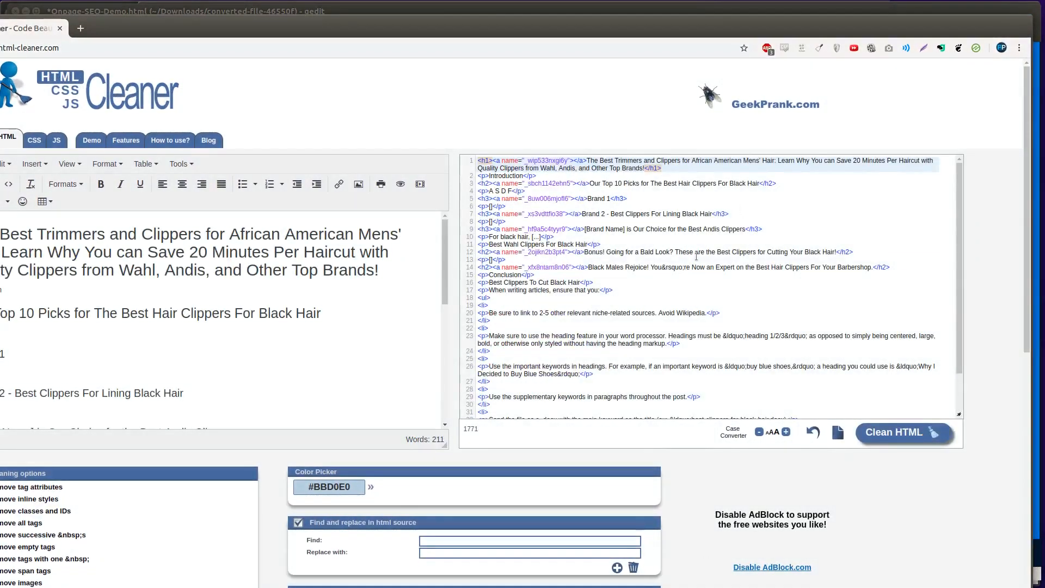
Return the online converter to its upload page and copy all the cleaned code from HTML Cleaner
left_click(689, 298)
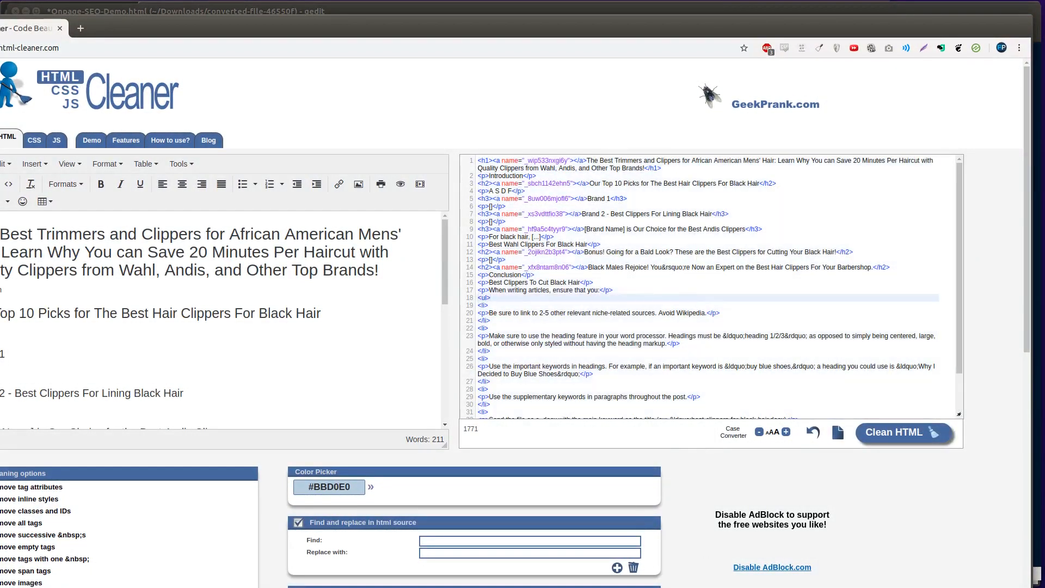
scroll(608, 163, "down", 2)
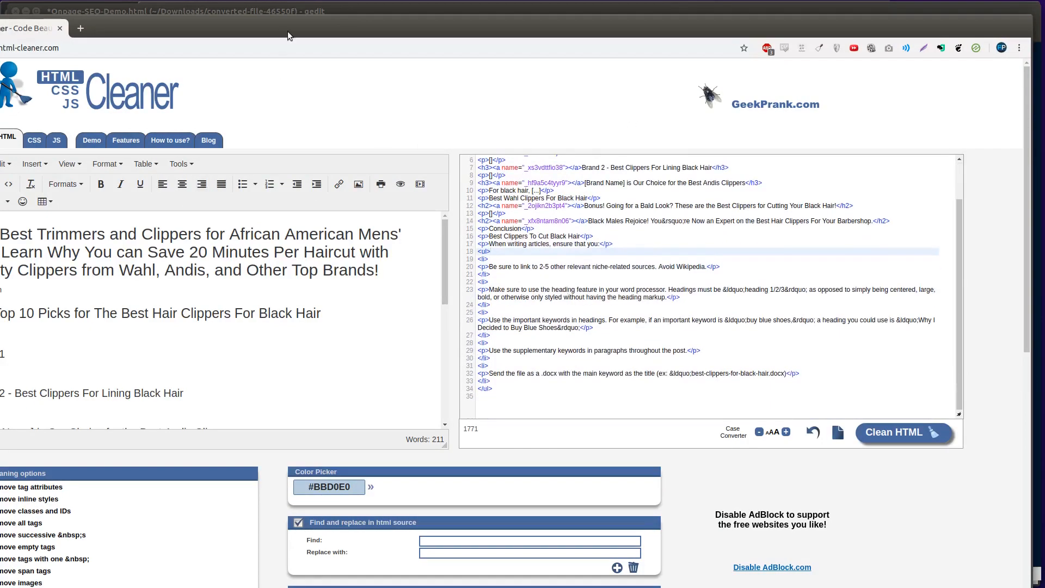
left_click_drag(290, 36, 290, 587)
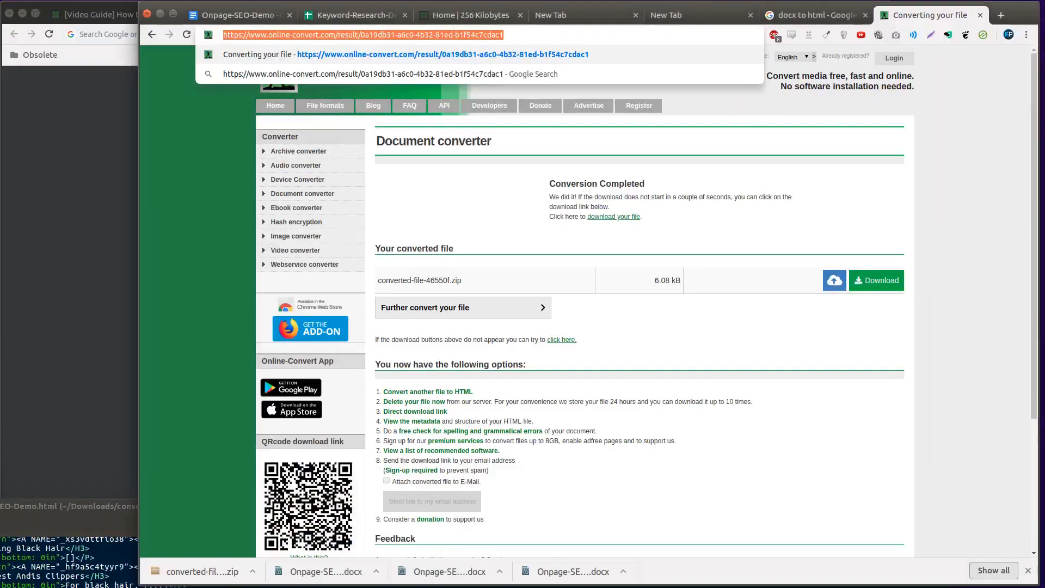
key("alt+Left")
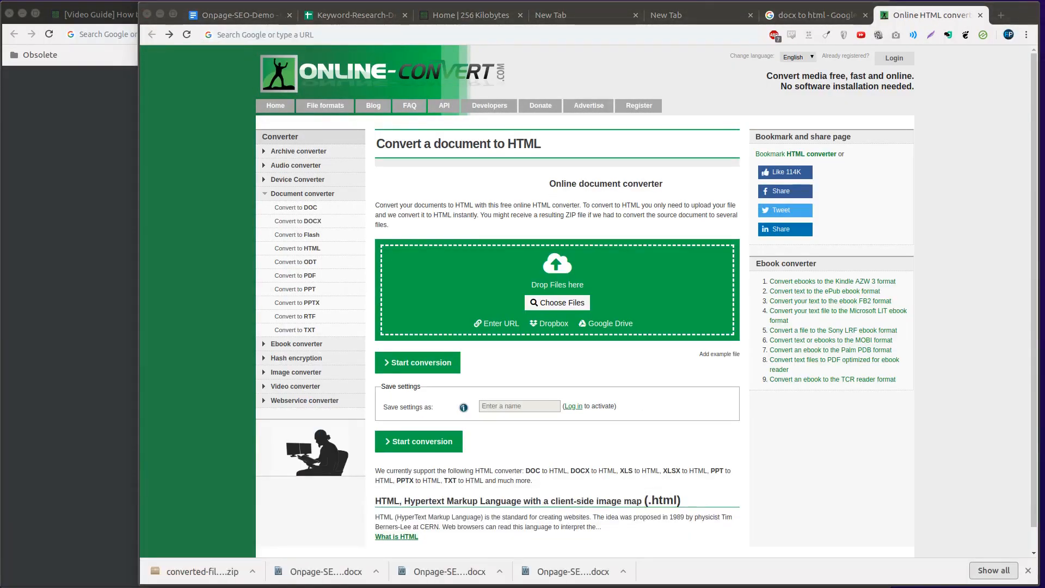
left_click_drag(283, 587, 299, 69)
right_click(722, 287)
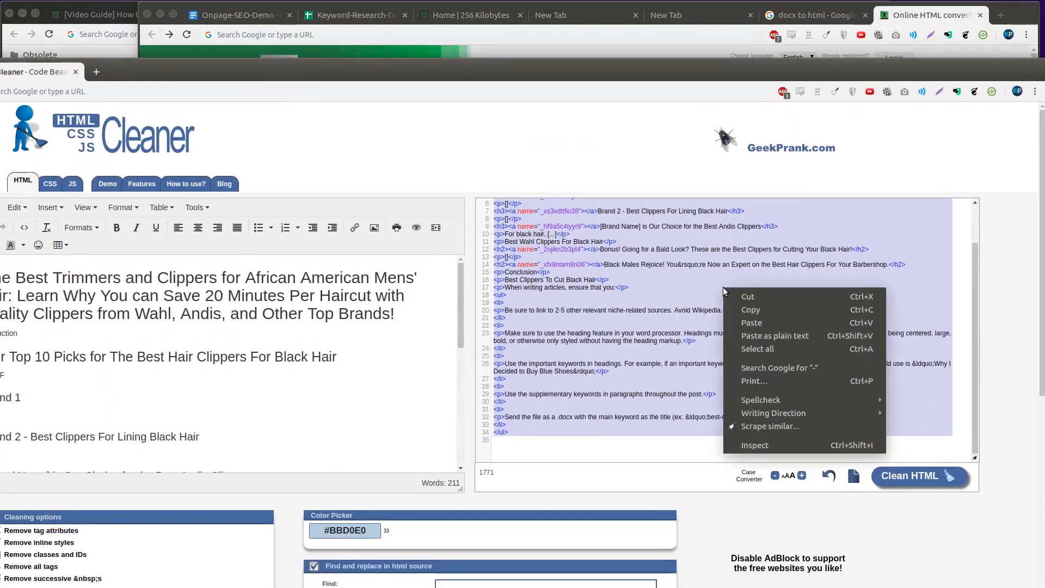
left_click(748, 310)
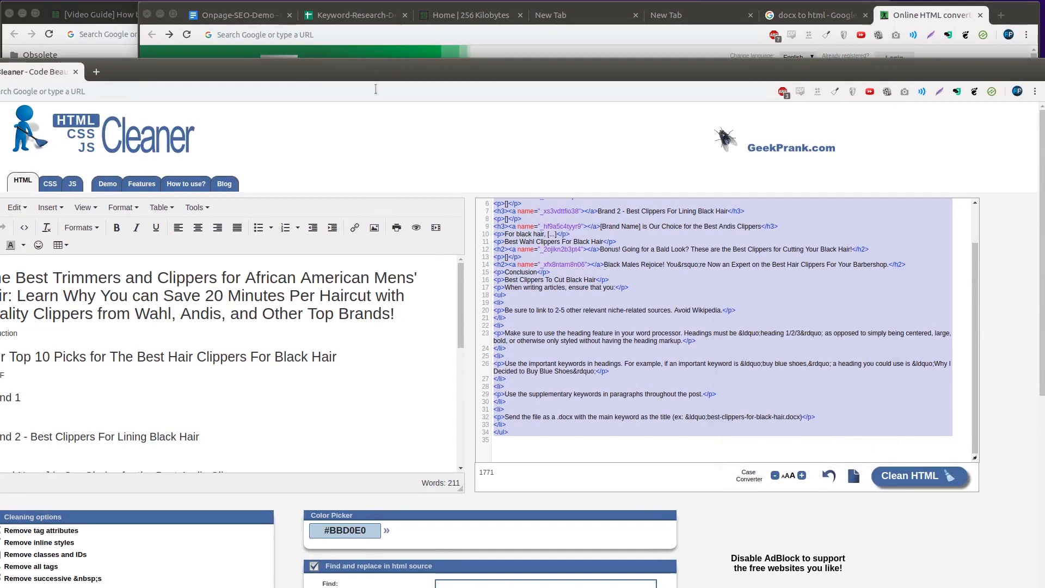
left_click_drag(375, 72, 362, 15)
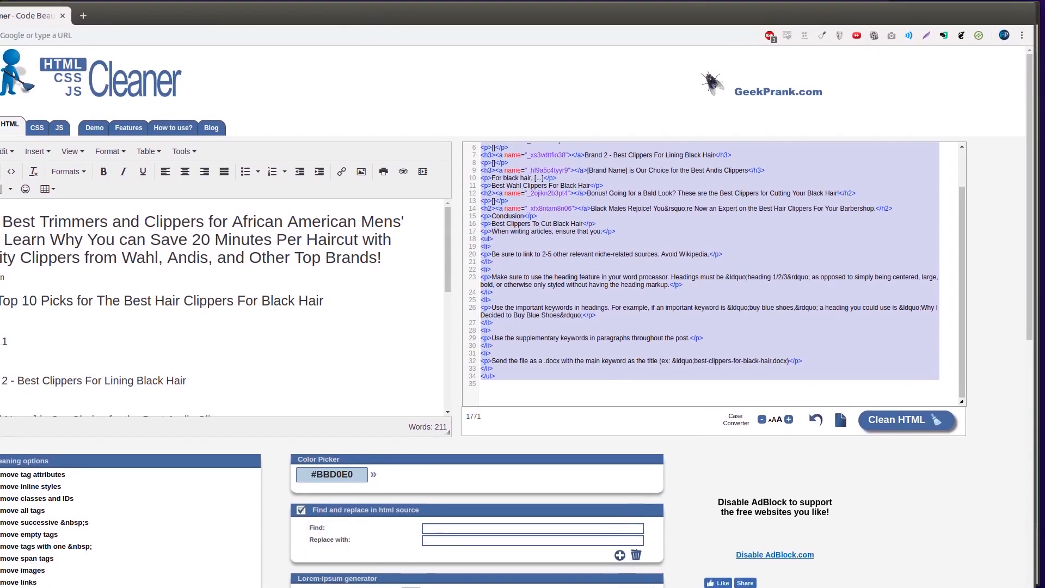
left_click_drag(0, 587, 0, 587)
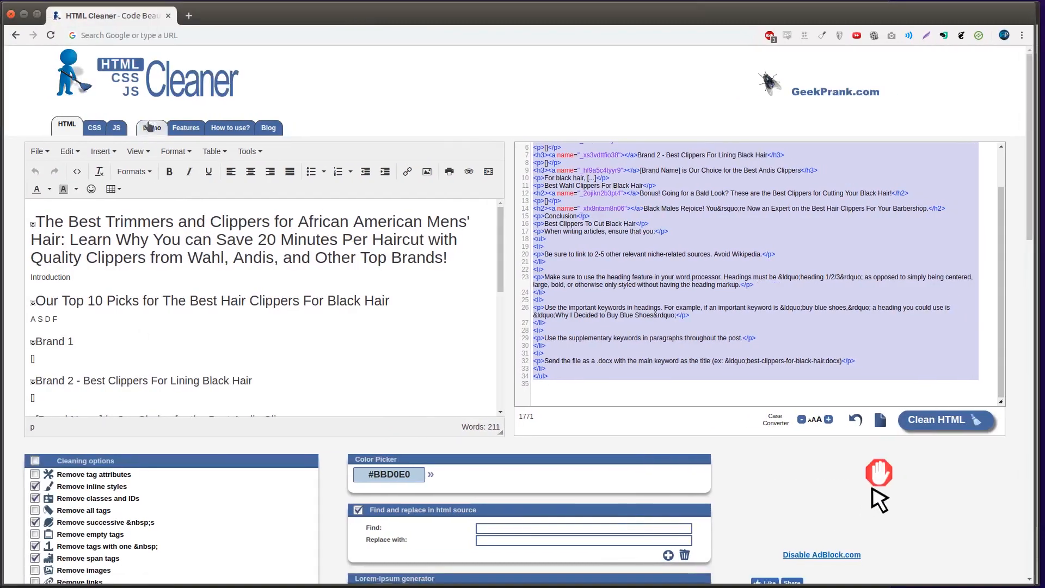
right_click(700, 232)
left_click(637, 223)
key("ctrl+a")
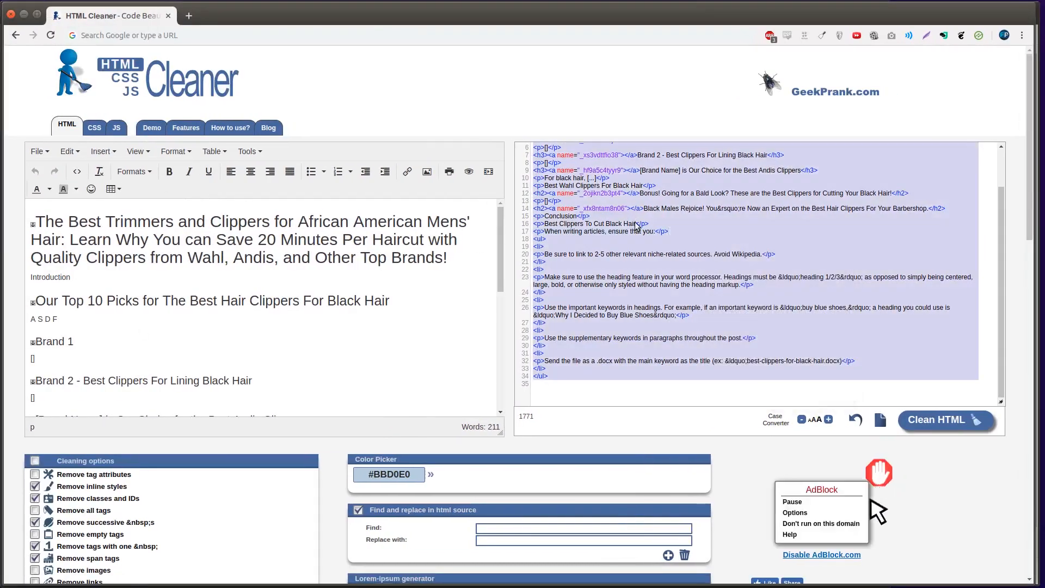
Open the willpeavy.com HTML Minifier, minify the cleaned code there and copy the whole minified result
key("ctrl+t")
type("mini")
key("Down")
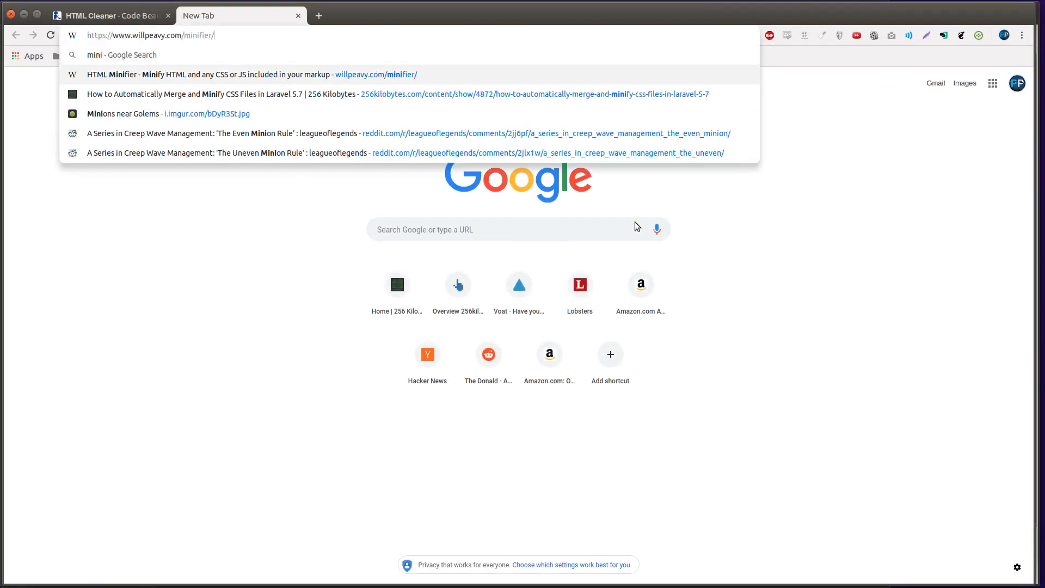
key("Return")
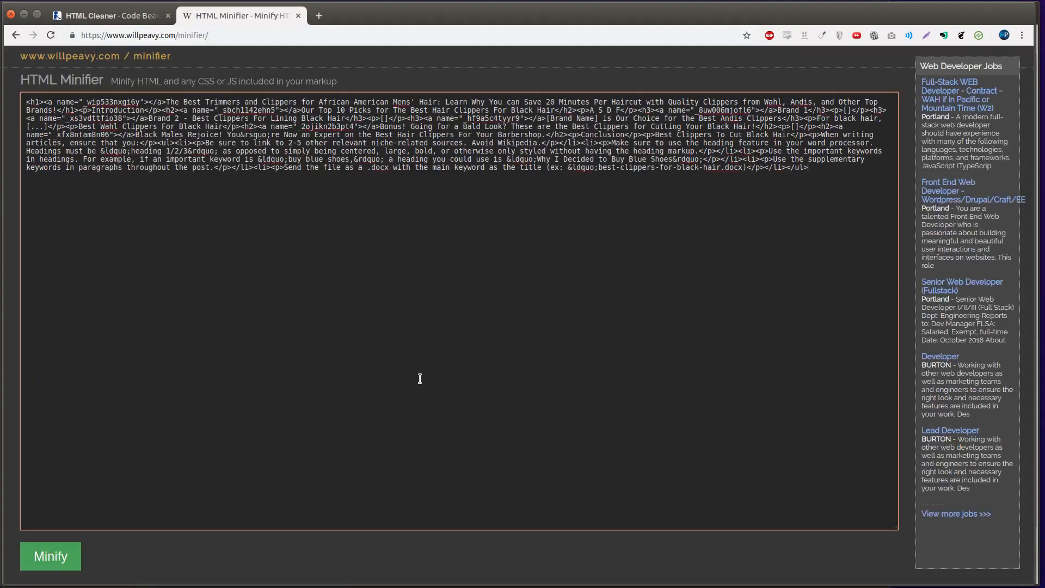
key("ctrl+a")
right_click(323, 116)
left_click(347, 150)
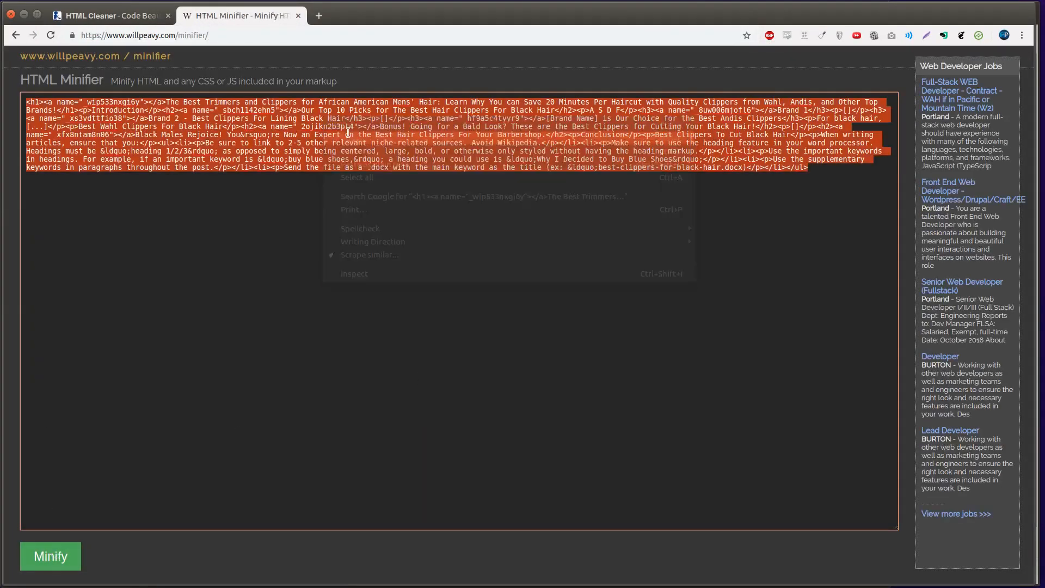
Switch to the Keyword-Research-Demo spreadsheet and insert a column headed "Body" between H1 and URL
left_click_drag(447, 6, 450, 587)
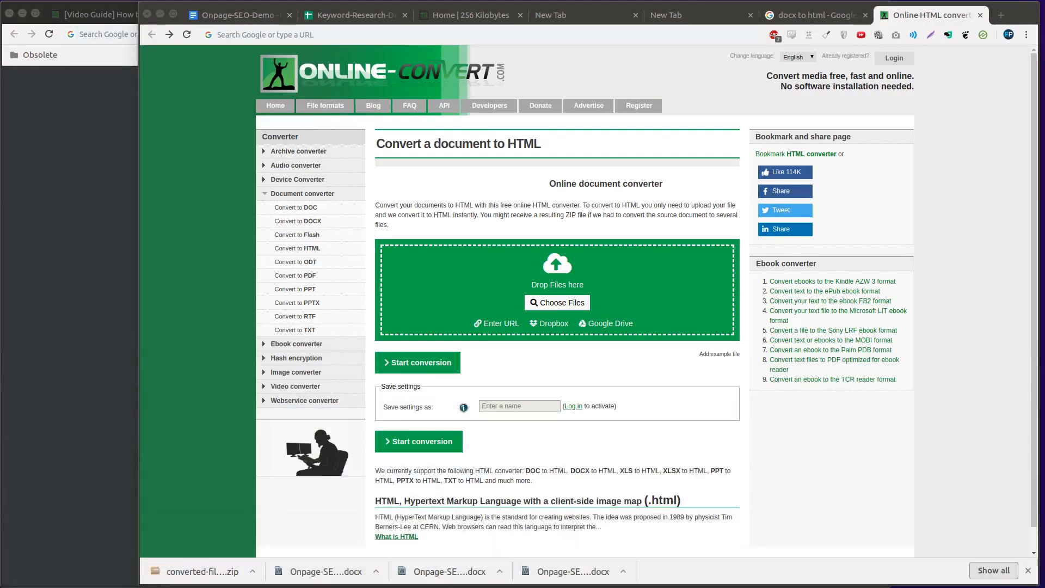
left_click(375, 16)
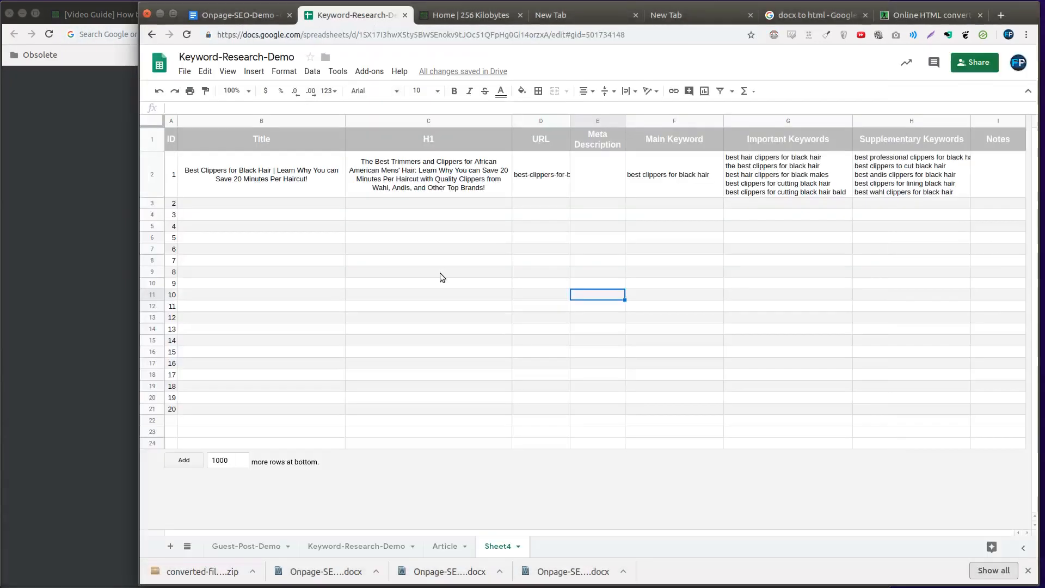
right_click(541, 120)
left_click(557, 210)
left_click(542, 132)
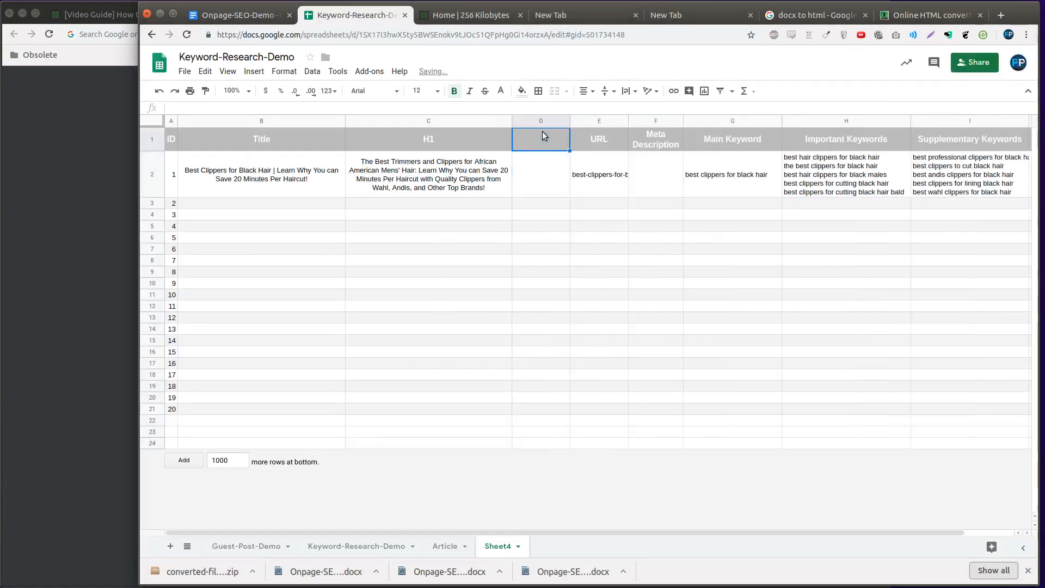
type("Body")
key("Return")
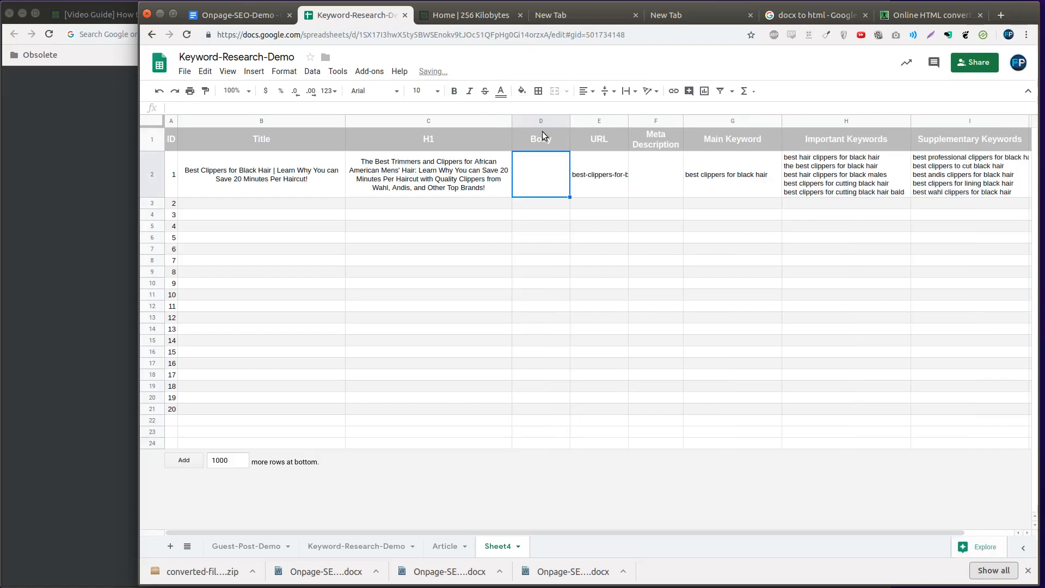
Paste the minified HTML into the Body cell of the first article and select that cell
key("Return")
key("ctrl+v")
key("Return")
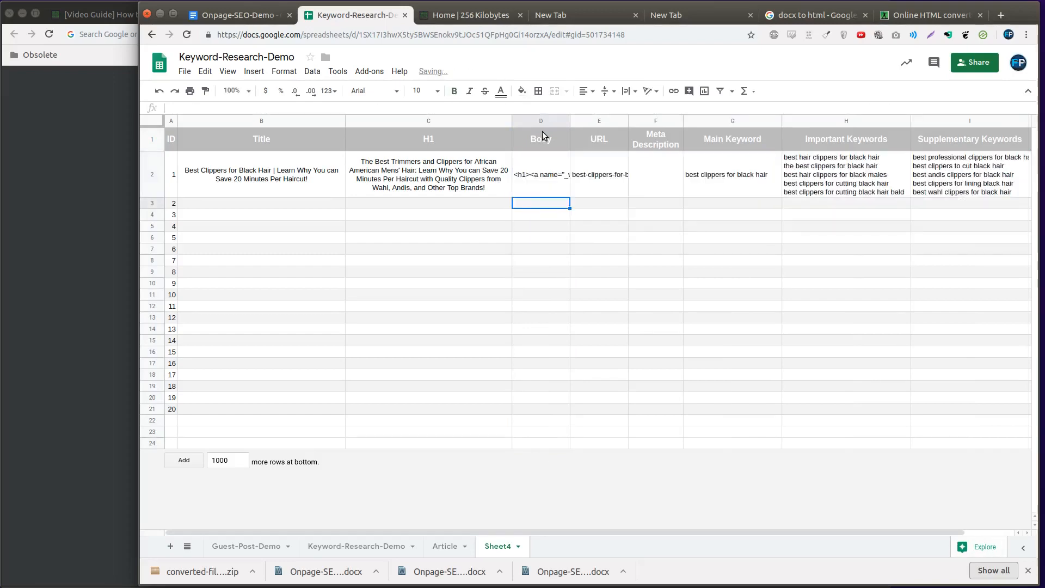
left_click(549, 179)
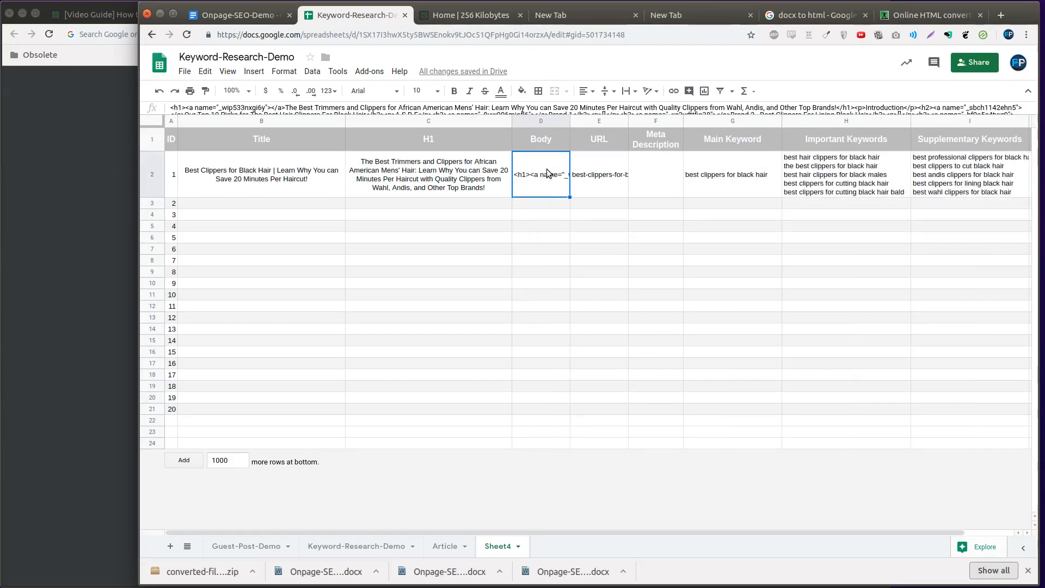
Examine the first article's full Body HTML, its H1 and the Title column rows for articles 1 to 20
left_click(496, 108)
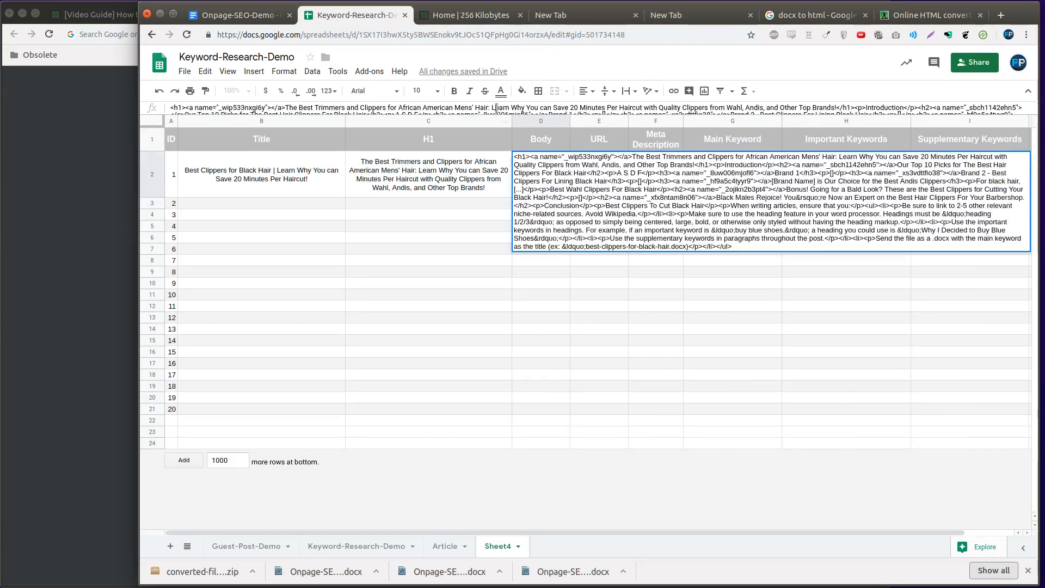
left_click(478, 249)
left_click(564, 170)
left_click(404, 168)
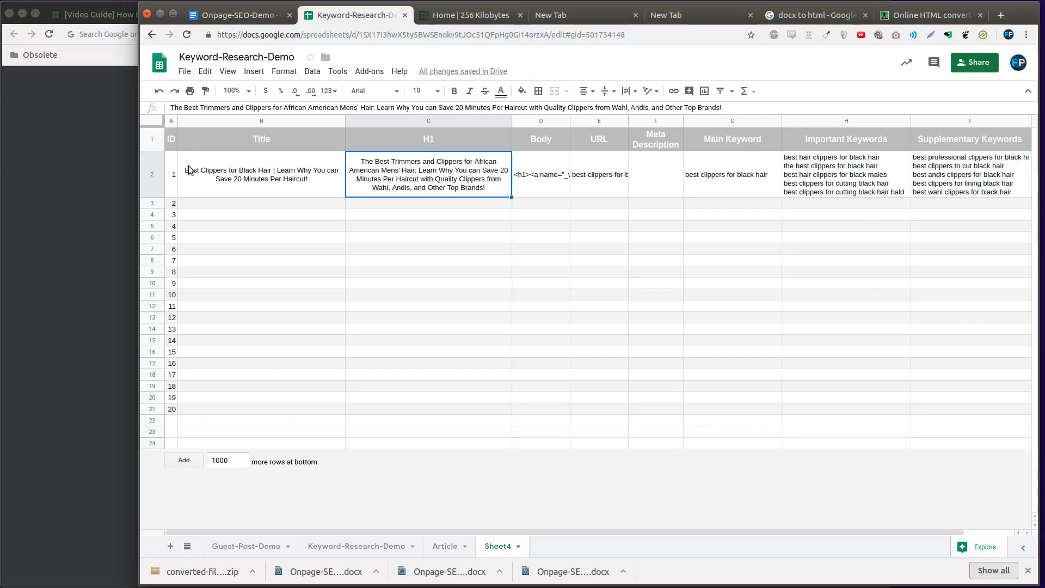
left_click_drag(261, 308, 237, 533)
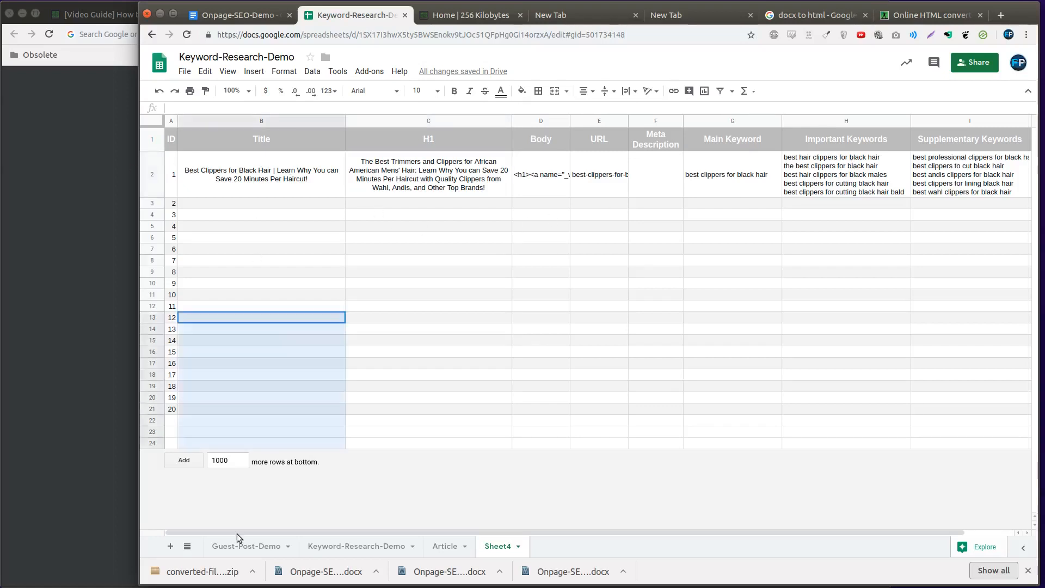
left_click(325, 282)
left_click(324, 187)
left_click_drag(325, 187, 286, 405)
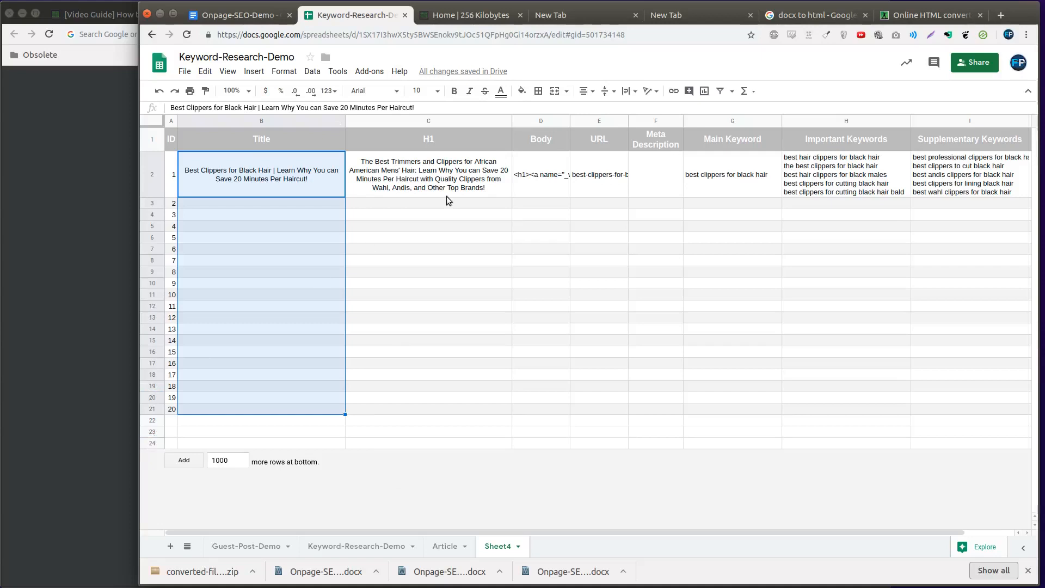
left_click(536, 176)
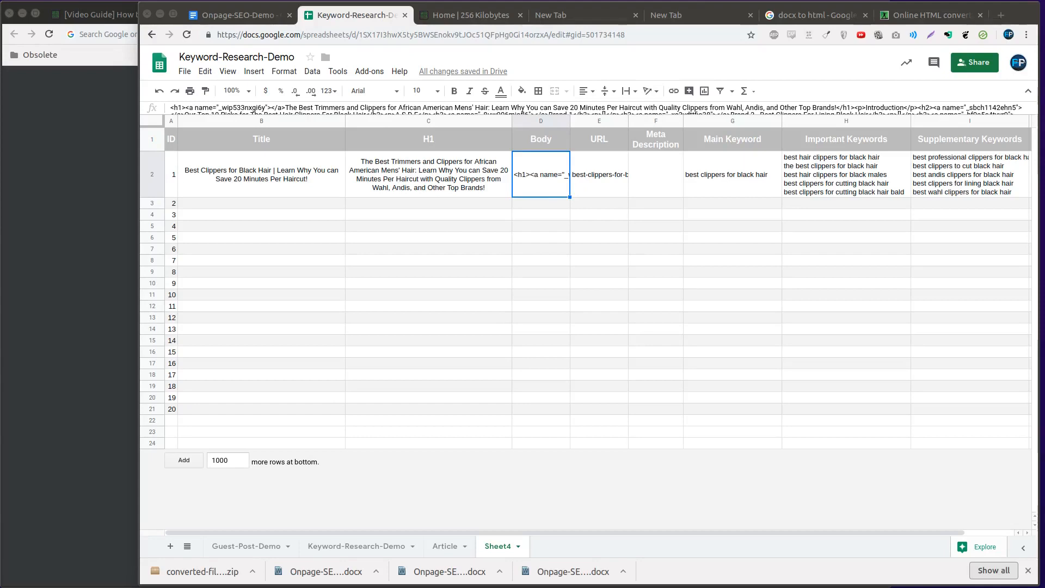
left_click(580, 335)
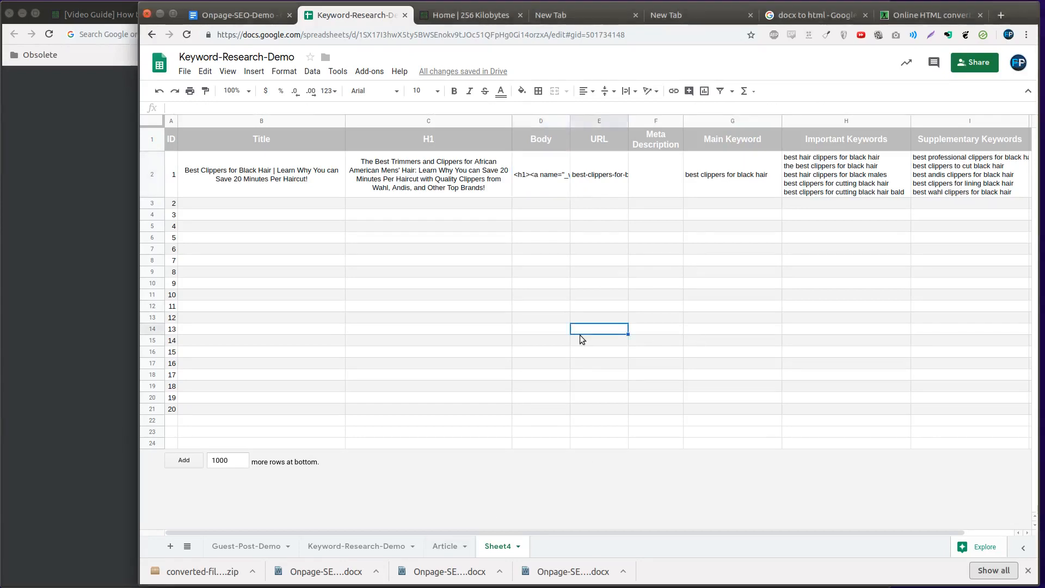
Search Google in a new tab for site:lkasdfjlkasd.com to check whether the domain is indexed
key("ctrl+t")
type("site:")
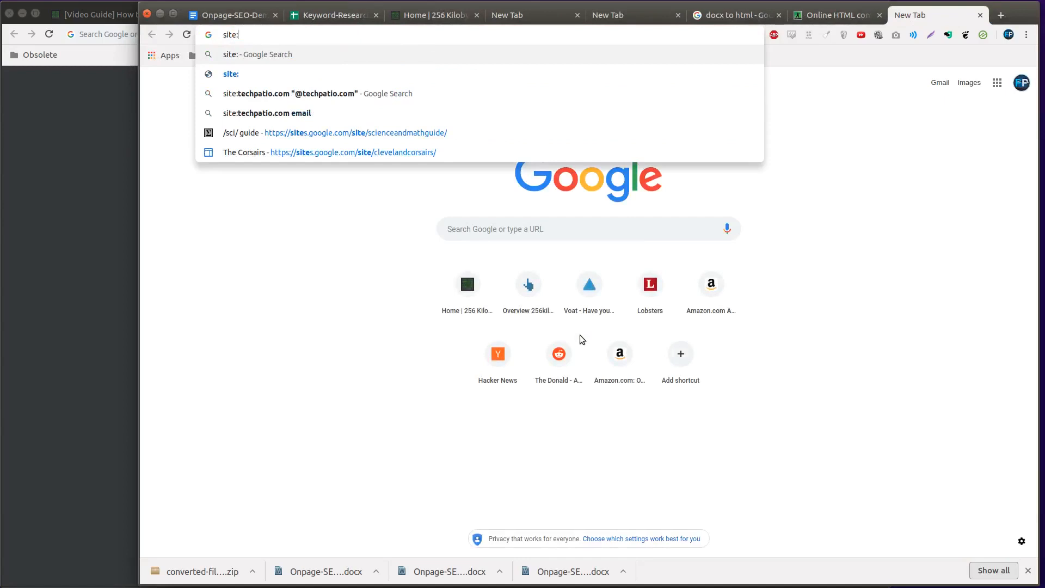
type("lkasdfjlkasd.com")
key("Return")
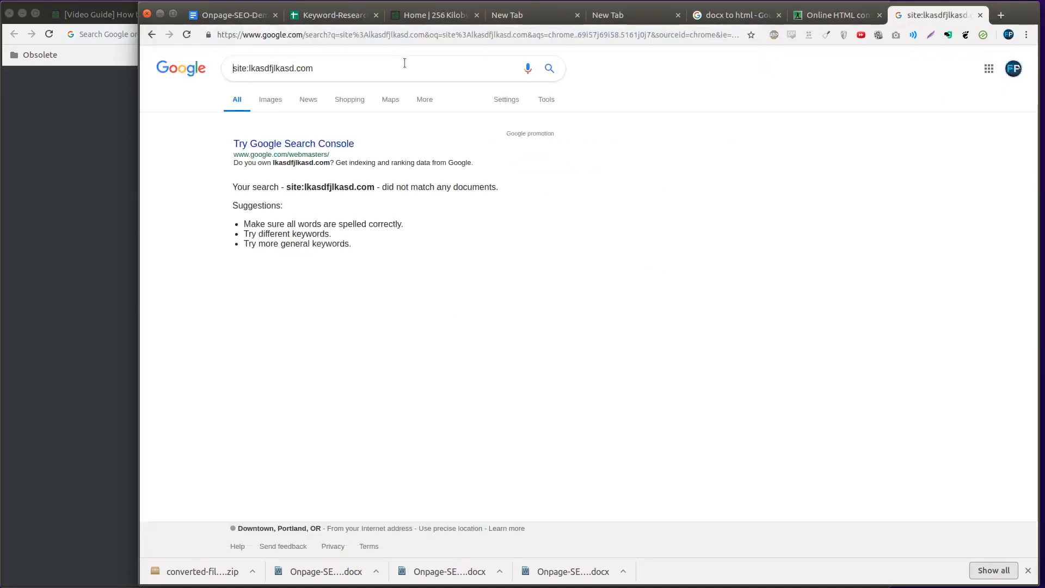
Narrow the Google query to site:lkasdfjlkasd.com/path-to-article to check that article's indexing, and close the search tab
type("/")
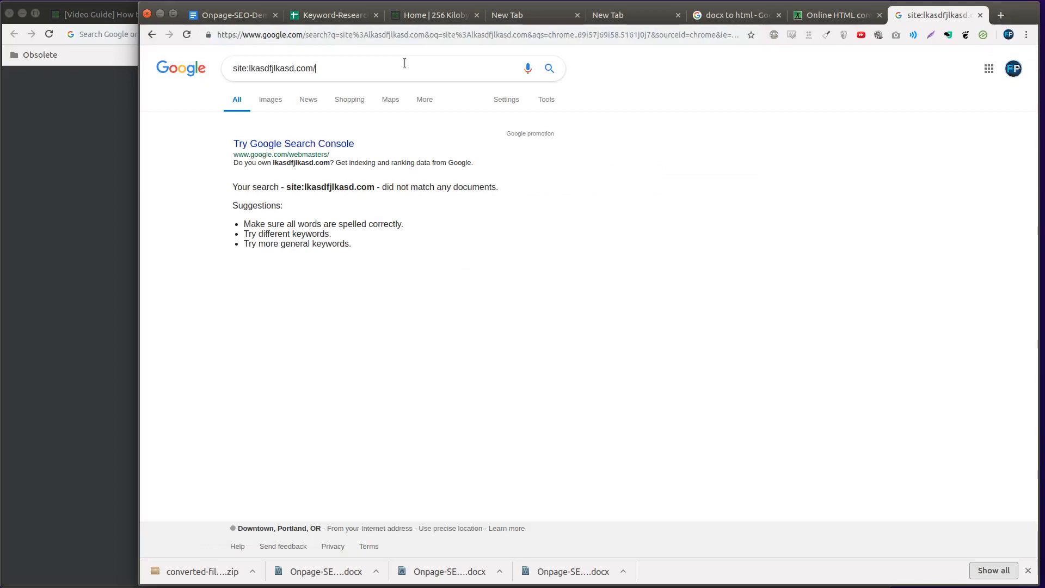
type("path-to-article")
key("Return")
double_click(404, 63)
triple_click(405, 64)
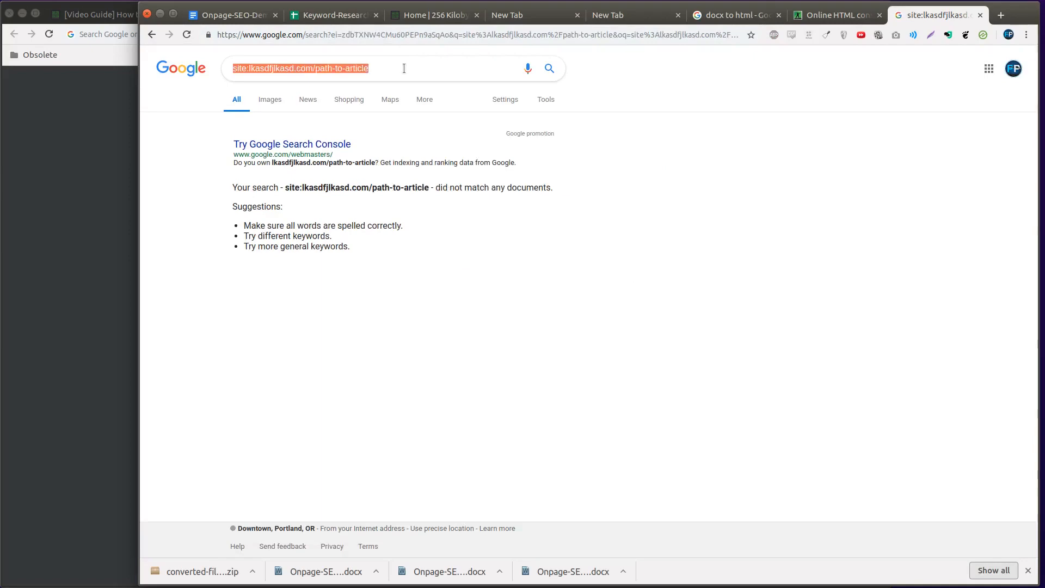
left_click(403, 68)
triple_click(263, 66)
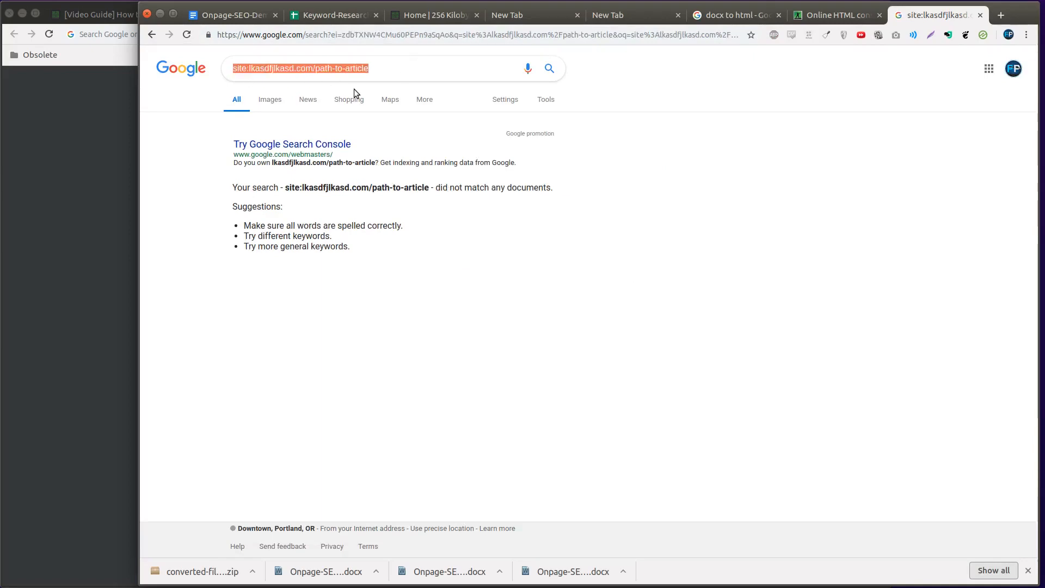
left_click(671, 430)
key("ctrl+w")
Look up Google's cached copy of the online converter page with the cache: prefix, check its snapshot date and close the page
left_click(369, 33)
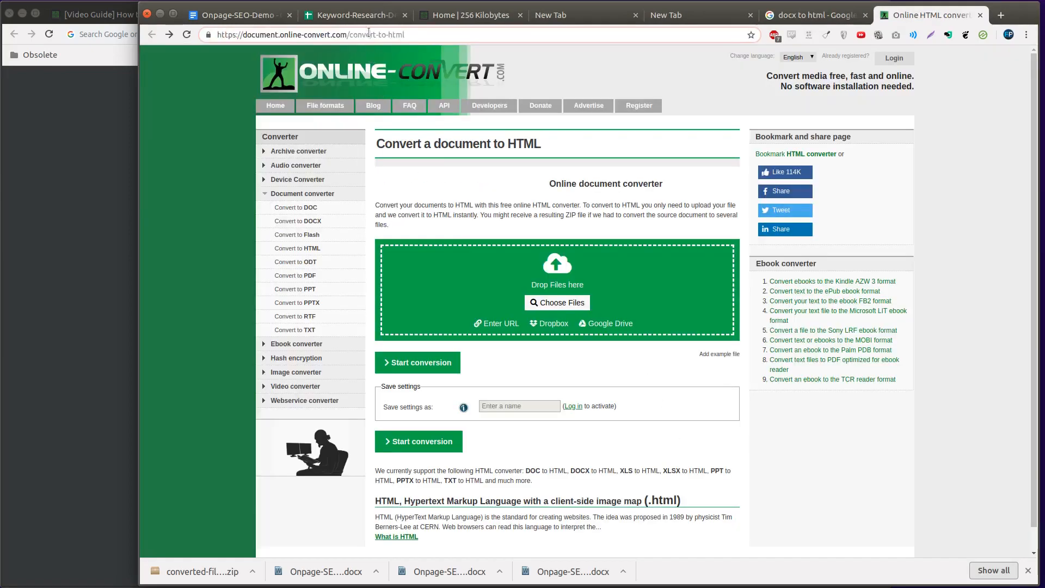
type("cache>")
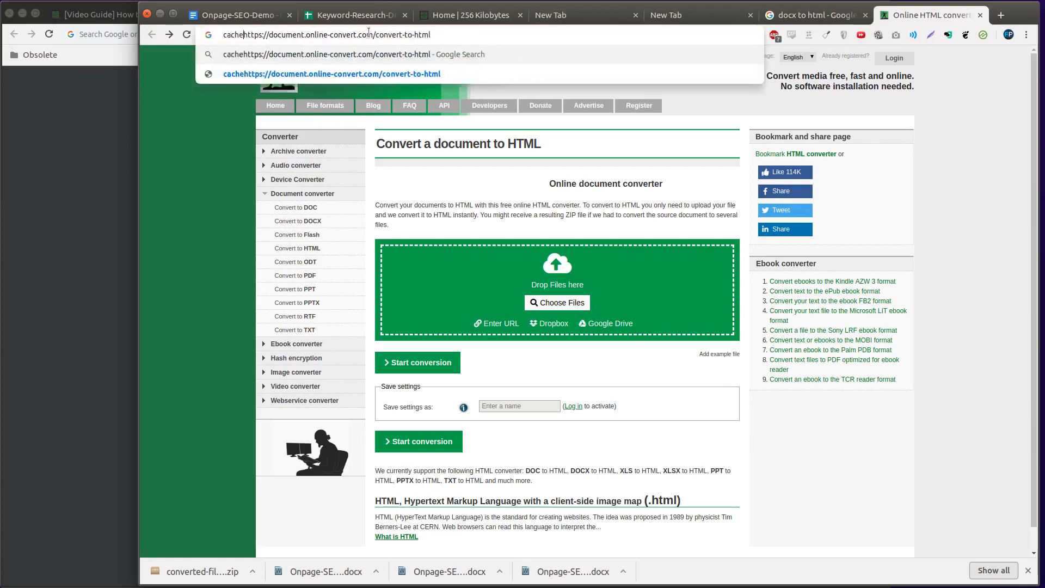
key("BackSpace")
type(":")
key("Return")
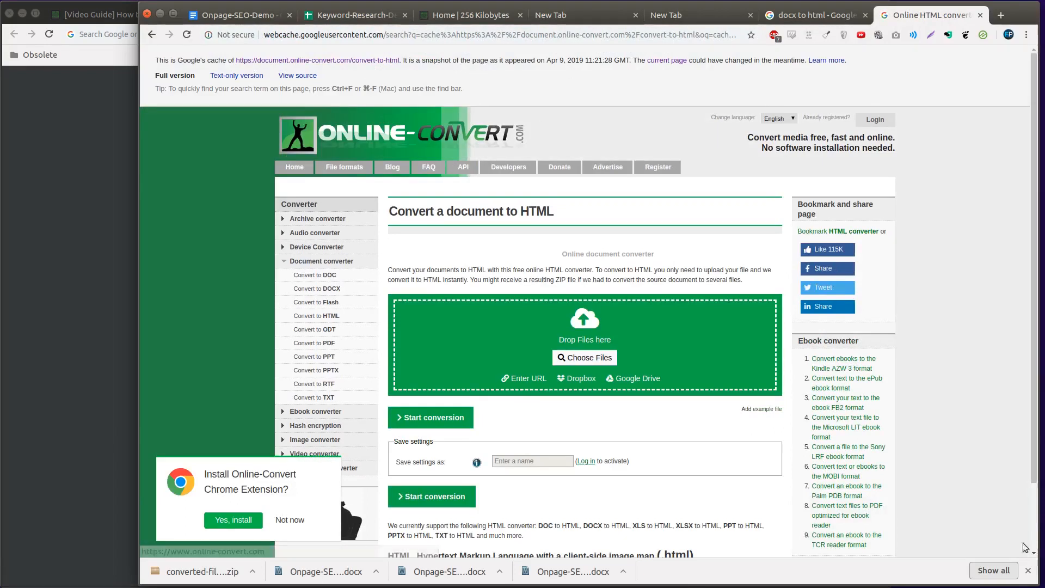
triple_click(550, 56)
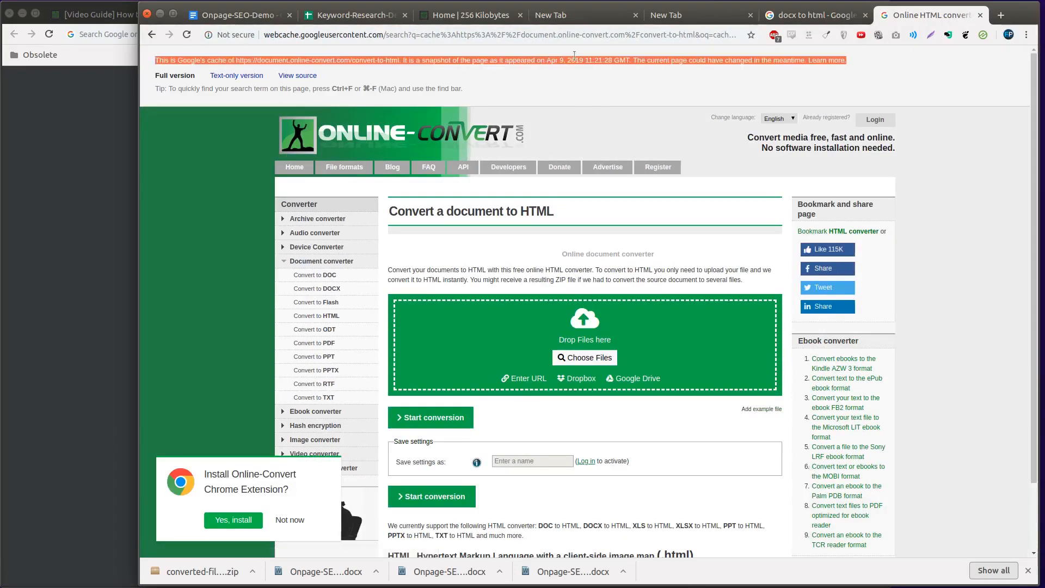
left_click_drag(546, 60, 619, 56)
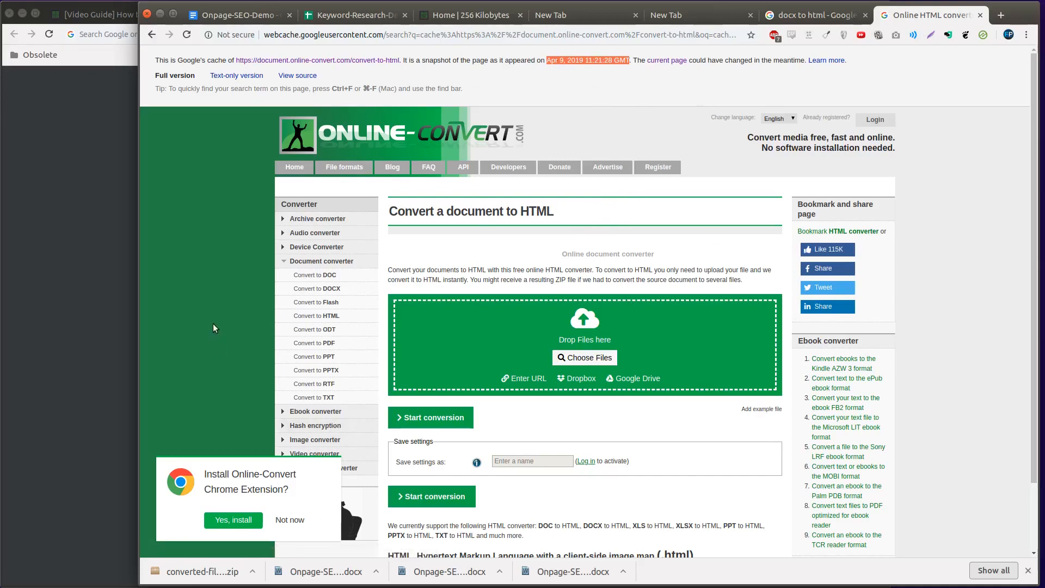
left_click(217, 196)
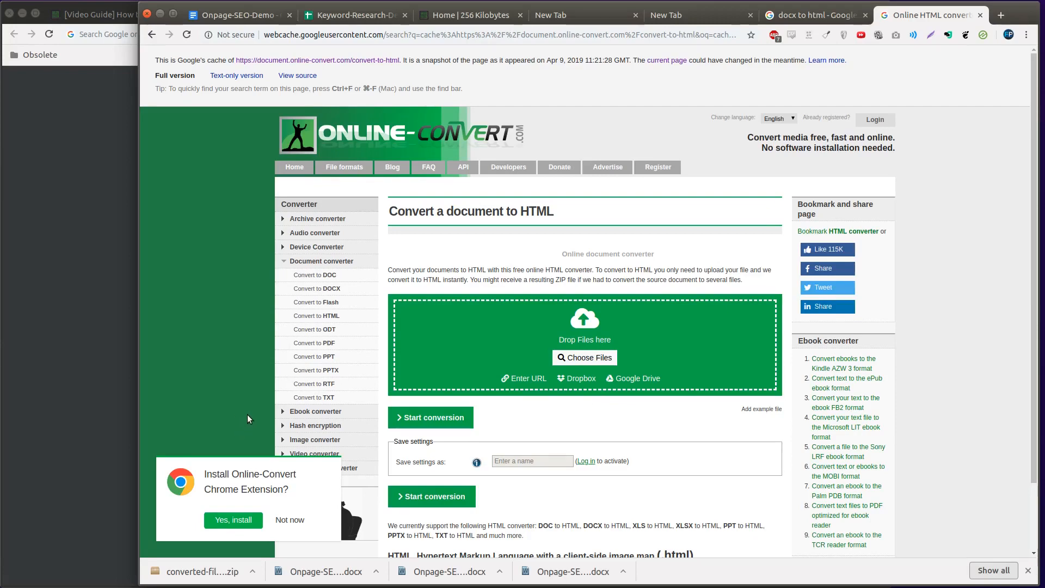
left_click(980, 15)
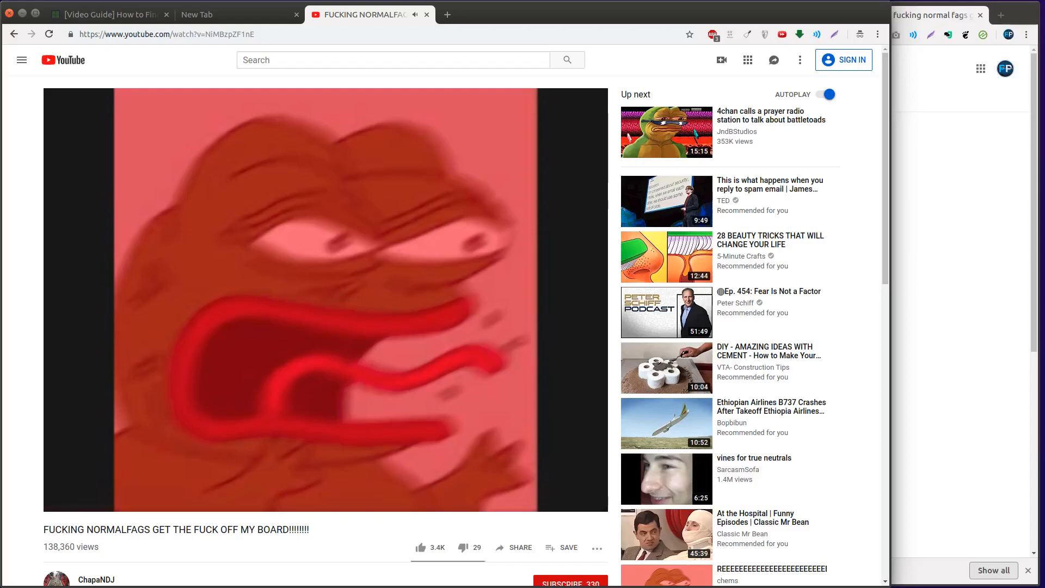
key("alt+Tab")
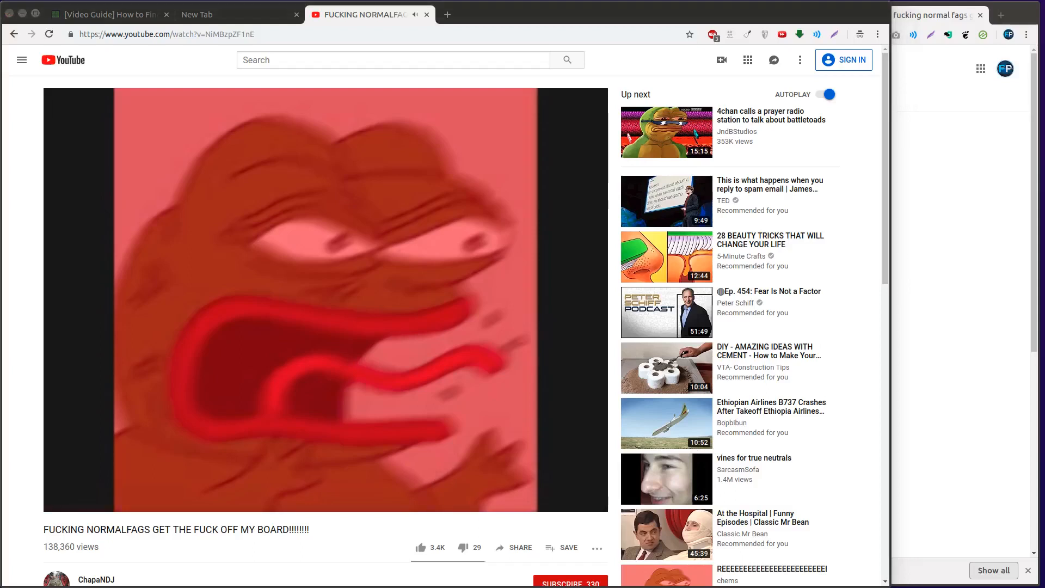